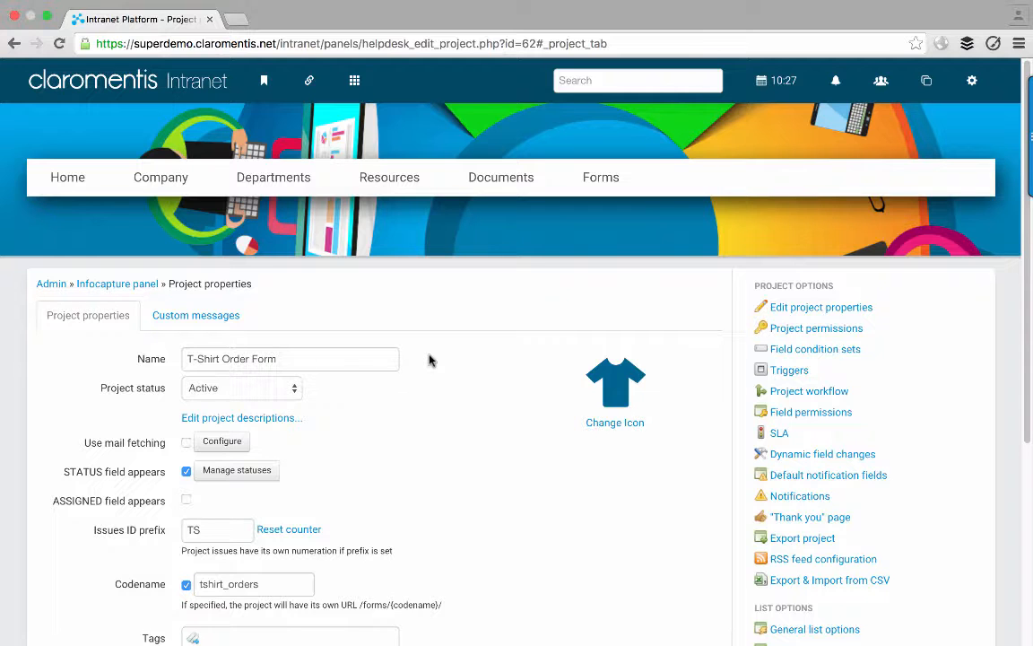
- Open the T-Shirt Order Form's field preview from View Form under Manage Form
scroll(688, 578, down, 4)
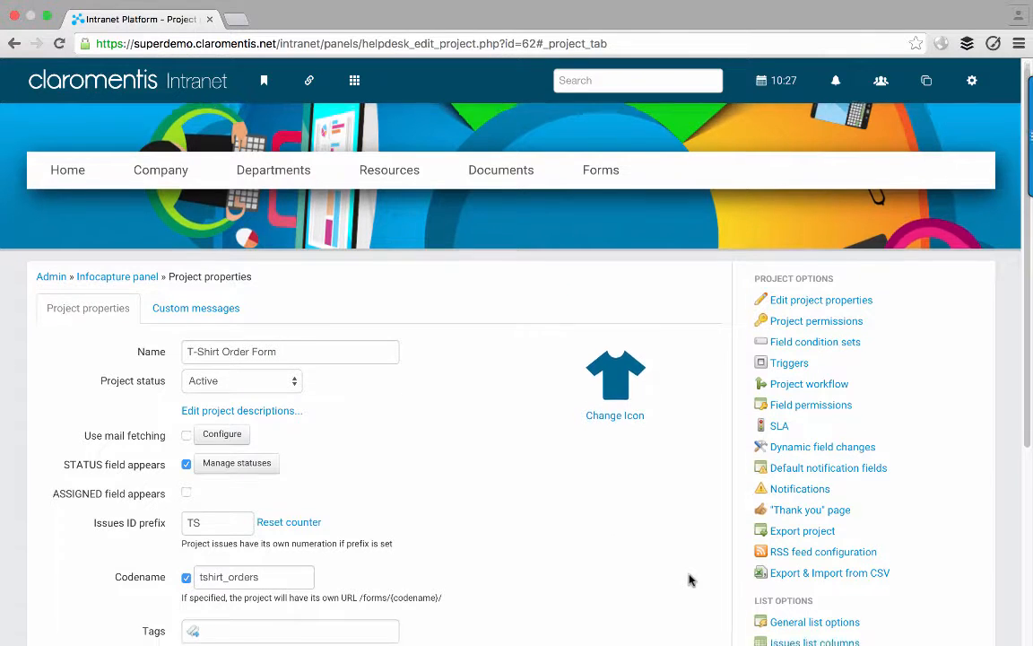
scroll(689, 580, down, 2)
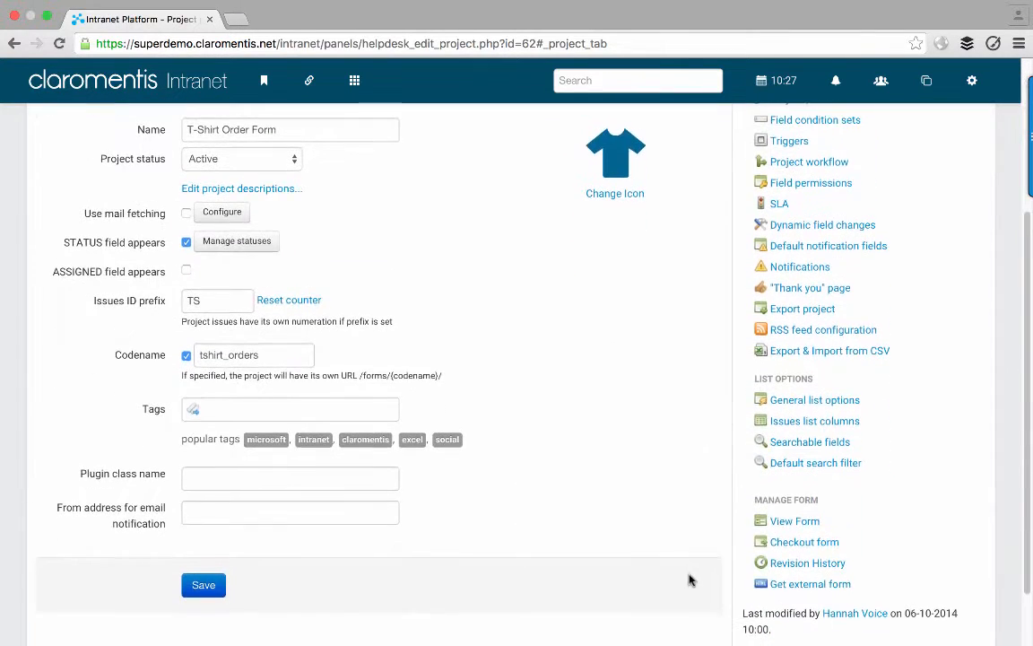
click(830, 527)
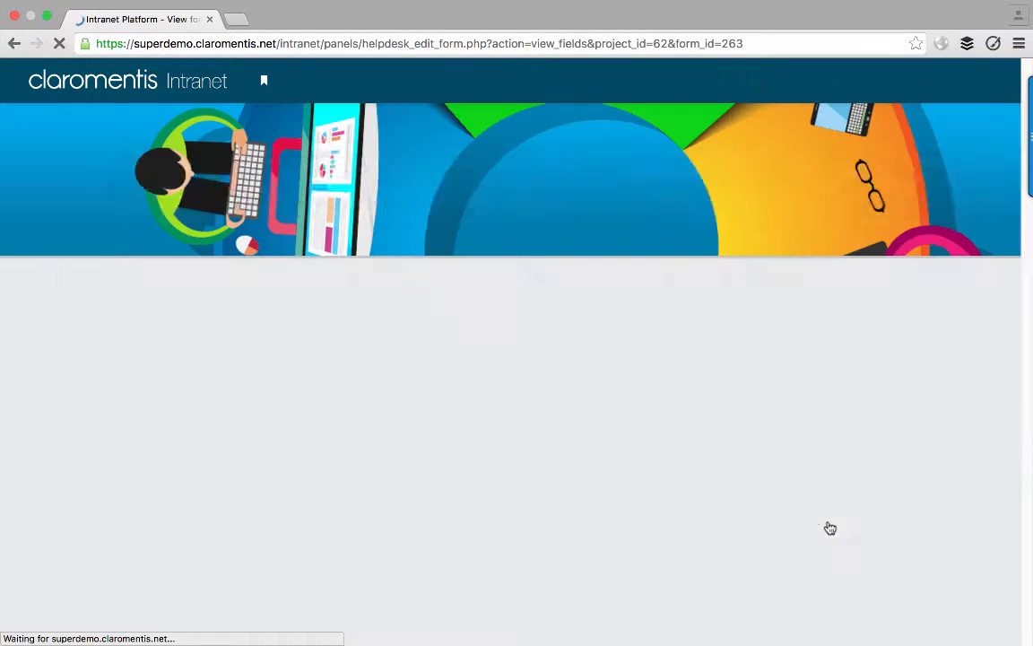
- Inspect the Size and T-Shirt Colour dropdown options without choosing any
scroll(941, 434, down, 3)
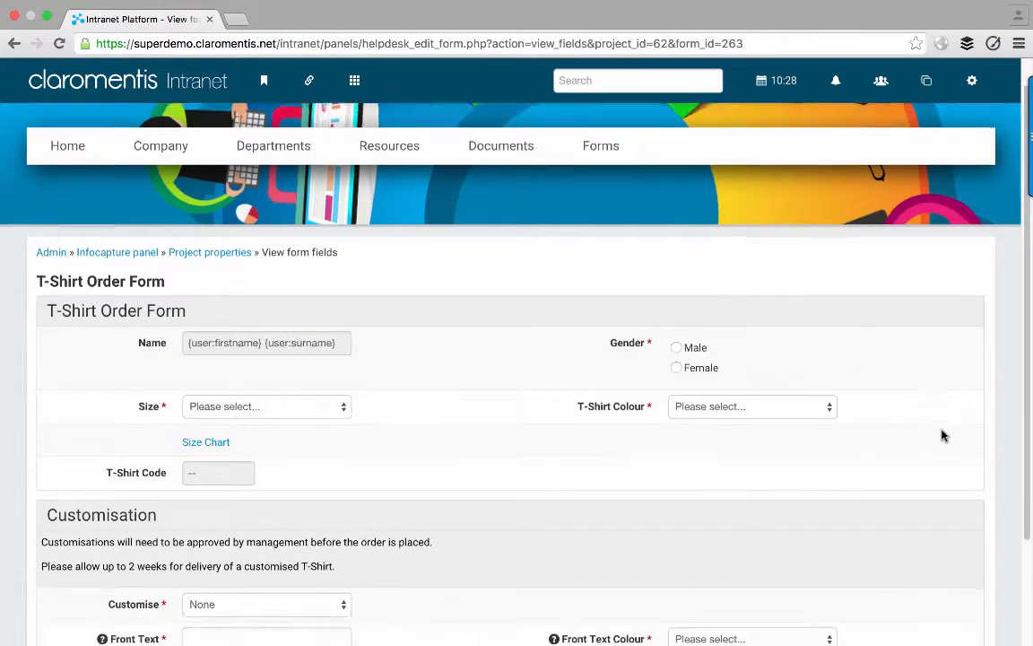
scroll(941, 435, down, 1)
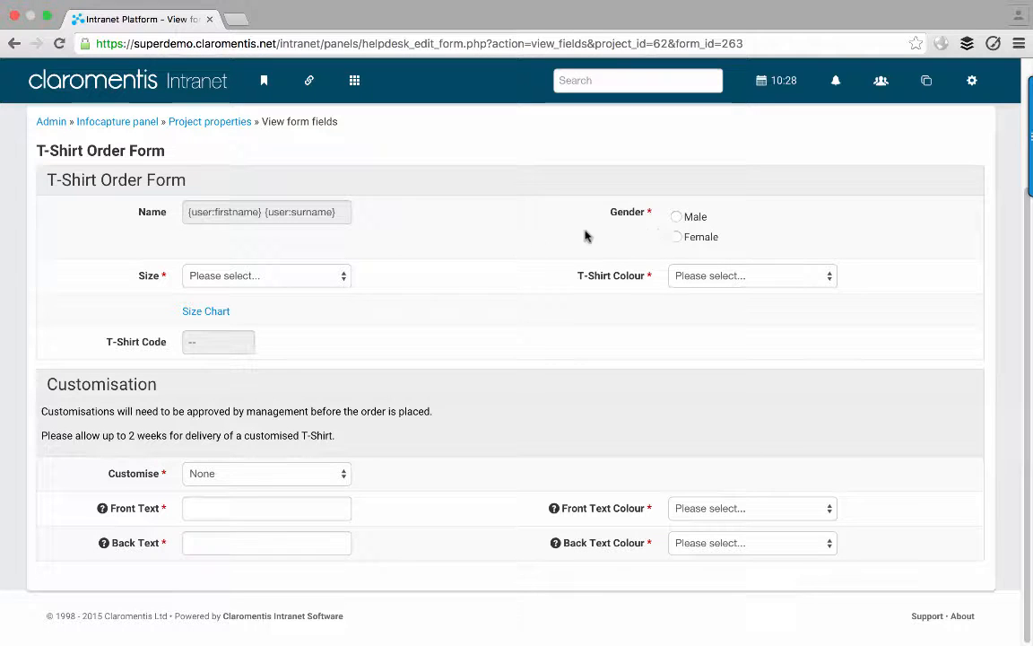
click(348, 277)
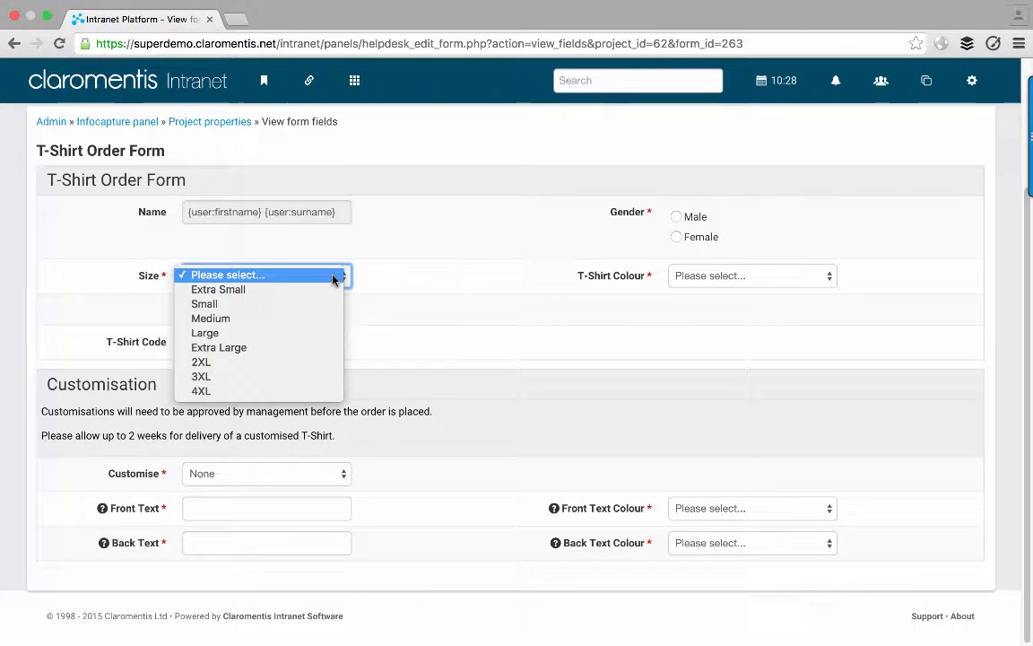
click(332, 278)
click(688, 277)
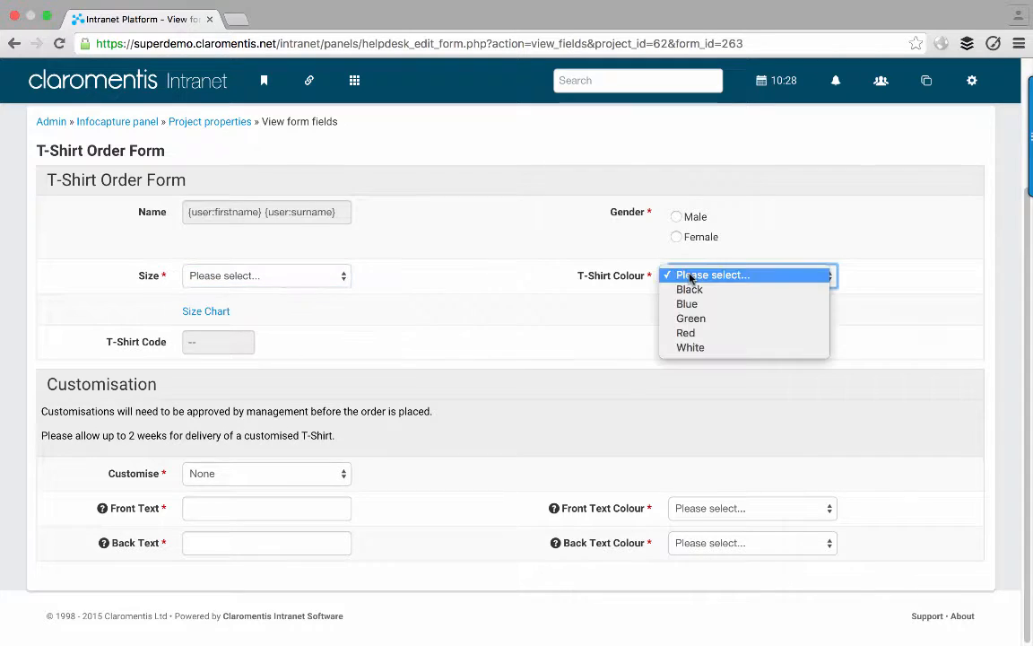
click(689, 278)
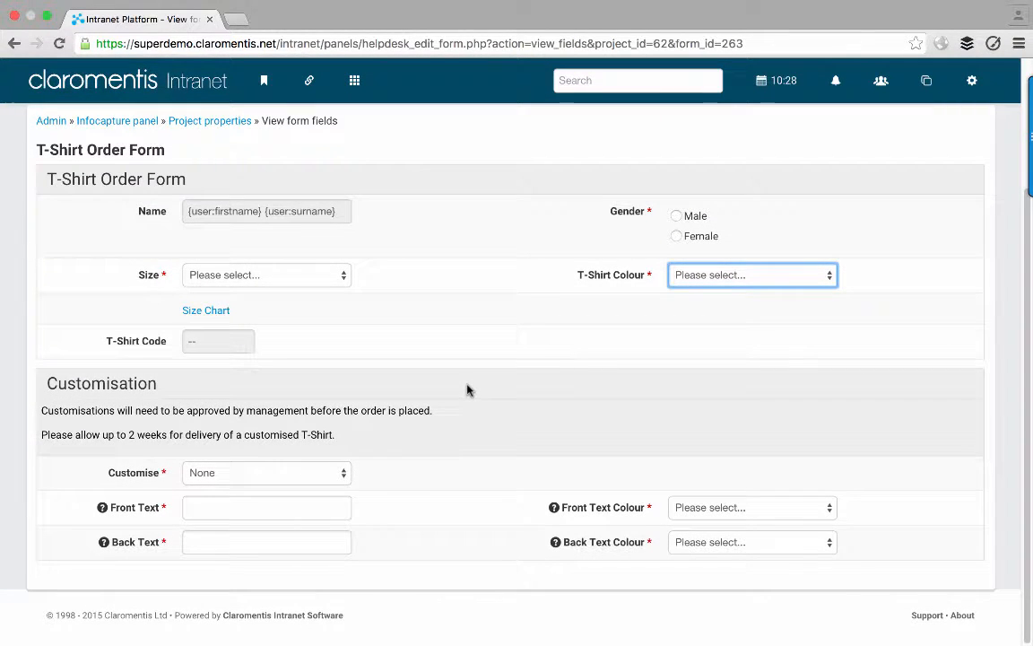
- Inspect the Customise and Front Text Colour options, leaving Customise as None
click(324, 475)
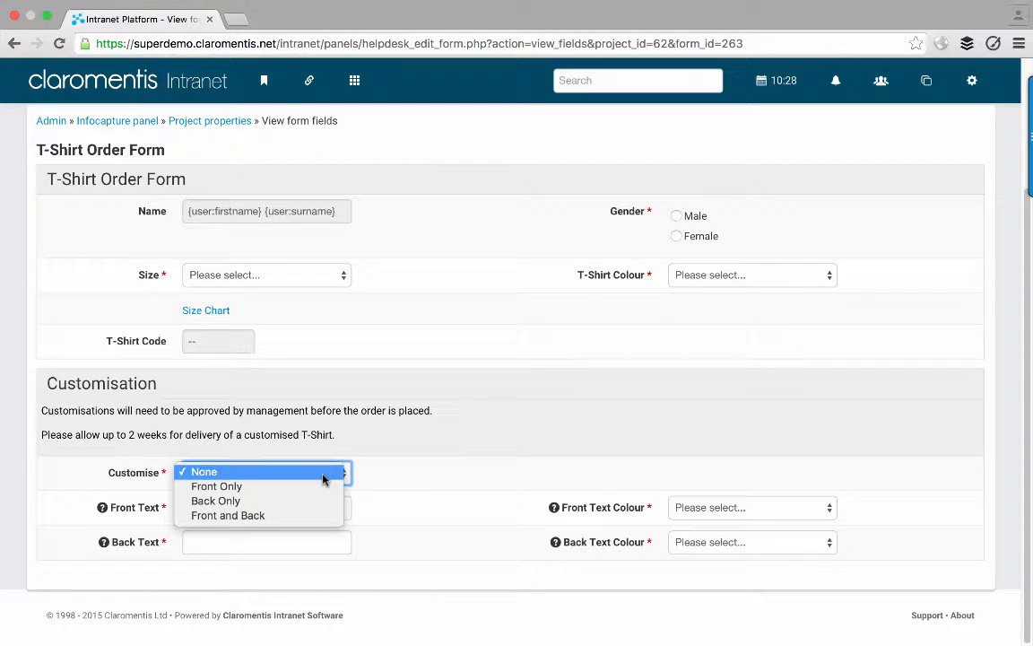
click(325, 475)
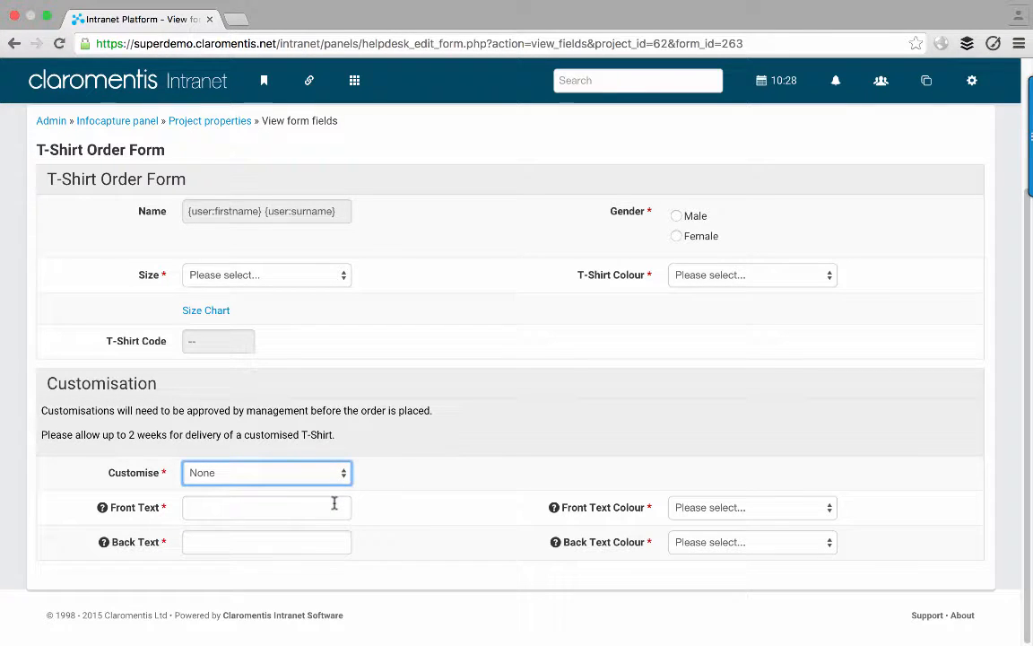
click(334, 504)
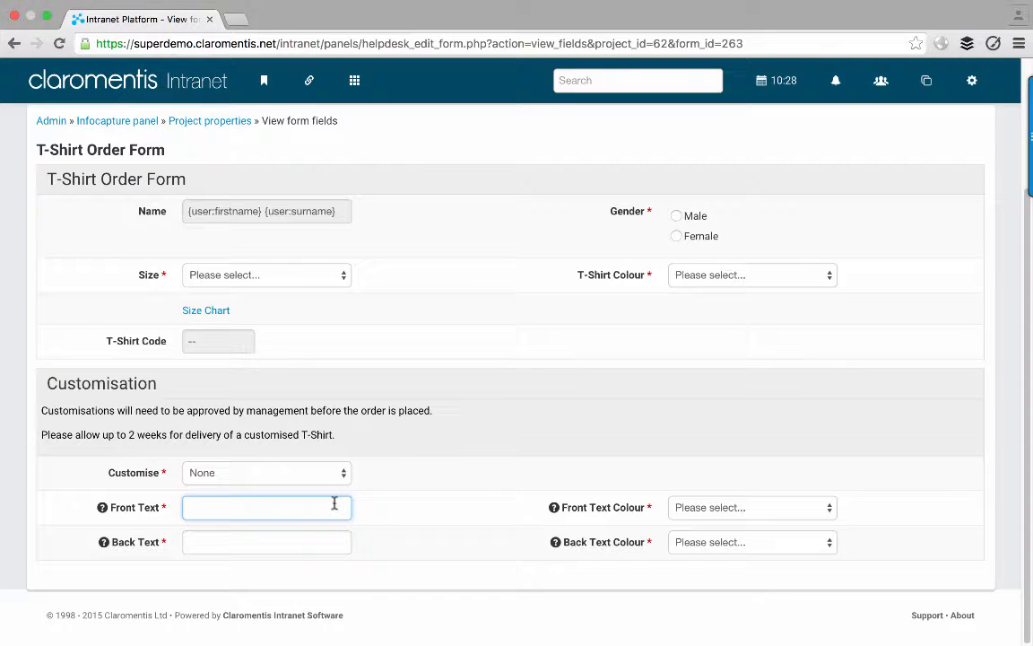
click(718, 509)
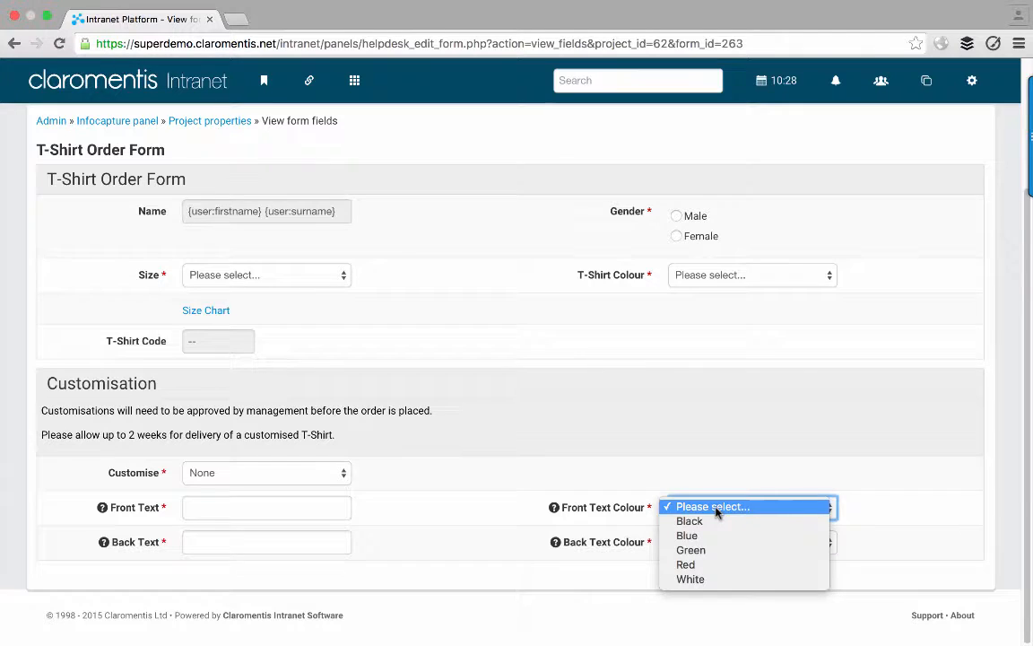
click(717, 509)
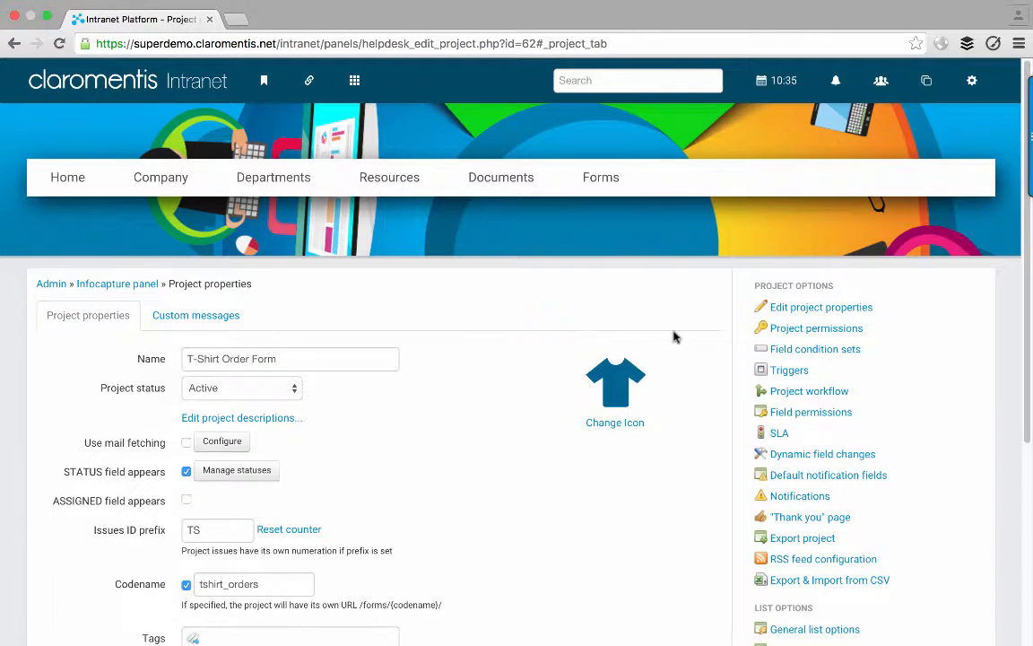
- Review the Rights table in Project permissions and begin adding a new project role
click(758, 330)
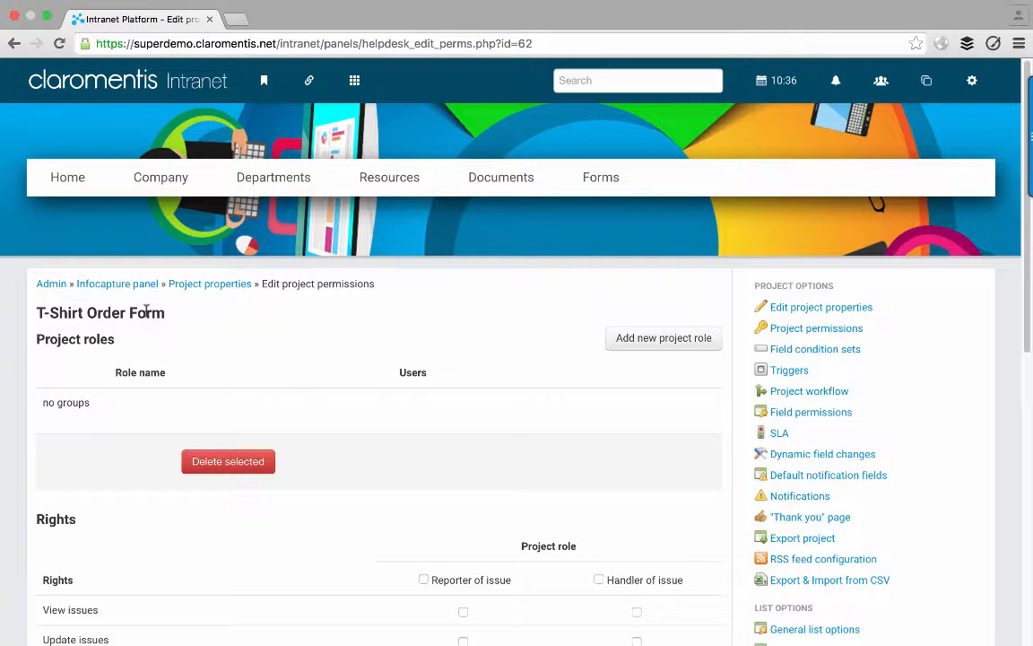
scroll(17, 330, down, 1)
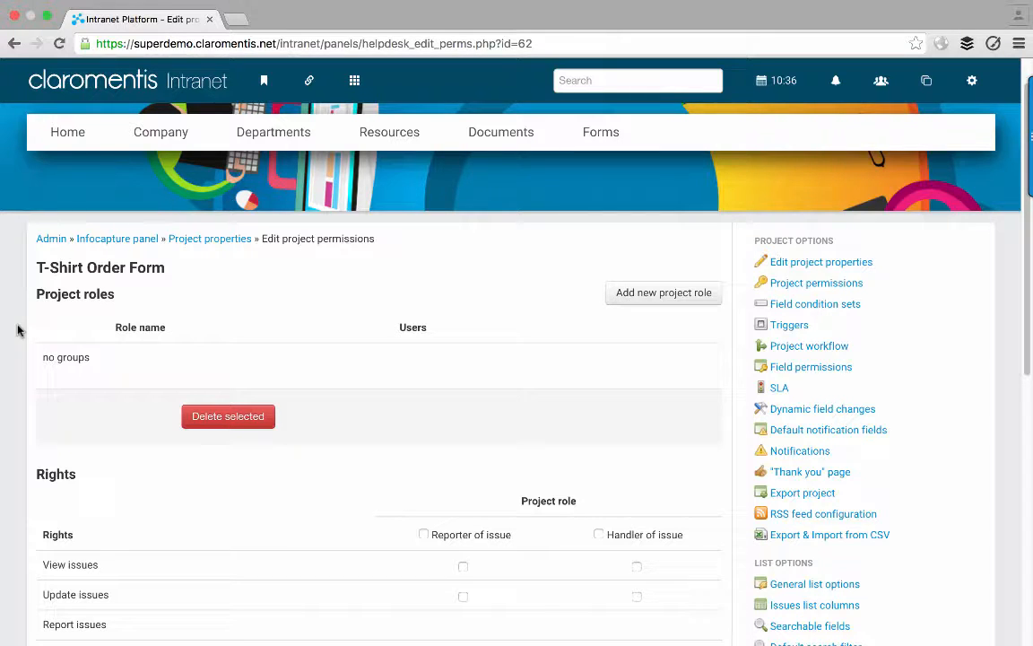
scroll(17, 331, down, 3)
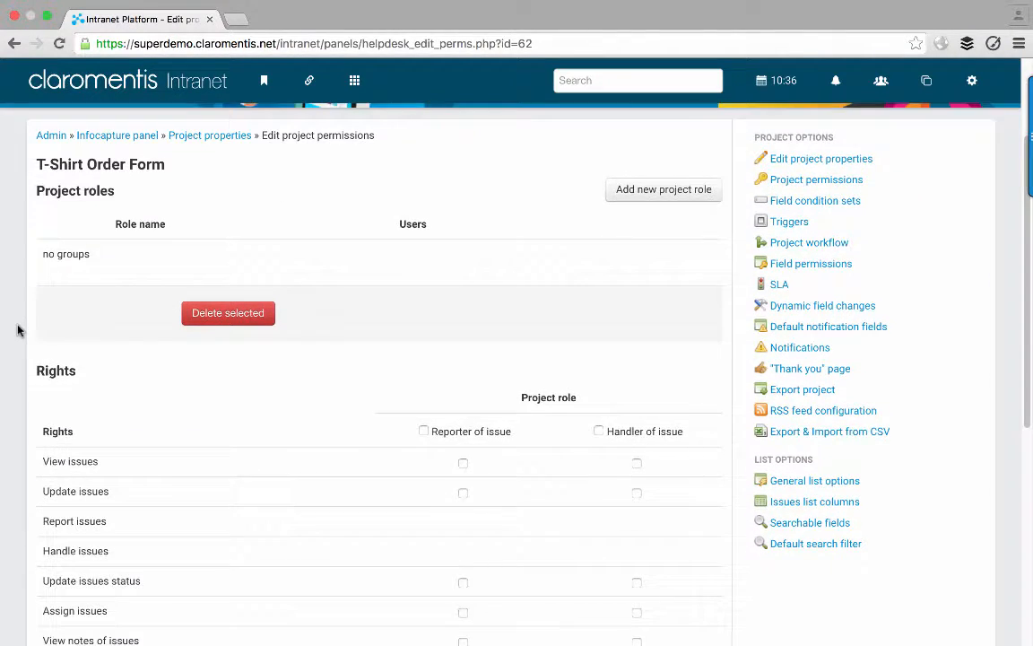
scroll(17, 331, down, 5)
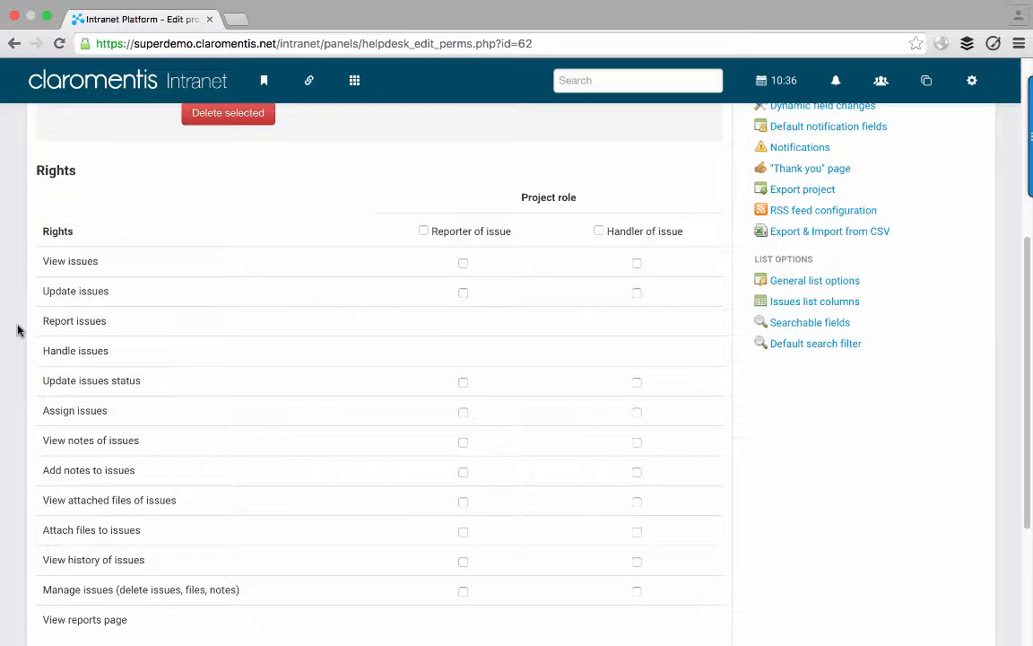
scroll(17, 331, up, 6)
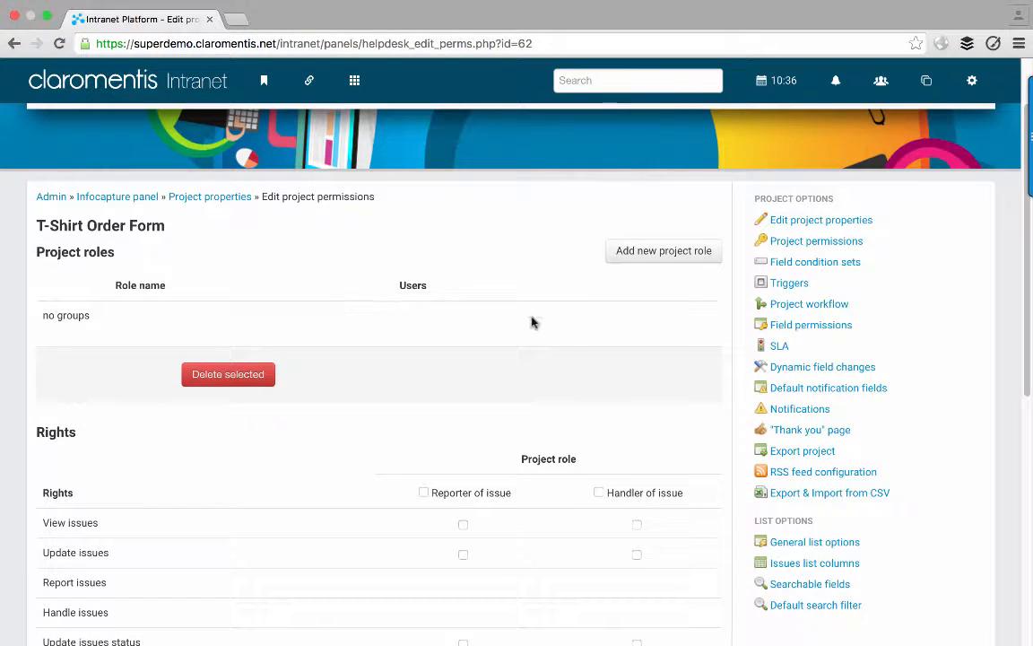
click(649, 262)
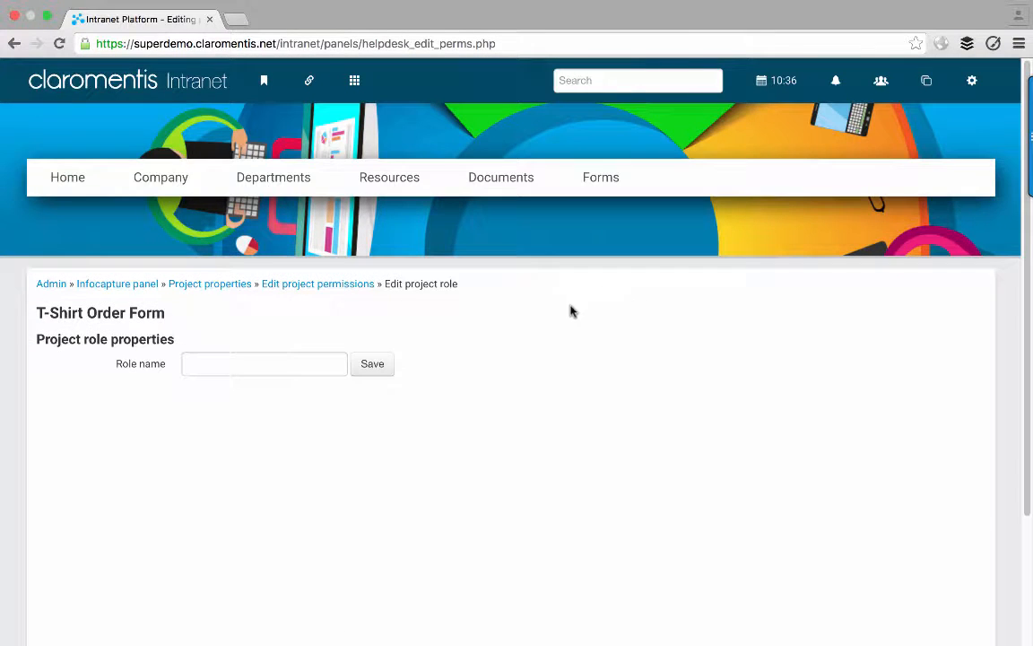
- Name the new project role 'Admin' and save it
click(271, 365)
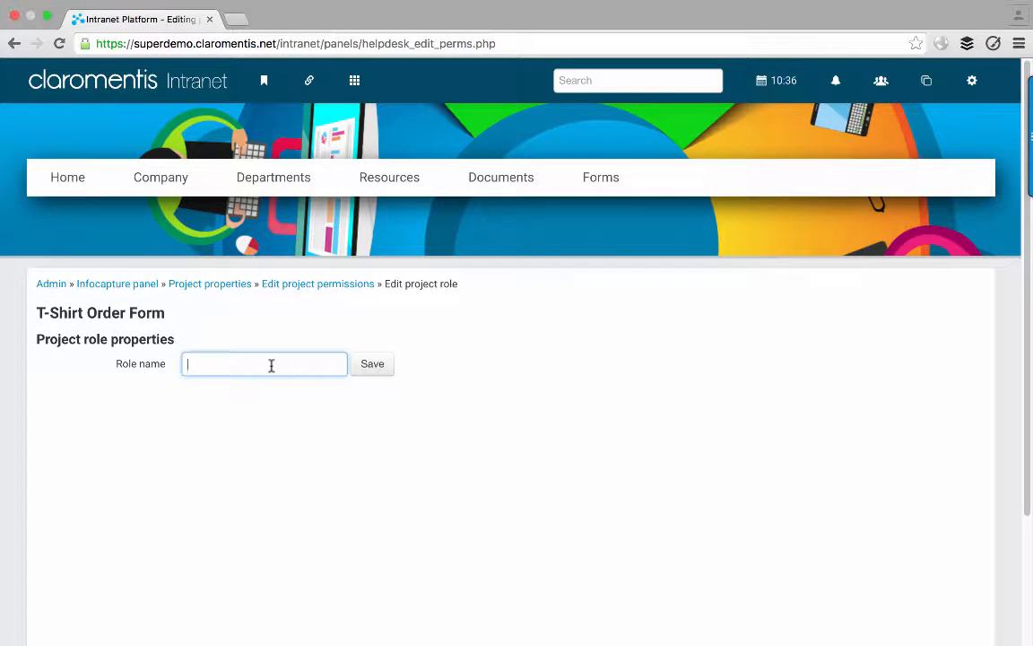
text(Admin)
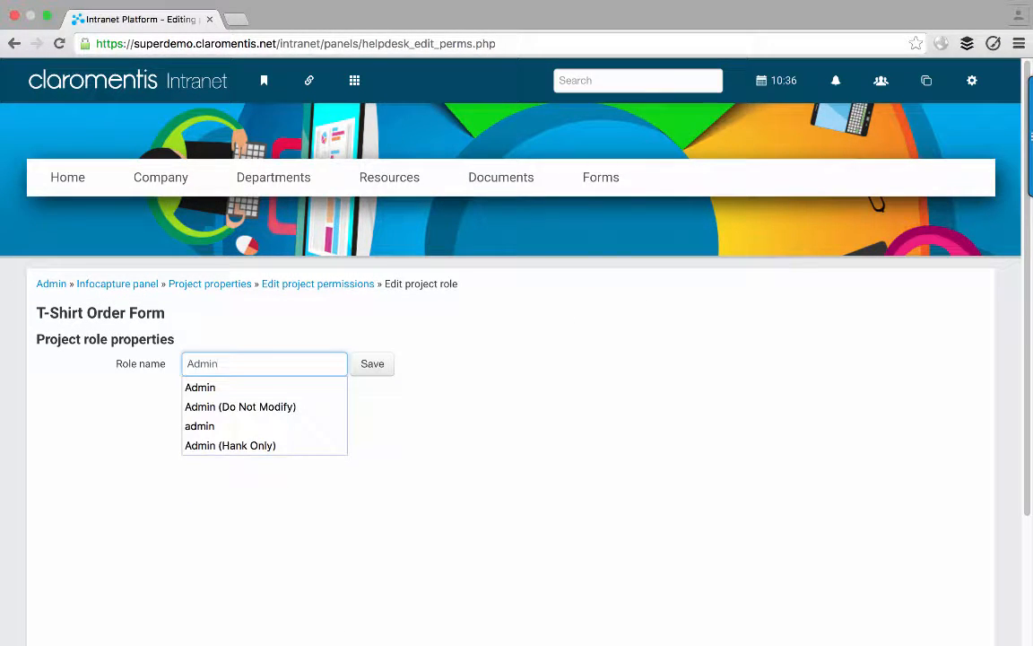
click(296, 339)
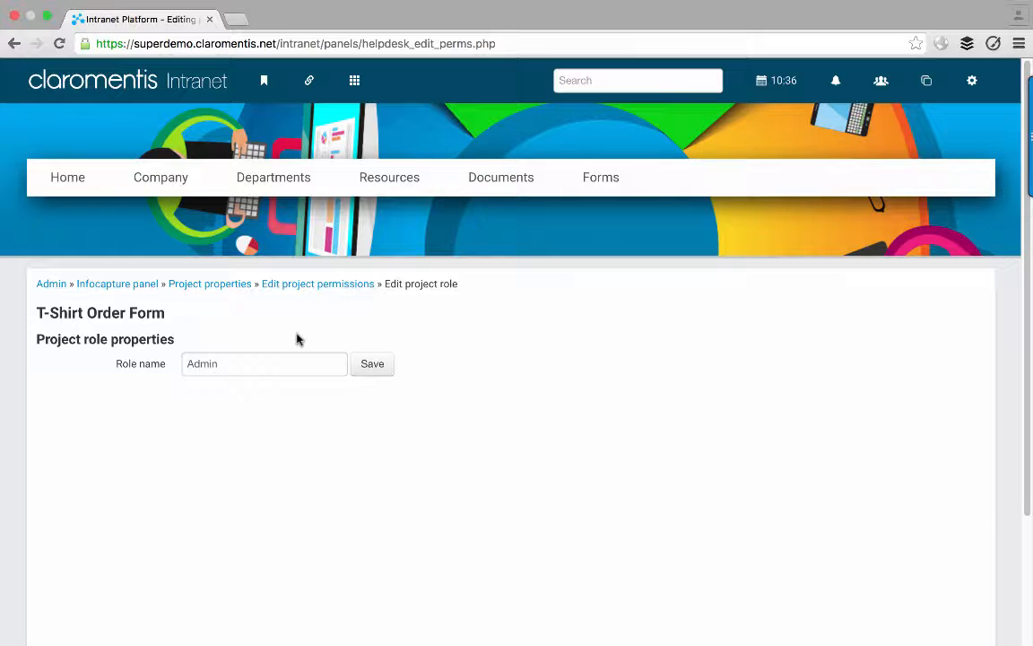
click(370, 362)
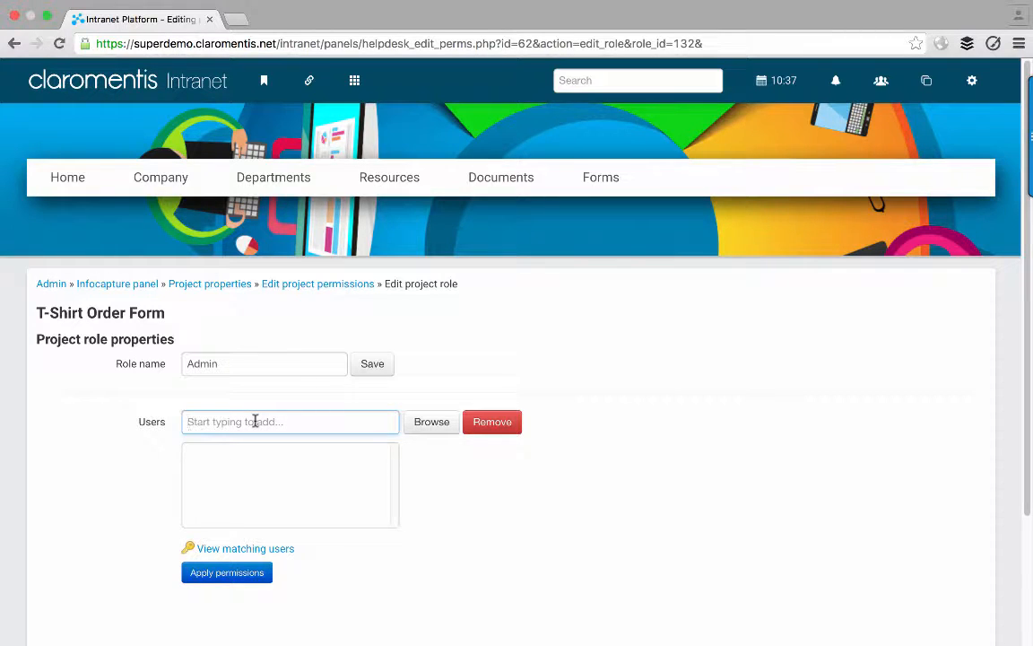
- Add Role: Administrators as the Admin role's member and apply permissions
text(hannah)
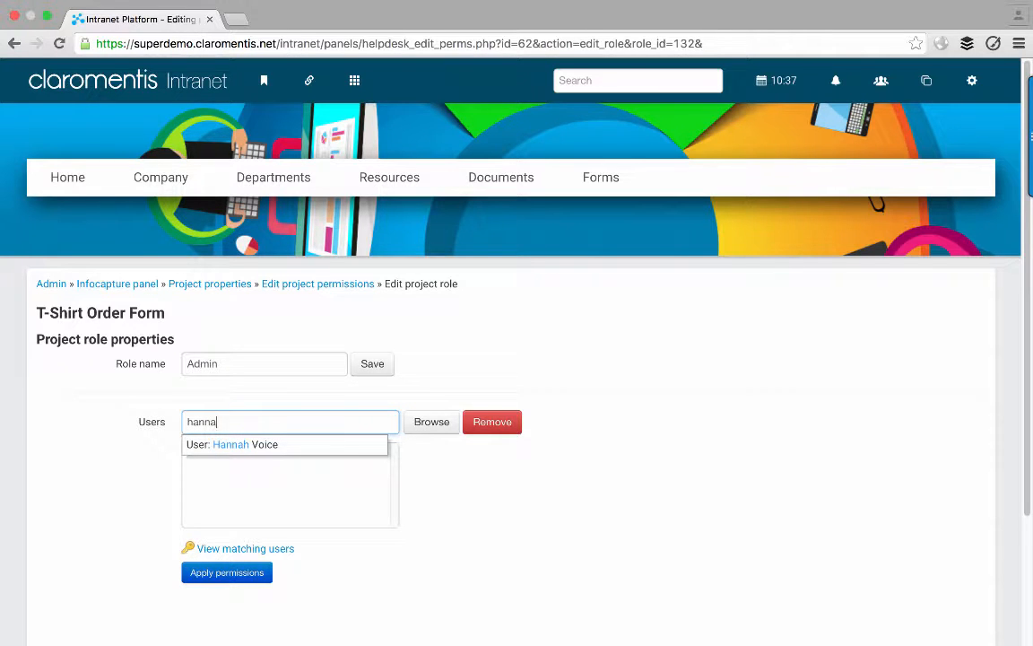
key(BackSpace)
key(BackSpace)
key(BackSpace)
key(BackSpace)
key(BackSpace)
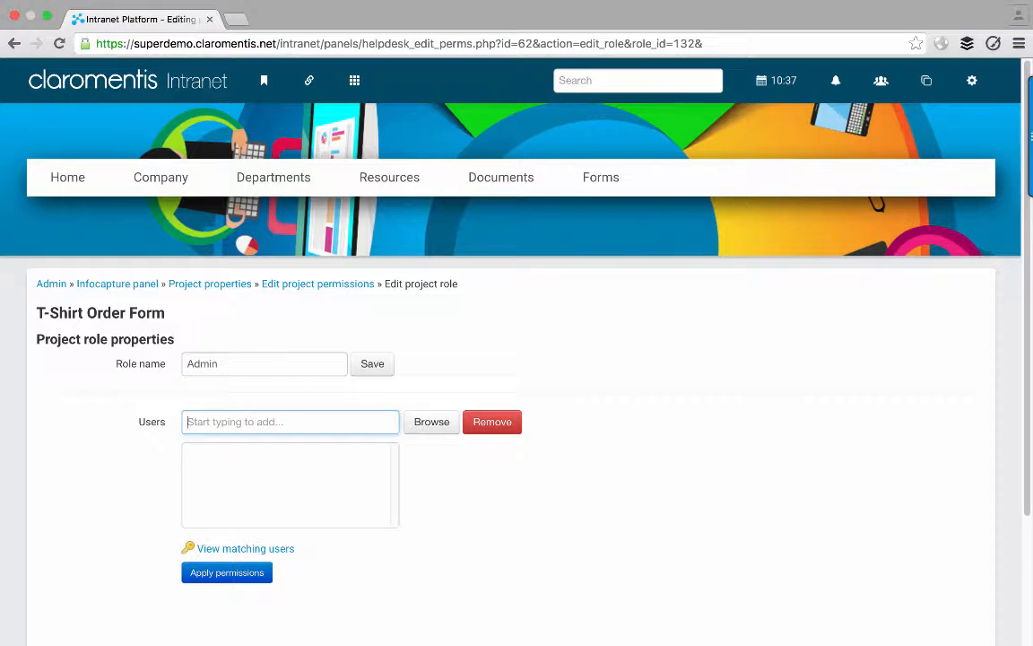
text(g:)
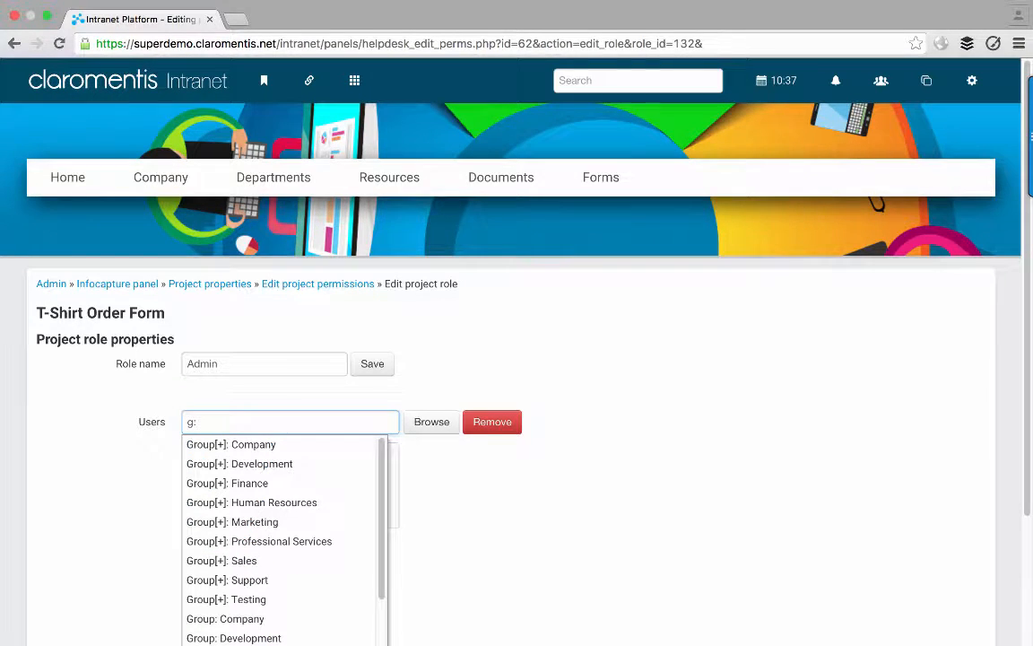
key(BackSpace)
key(BackSpace)
text(r)
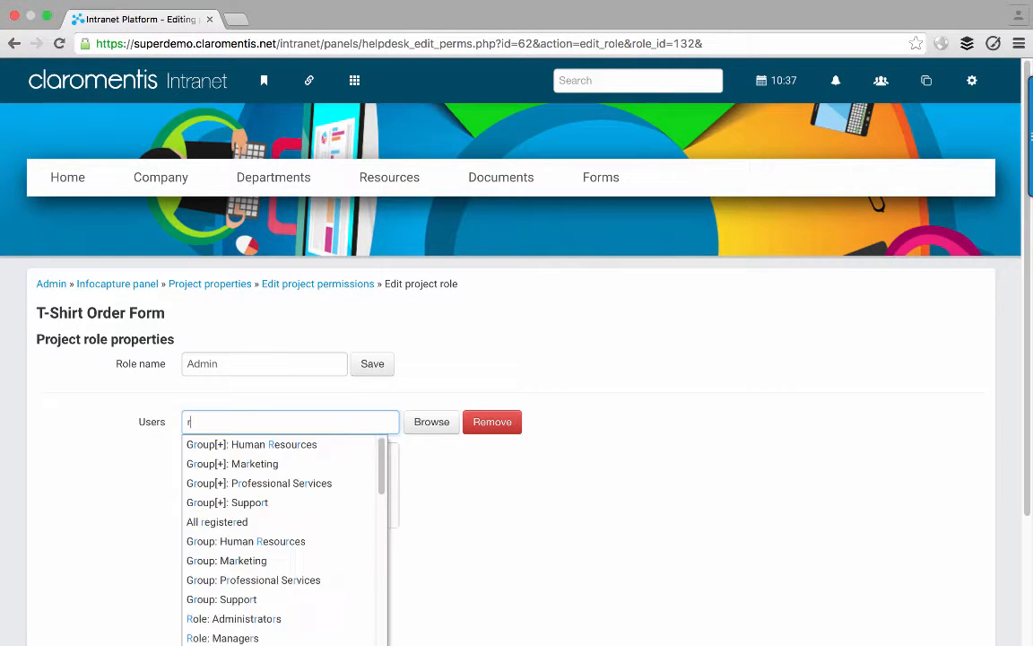
text(:)
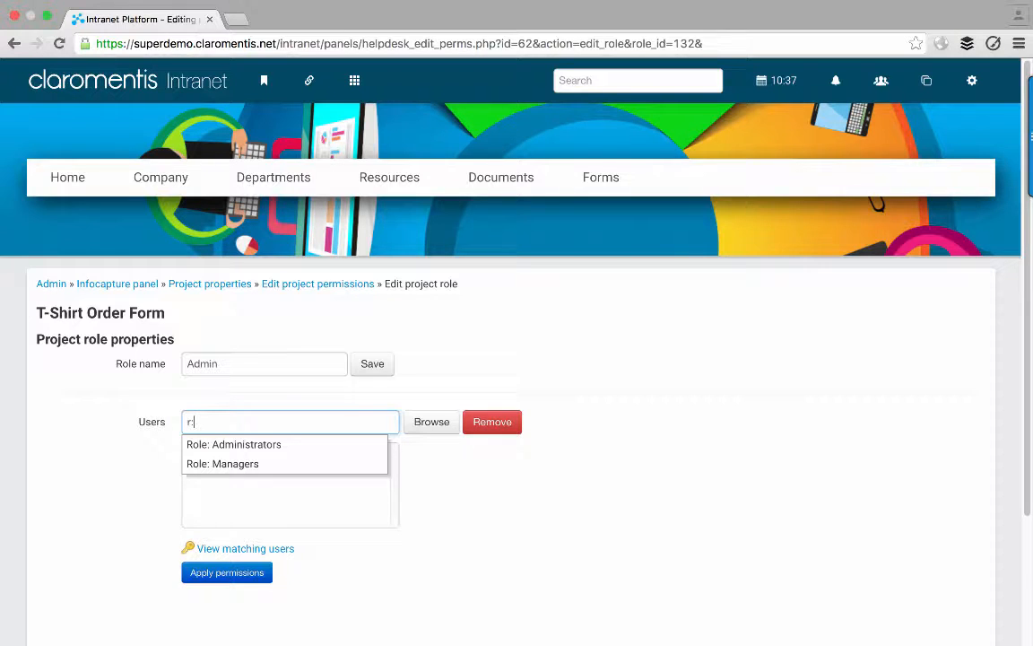
click(268, 448)
click(269, 458)
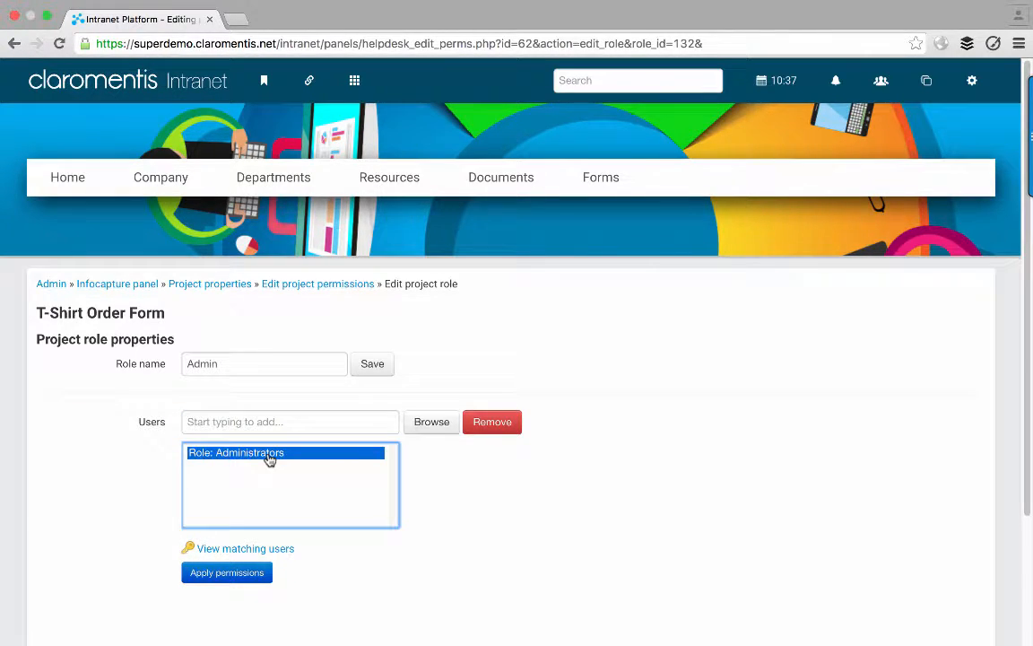
click(219, 574)
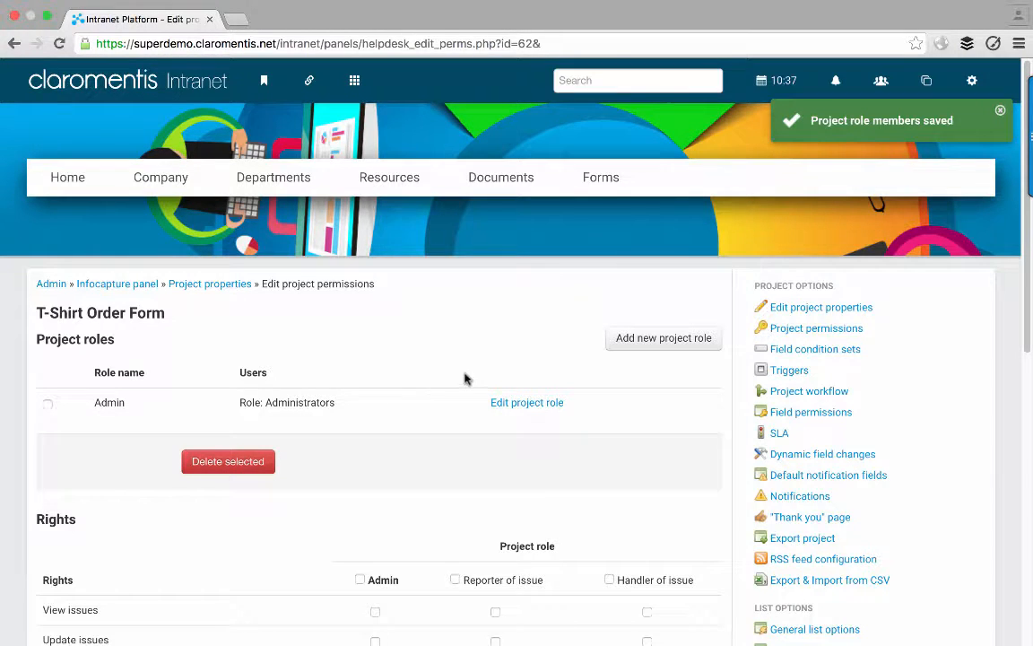
- Create a new project role named 'Managers'
click(643, 348)
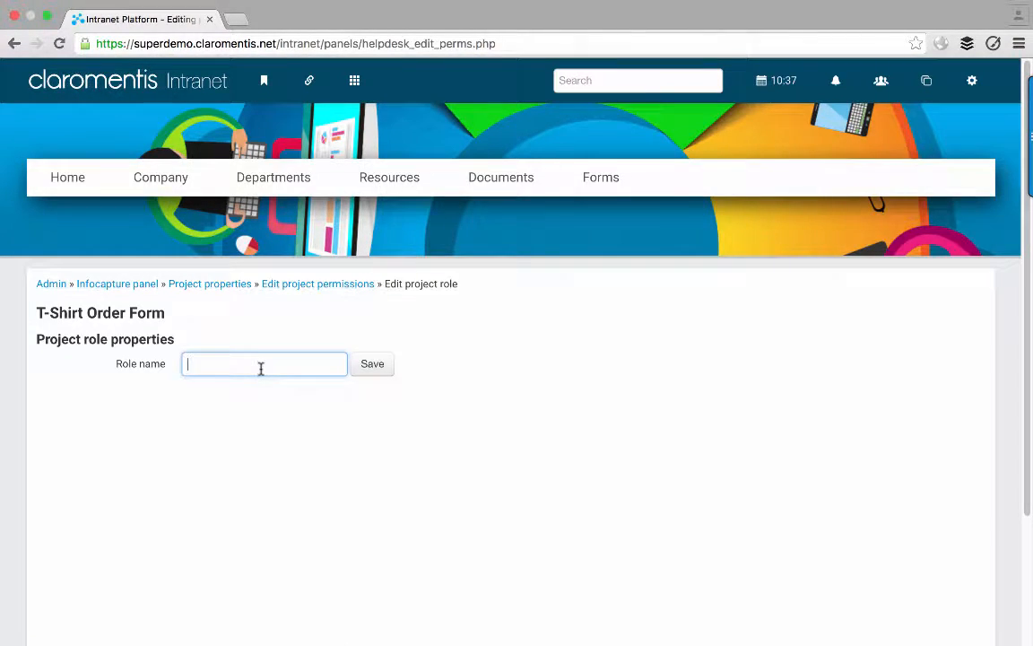
text(Managers)
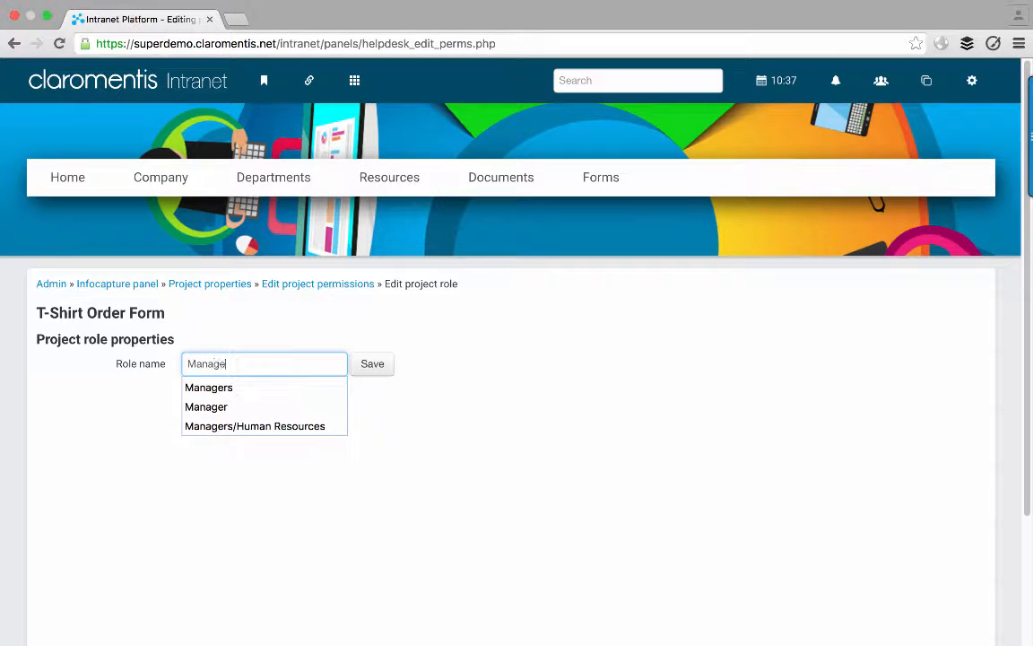
click(373, 362)
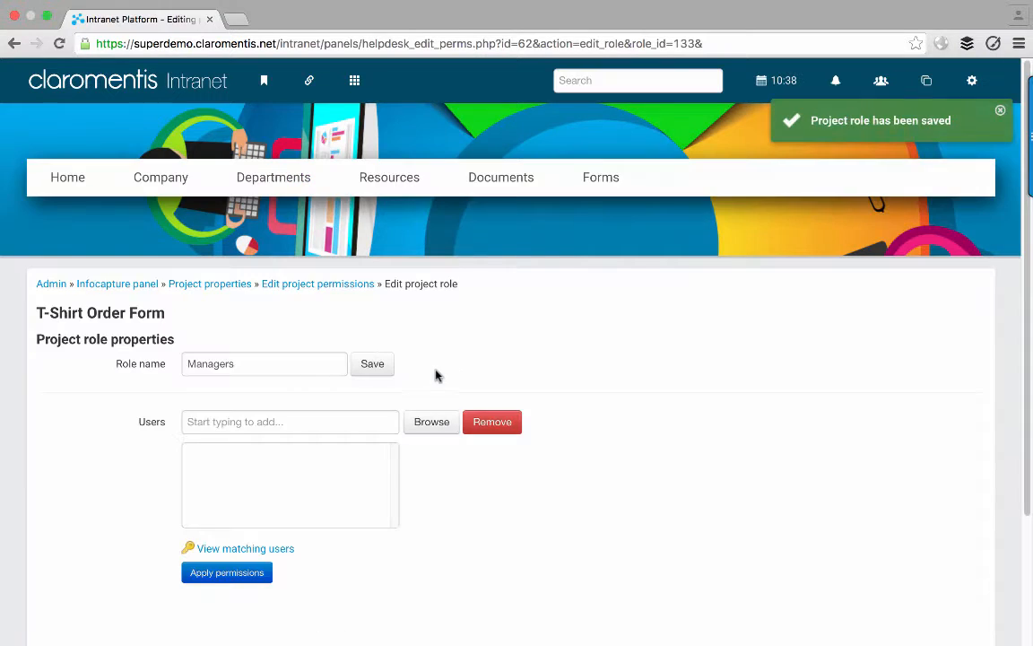
- Add Role: Managers as the Managers role's members and apply permissions
click(362, 417)
text(manag)
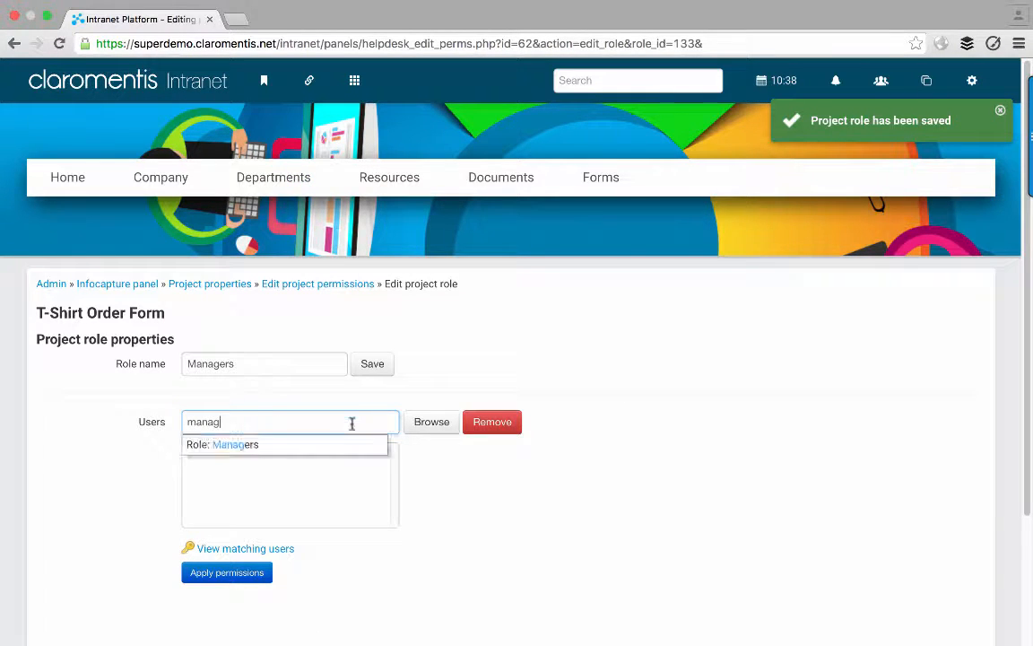
click(261, 446)
click(267, 575)
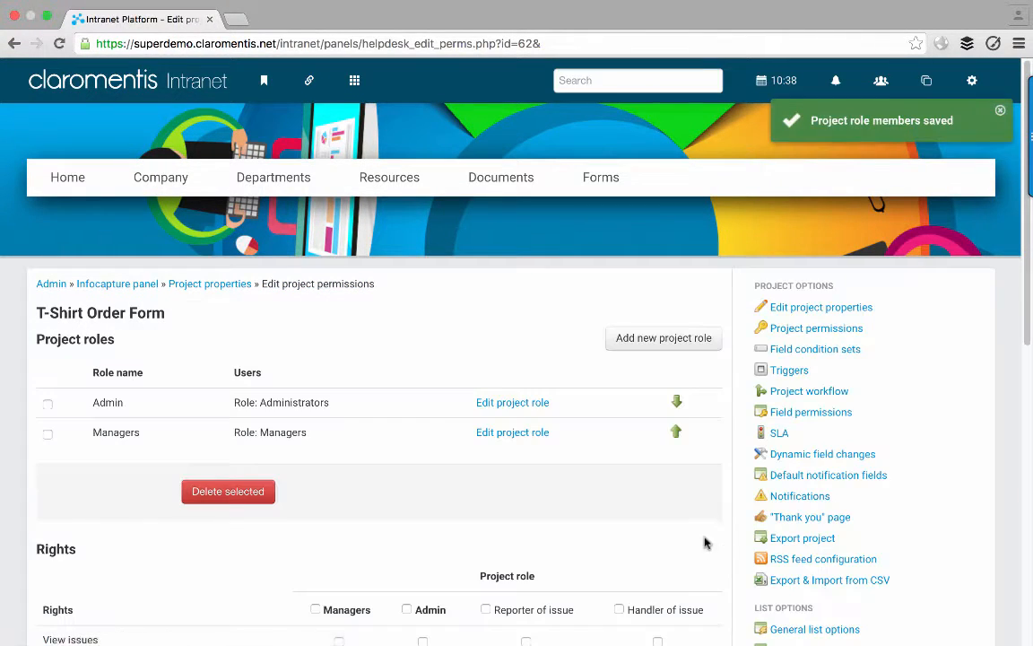
click(618, 341)
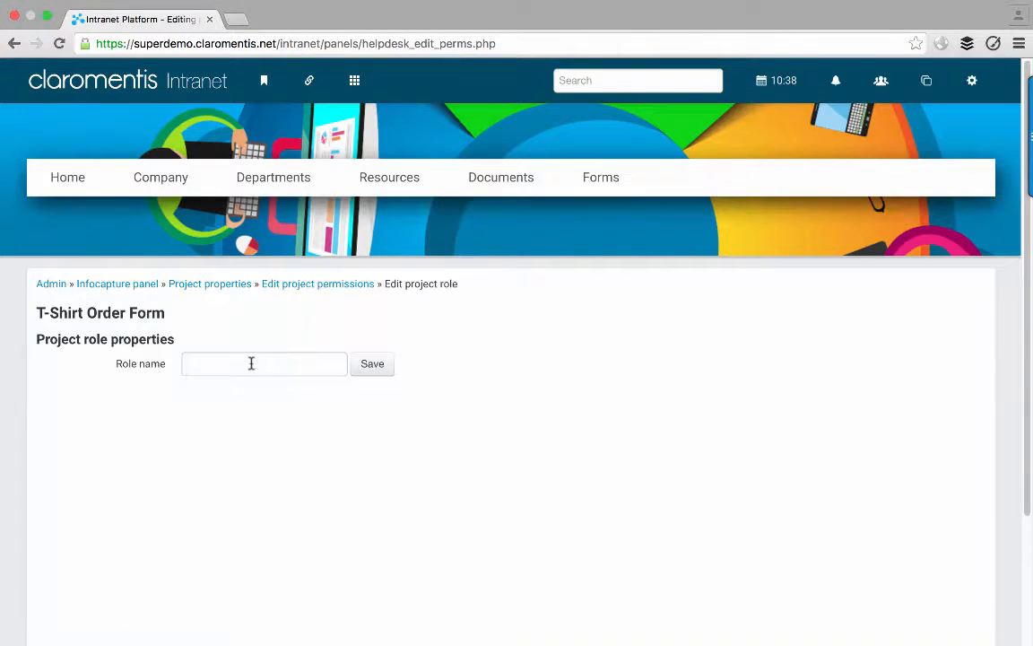
- Create a new project role named 'Marketing'
click(251, 364)
text(Marketing)
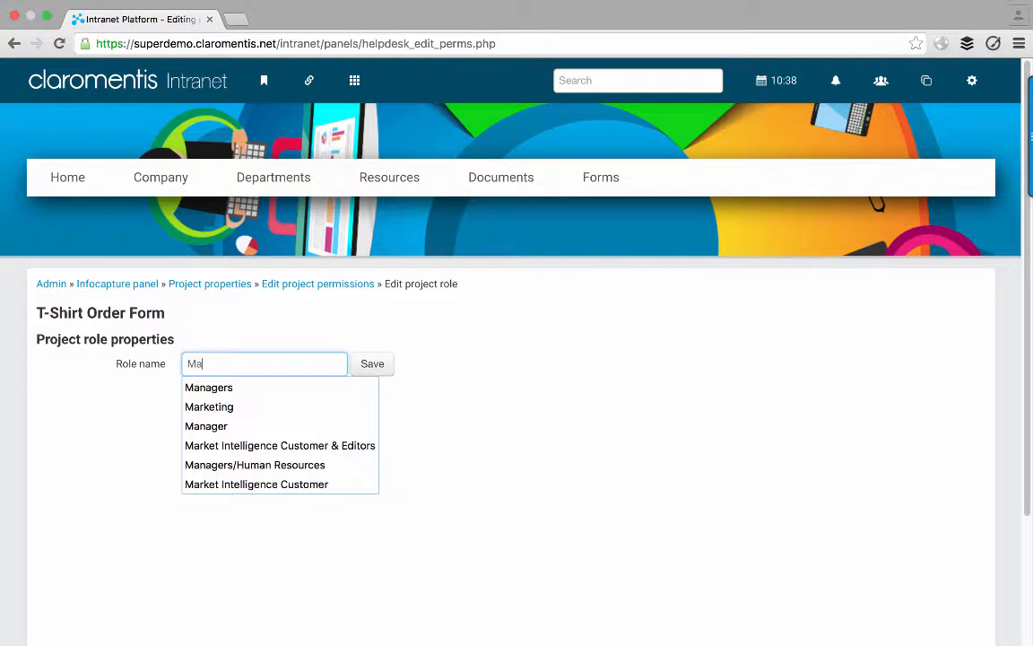
click(371, 364)
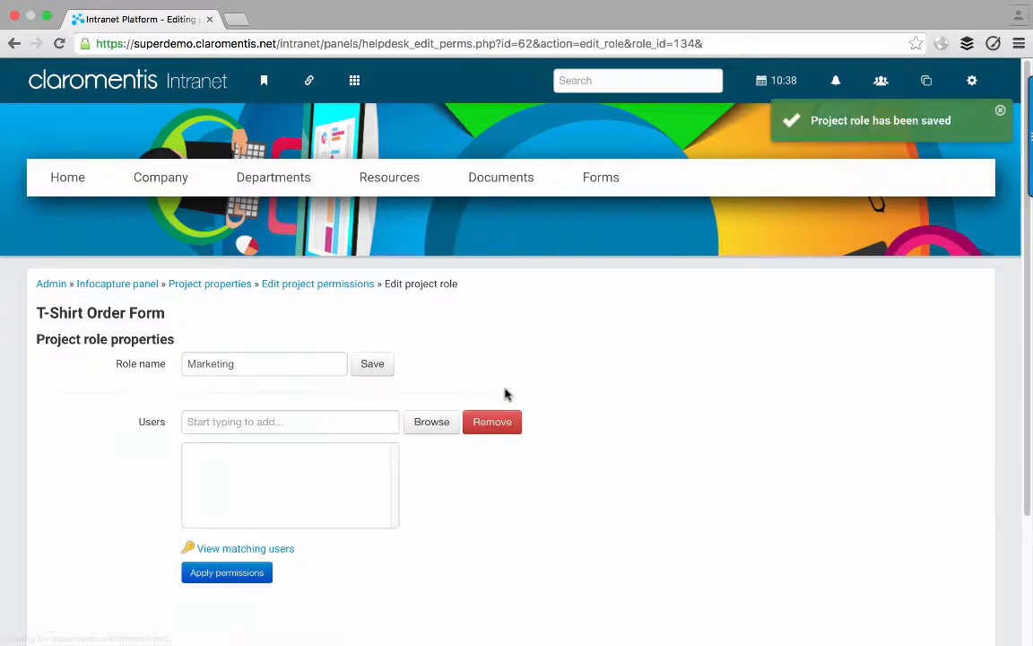
- Add Group: Marketing as the Marketing role's members and apply permissions
click(290, 417)
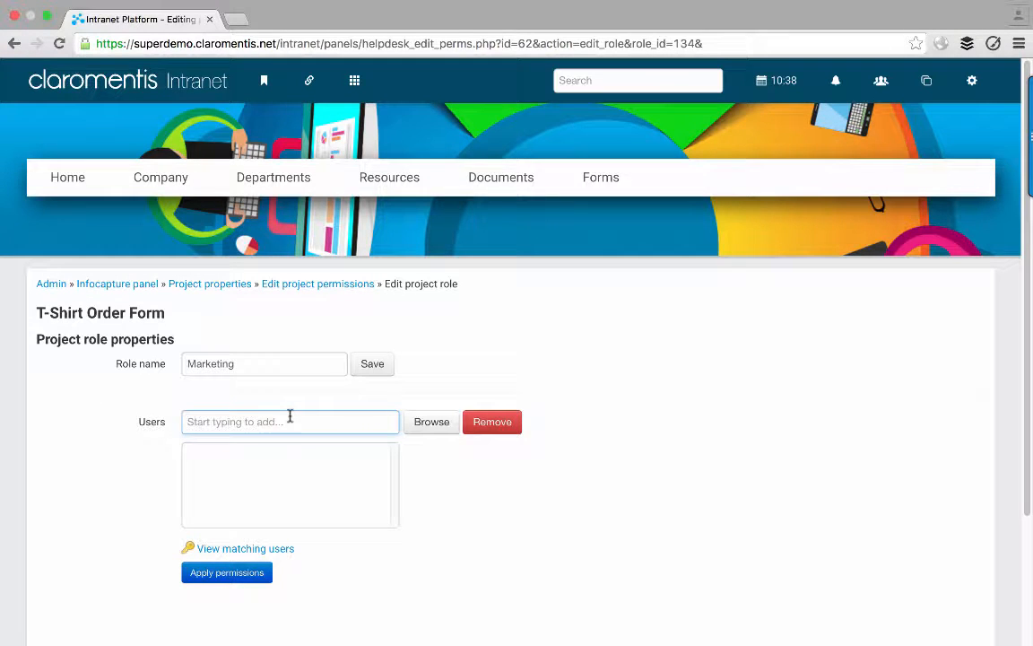
text(g:)
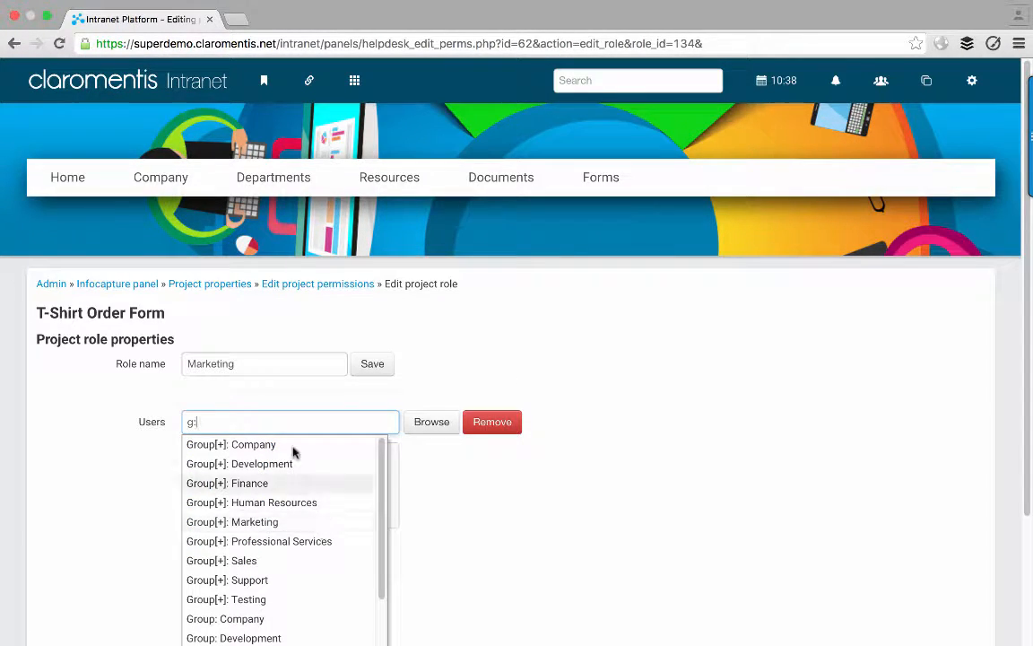
key(BackSpace)
key(BackSpace)
text(market)
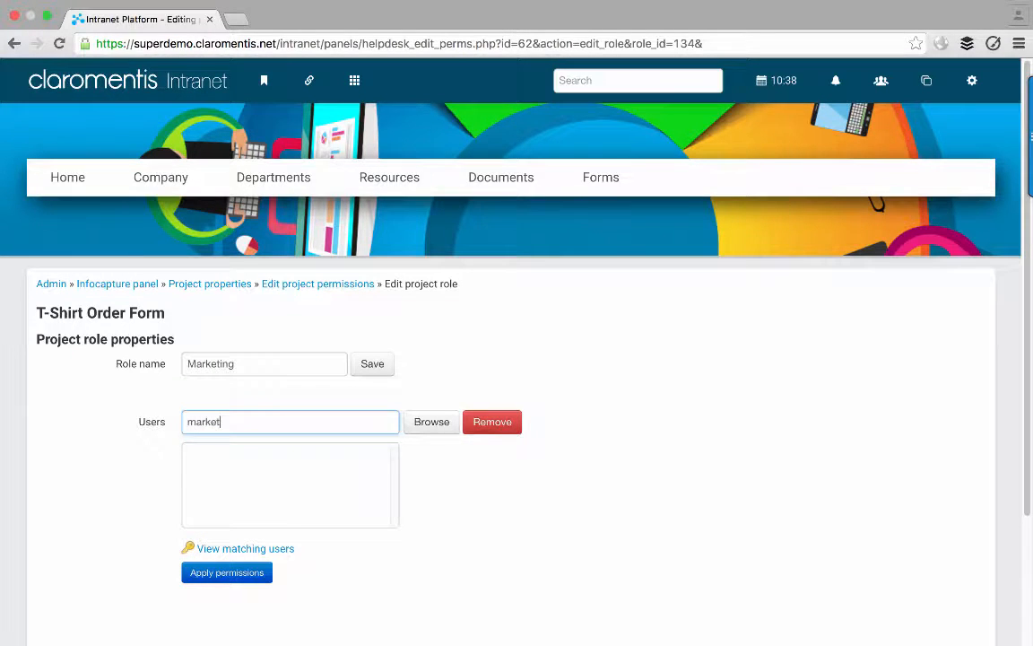
click(265, 465)
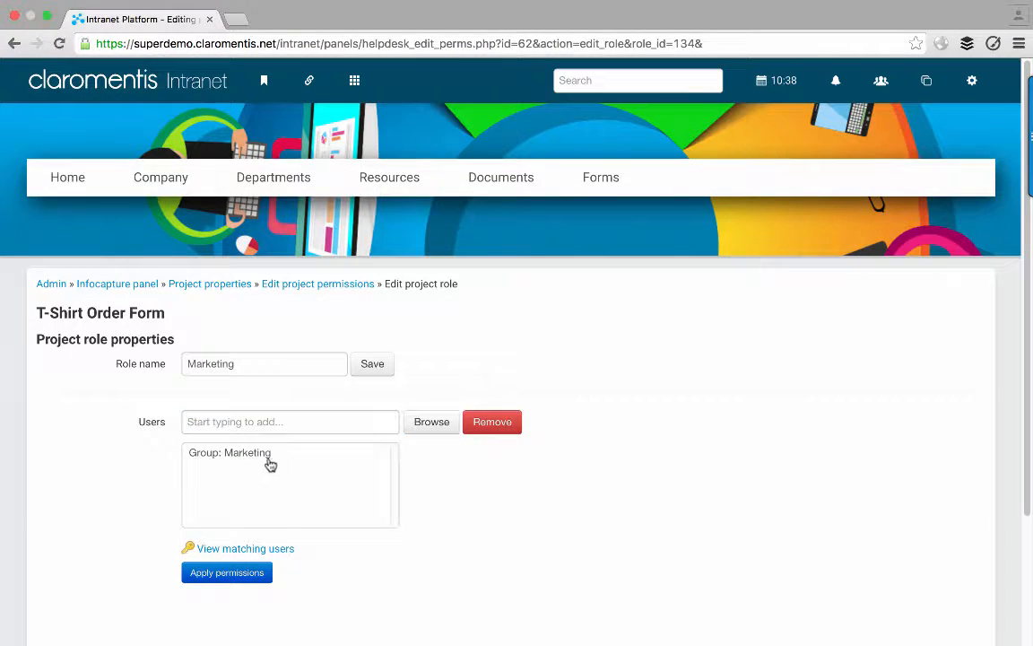
click(204, 574)
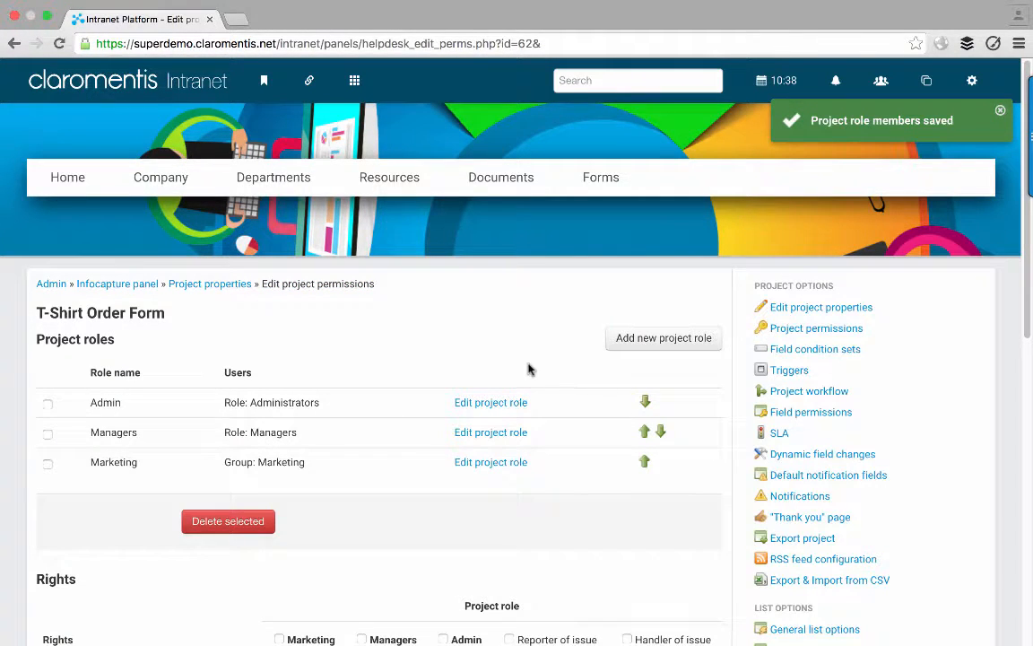
click(639, 345)
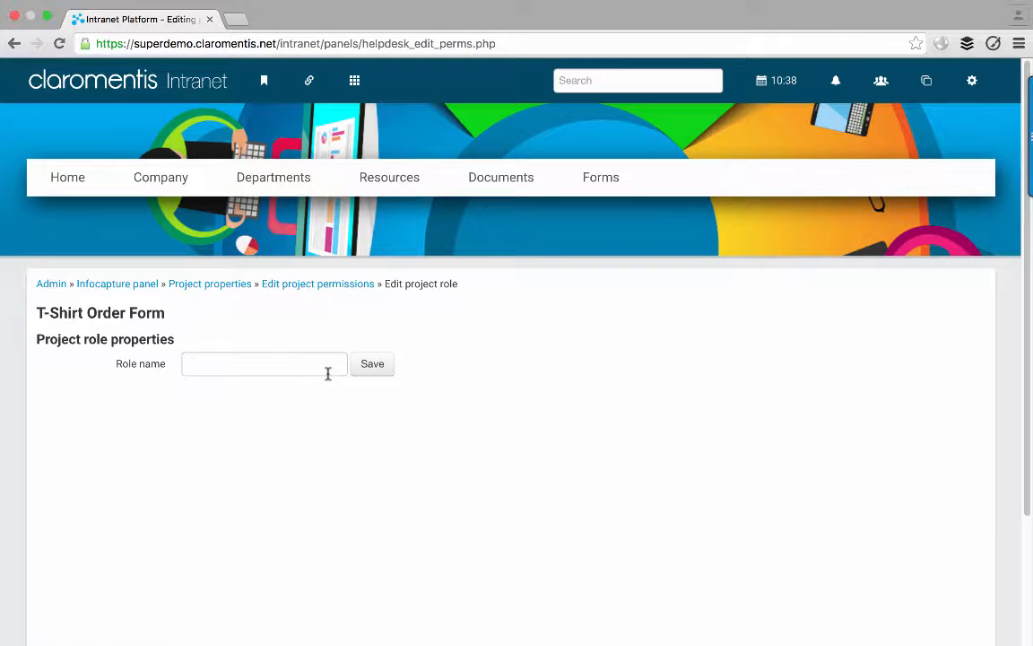
- Create a new project role named 'Staff'
click(267, 363)
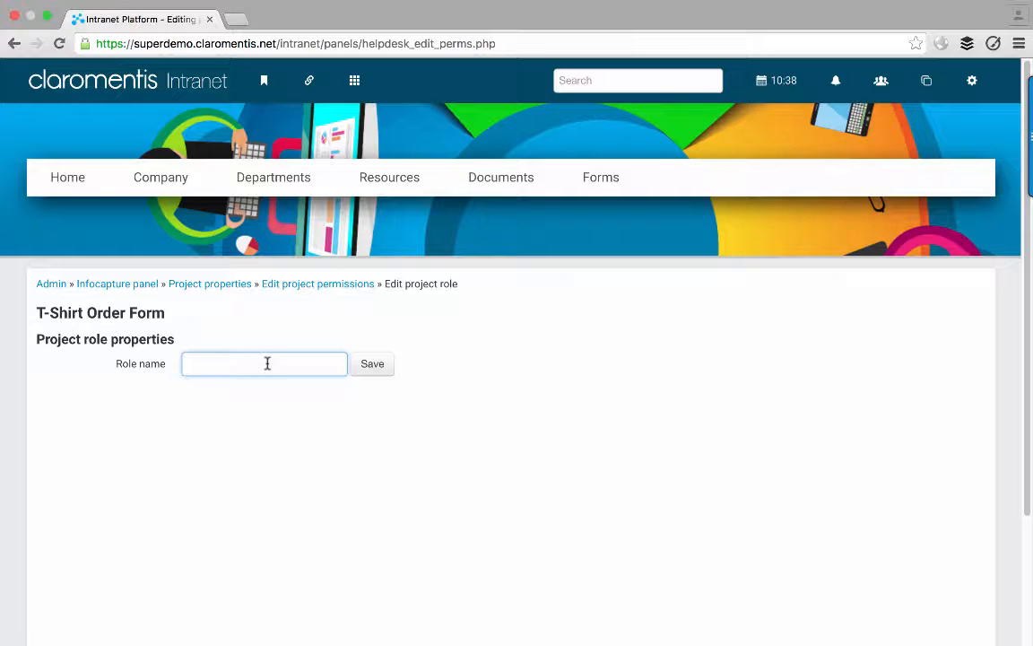
text(Staff)
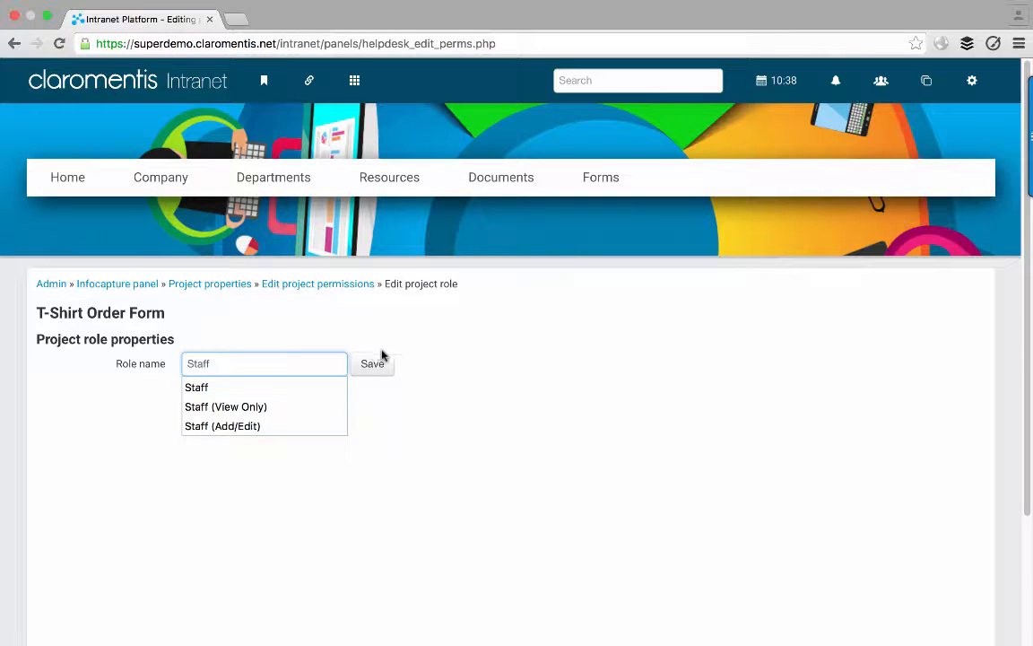
click(391, 364)
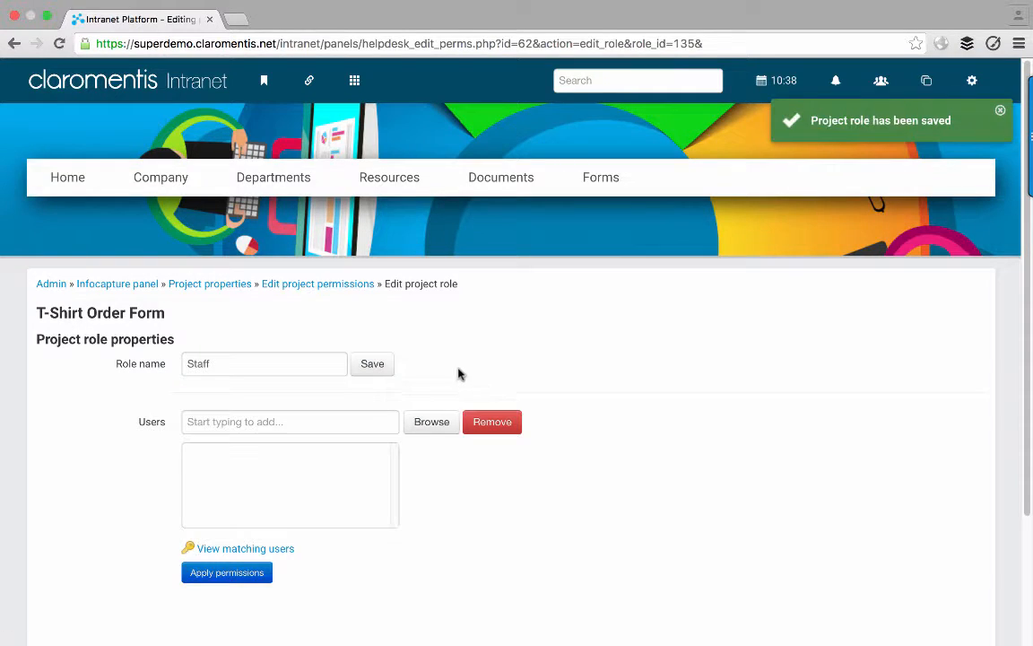
- Give the Staff role All registered users as members and apply permissions
click(342, 421)
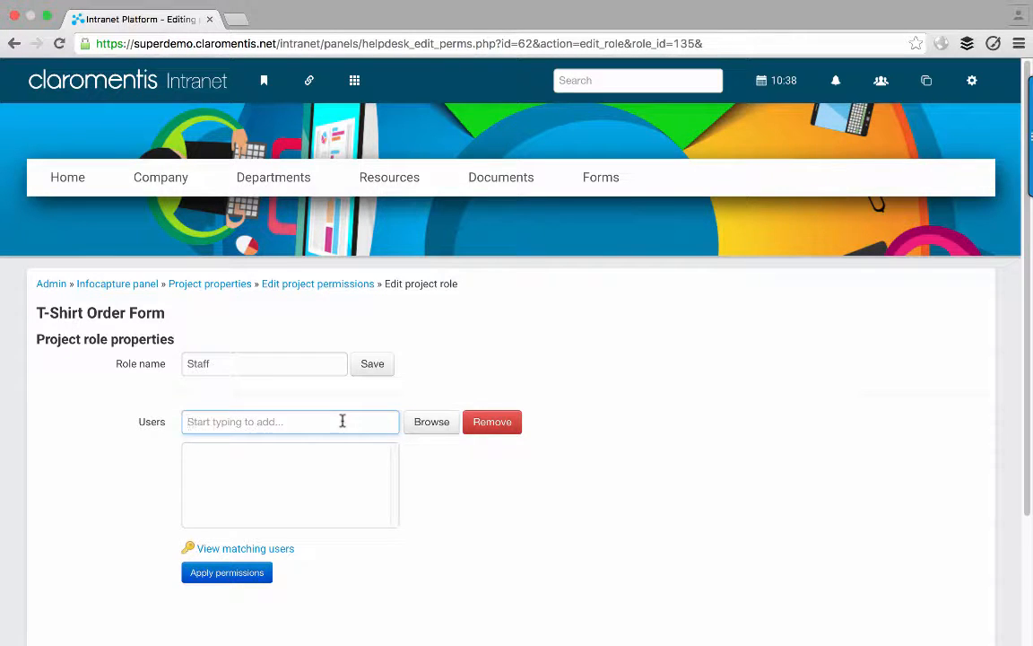
text(all)
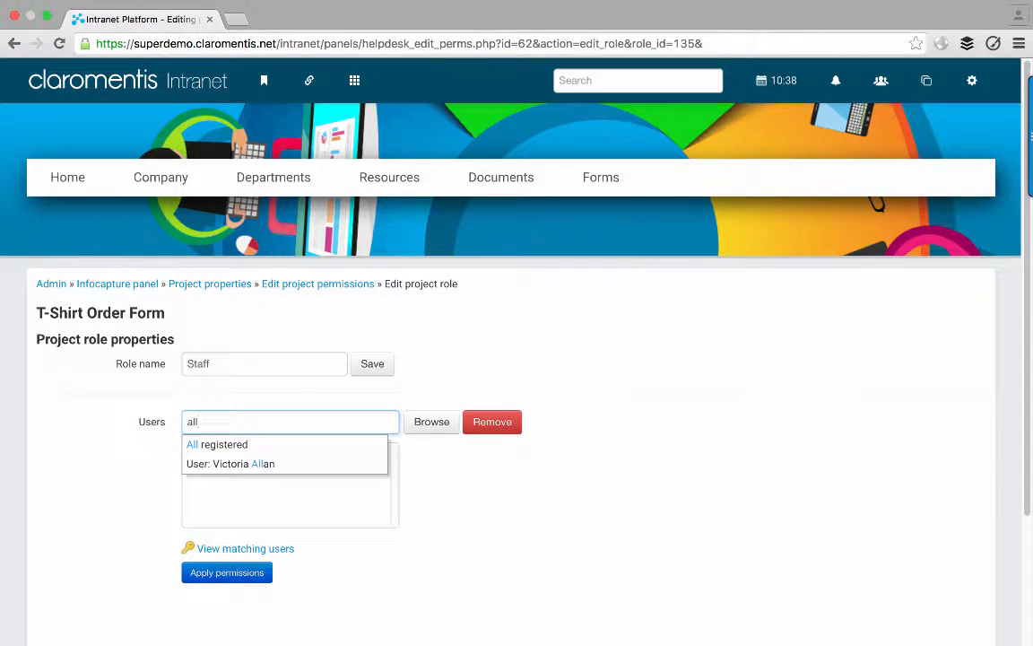
click(312, 452)
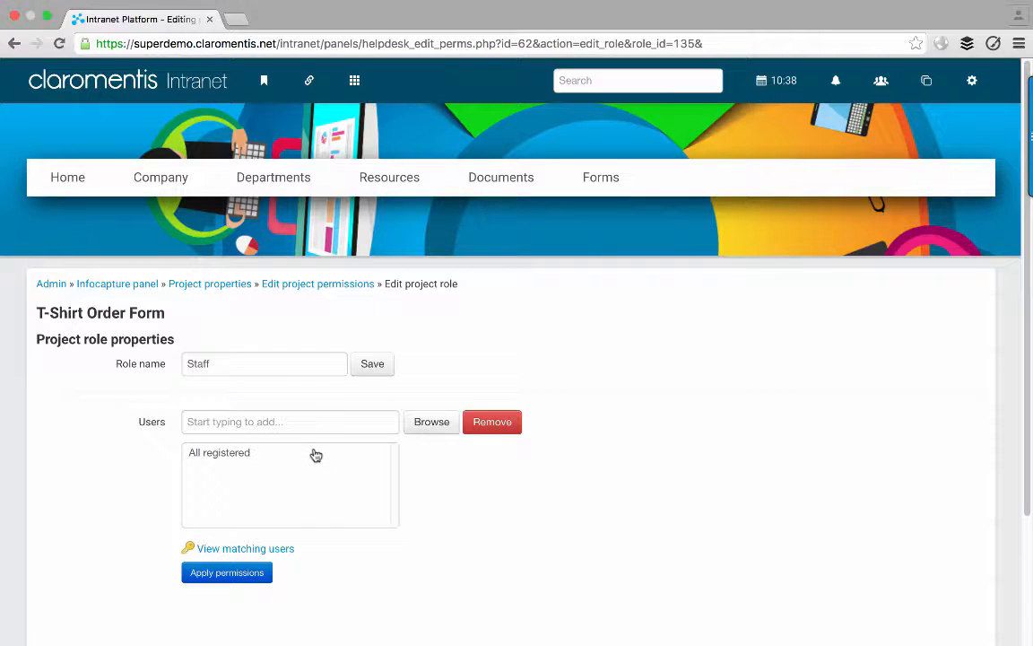
click(257, 572)
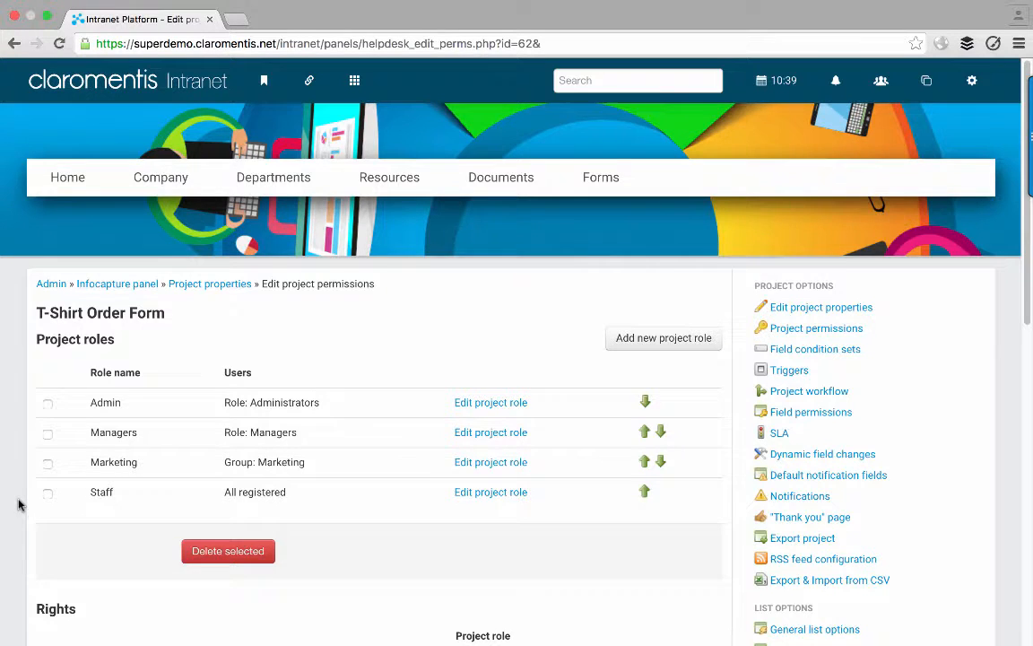
scroll(18, 505, down, 5)
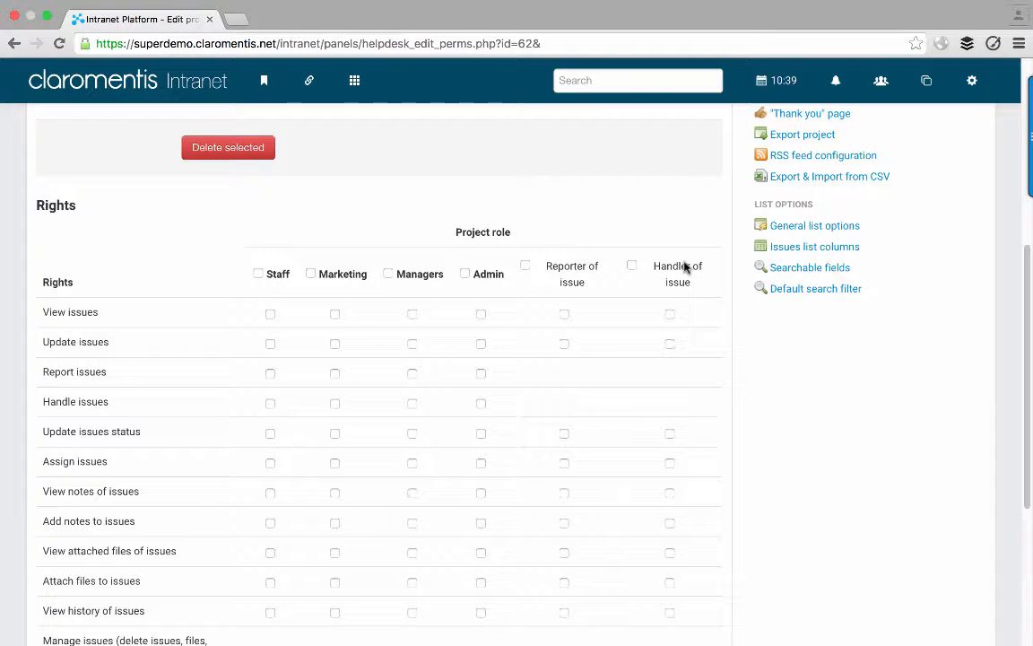
scroll(184, 223, down, 1)
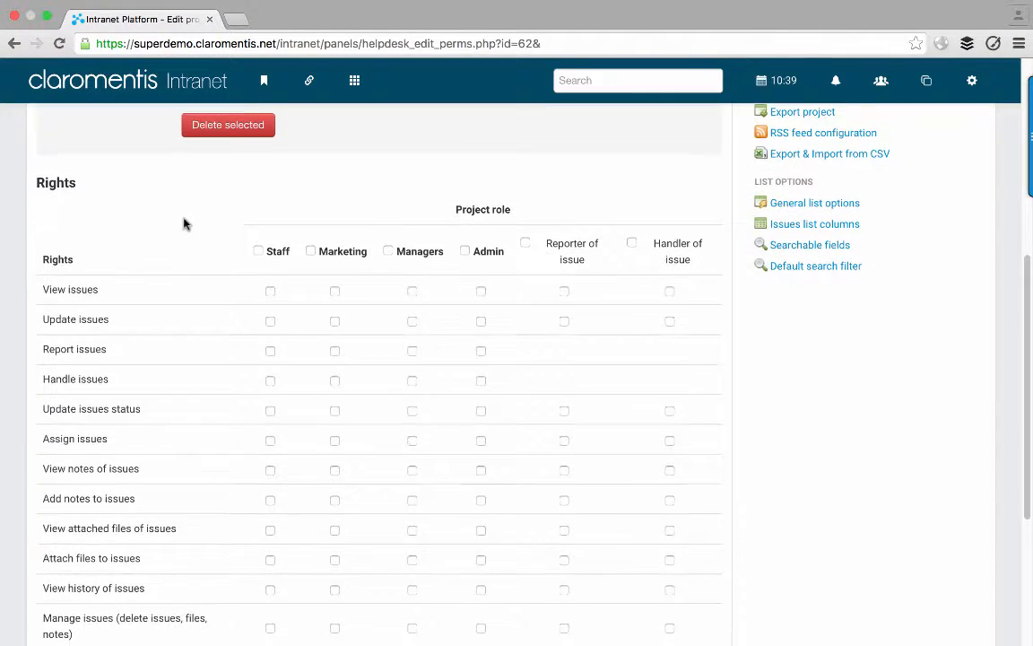
scroll(184, 223, down, 1)
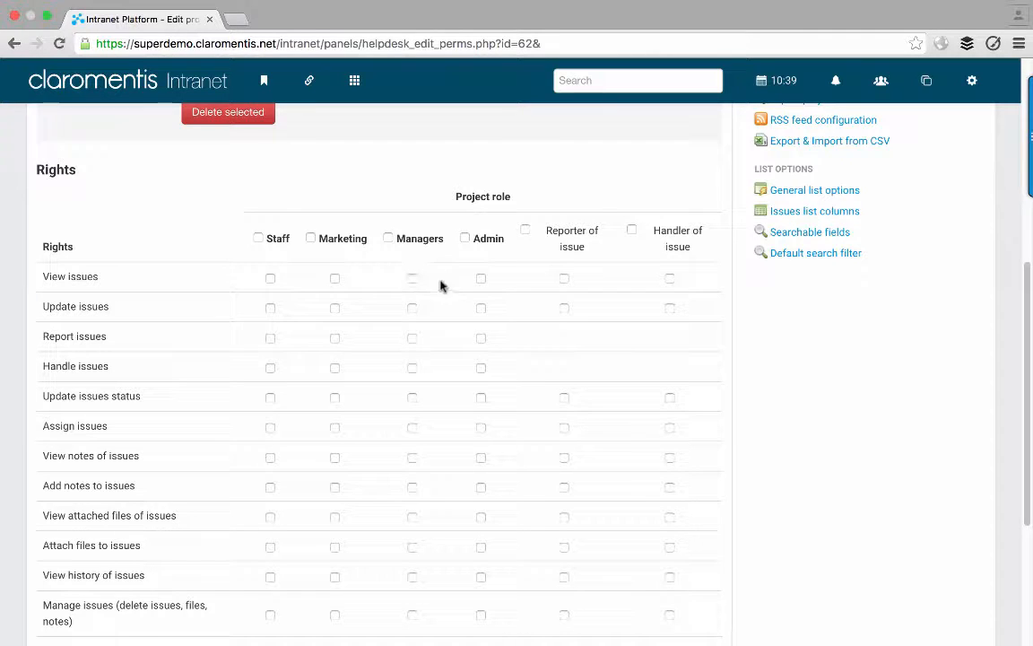
- Grant Admin View, Update, Report issues and Update issue status, leaving Handle issues unticked
click(481, 279)
click(482, 308)
click(481, 341)
click(482, 368)
click(482, 373)
click(482, 398)
scroll(470, 421, down, 5)
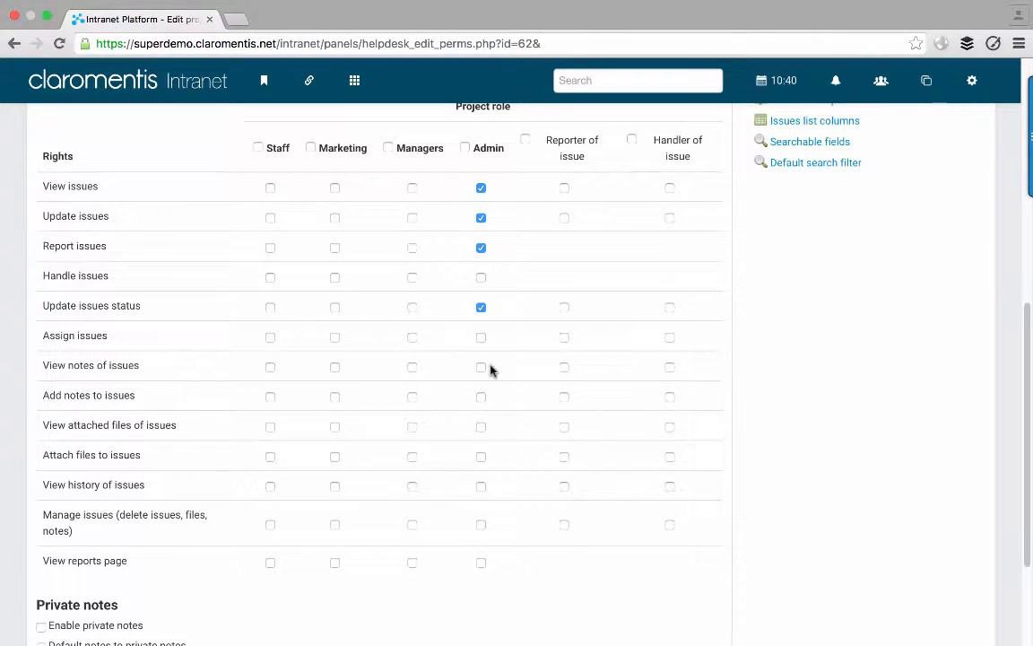
- Grant Admin the notes, attached files, history, Manage issues and View reports page rights
click(481, 369)
click(481, 397)
click(483, 430)
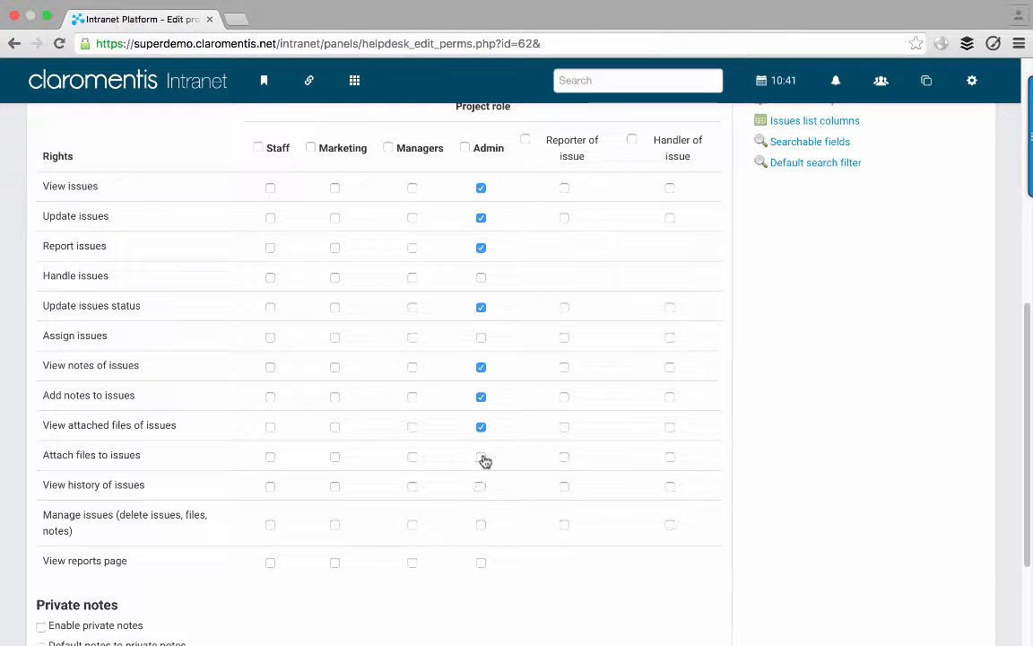
click(483, 458)
scroll(485, 458, down, 1)
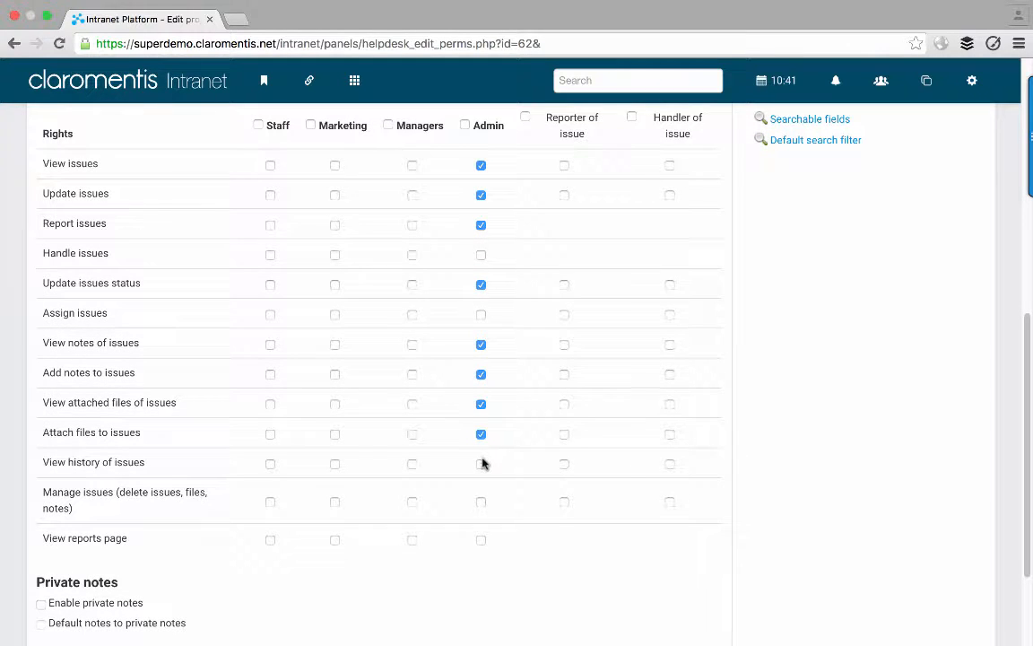
click(481, 463)
click(482, 503)
click(481, 541)
scroll(511, 549, up, 2)
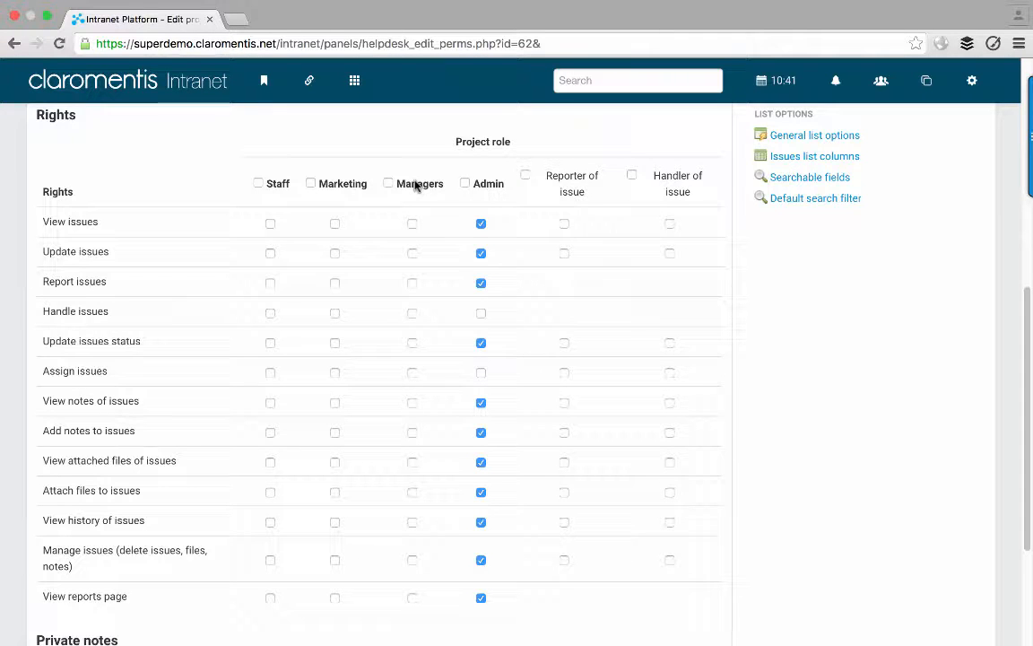
- Tick Managers' View, Update, Report, Update status, notes, attached files, Attach files and history rights
click(412, 224)
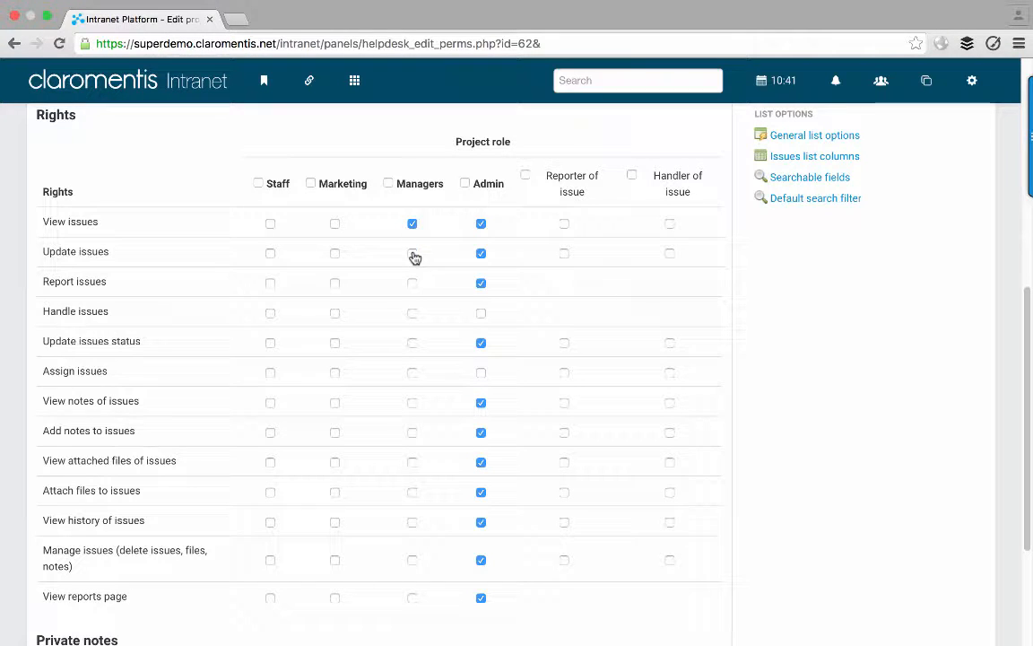
click(413, 255)
click(412, 284)
click(413, 344)
click(413, 405)
click(412, 433)
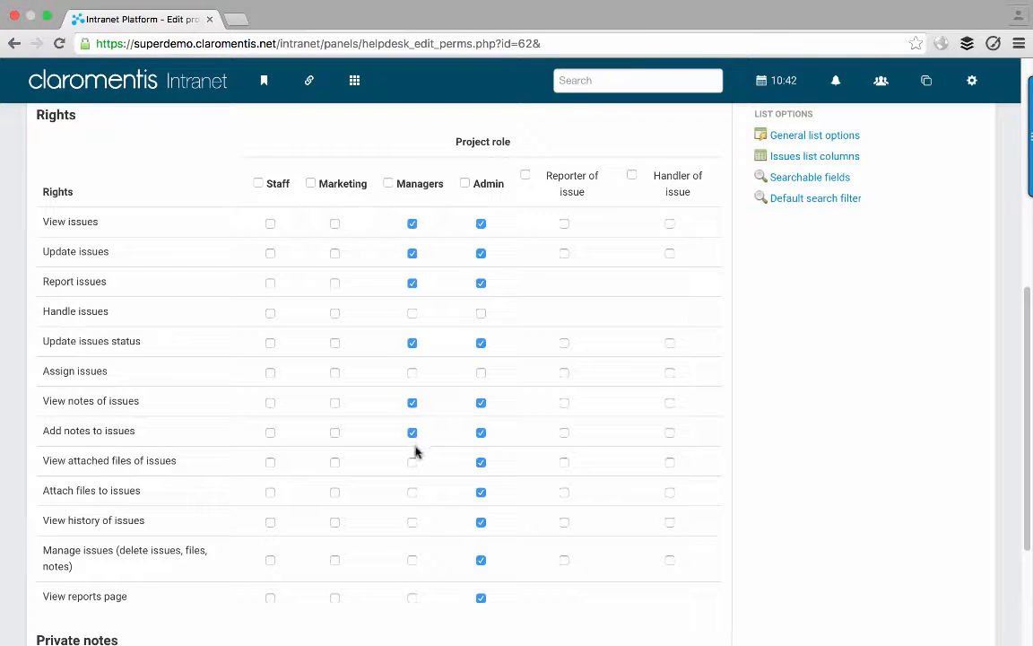
click(413, 461)
click(412, 493)
click(412, 522)
scroll(452, 512, down, 1)
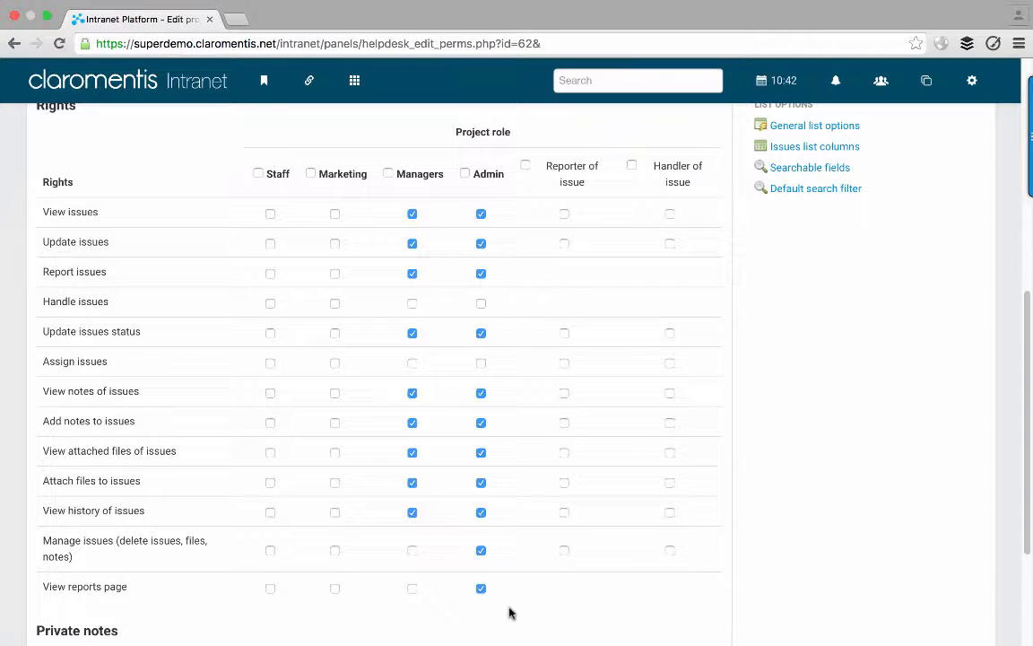
- Give Marketing view, update, report, status-update, notes and attached-file rights on issues, matching Managers
click(335, 216)
click(334, 243)
click(334, 274)
click(334, 333)
click(336, 393)
click(335, 422)
click(336, 452)
click(334, 481)
- Limit Staff to Report issues only, and let Reporter of issue view issues
click(270, 216)
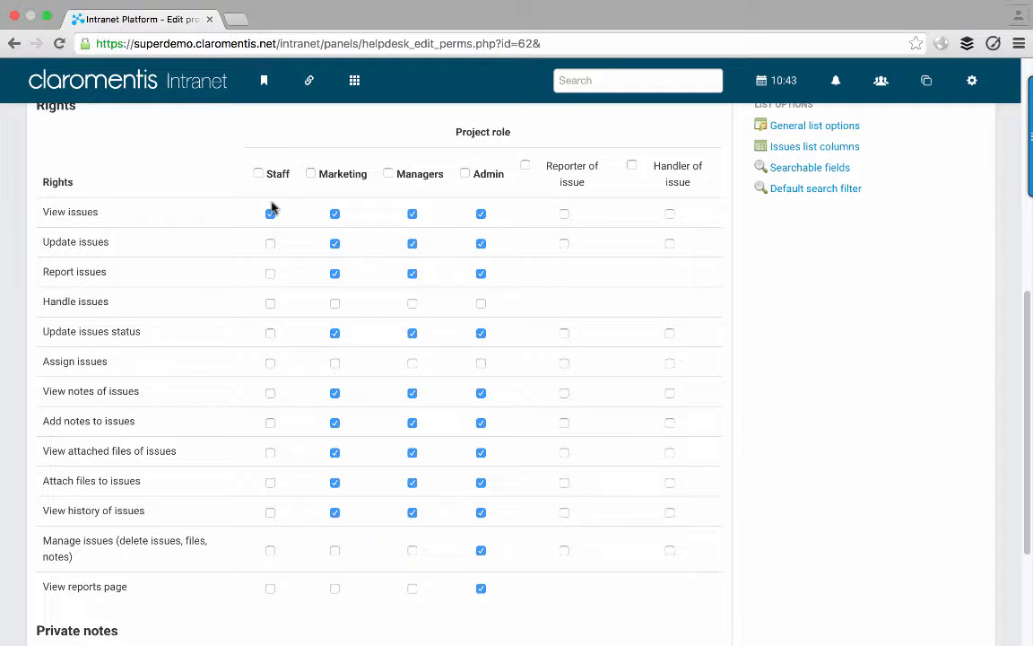
scroll(274, 206, up, 3)
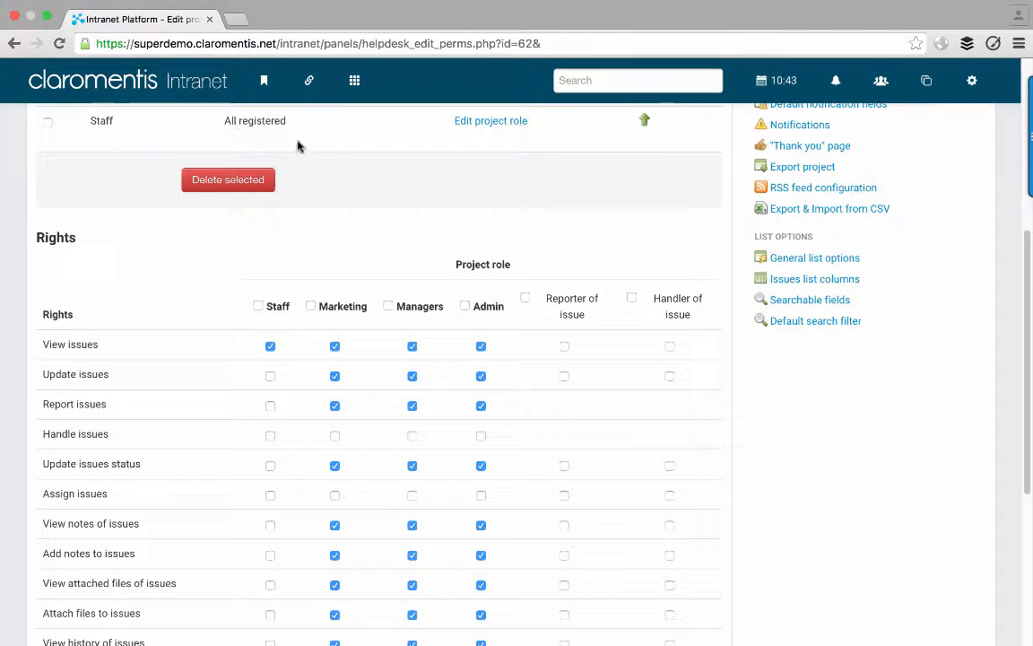
scroll(264, 278, down, 2)
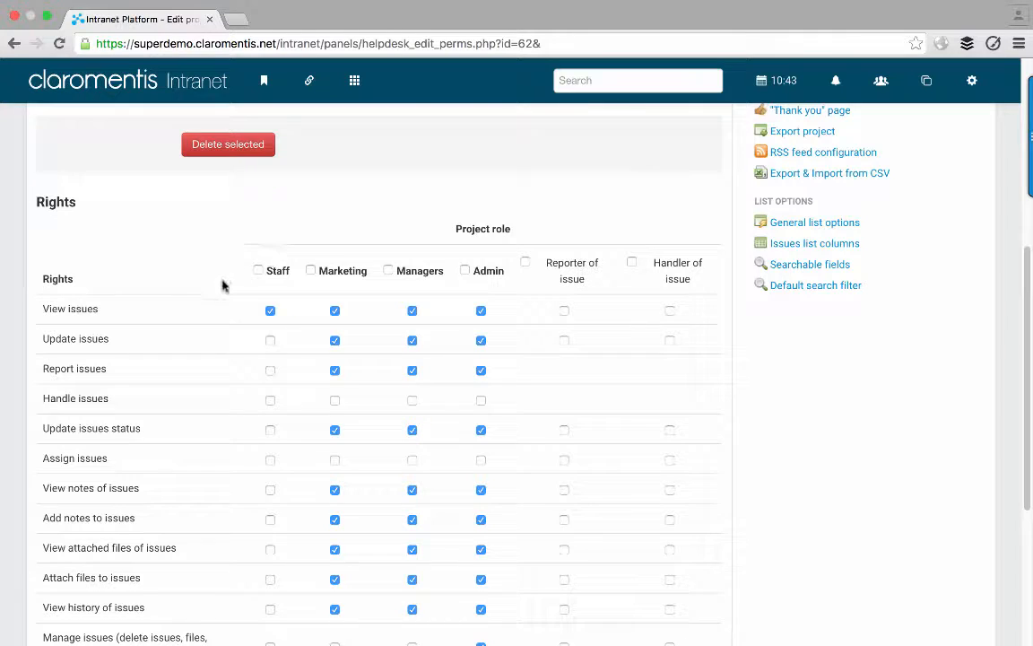
click(270, 311)
click(271, 371)
click(564, 311)
- Let Reporter of issue update issues, view and add notes, and view and attach files
scroll(565, 309, down, 3)
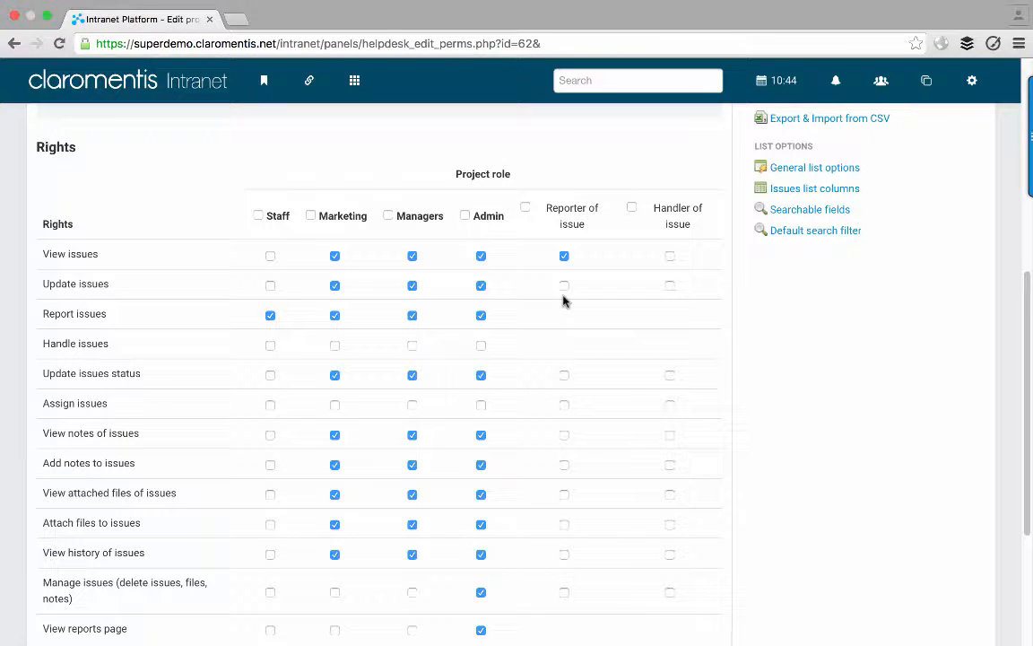
click(564, 287)
scroll(565, 300, down, 1)
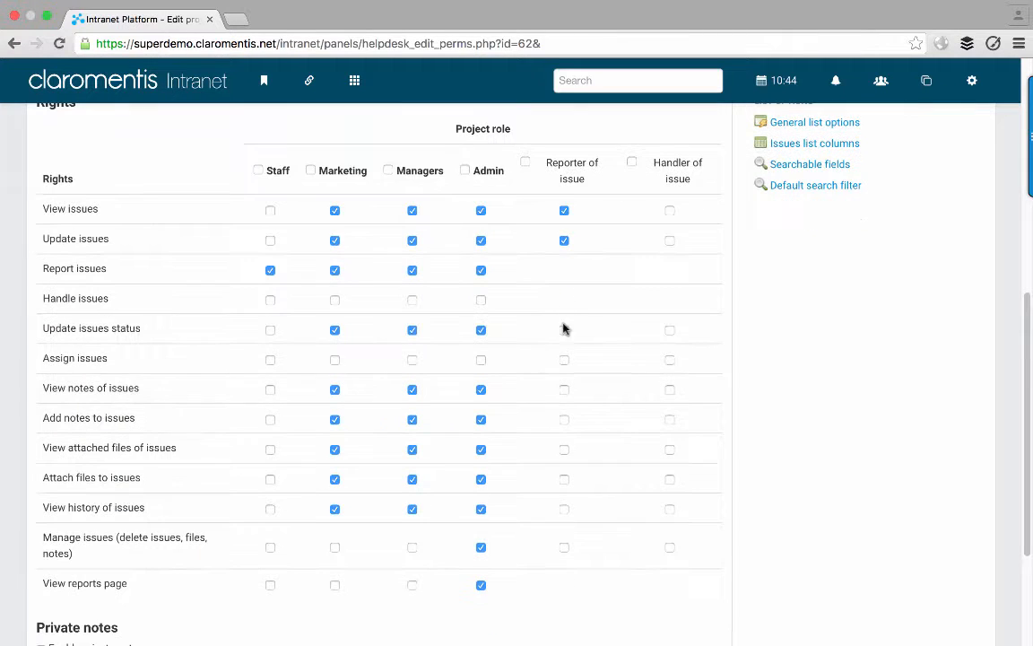
click(564, 391)
click(566, 420)
click(565, 449)
click(562, 480)
- Keep Handler of issue without rights, removing the View issues tick again
scroll(603, 485, up, 1)
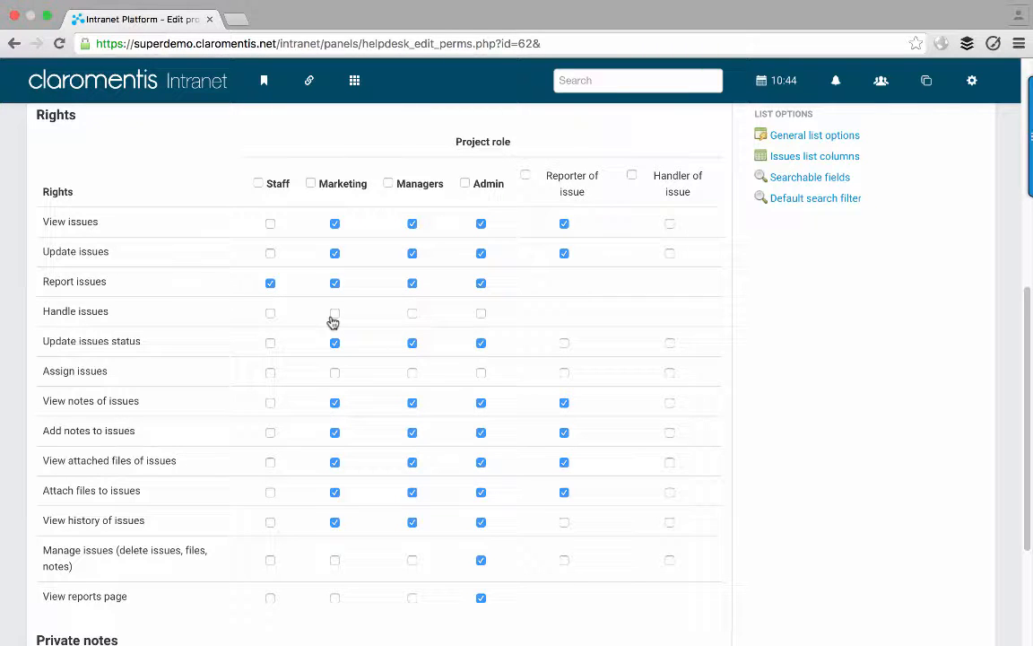
click(670, 224)
click(671, 225)
scroll(173, 307, down, 4)
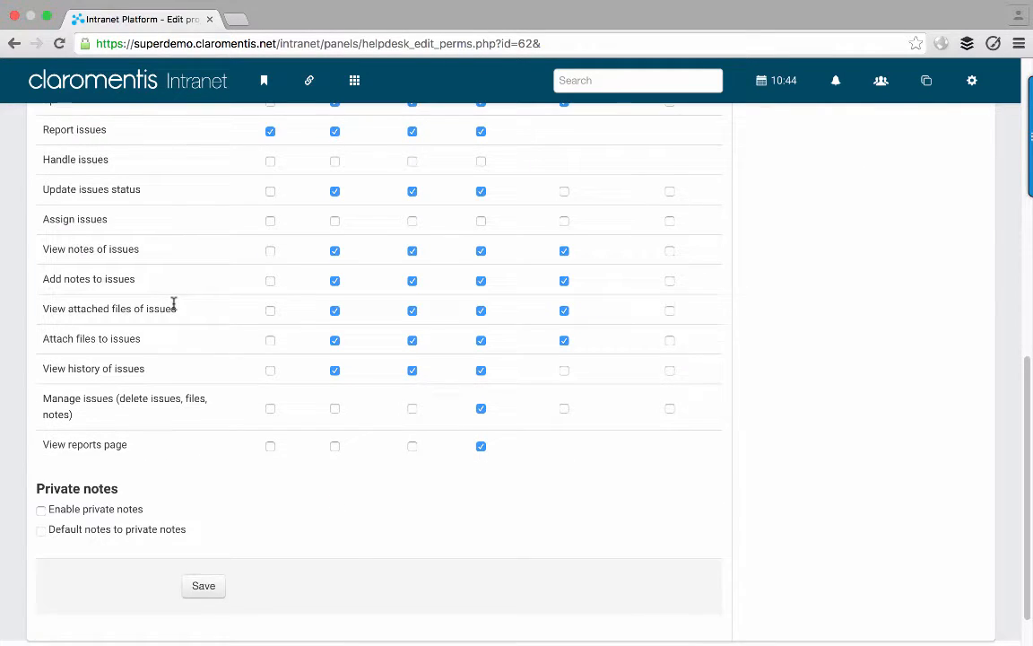
scroll(173, 307, down, 1)
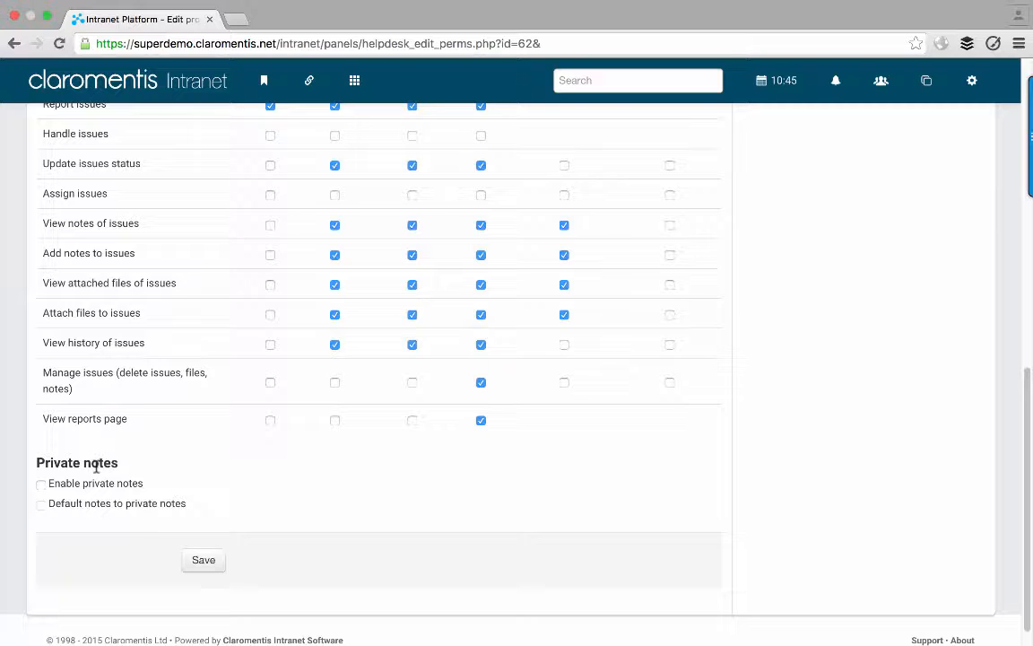
- Enable private notes and grant the Private notes right to Admin and Managers
click(40, 485)
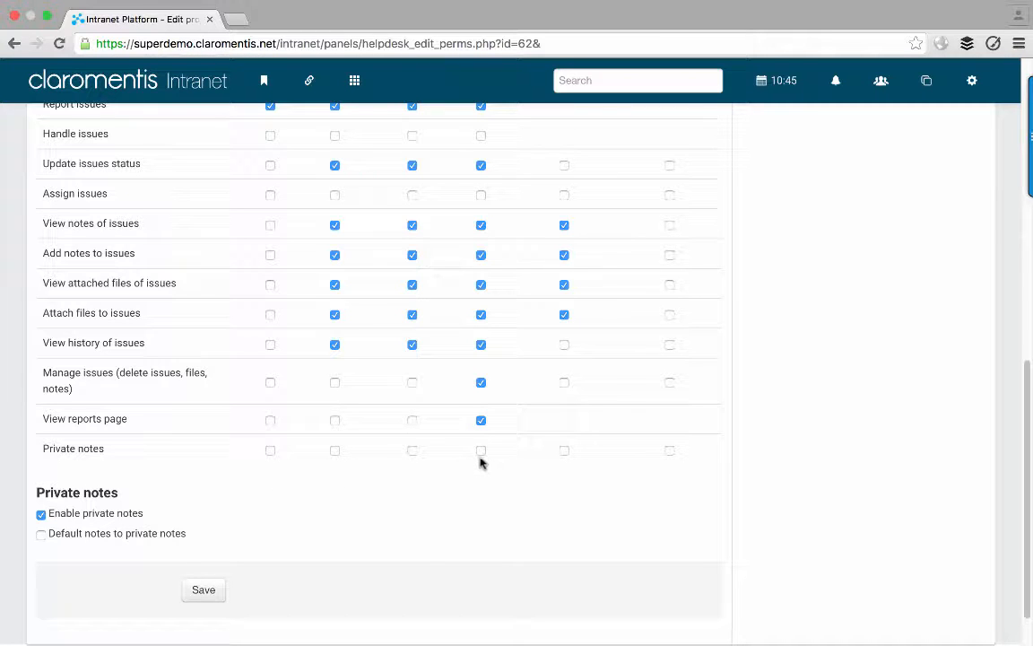
scroll(480, 458, up, 3)
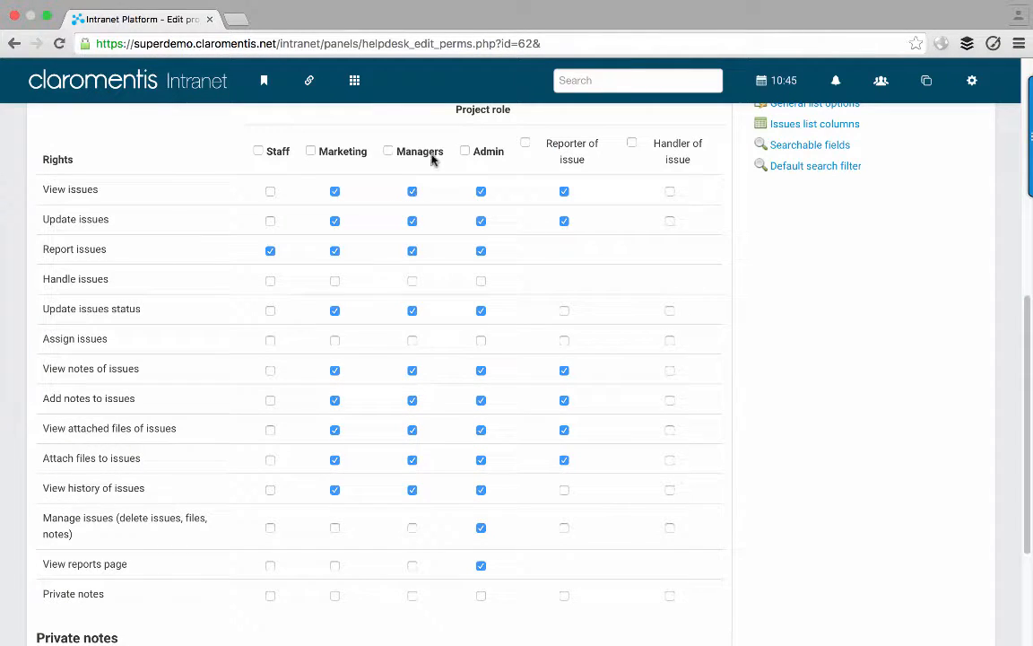
scroll(502, 464, down, 1)
click(478, 531)
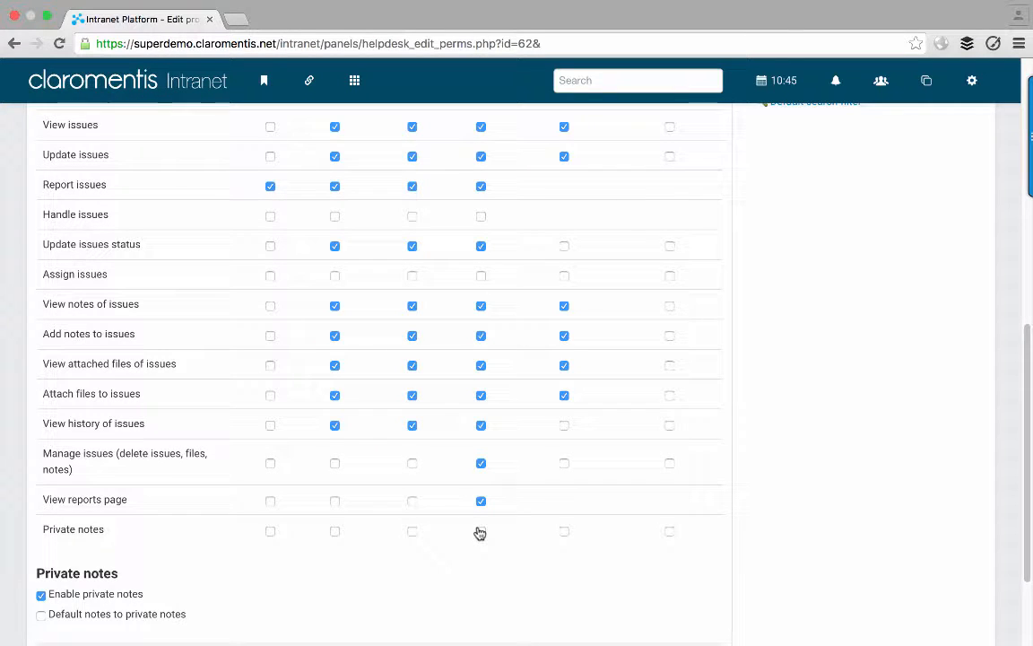
click(413, 531)
- Untick 'Enable private notes' and save the T-Shirt Order Form permissions
scroll(387, 547, up, 2)
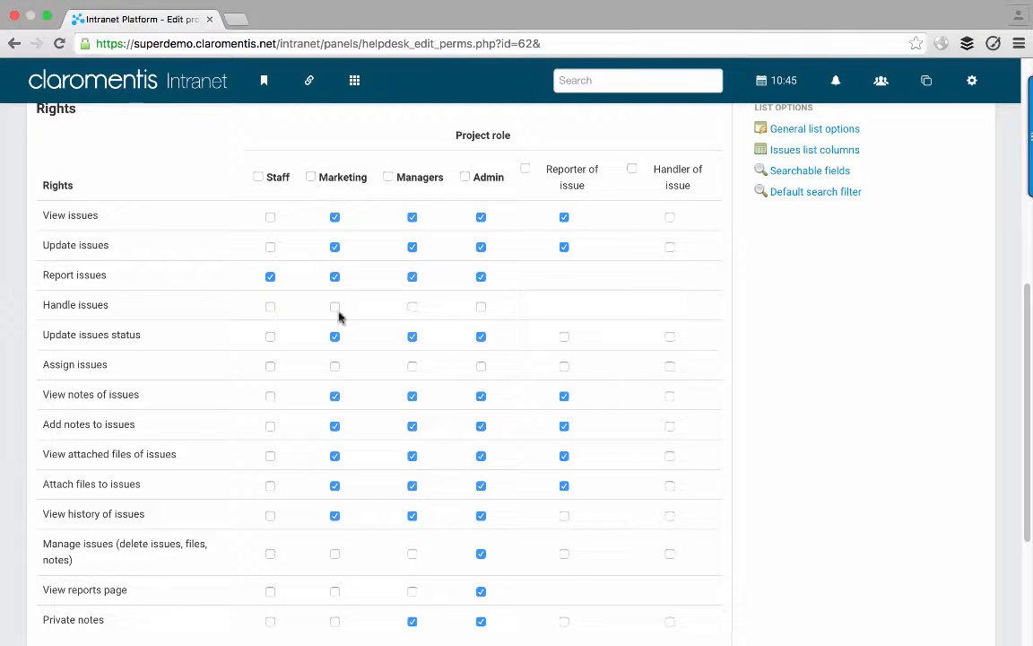
scroll(334, 422, down, 3)
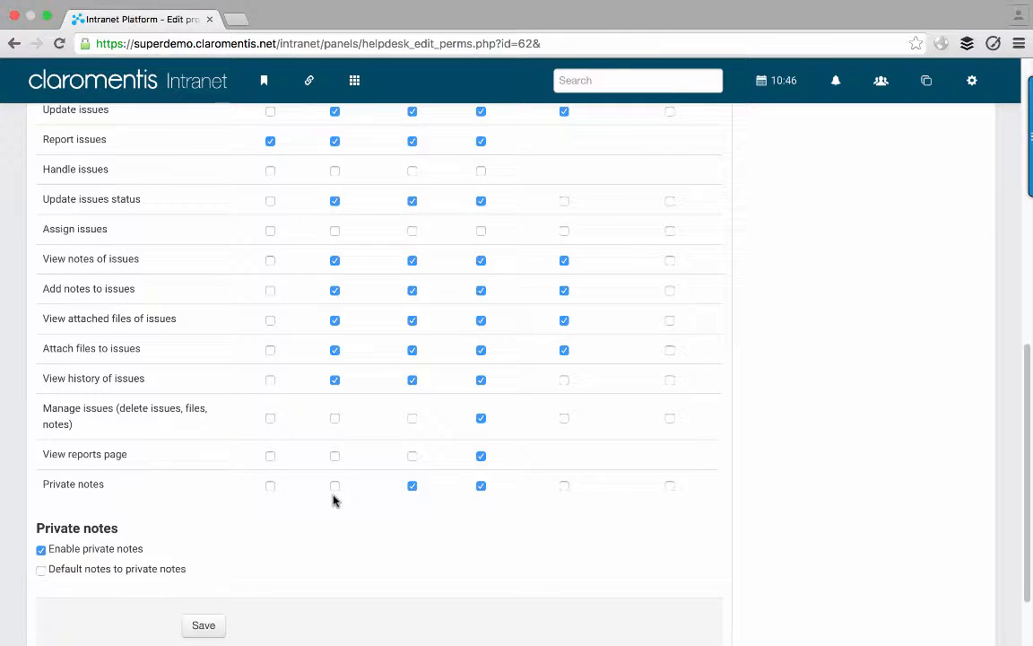
click(75, 549)
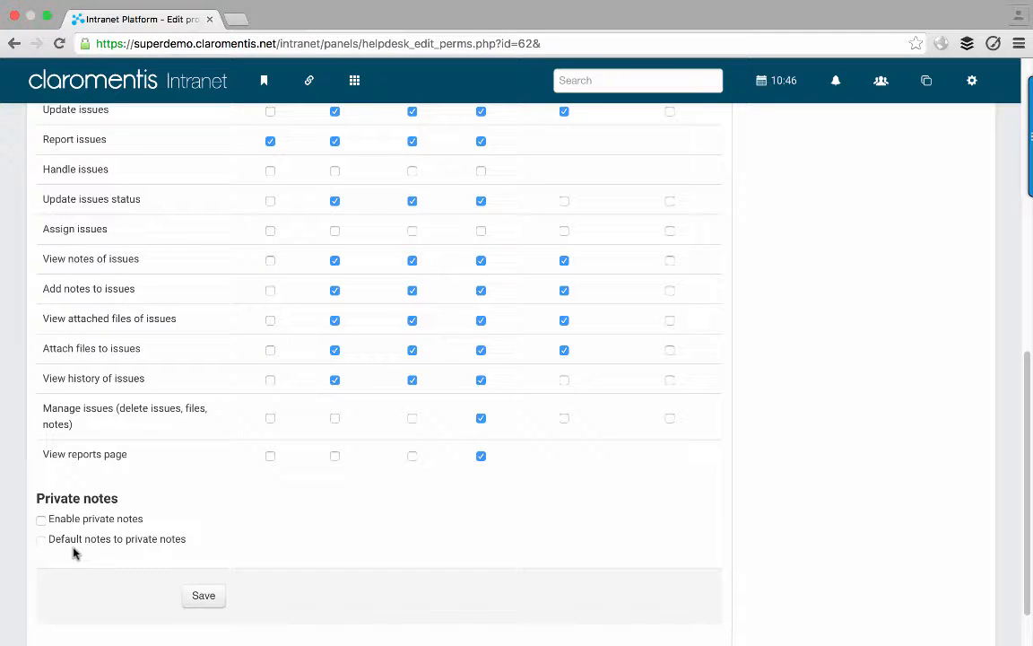
click(205, 599)
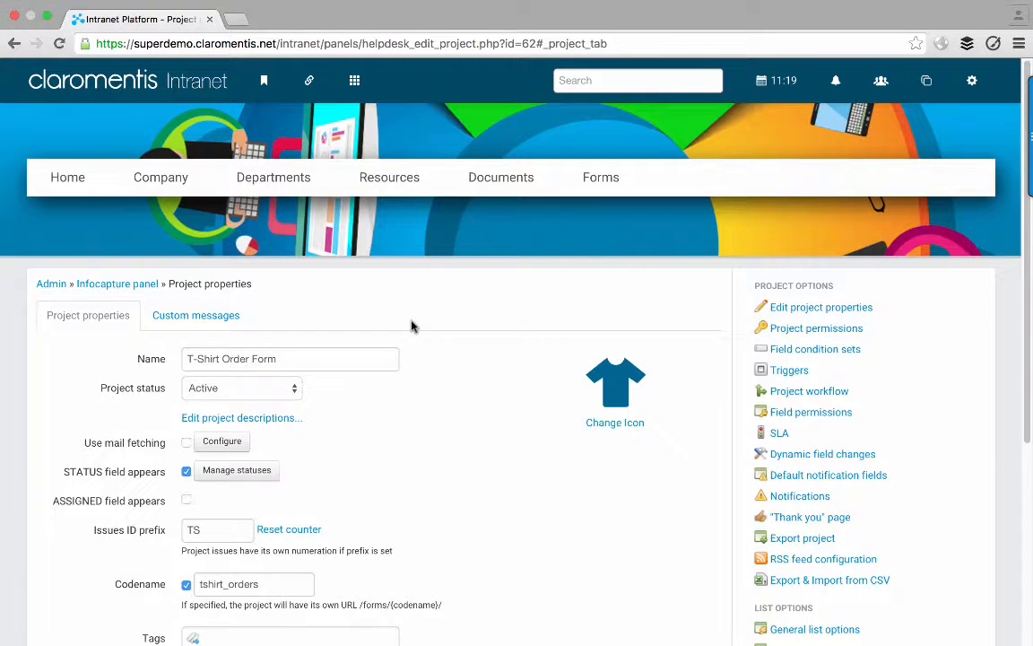
click(261, 470)
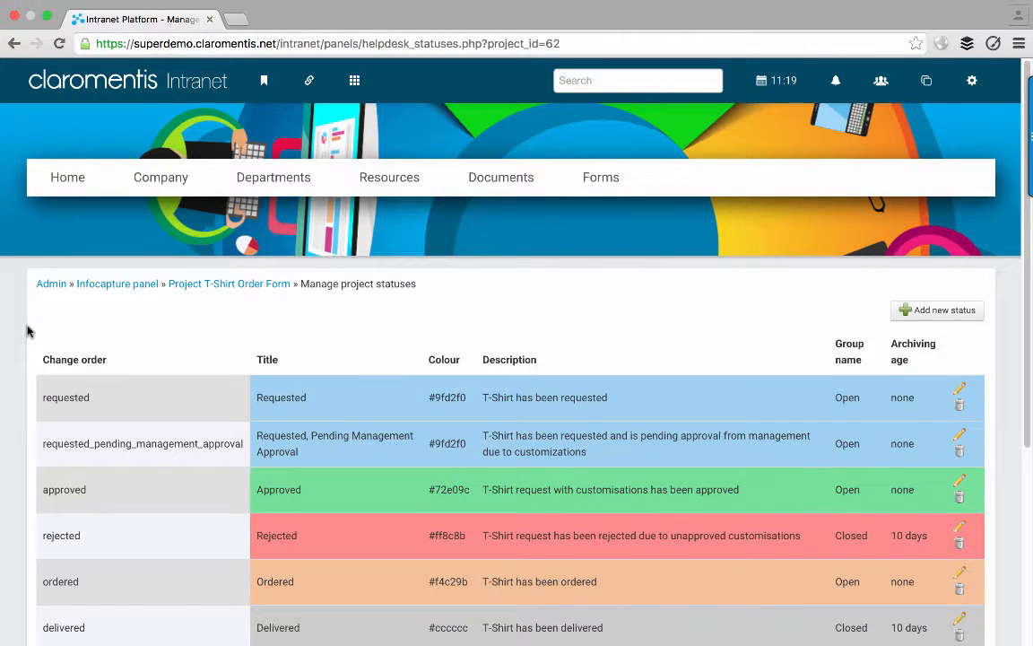
scroll(27, 331, down, 2)
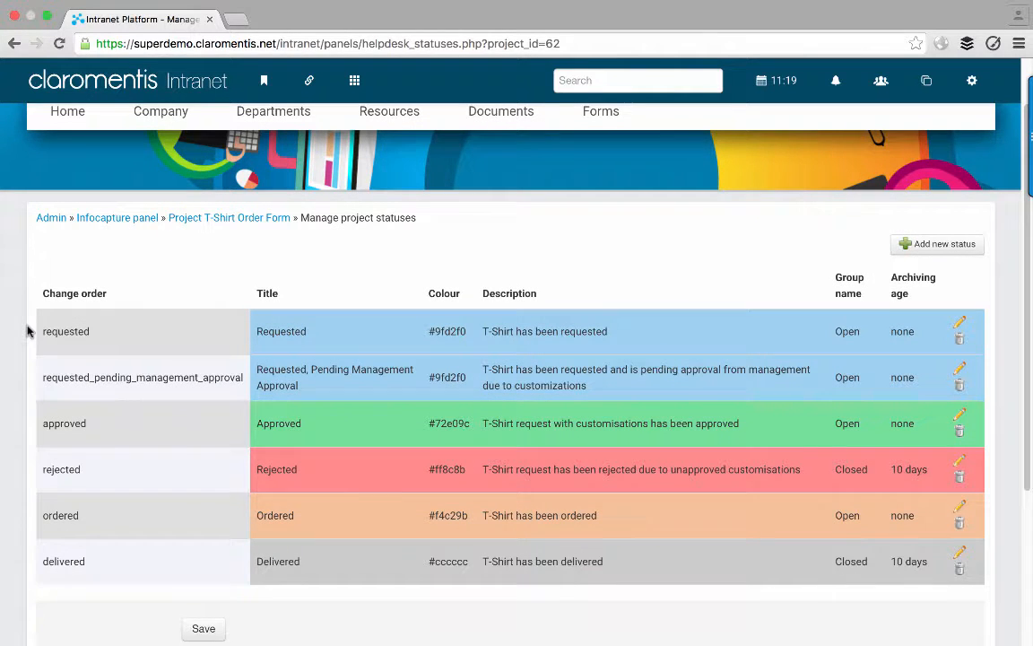
scroll(27, 331, down, 1)
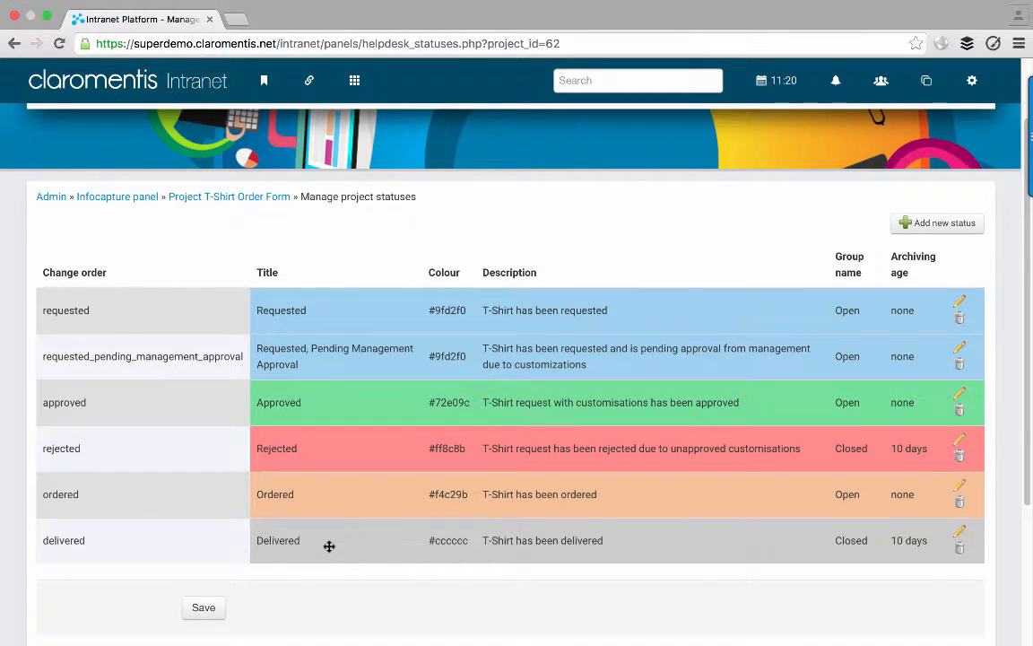
click(916, 226)
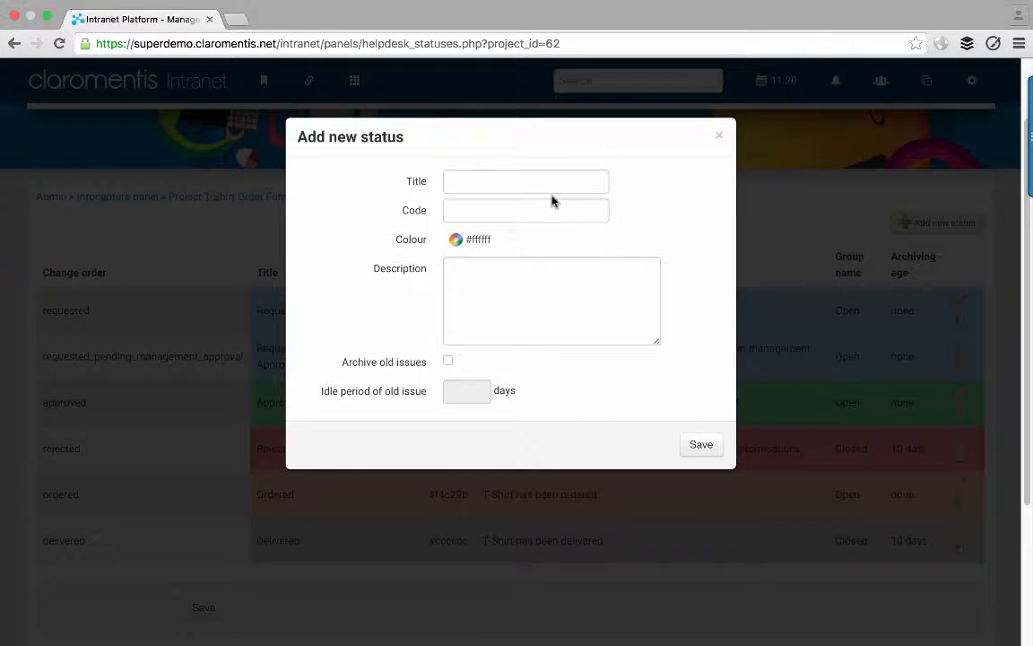
click(538, 182)
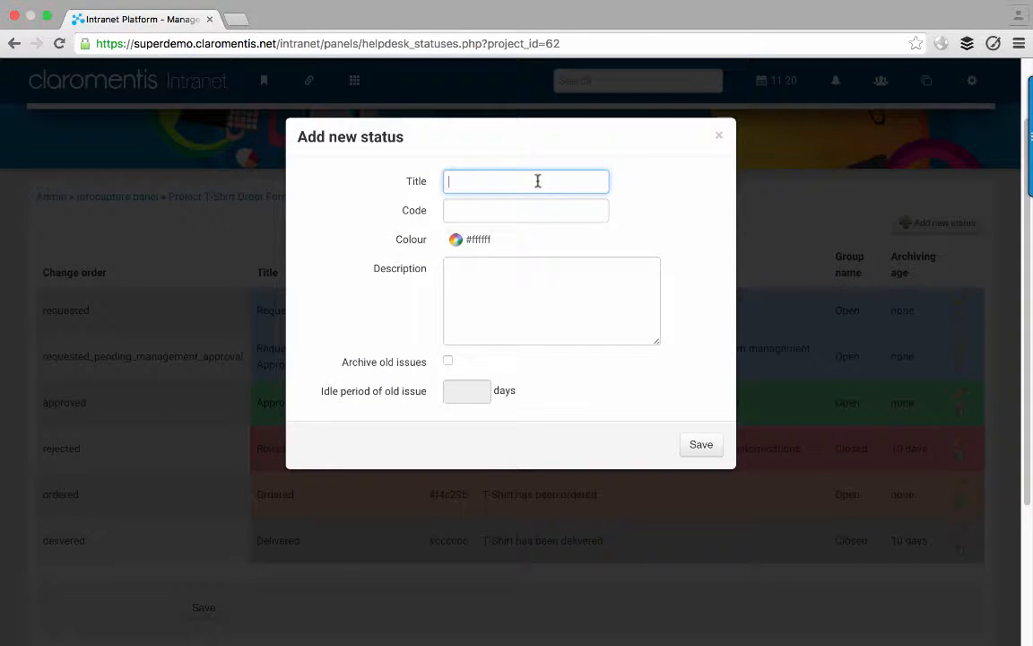
text(Approved)
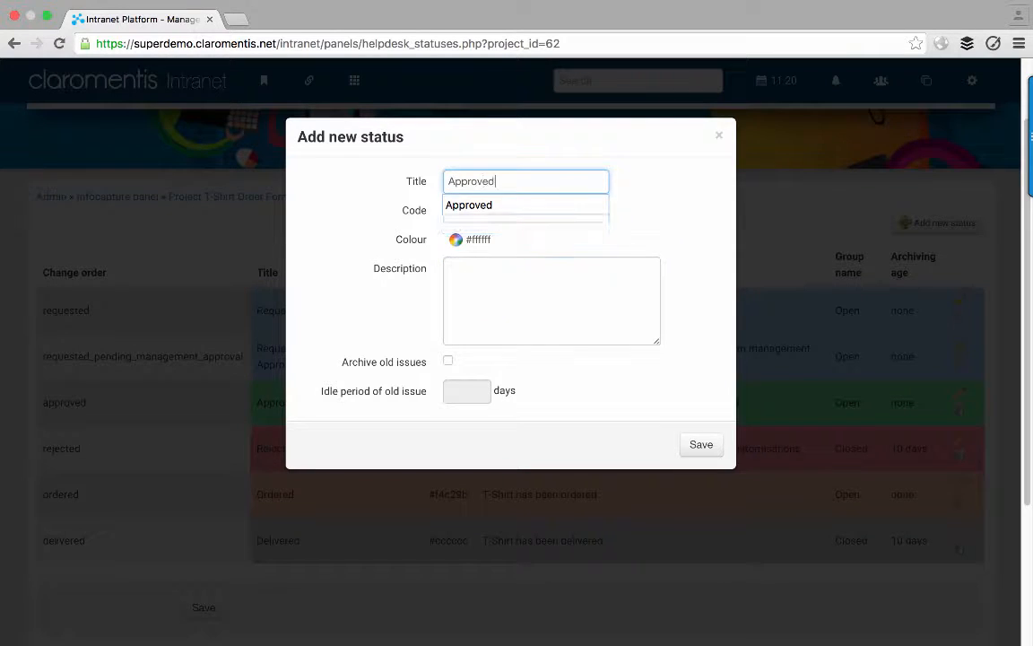
key(Tab)
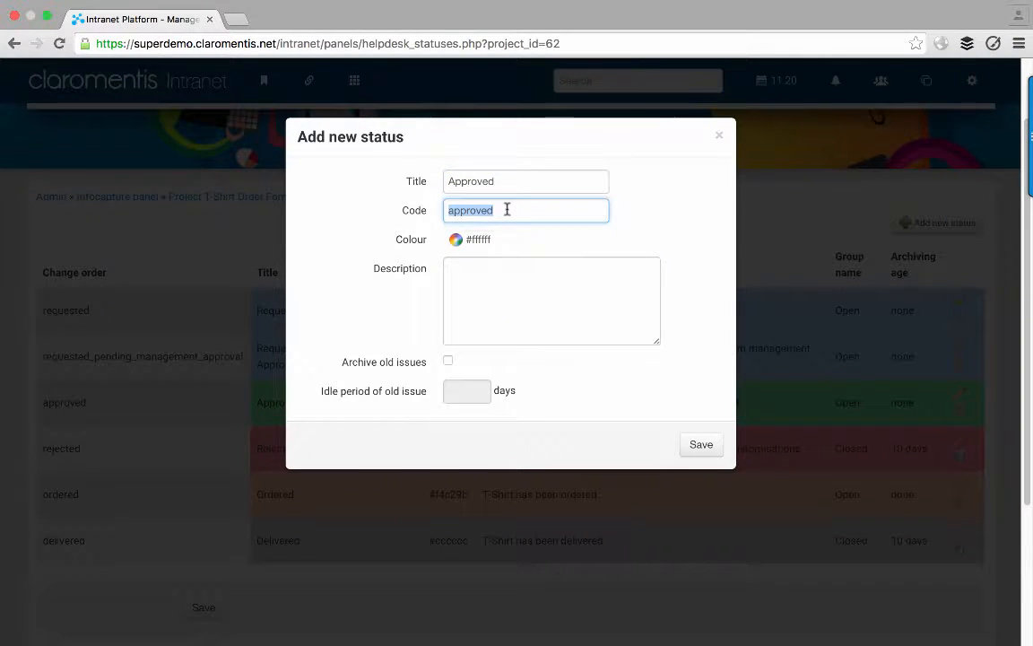
click(491, 244)
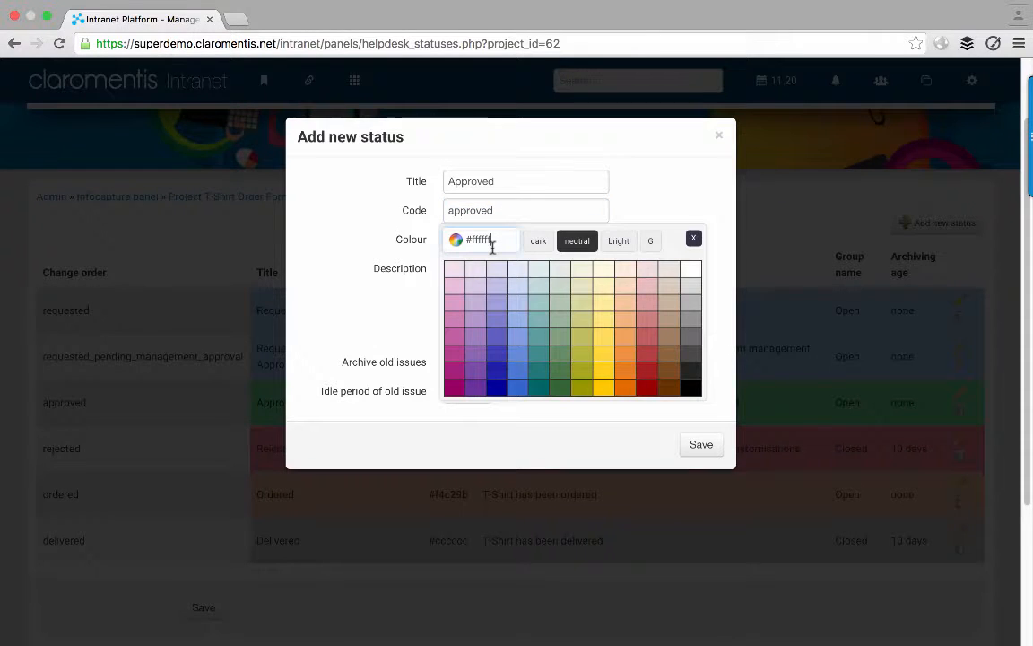
click(692, 239)
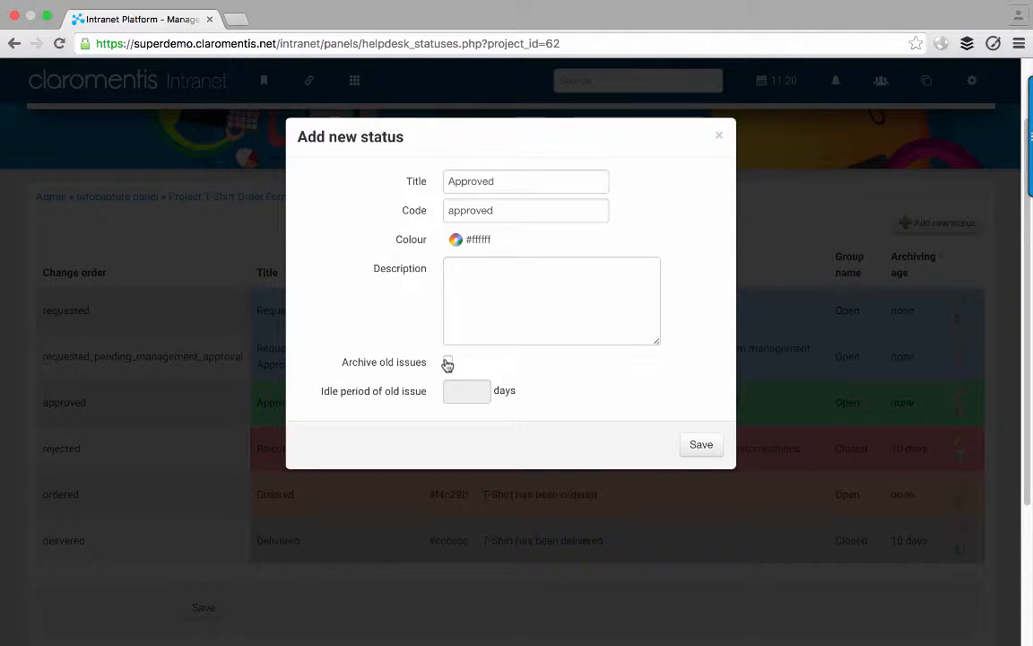
click(718, 138)
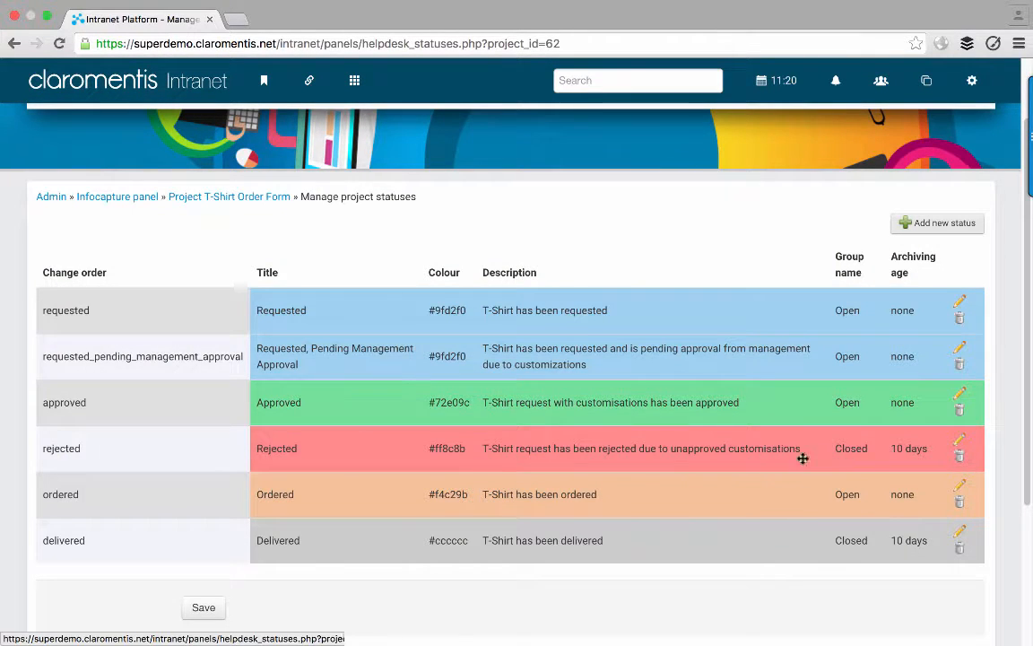
- Open the Rejected status's edit dialog, showing colour #ff8c8b and 10-day idle archiving
click(959, 439)
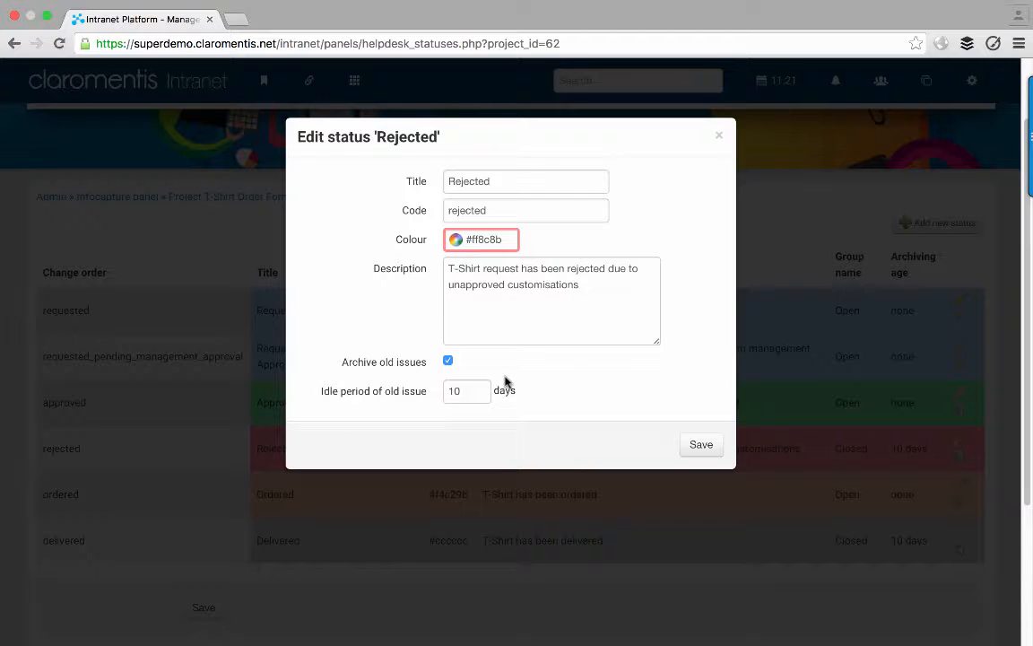
- Close the Rejected status dialog without changes, back on the T-Shirt Order Form properties
click(718, 136)
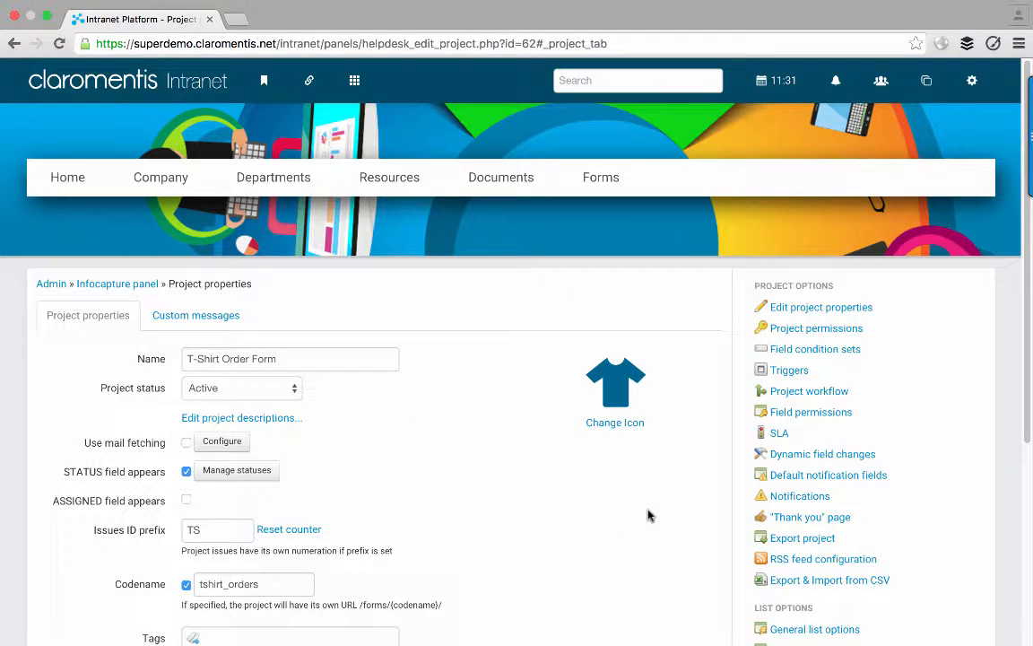
- Go to Project workflow and add a new rule for the STATUS field
click(767, 394)
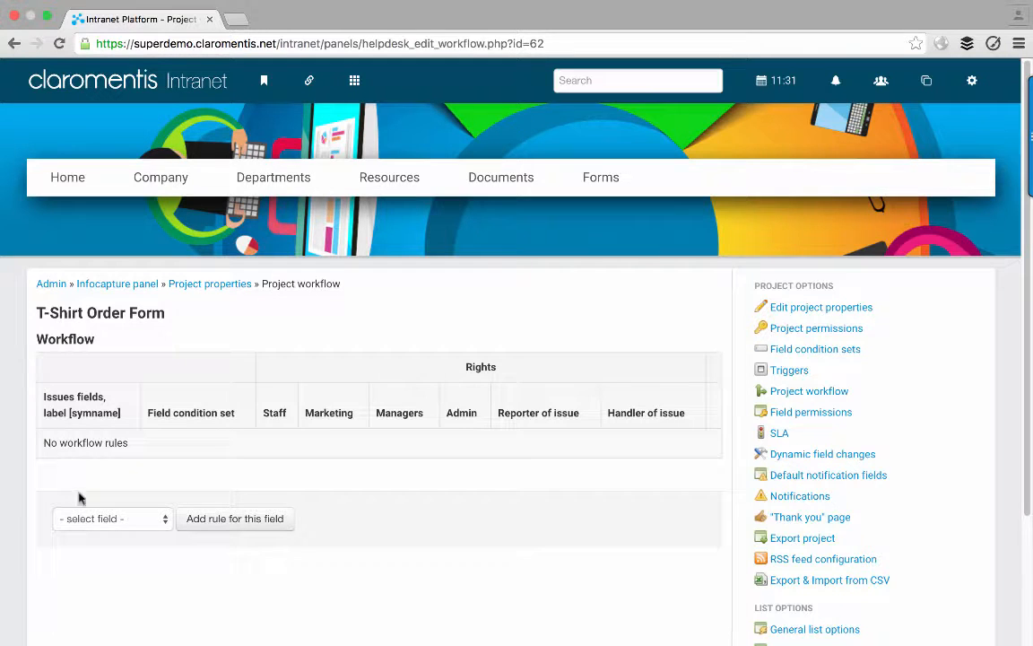
click(94, 519)
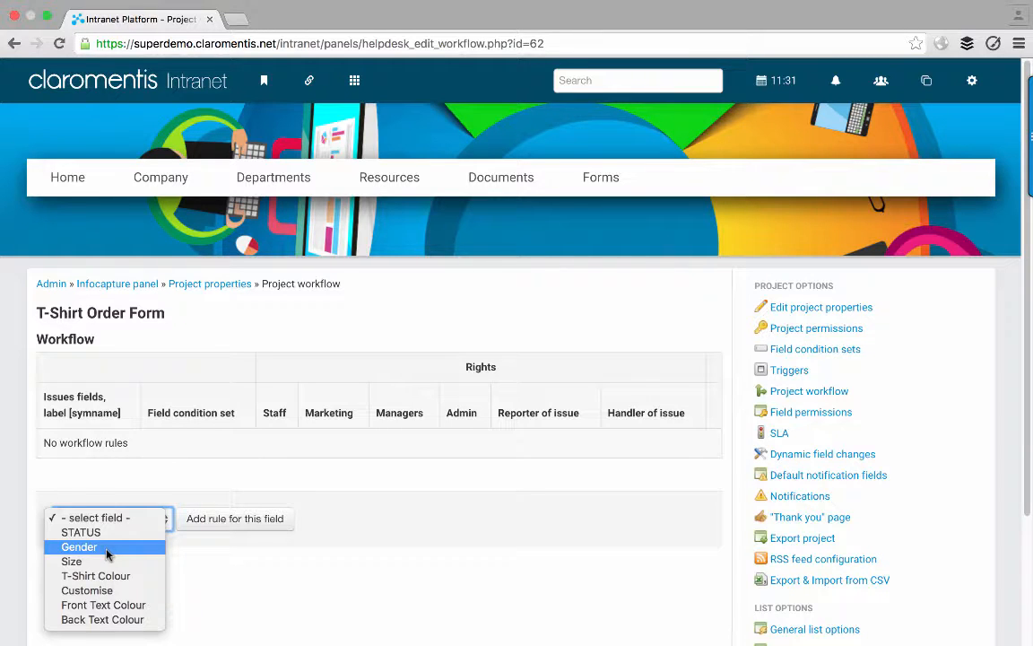
click(106, 555)
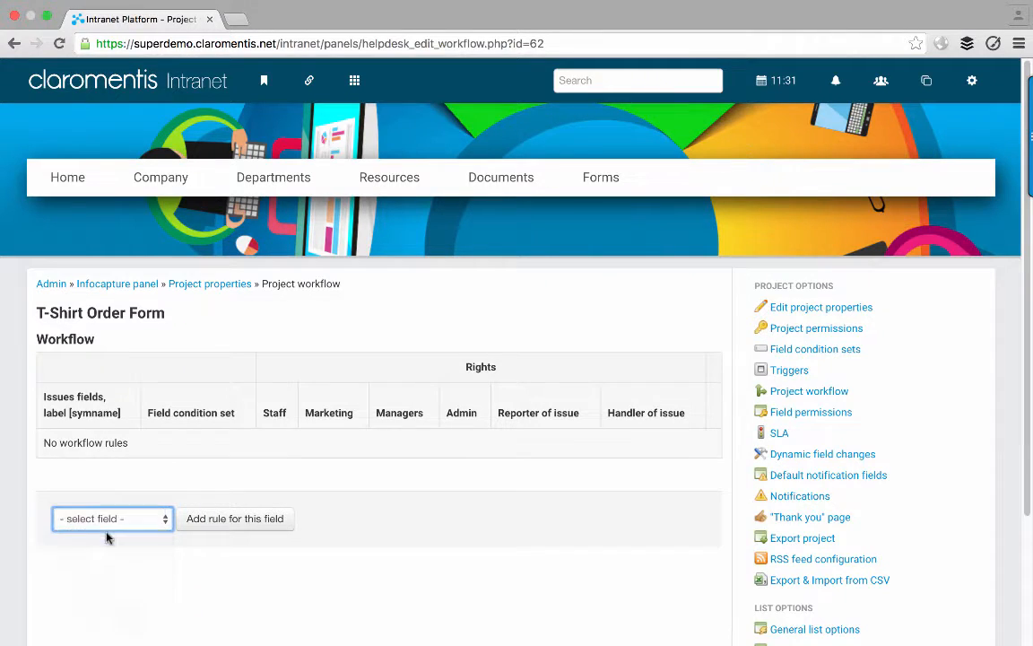
click(107, 530)
click(95, 503)
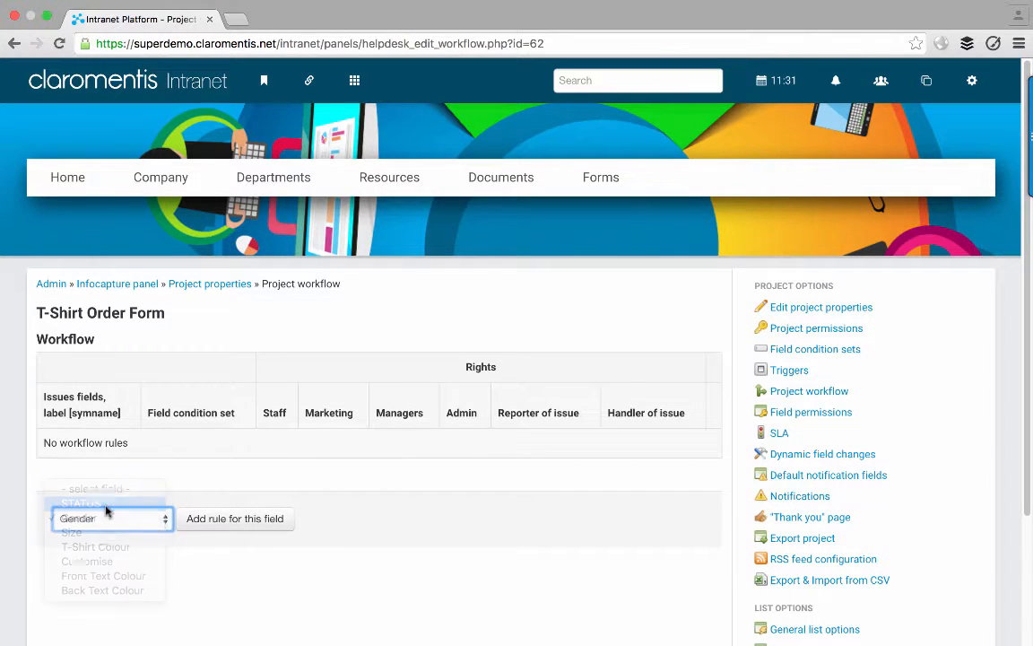
click(224, 518)
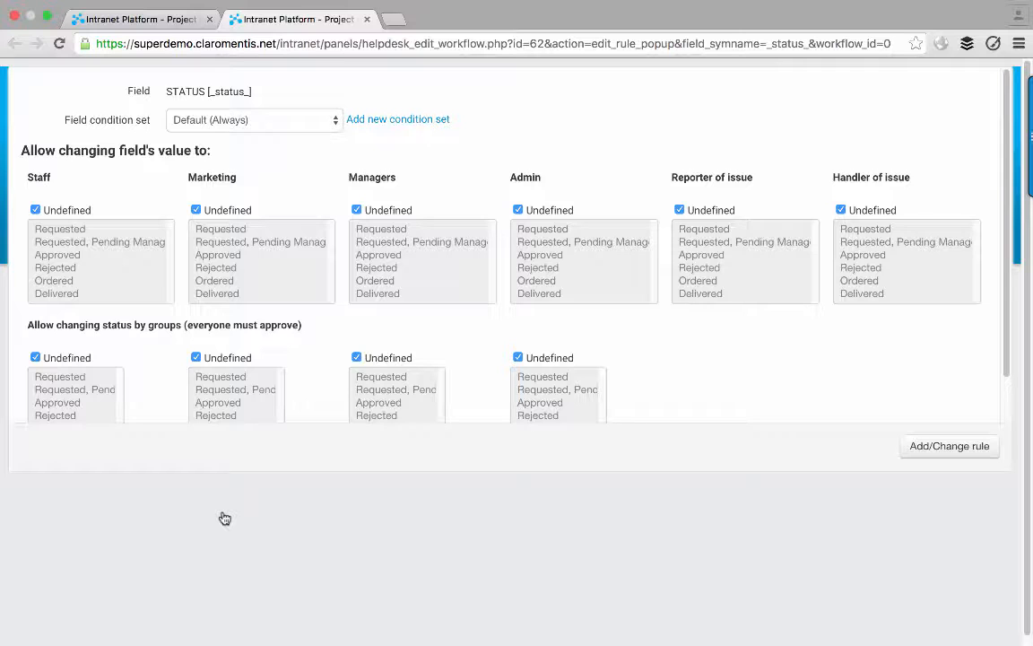
- Set the rule's condition set to Status = Requested and allow Admin all six statuses
click(256, 122)
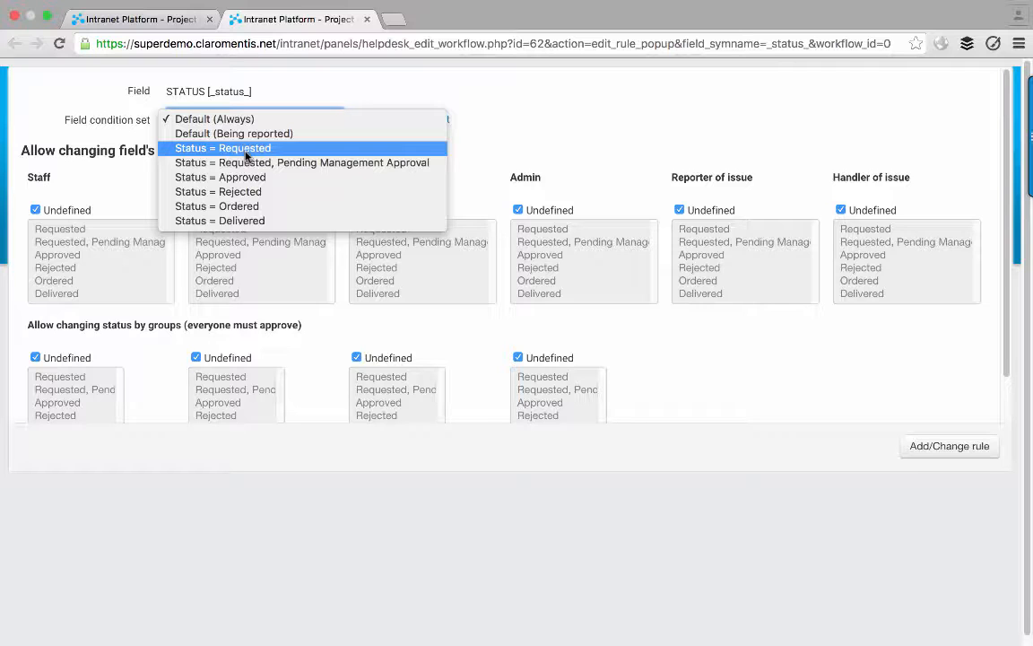
click(246, 156)
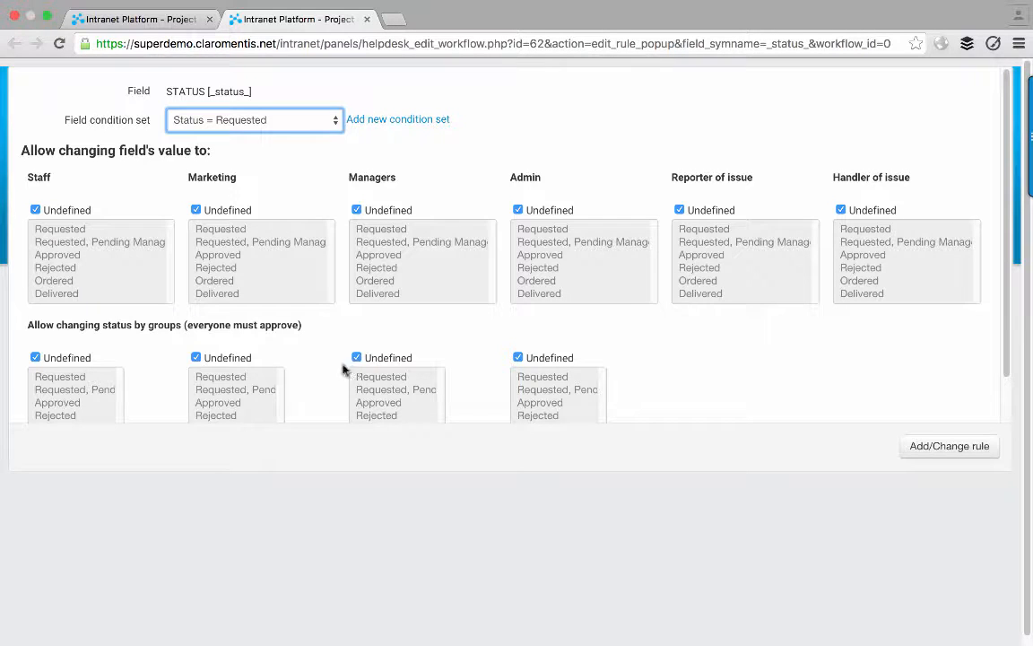
scroll(202, 396, down, 2)
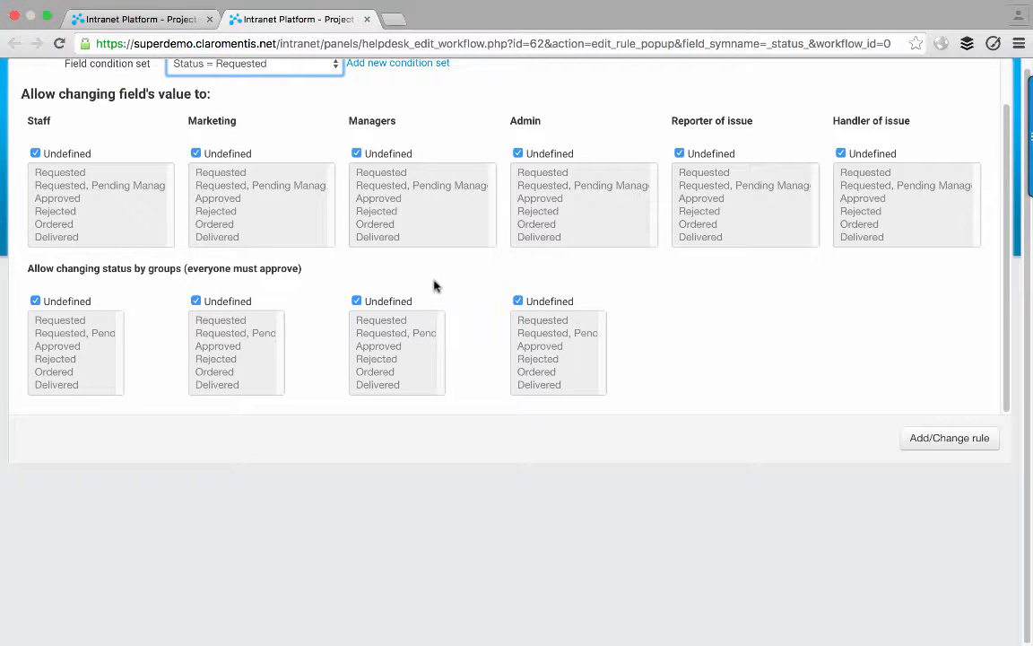
scroll(435, 285, up, 3)
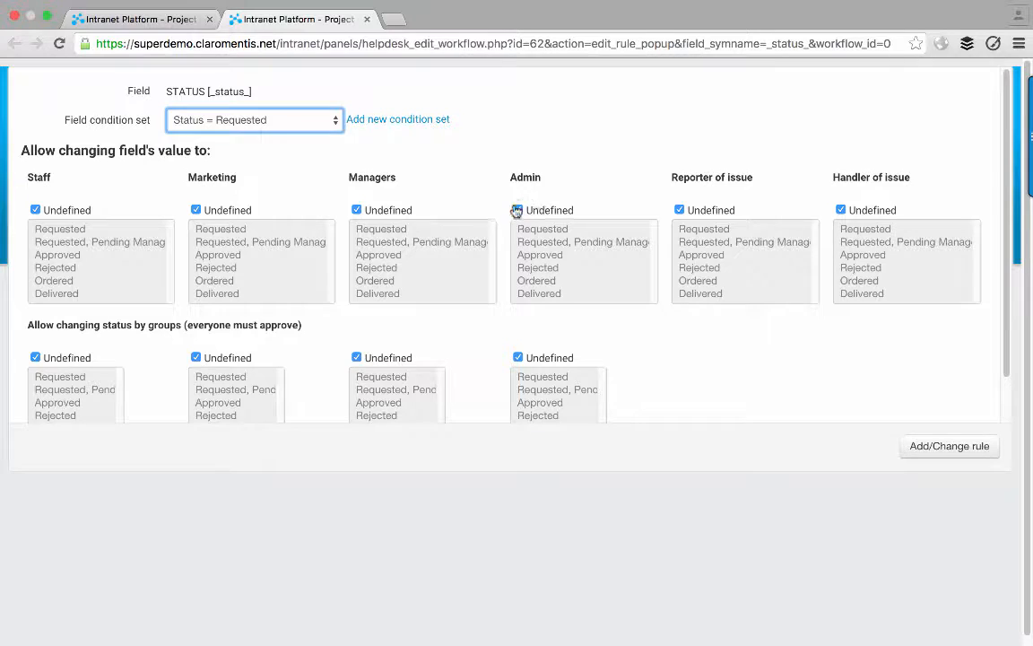
click(517, 211)
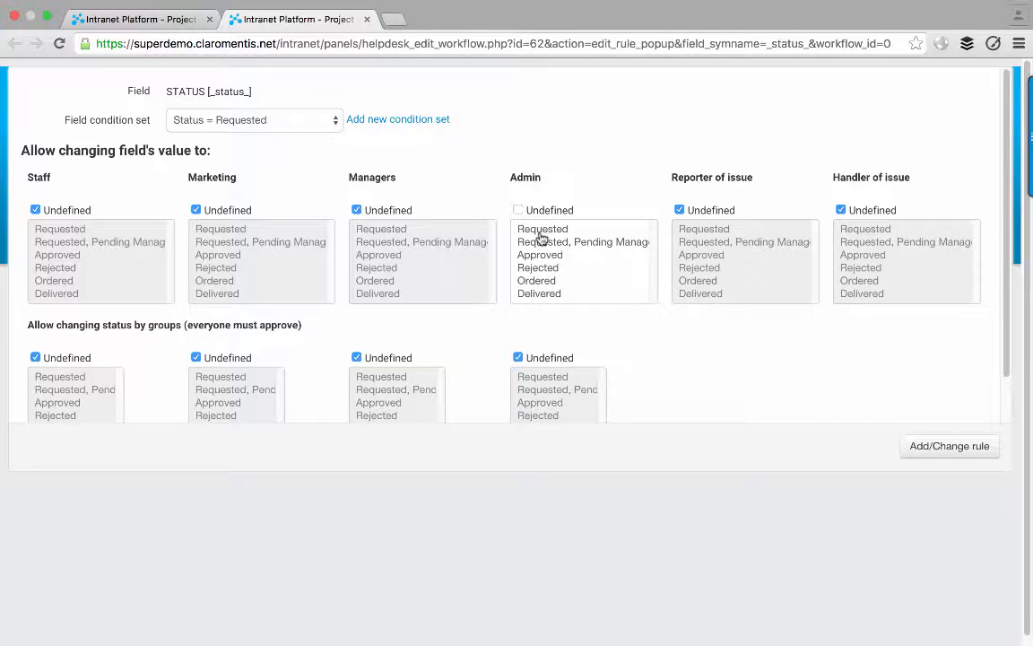
click(541, 231)
key(super+a)
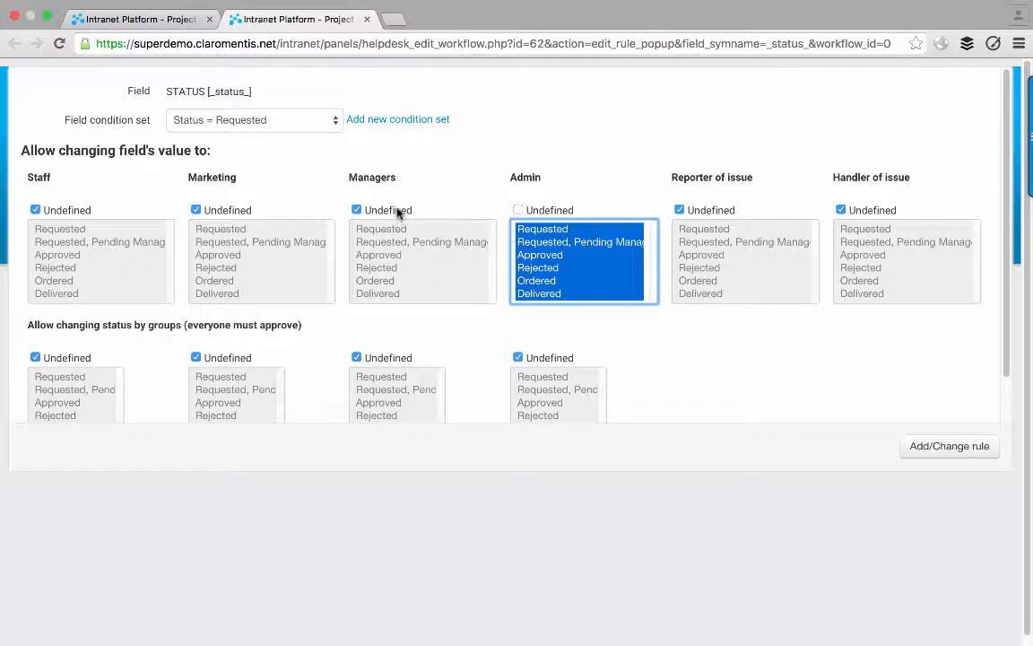
click(294, 119)
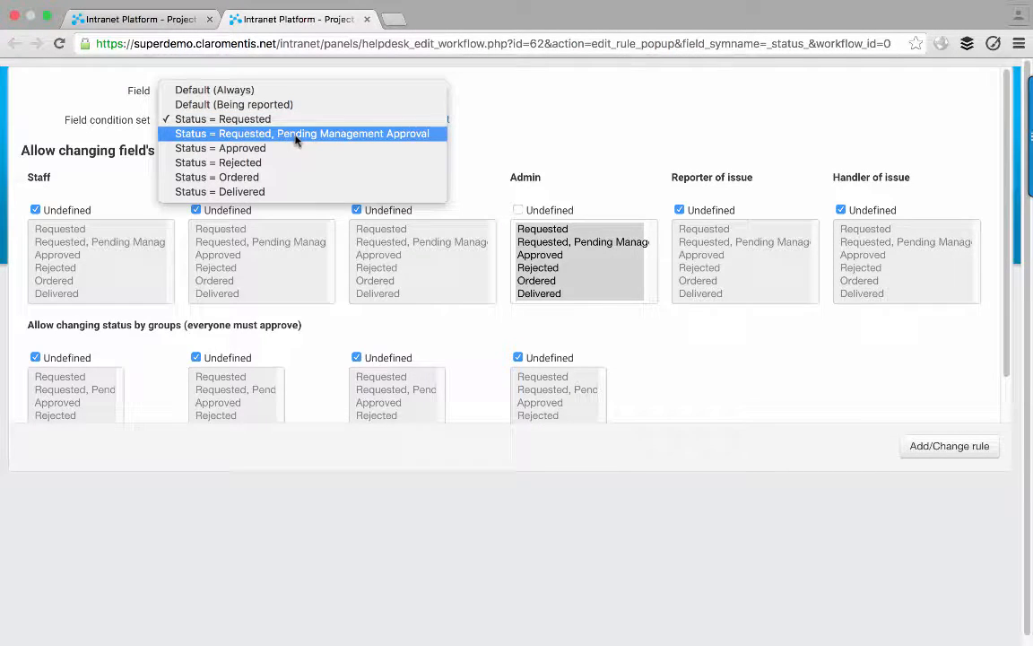
click(517, 106)
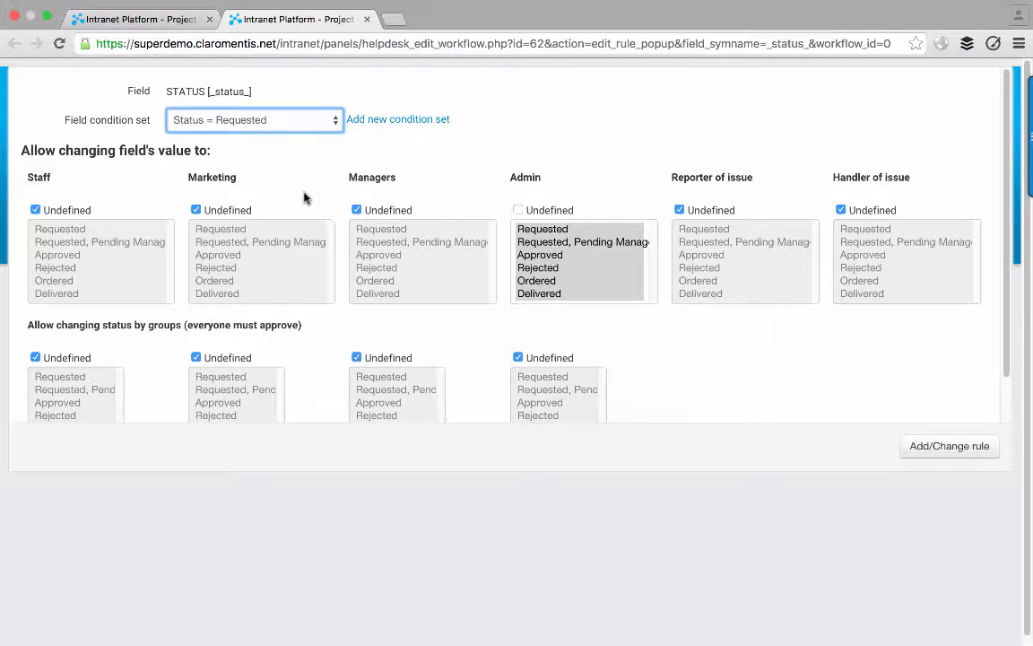
- Allow Marketing to set Requested or Ordered, then save the Status = Requested rule
click(242, 212)
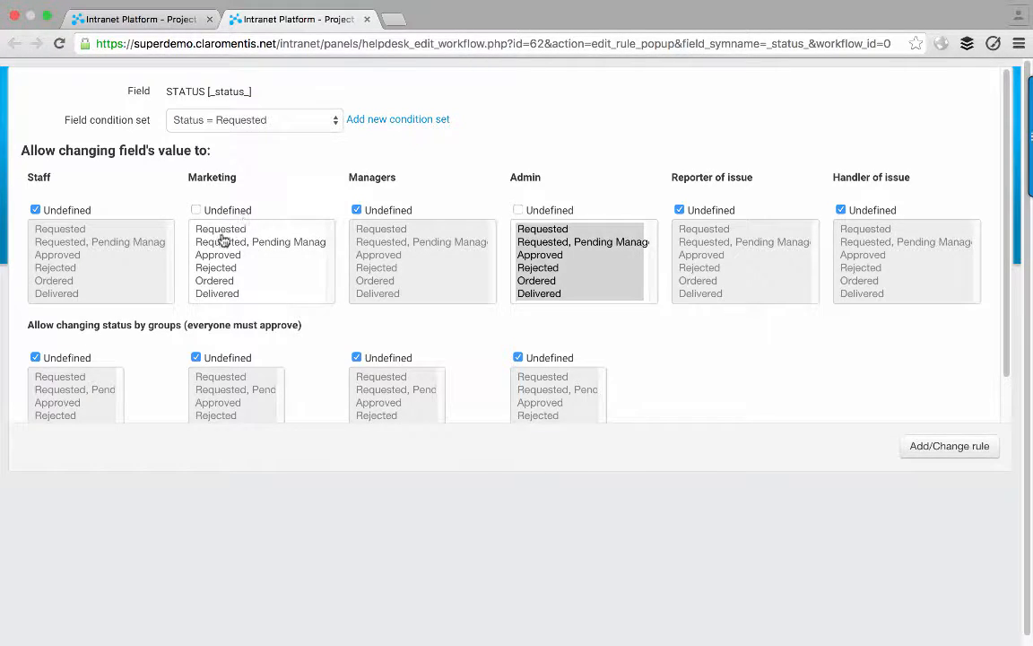
click(230, 230)
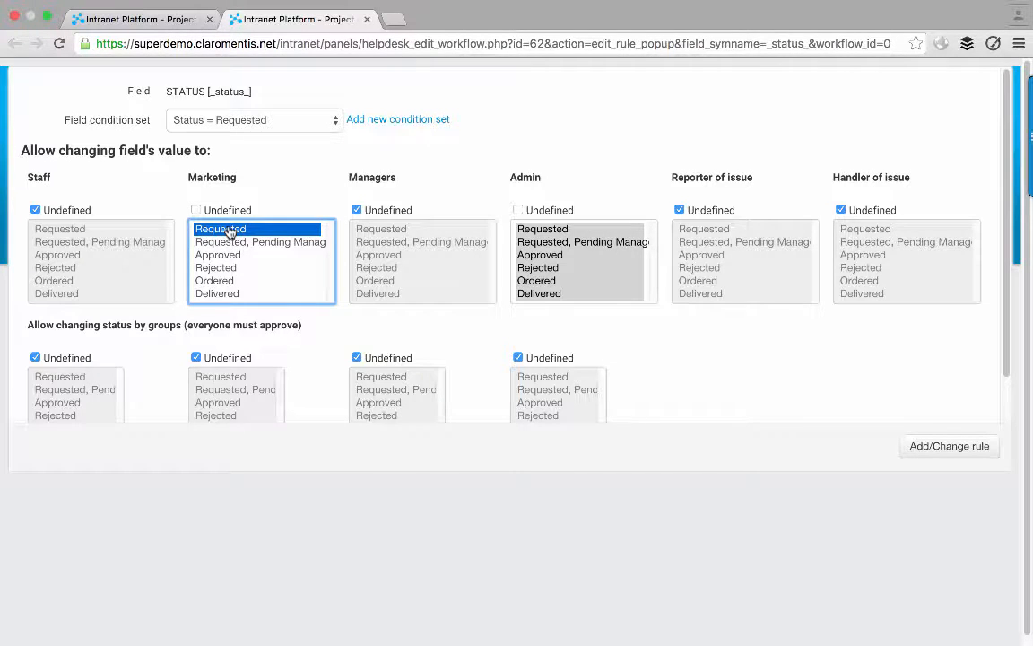
super+click(248, 284)
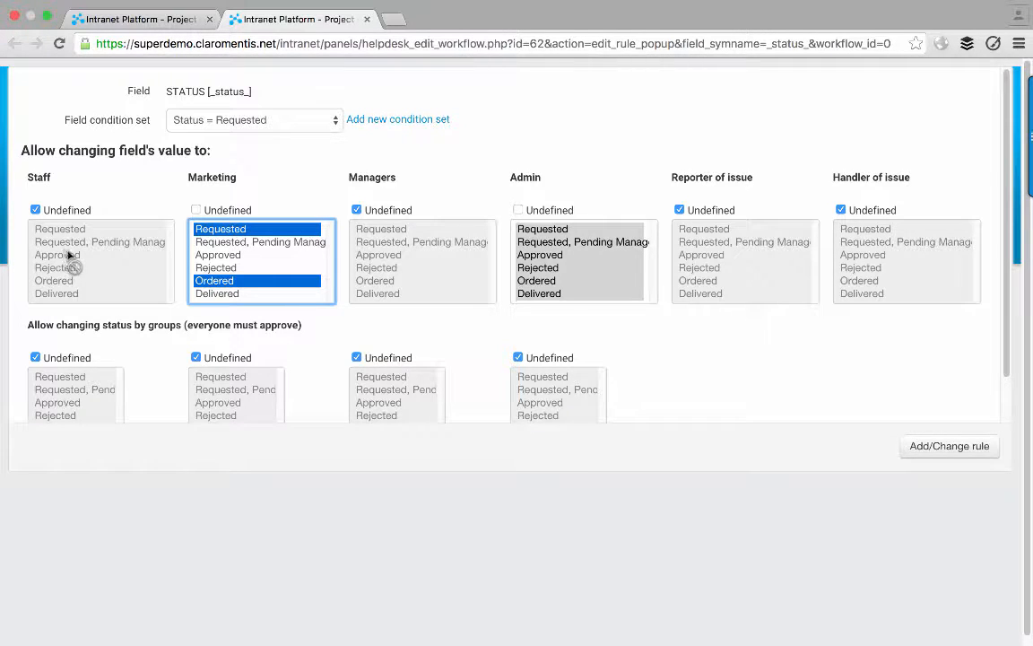
click(930, 449)
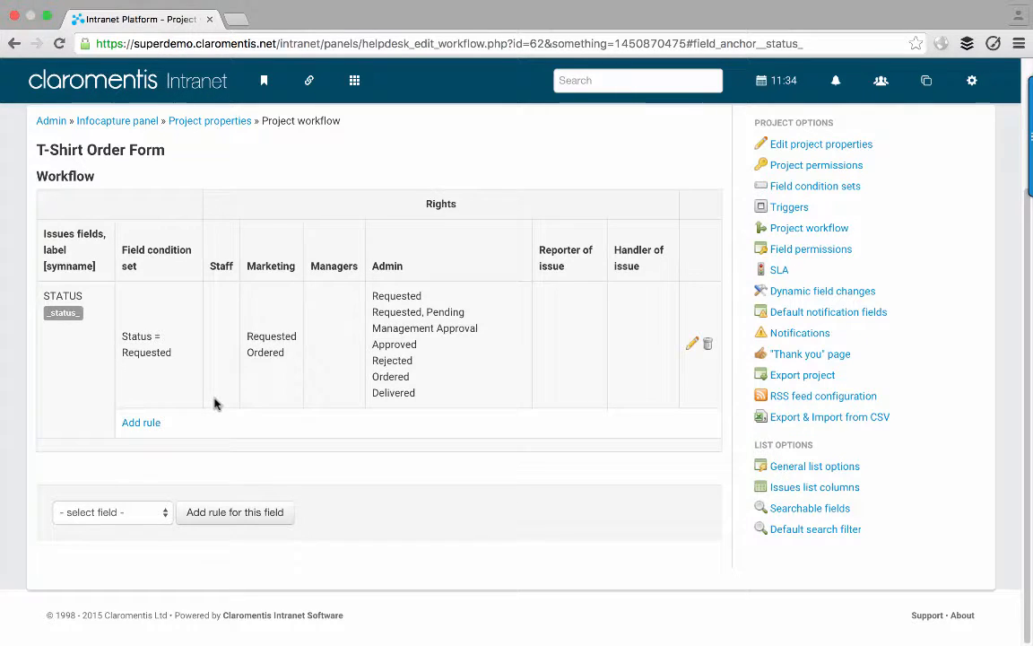
- Add a STATUS rule for condition Requested, Pending Management Approval, allowing Admin every status
click(157, 422)
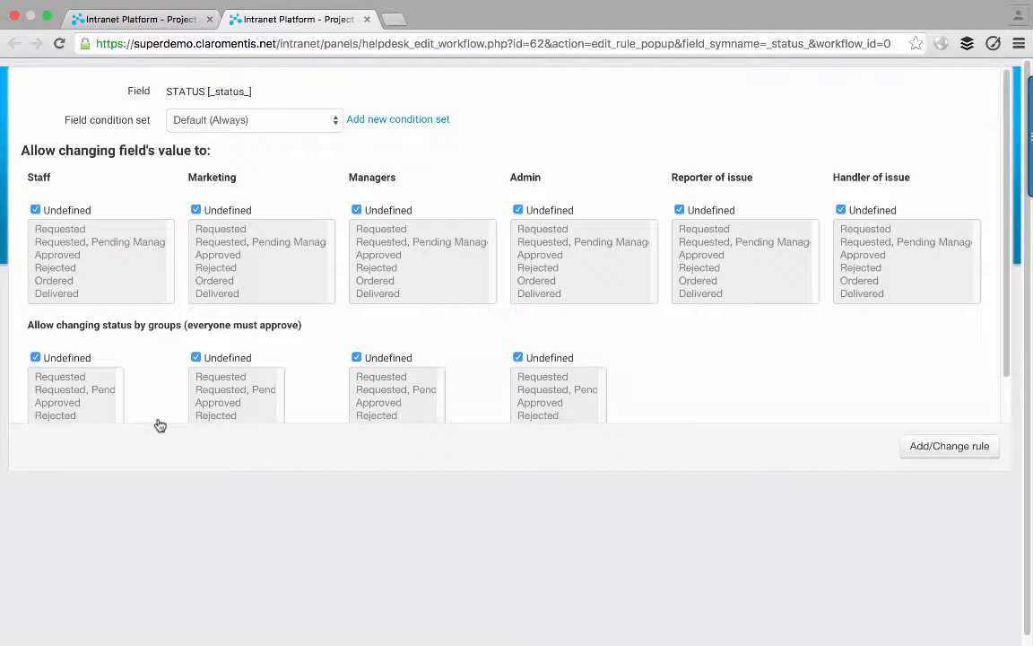
click(313, 121)
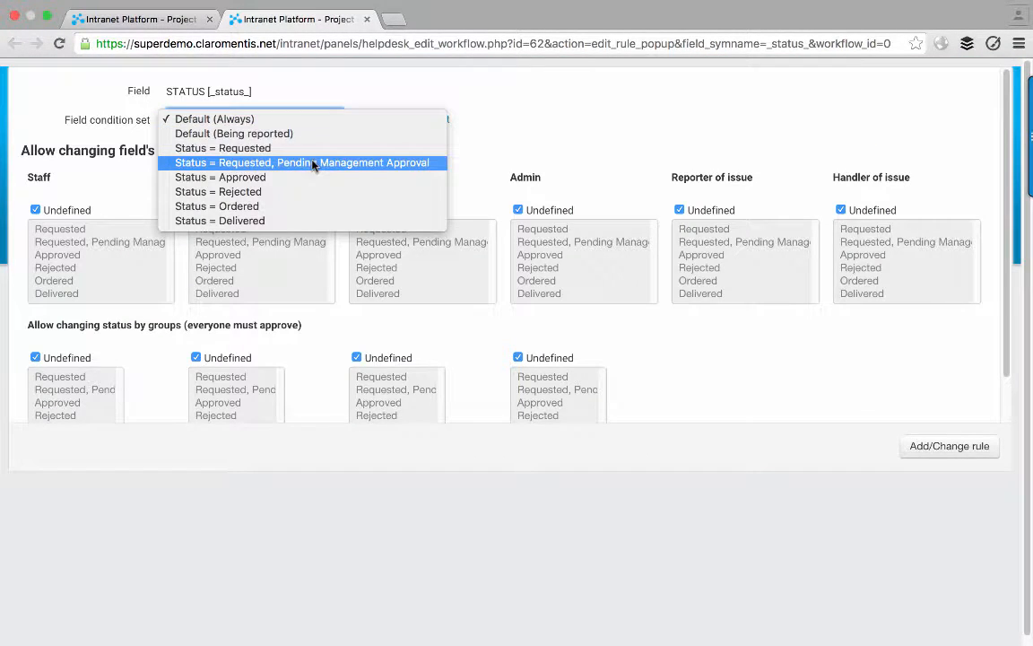
click(313, 163)
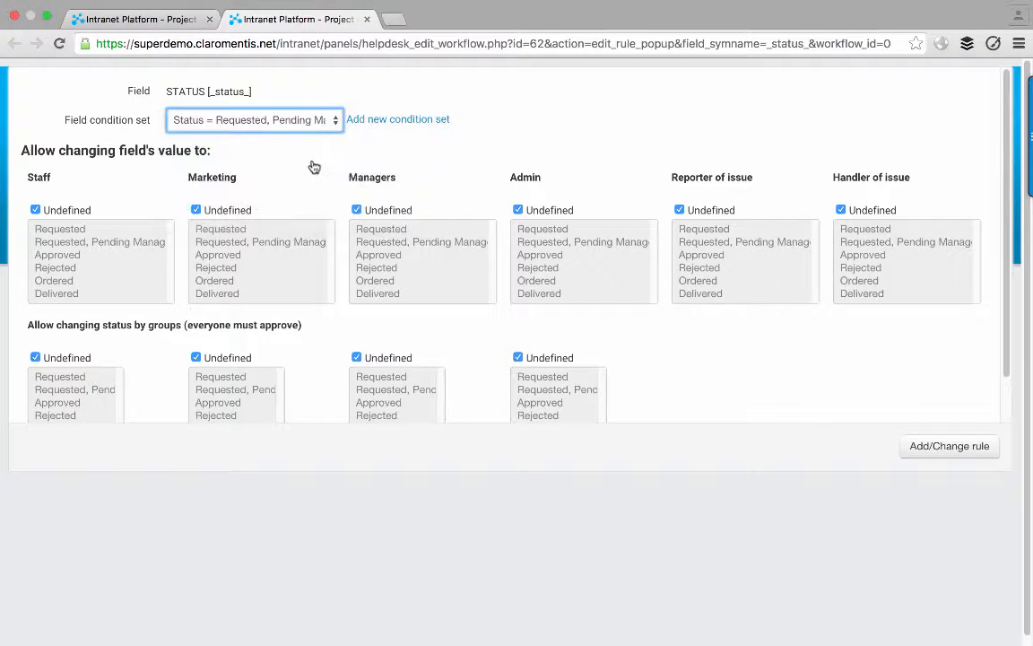
click(517, 210)
click(549, 257)
key(super+a)
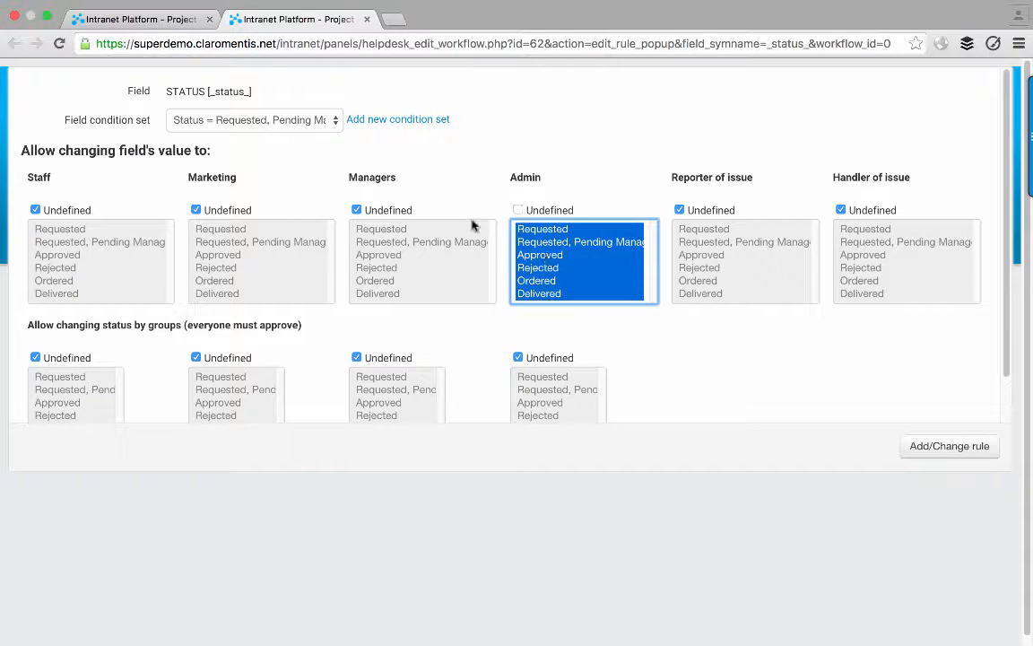
- Allow Managers Pending Management Approval, Approved or Rejected, then save the rule
click(397, 212)
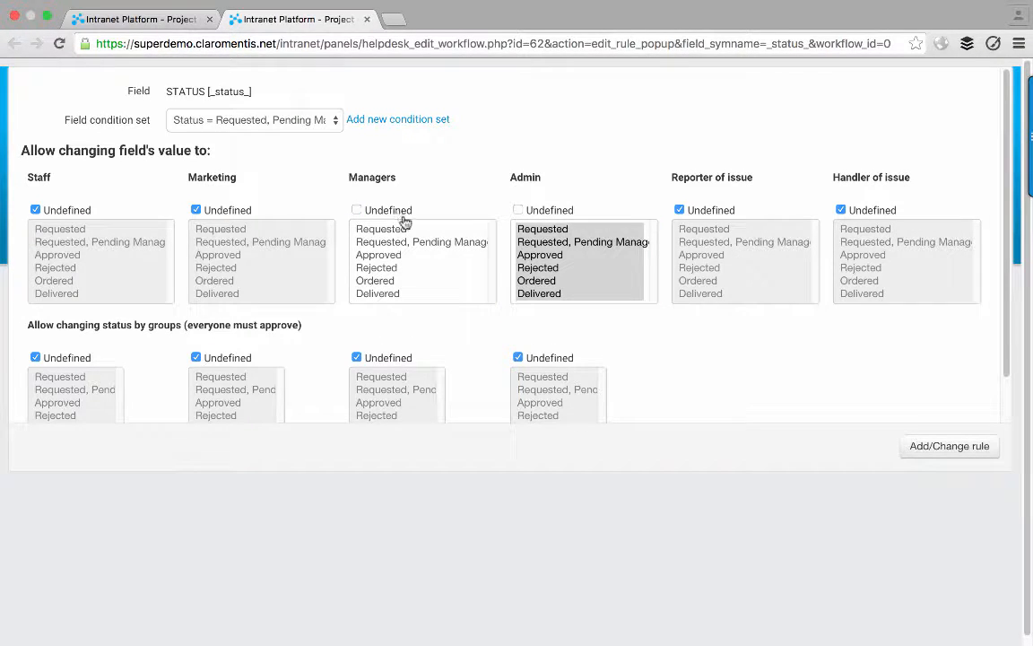
click(430, 242)
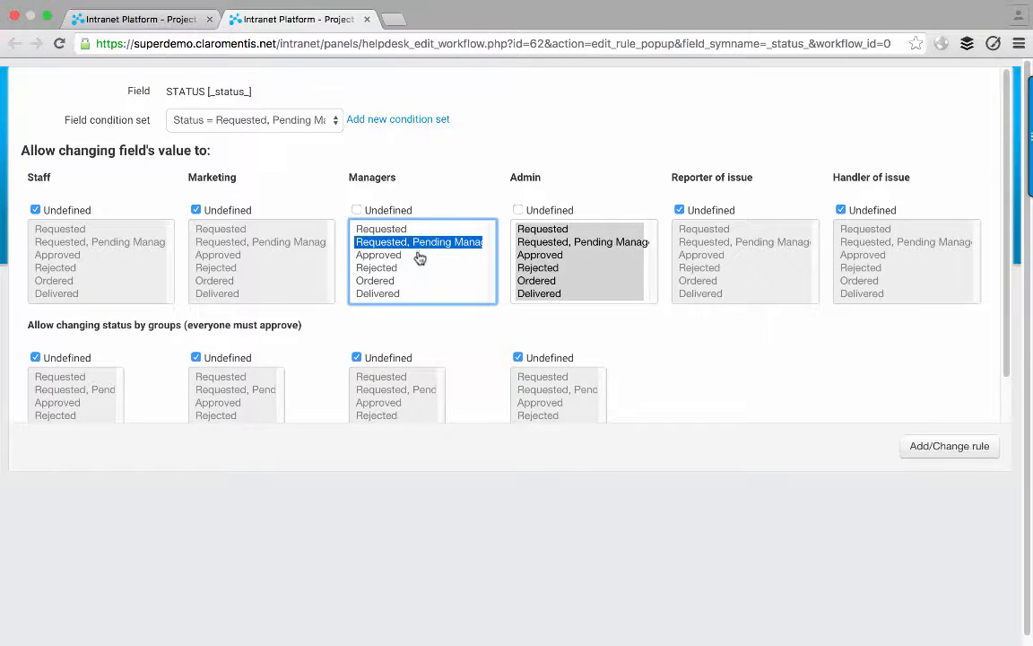
shift+click(419, 257)
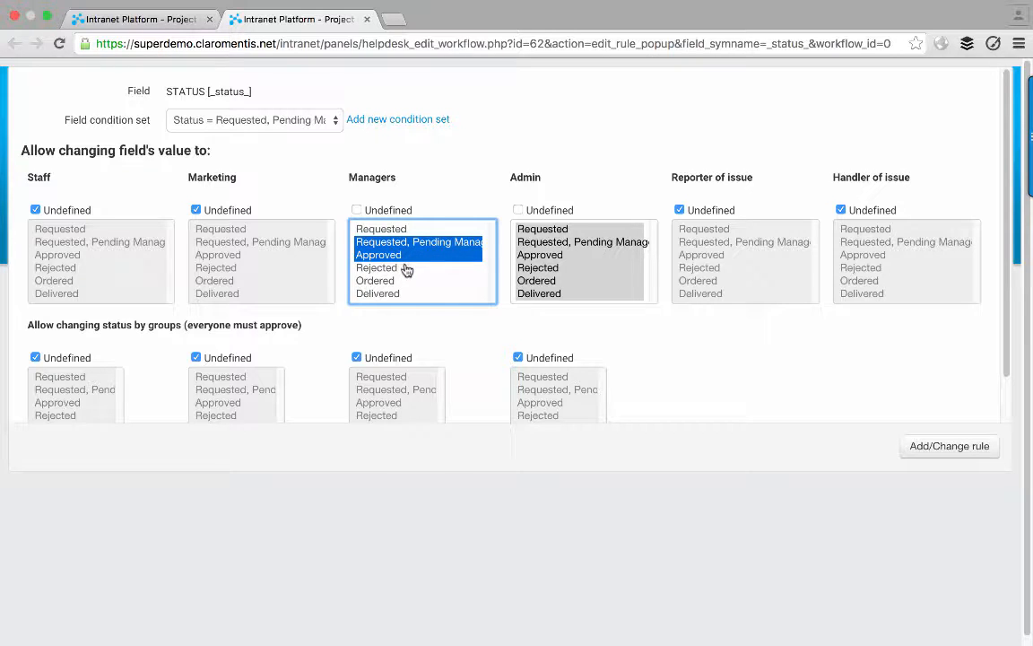
shift+click(405, 268)
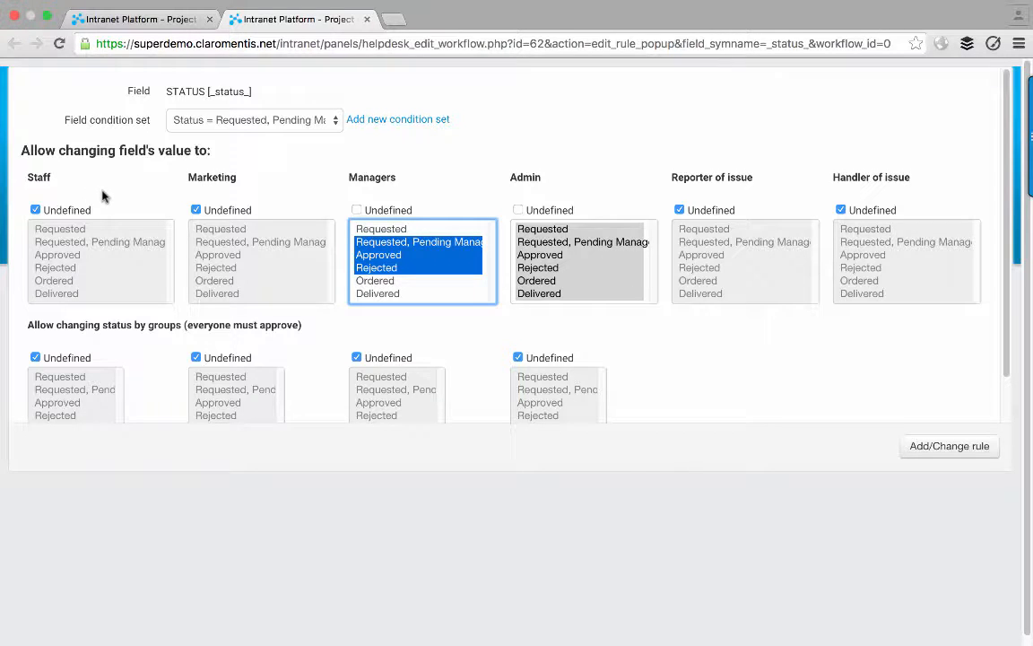
click(923, 444)
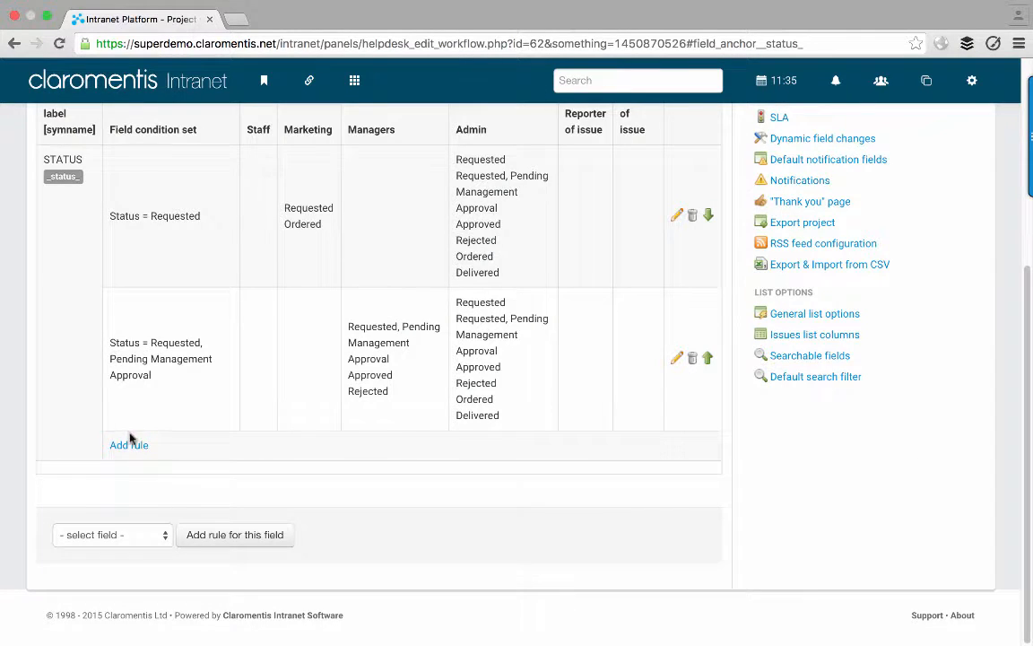
- Add a STATUS rule for condition Status = Approved, allowing Admin every status
click(135, 448)
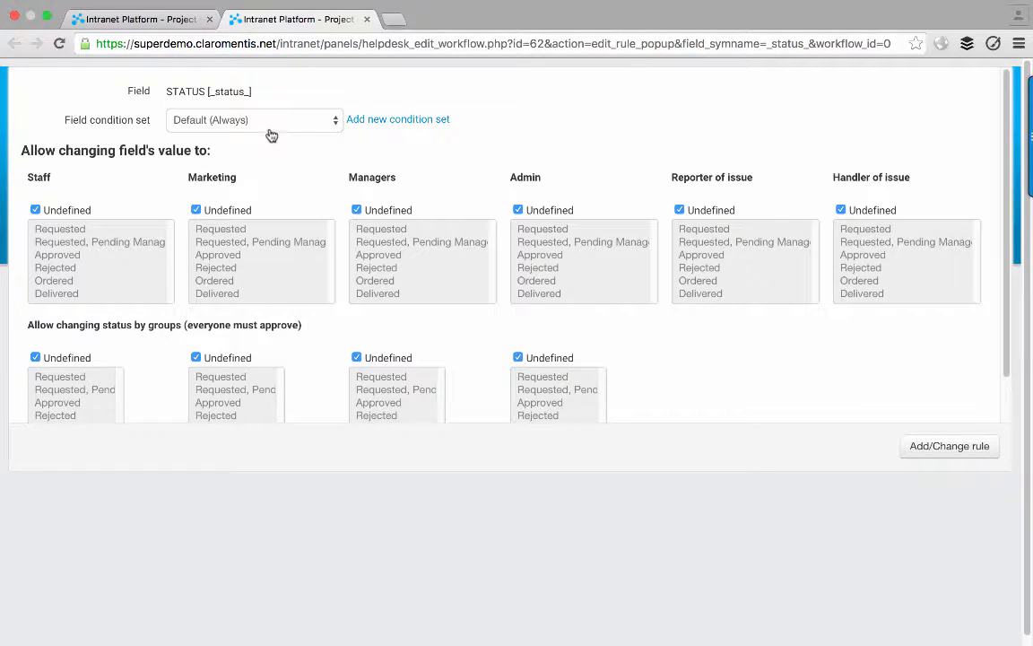
click(269, 123)
click(280, 178)
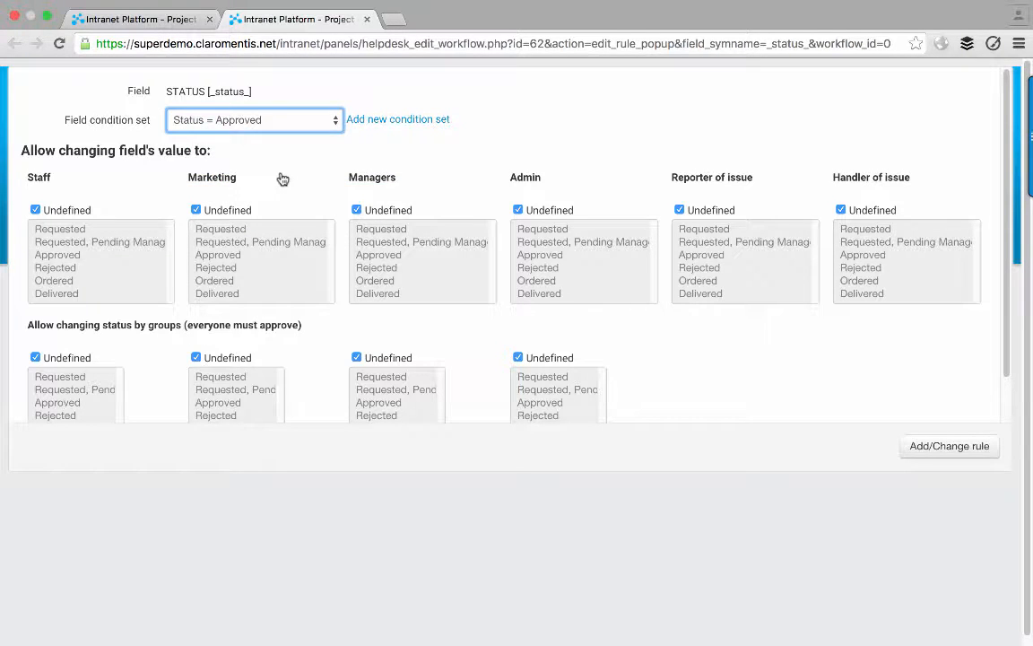
click(517, 210)
click(530, 269)
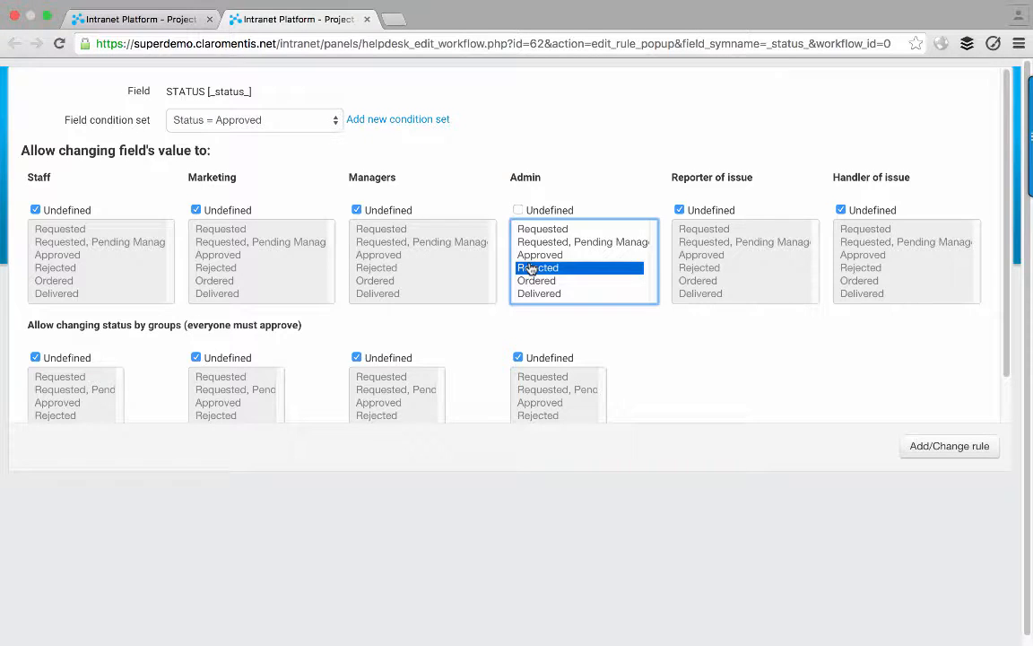
key(super+a)
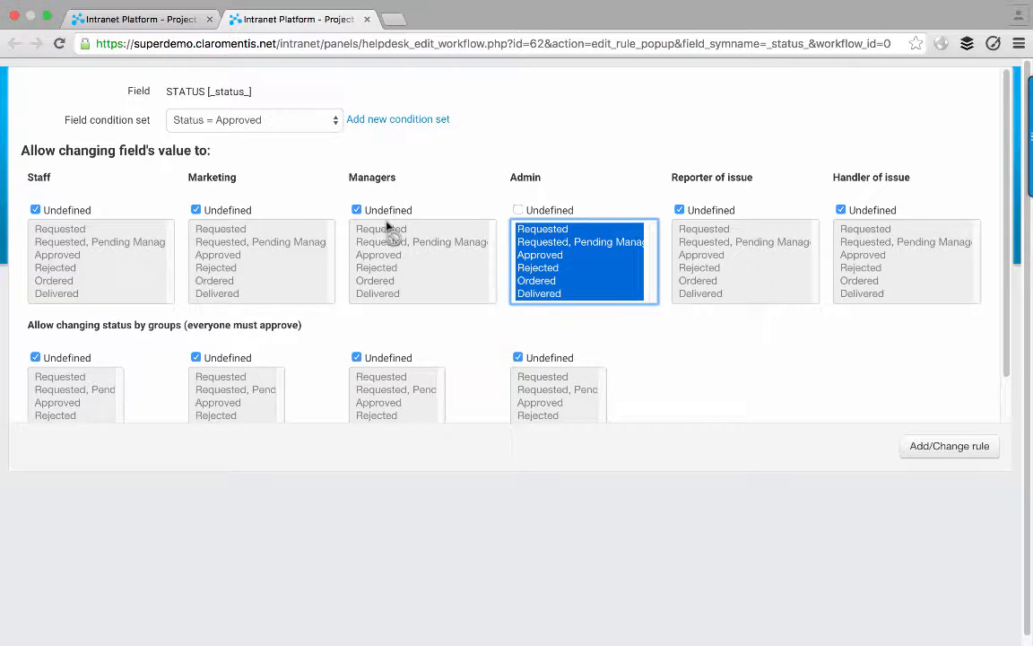
- Allow Marketing to set Approved or Ordered, then save the Status = Approved rule
click(229, 214)
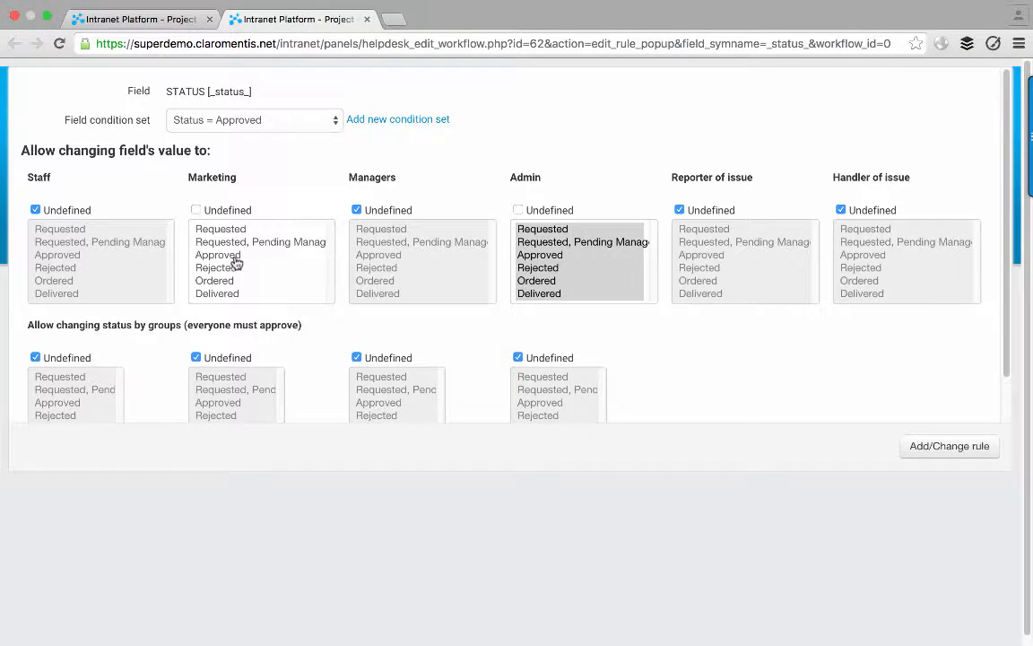
click(235, 257)
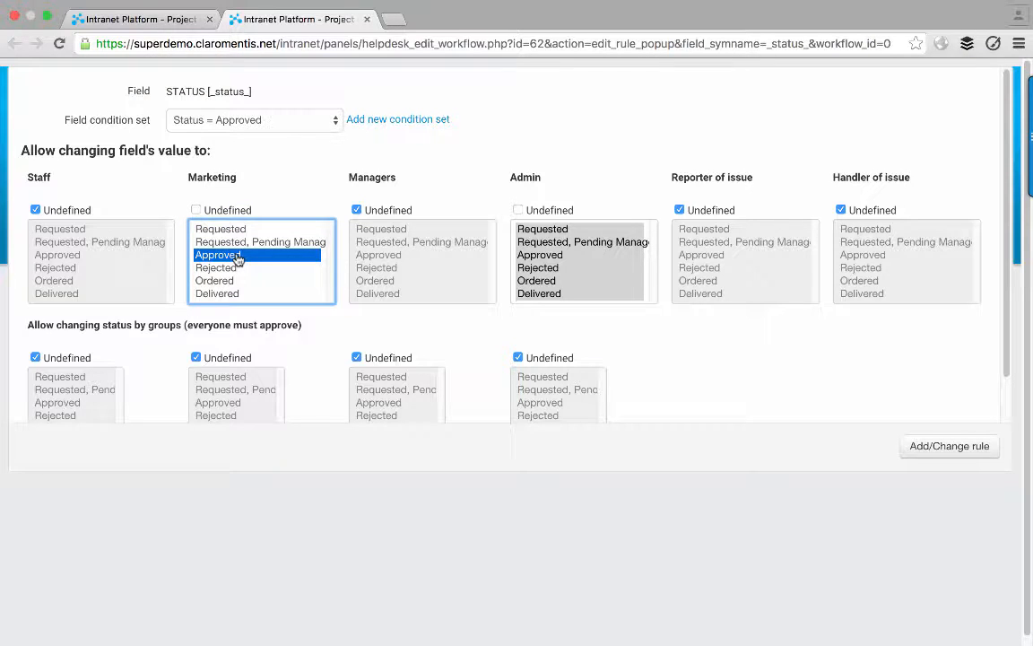
super+click(232, 283)
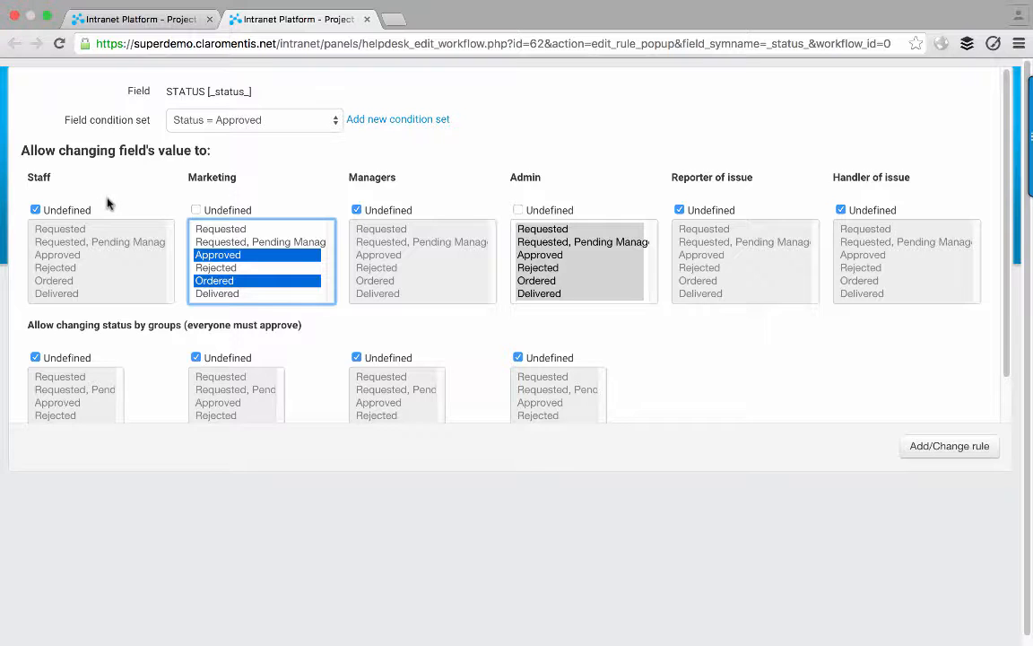
click(906, 446)
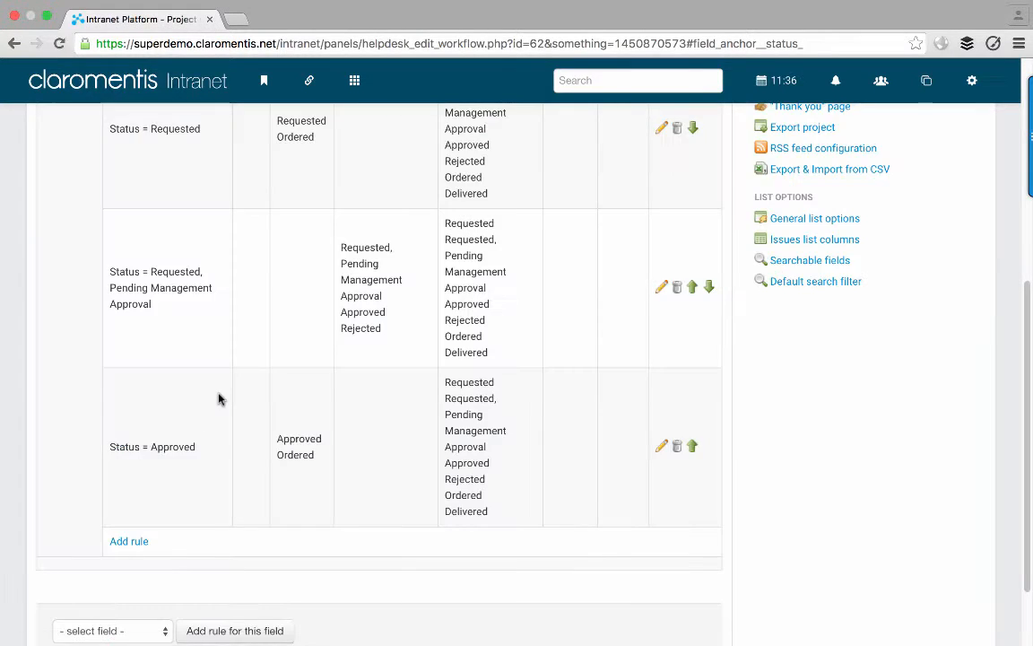
- Add a Status = Rejected rule where Admin may set any status and Marketing only Rejected
click(130, 541)
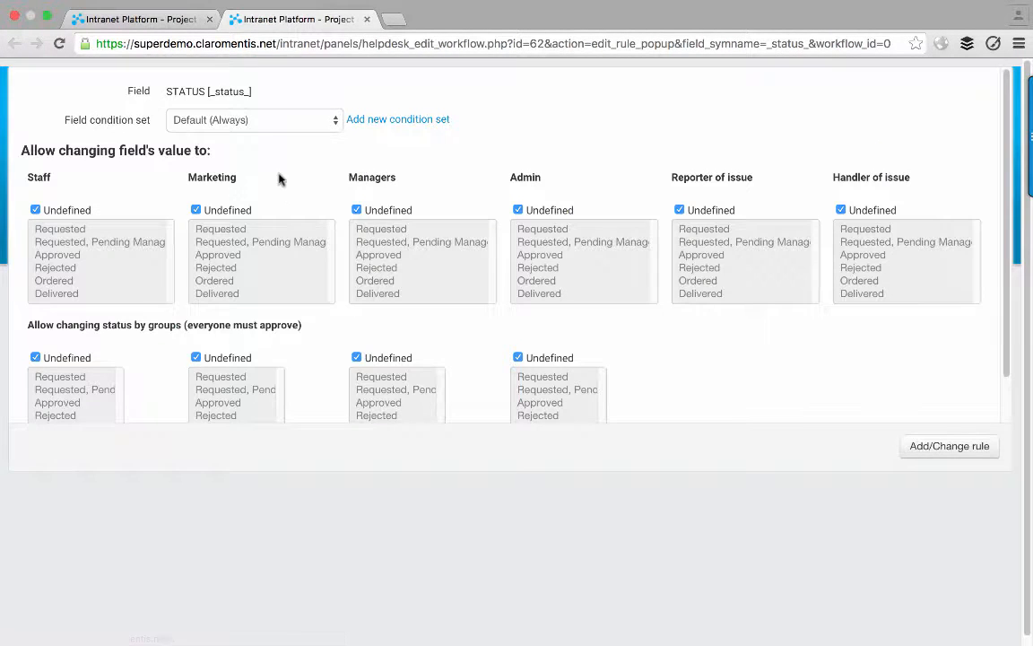
click(260, 119)
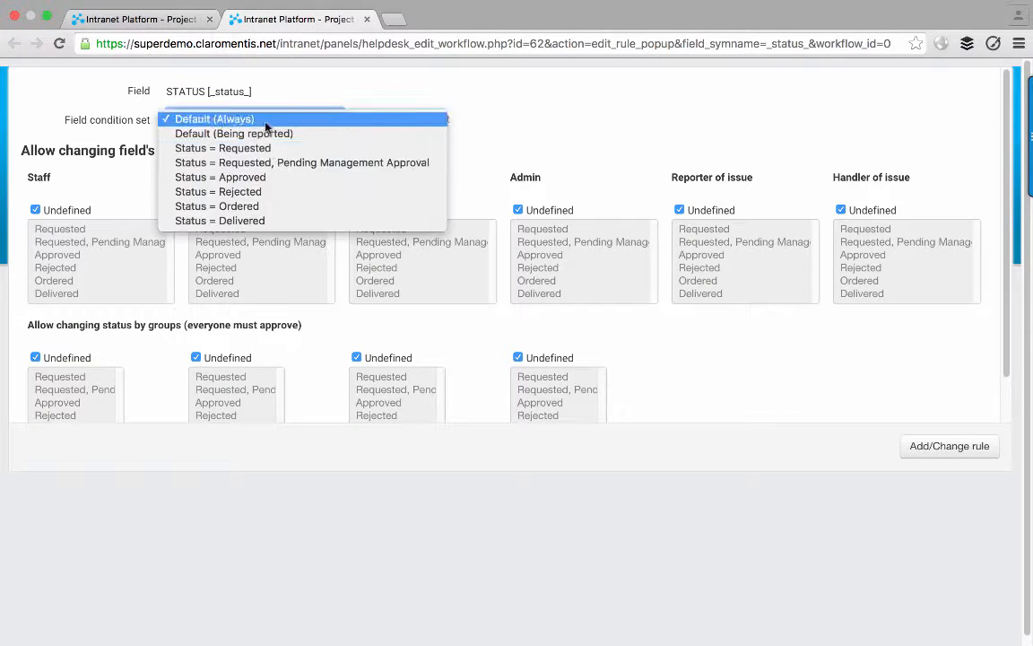
click(263, 192)
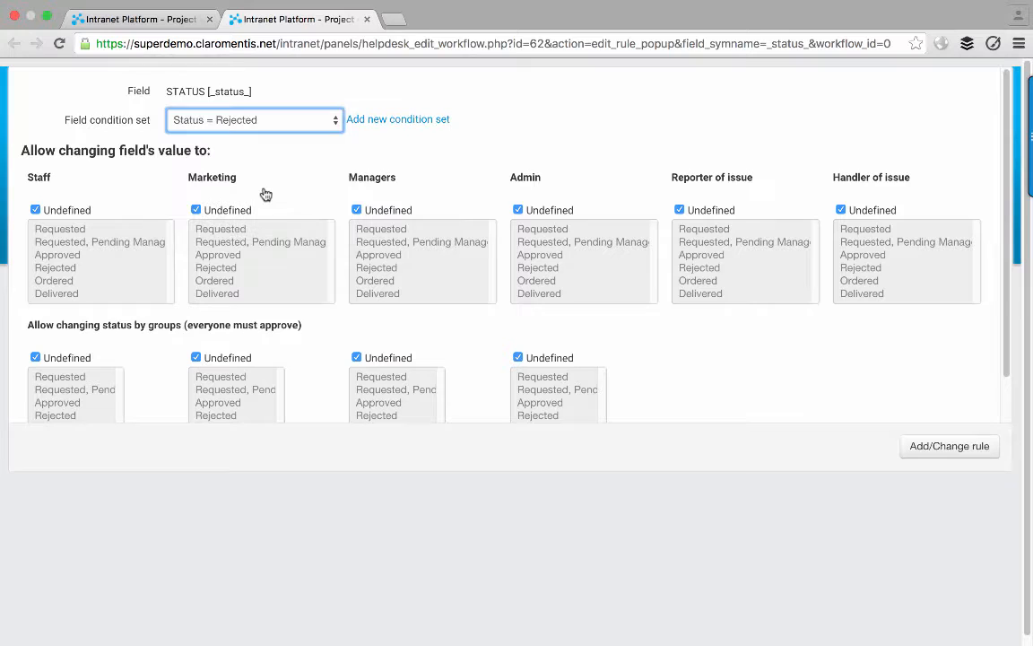
click(520, 211)
click(545, 284)
key(super+a)
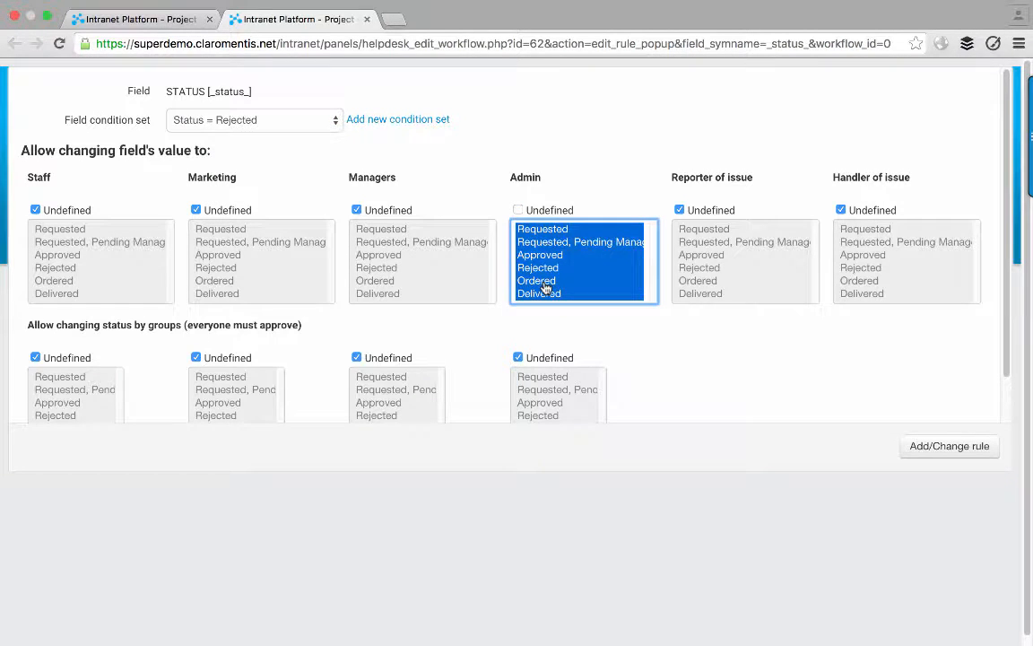
click(210, 210)
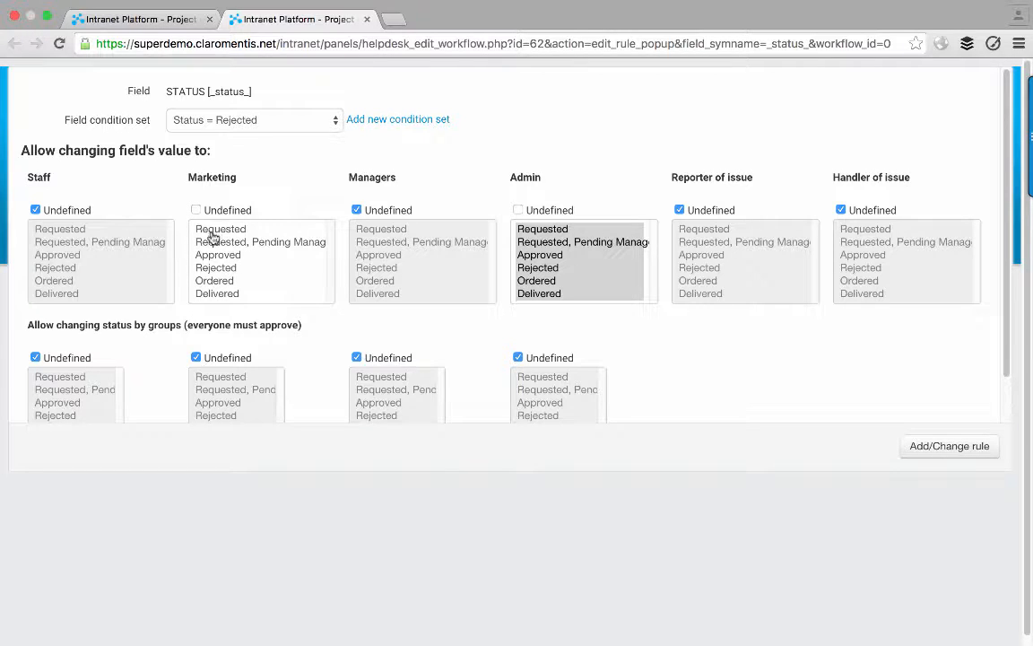
click(231, 270)
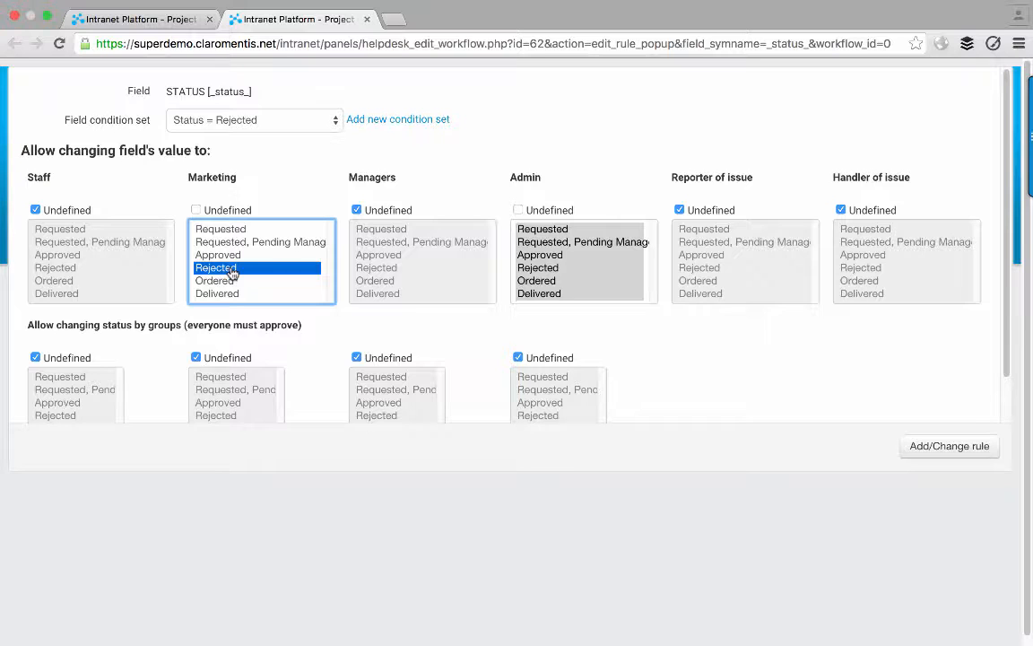
click(913, 448)
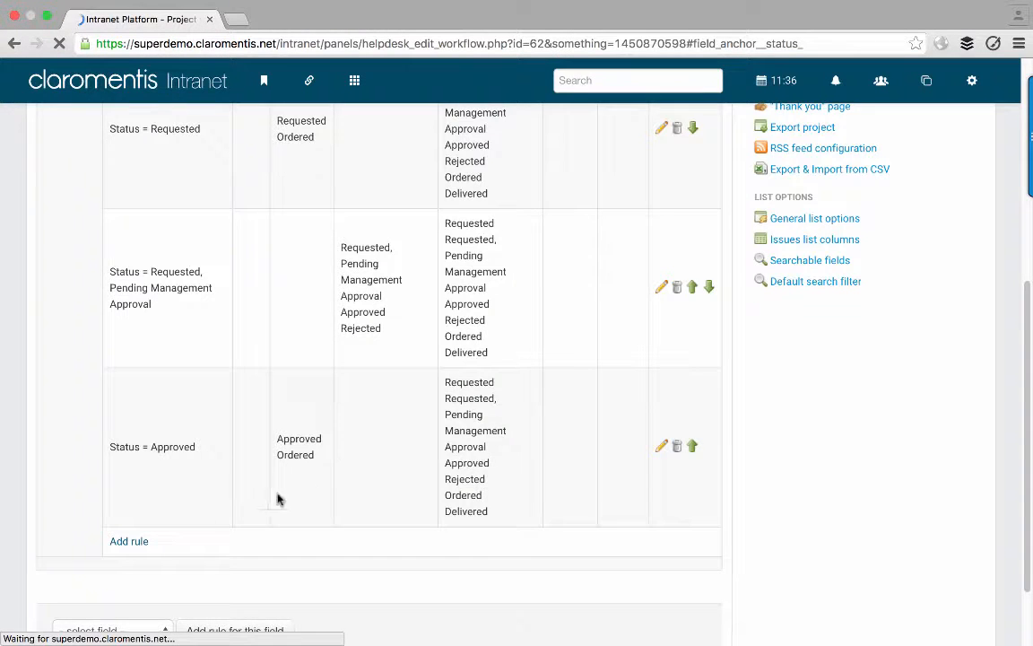
scroll(141, 544, down, 3)
- Add a Status = Ordered rule: Admin any status, Marketing Ordered or Delivered
click(136, 550)
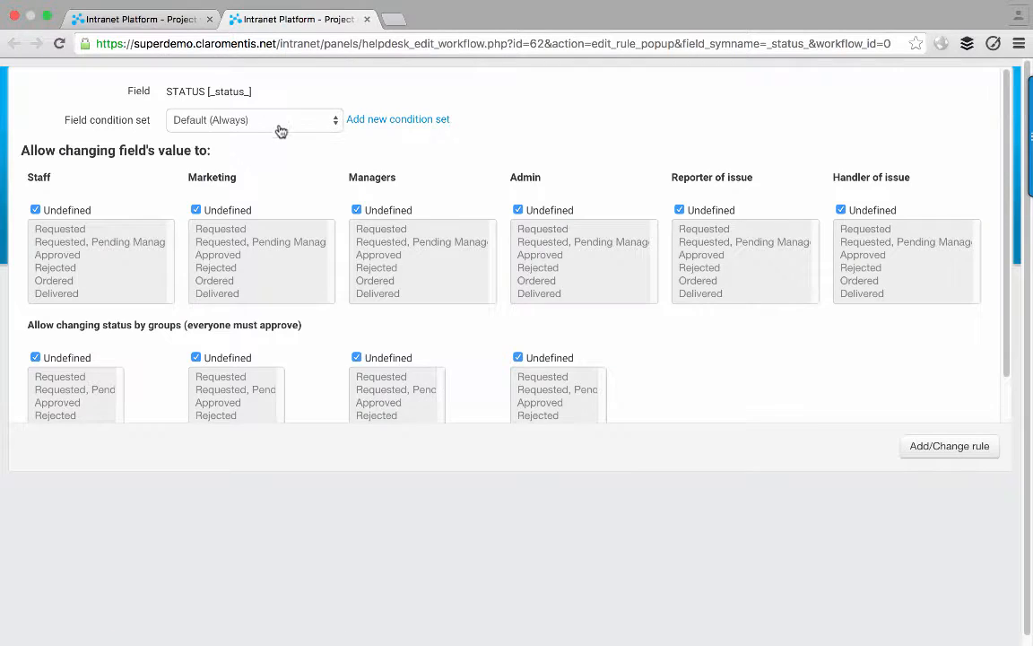
click(280, 126)
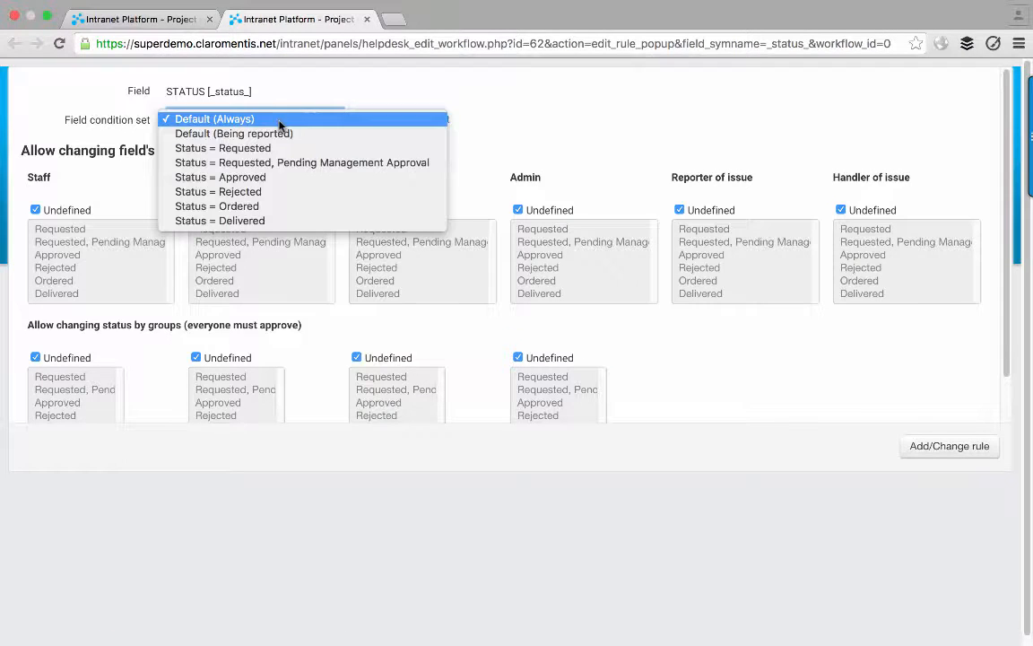
click(273, 210)
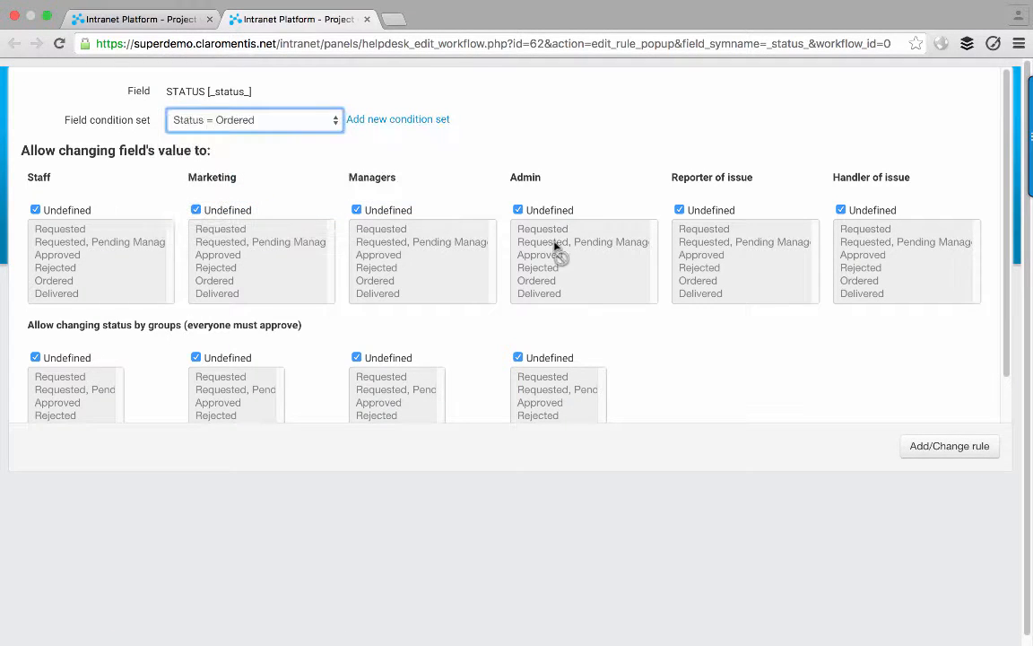
click(549, 209)
click(547, 255)
key(super+a)
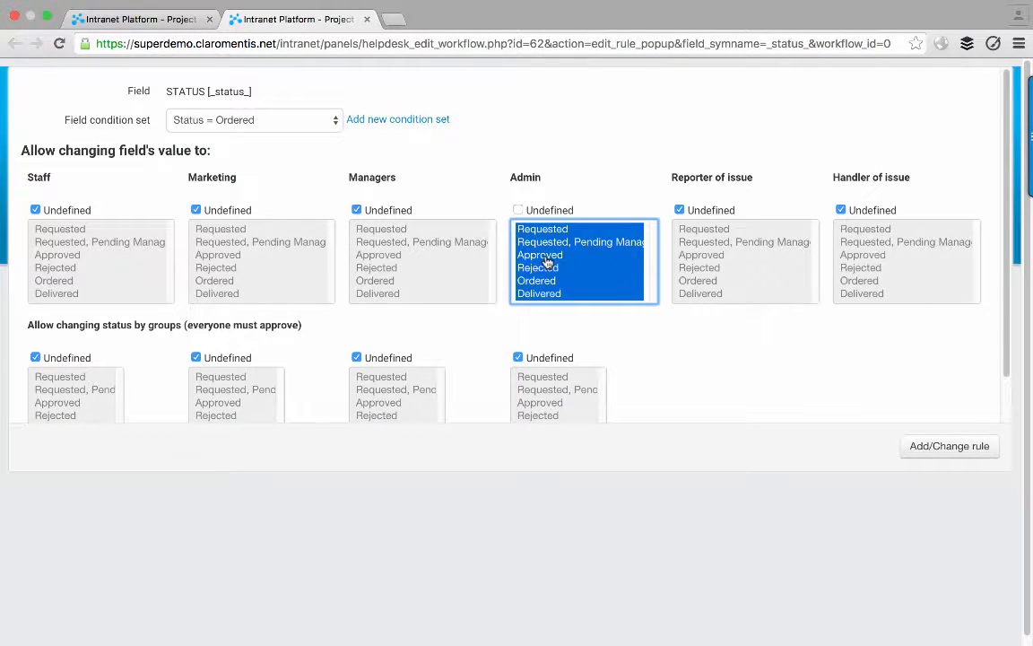
click(213, 211)
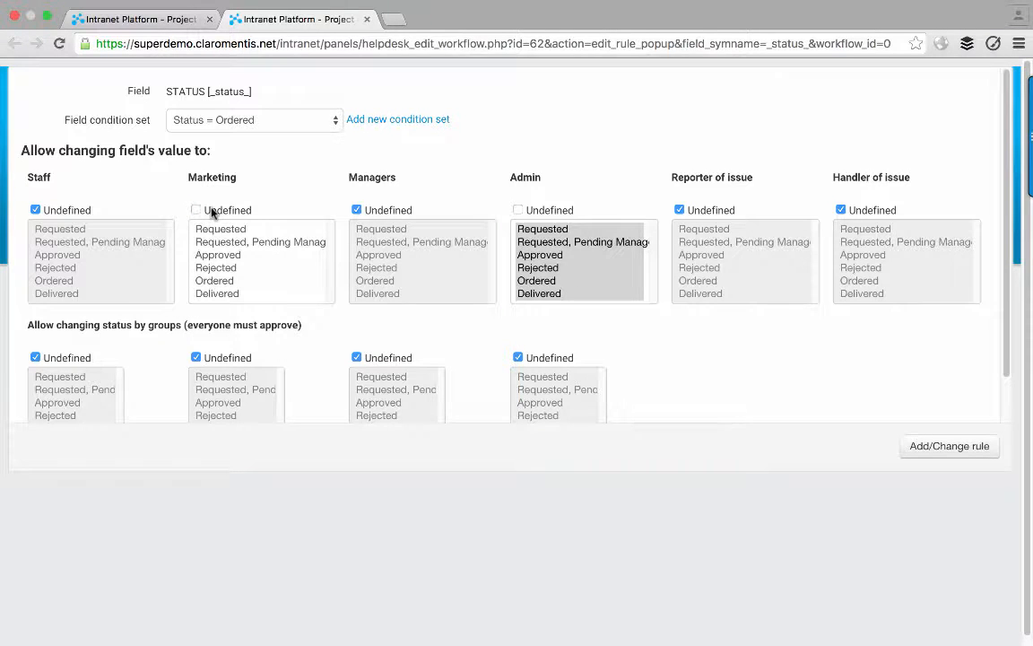
click(231, 281)
scroll(232, 283, down, 1)
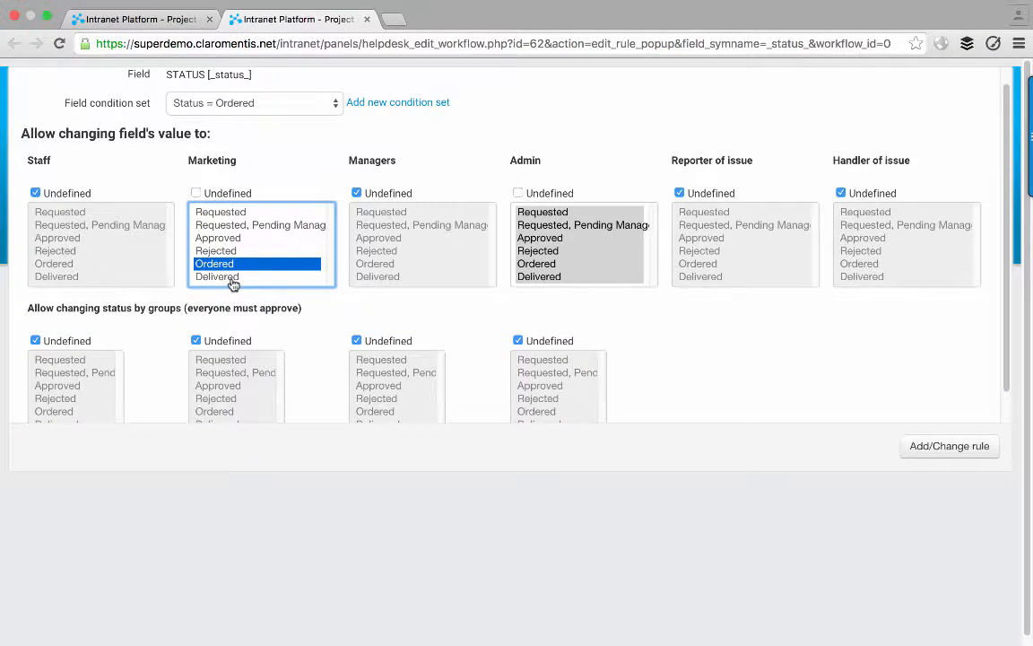
shift+click(242, 280)
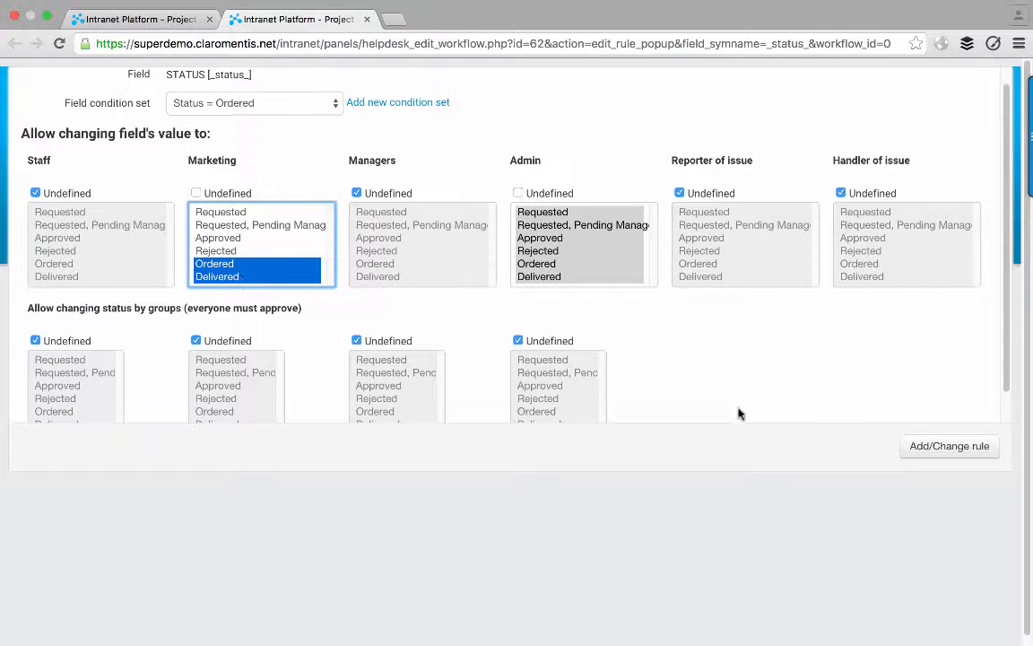
click(907, 449)
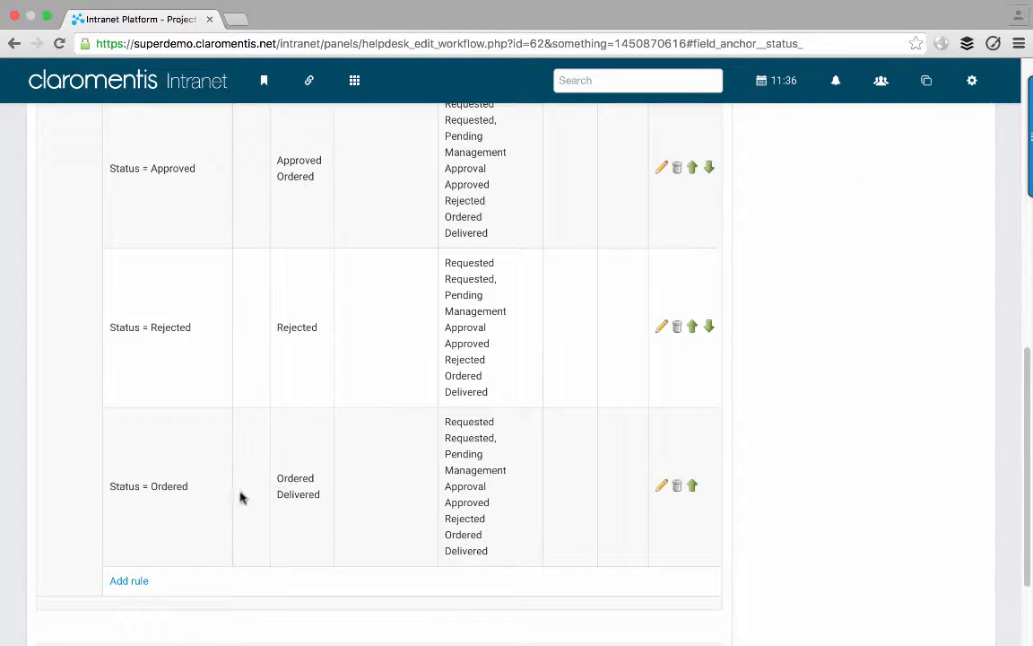
- Add a Status = Delivered rule: Admin any status, Marketing only Delivered
click(139, 583)
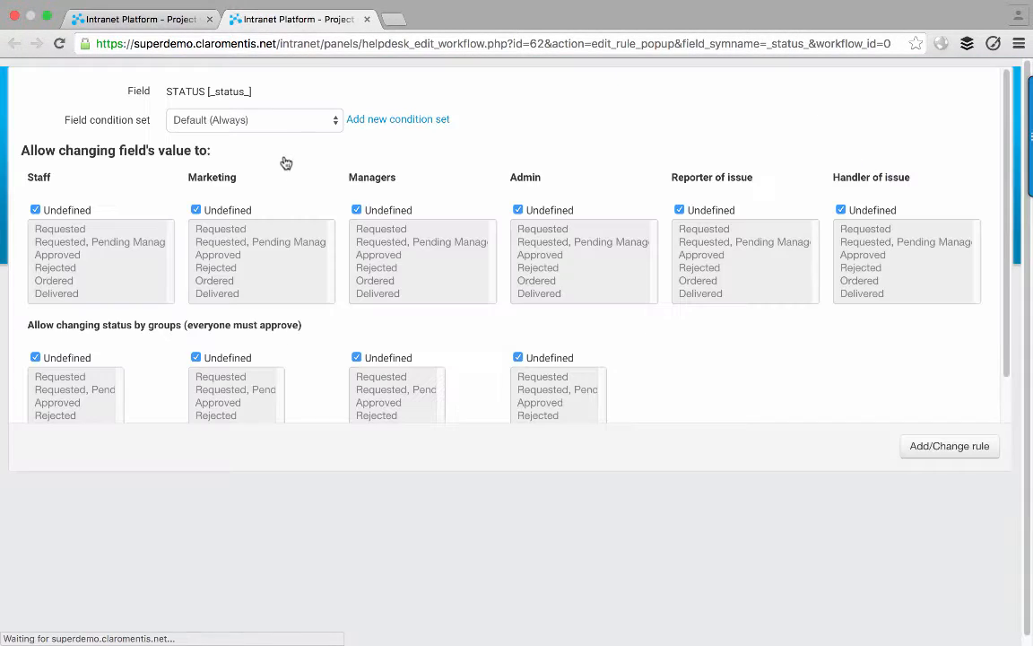
click(276, 120)
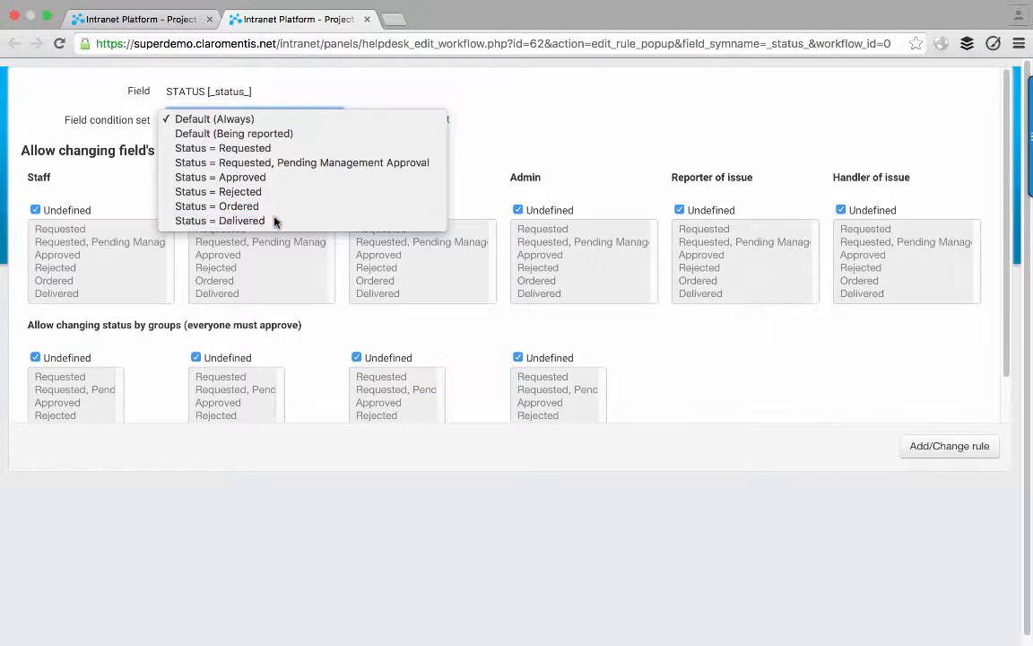
click(224, 221)
click(535, 210)
click(542, 242)
key(super+a)
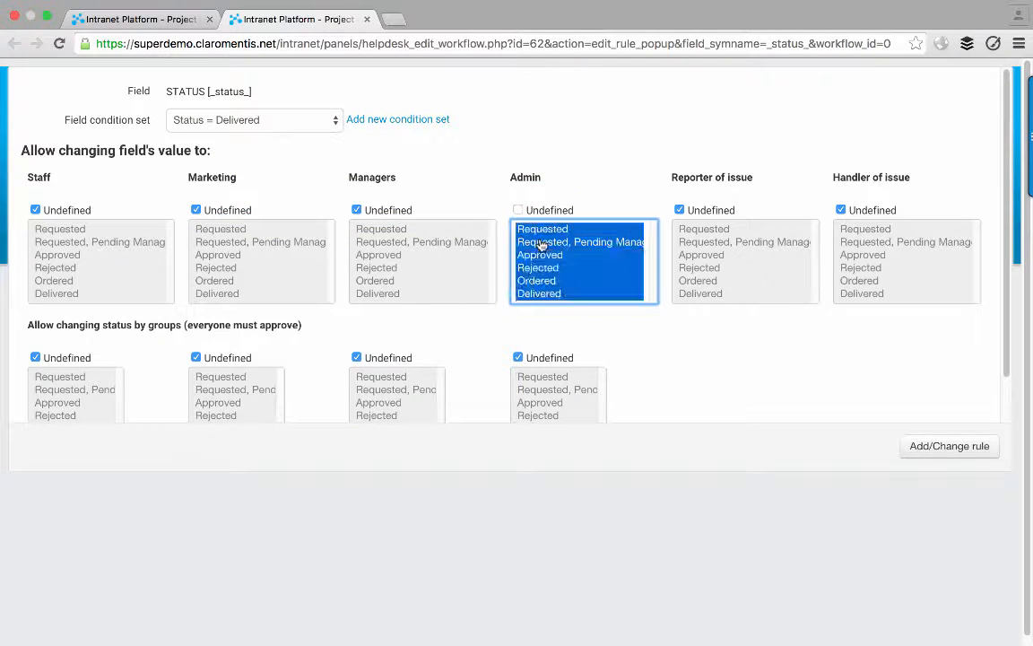
click(228, 210)
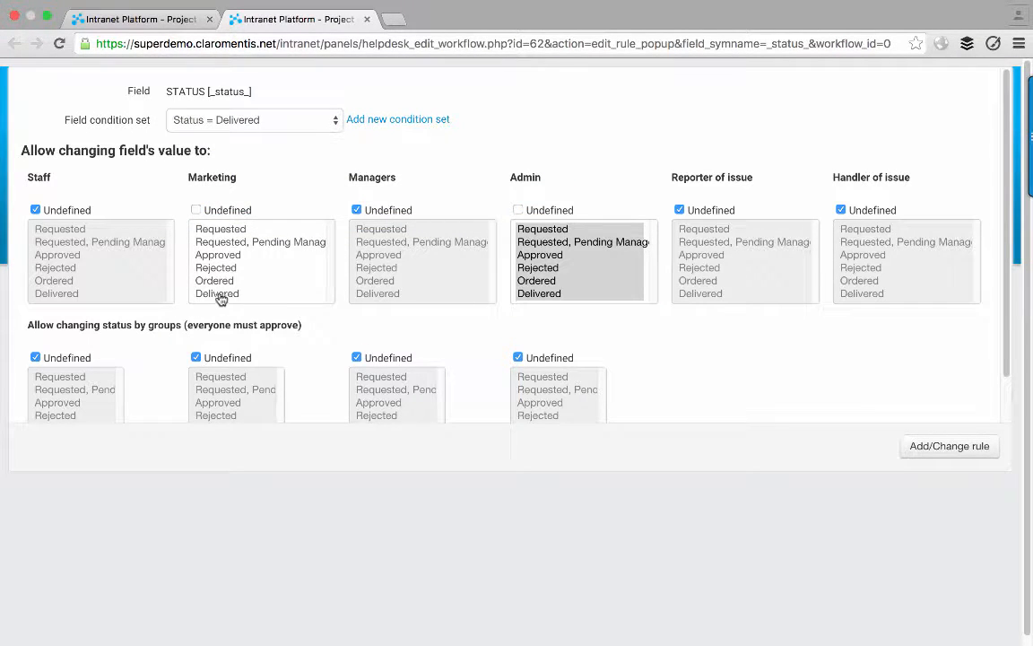
click(220, 294)
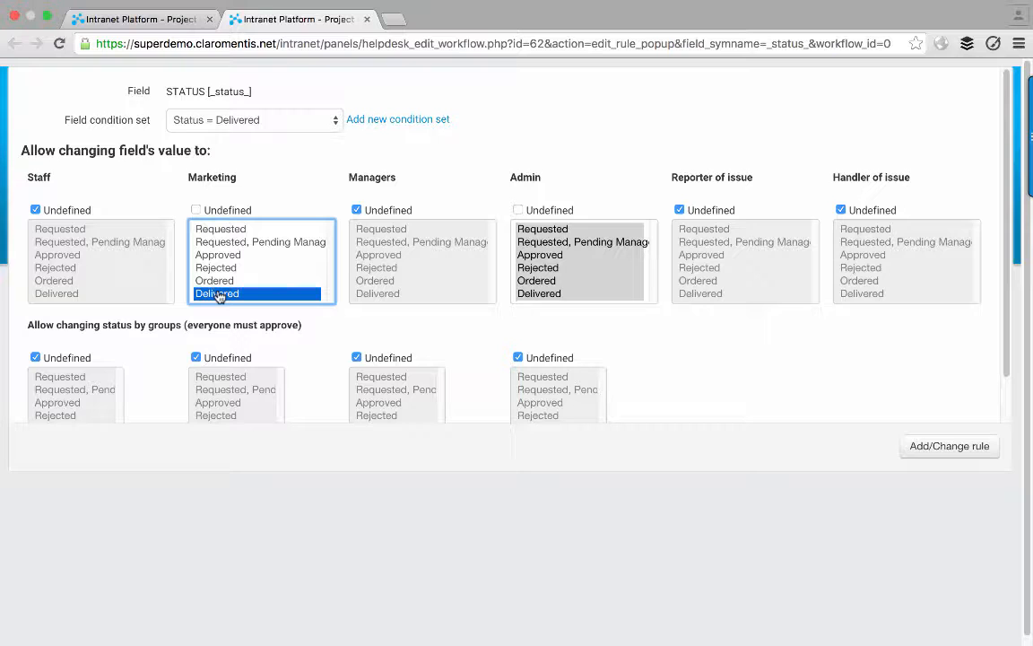
click(929, 448)
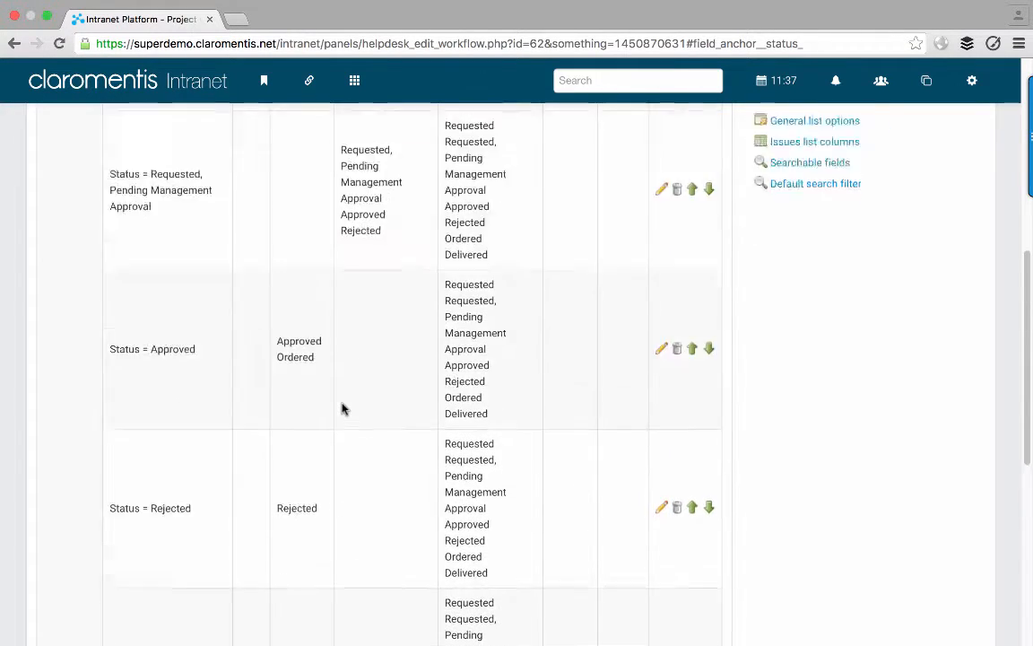
- Scroll up and down the workflow rules table to check each condition set's STATUS rule
scroll(342, 409, up, 3)
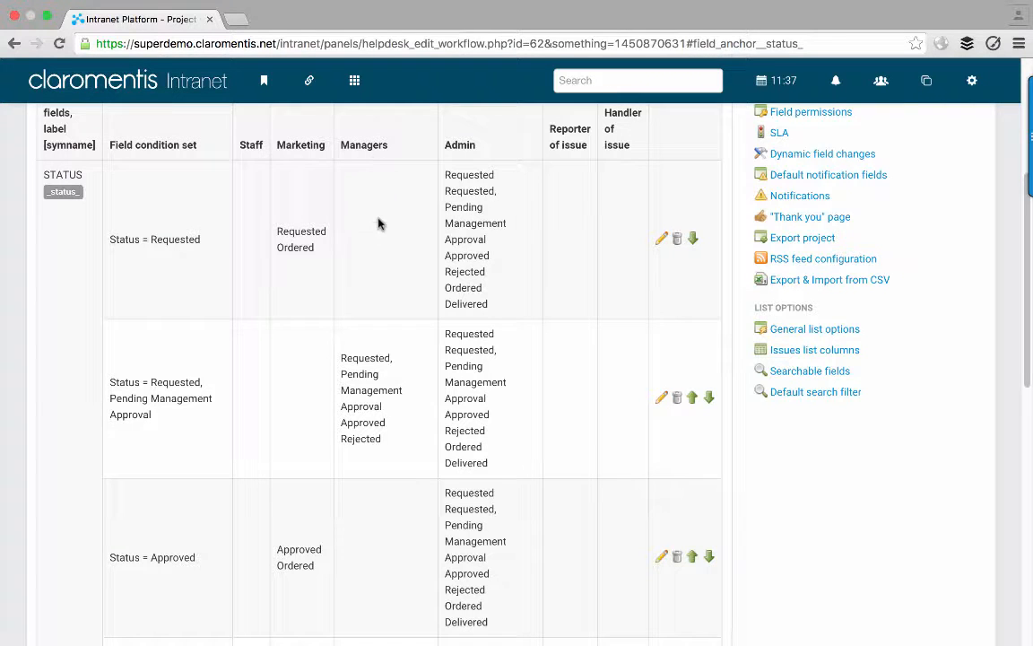
scroll(374, 424, down, 5)
scroll(374, 424, up, 4)
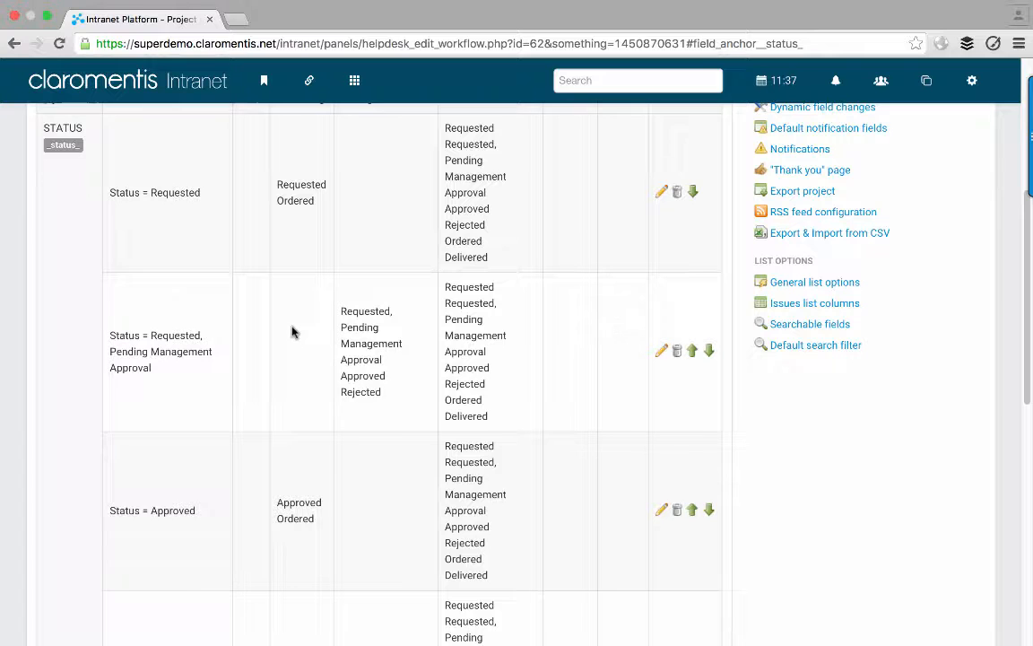
scroll(292, 333, down, 3)
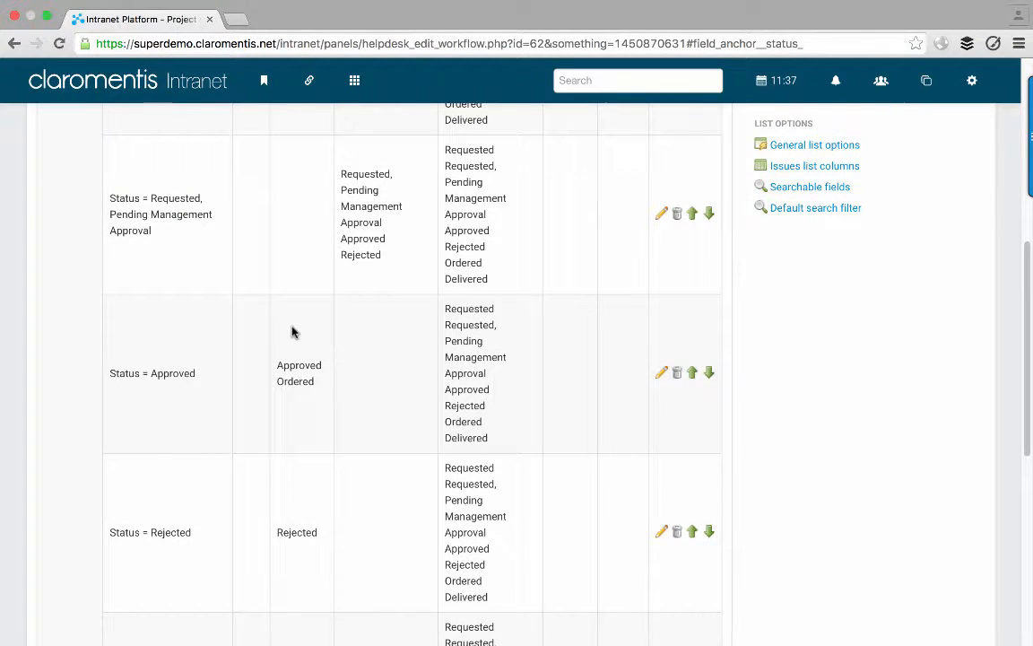
scroll(292, 331, down, 6)
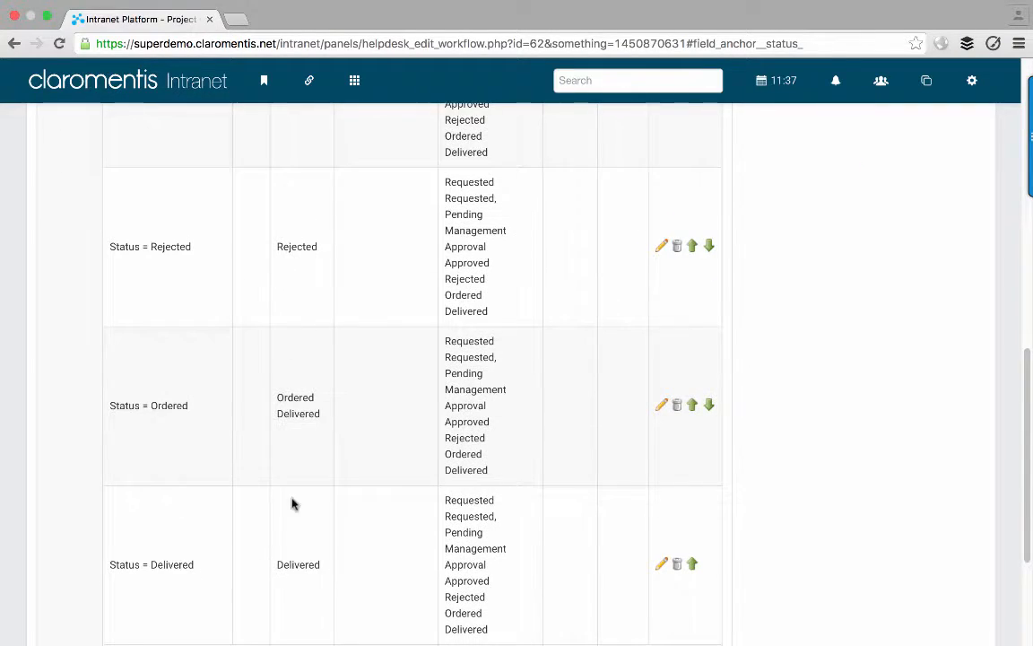
scroll(305, 552, up, 10)
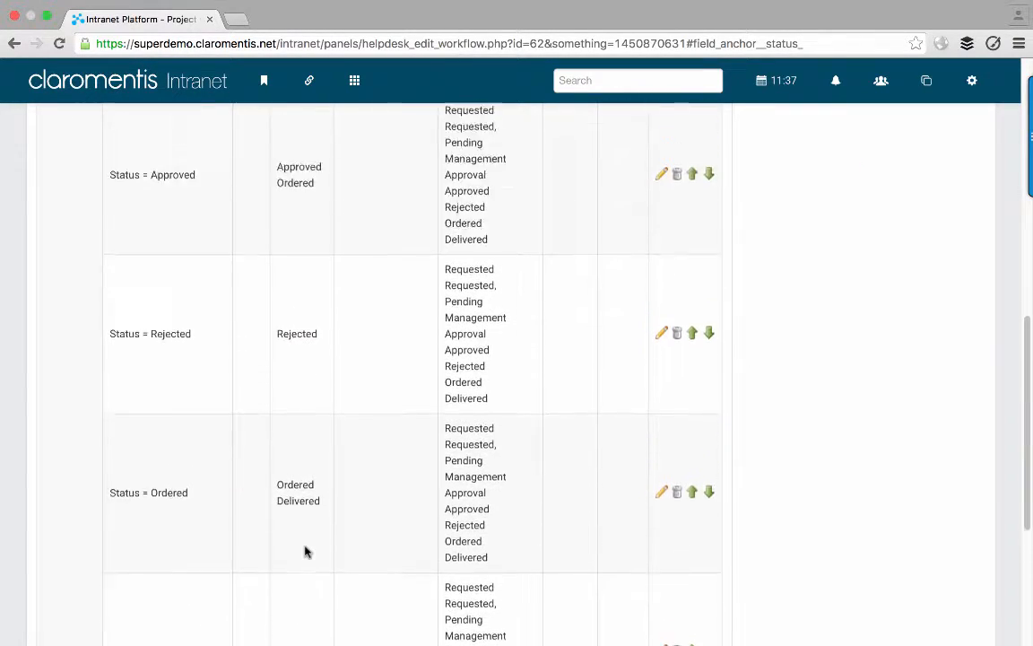
scroll(305, 551, up, 6)
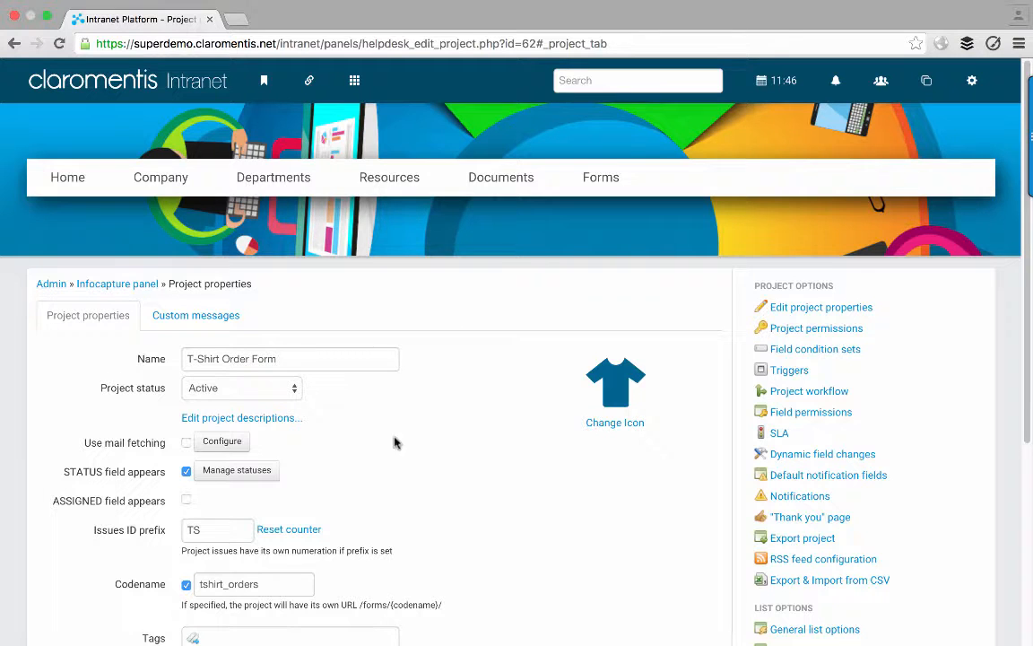
click(257, 473)
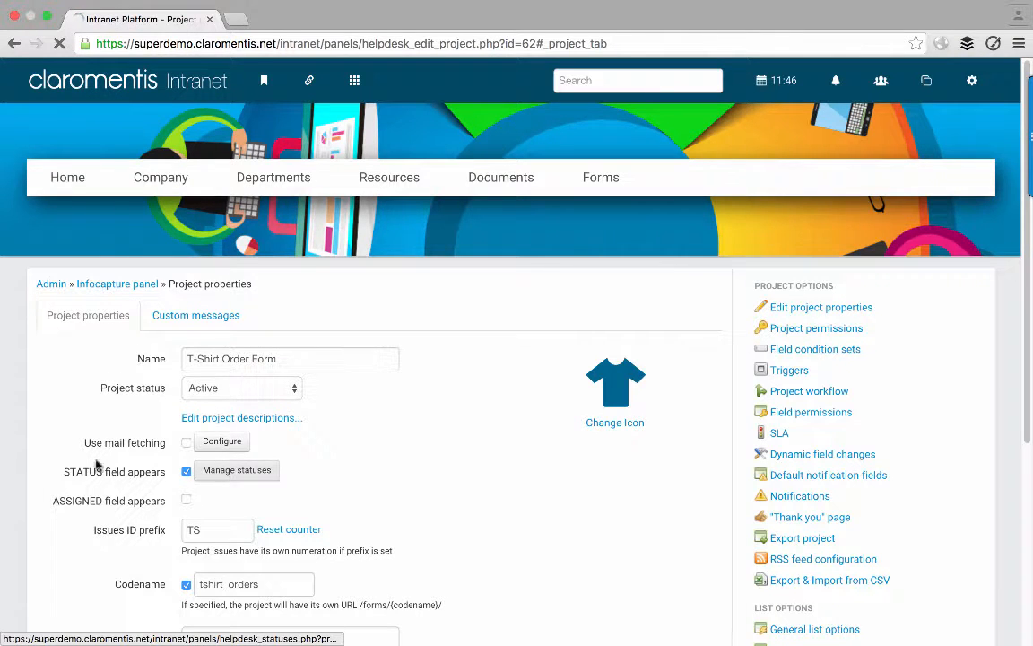
scroll(53, 383, down, 1)
scroll(53, 383, down, 2)
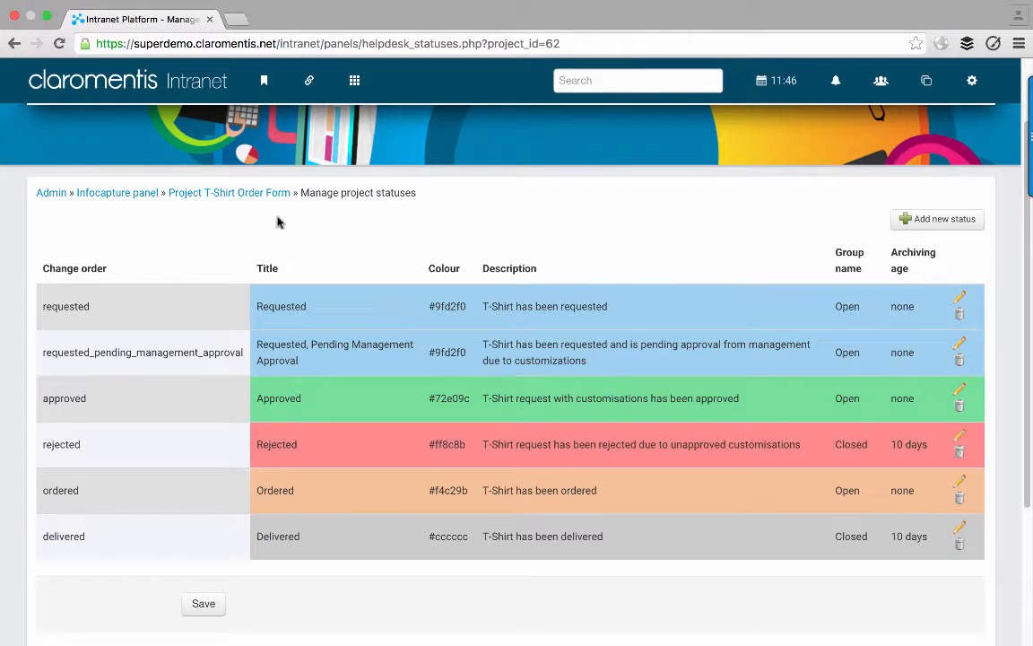
click(248, 193)
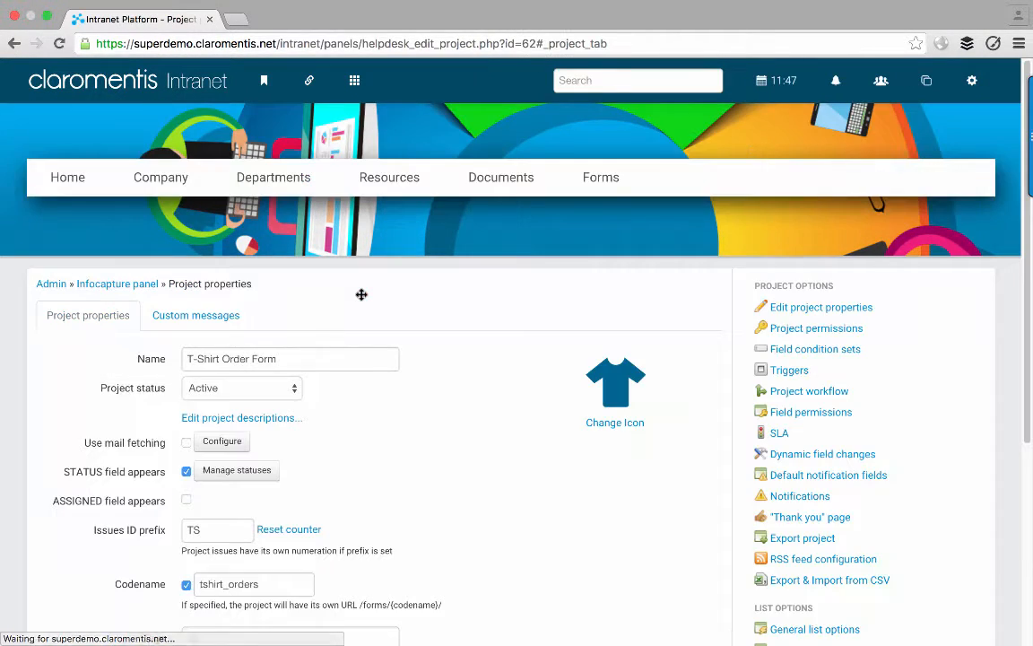
- Show the eight field condition sets, from Default (Always) down to Status = Delivered
click(769, 351)
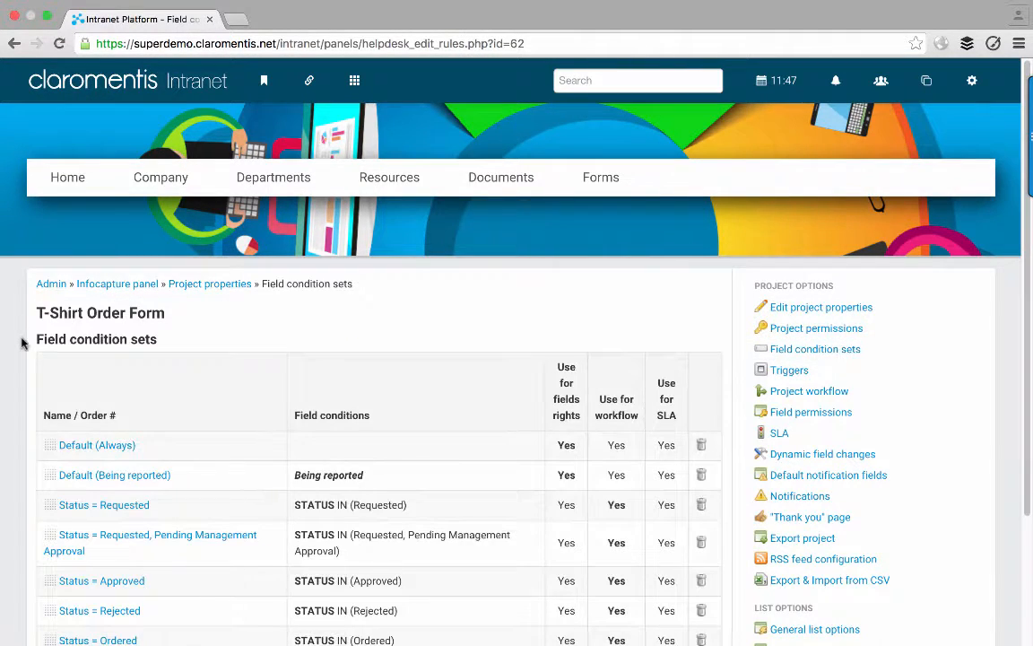
scroll(23, 341, down, 2)
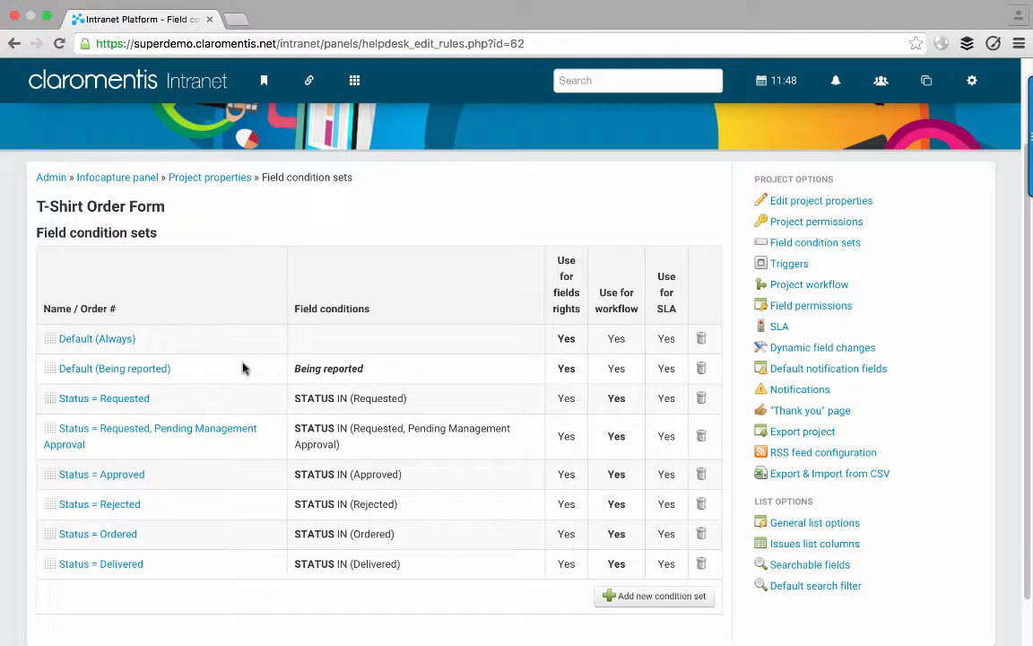
scroll(242, 372, down, 2)
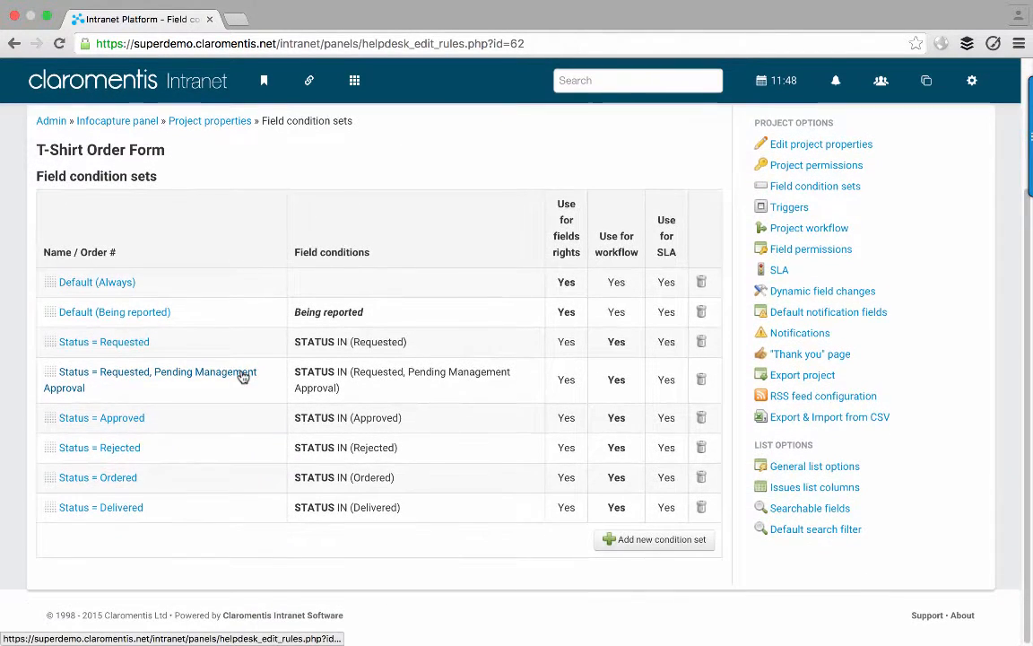
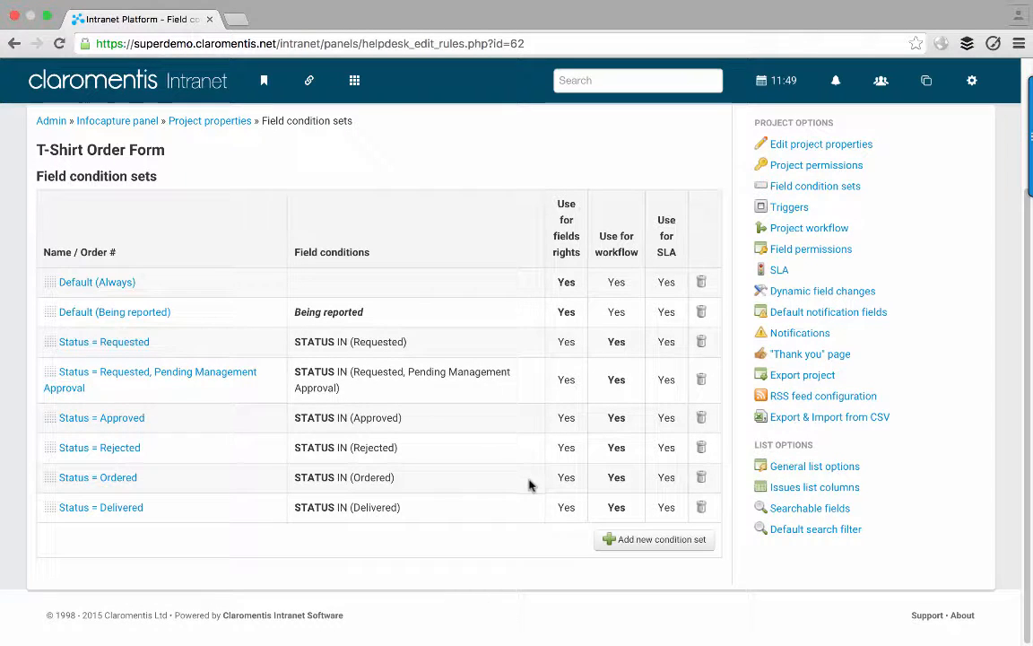
- Start a new, blank field condition set for the T-Shirt Order Form
click(644, 543)
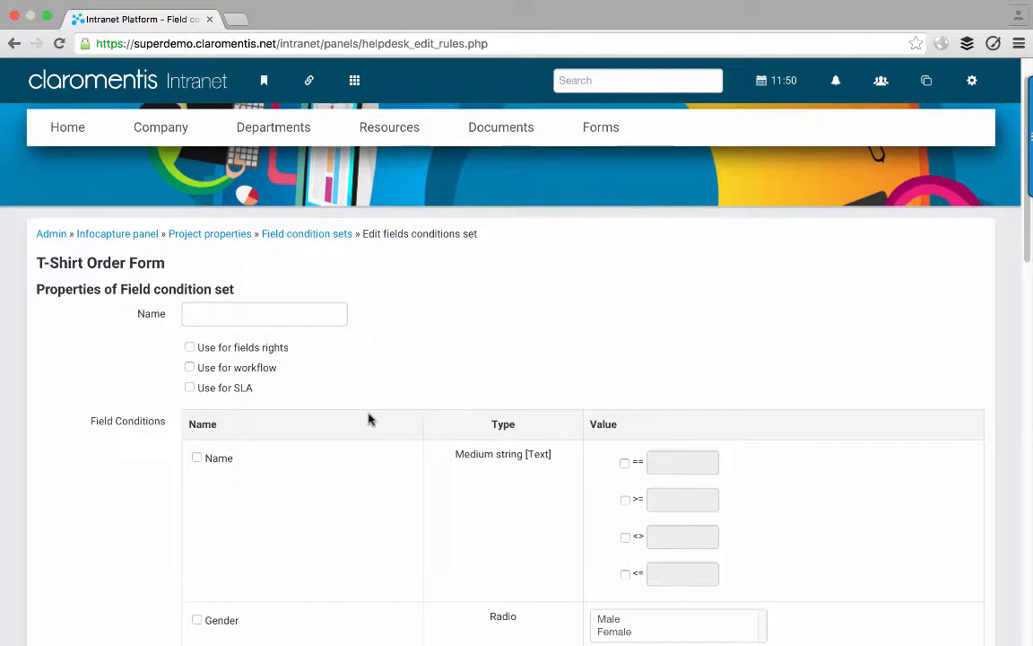
- Enter 'Customise = Any' as the new condition set's name
click(330, 307)
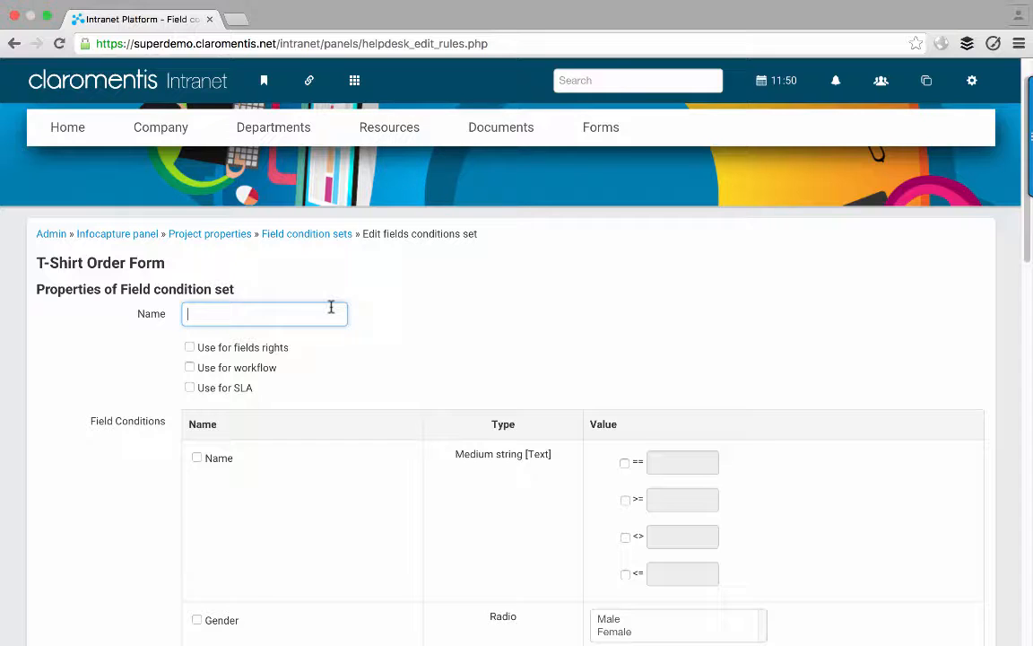
text(Cu)
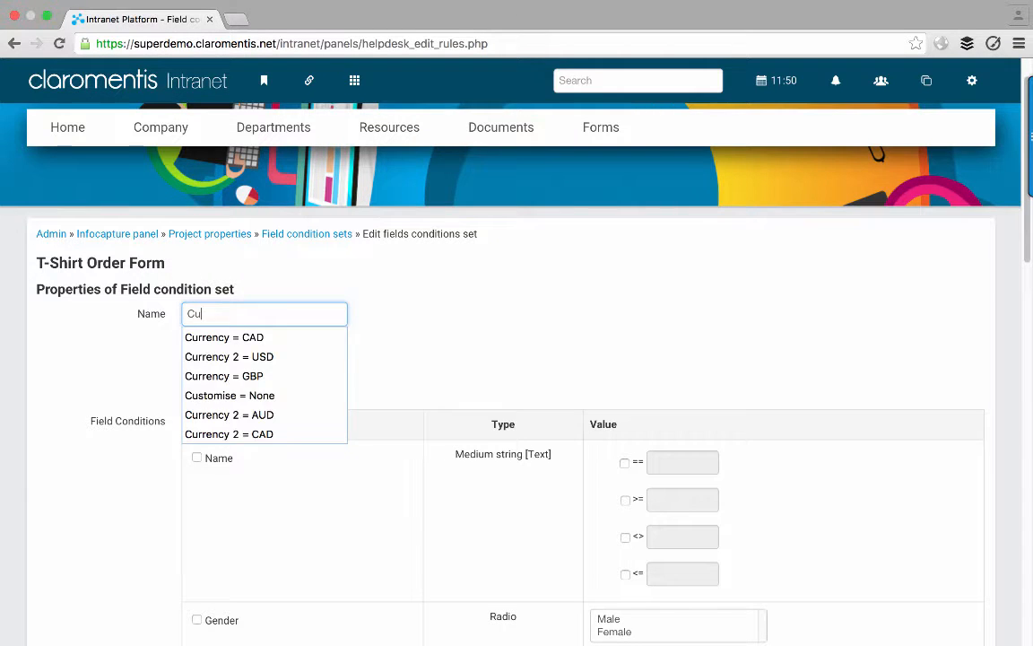
text(stomise)
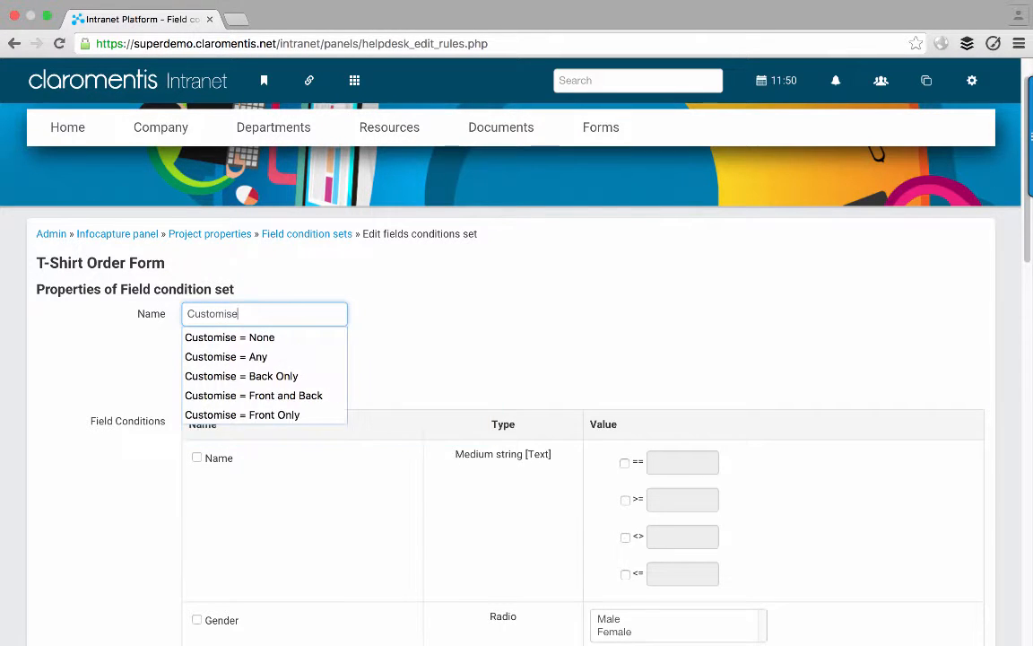
text( = Any)
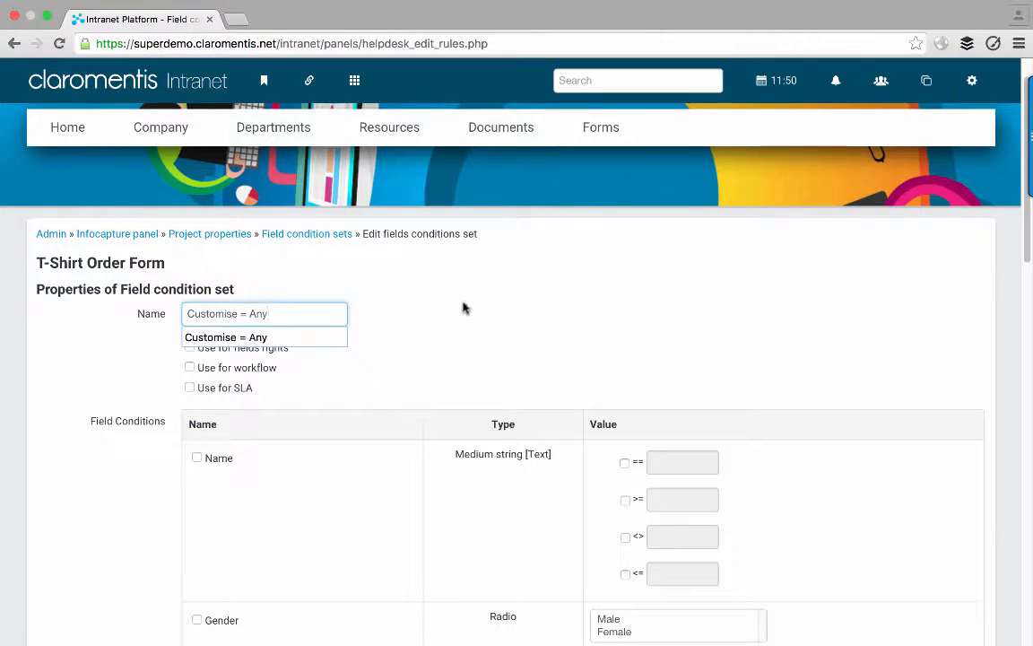
- Tick Customise and select Front Only, Back Only and Front and Back as its values
click(463, 308)
scroll(463, 307, down, 1)
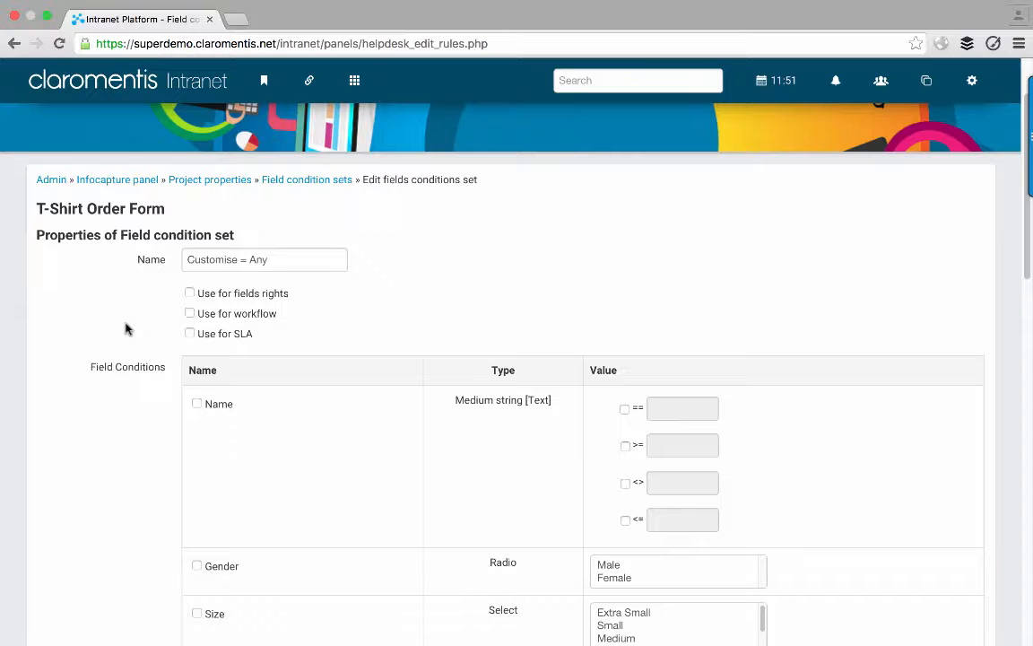
scroll(125, 329, down, 4)
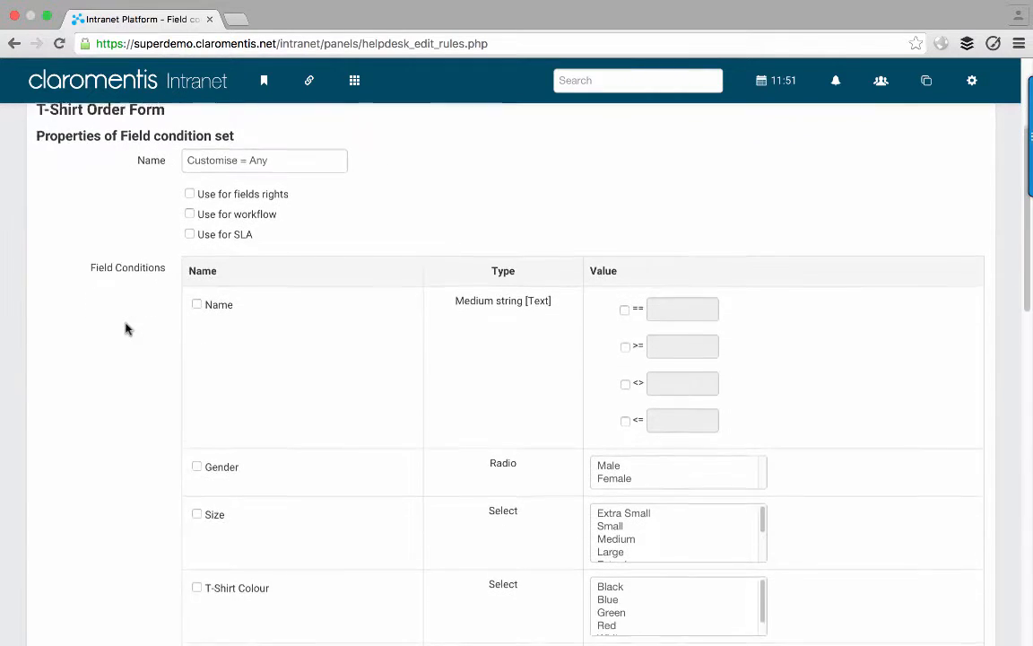
scroll(125, 329, down, 2)
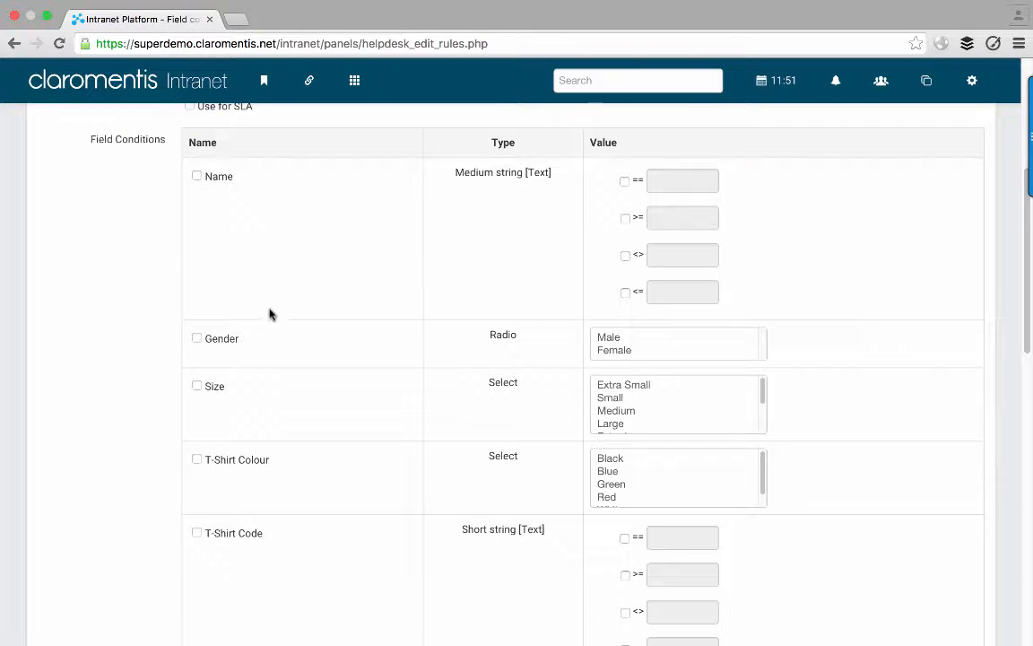
scroll(270, 313, down, 6)
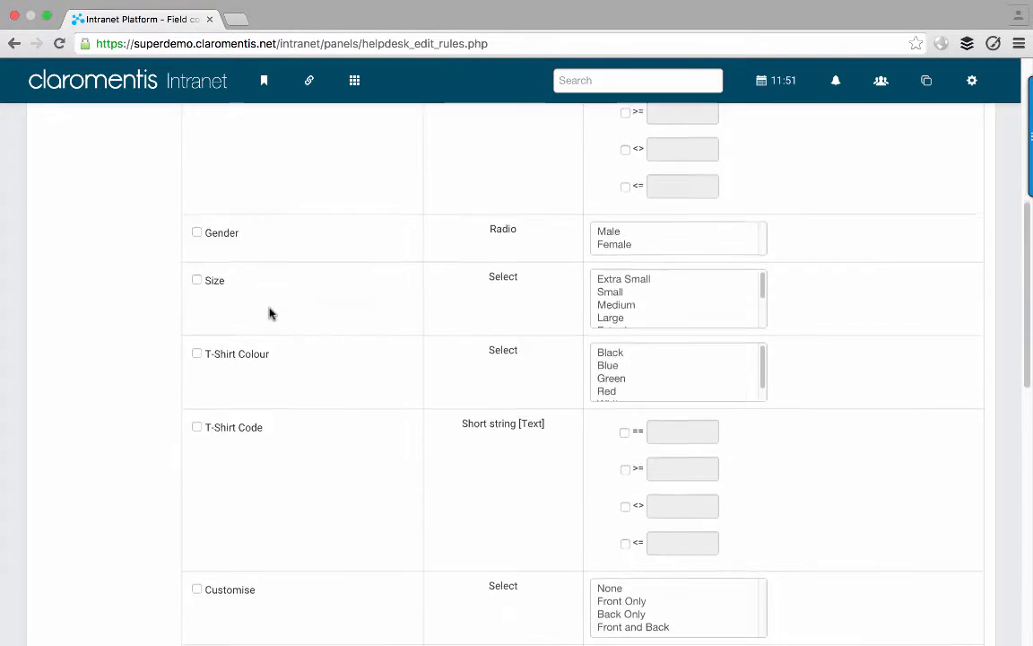
scroll(270, 313, down, 2)
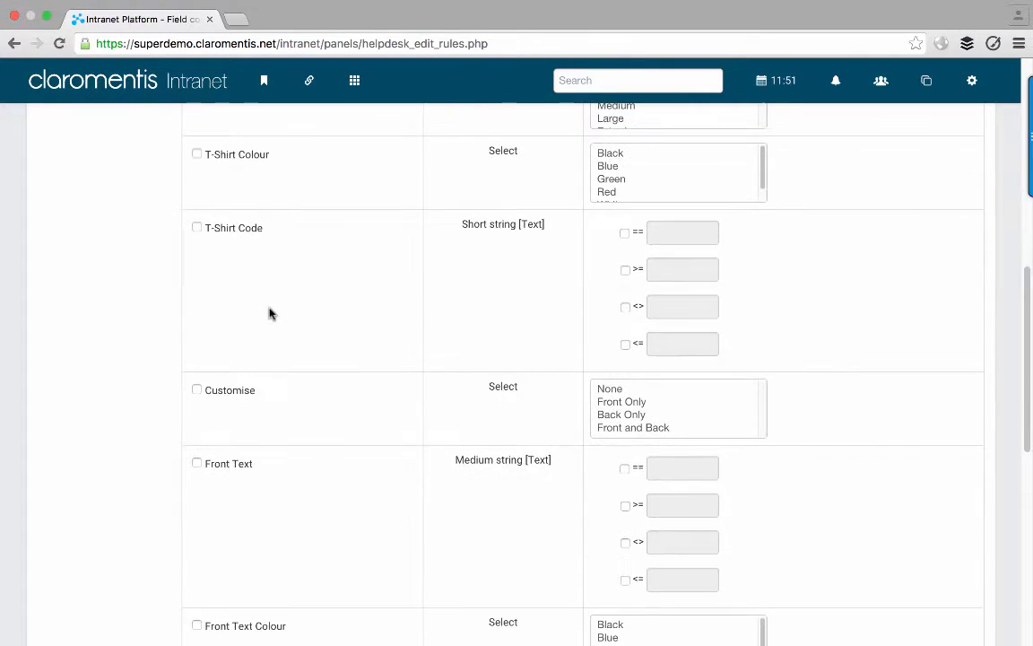
click(197, 391)
click(637, 405)
key(shift+Down)
key(shift+Down)
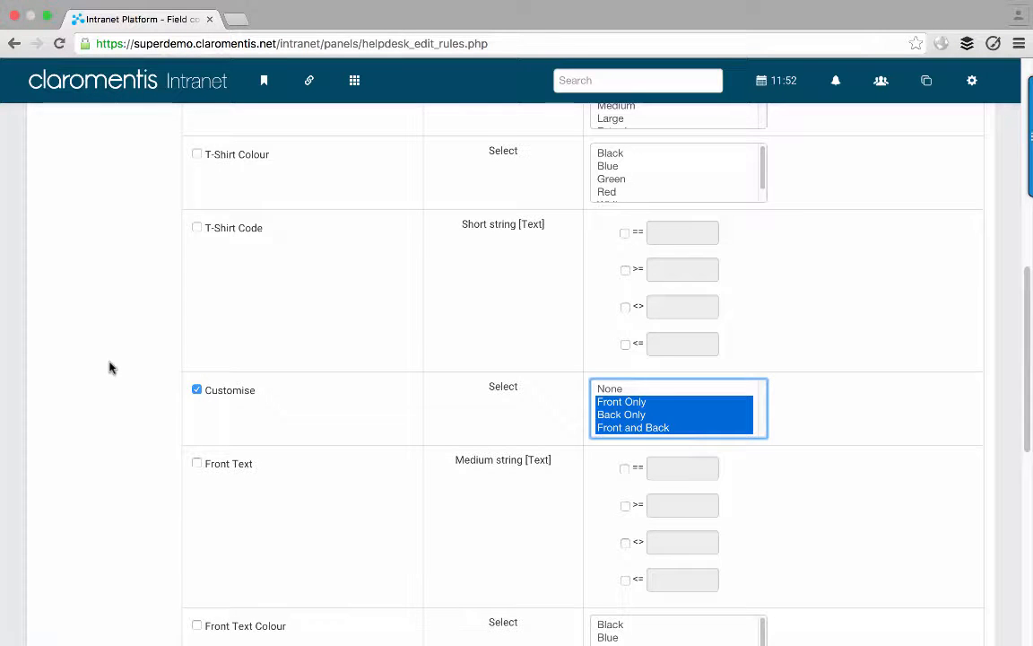
scroll(108, 365, down, 3)
scroll(109, 367, down, 8)
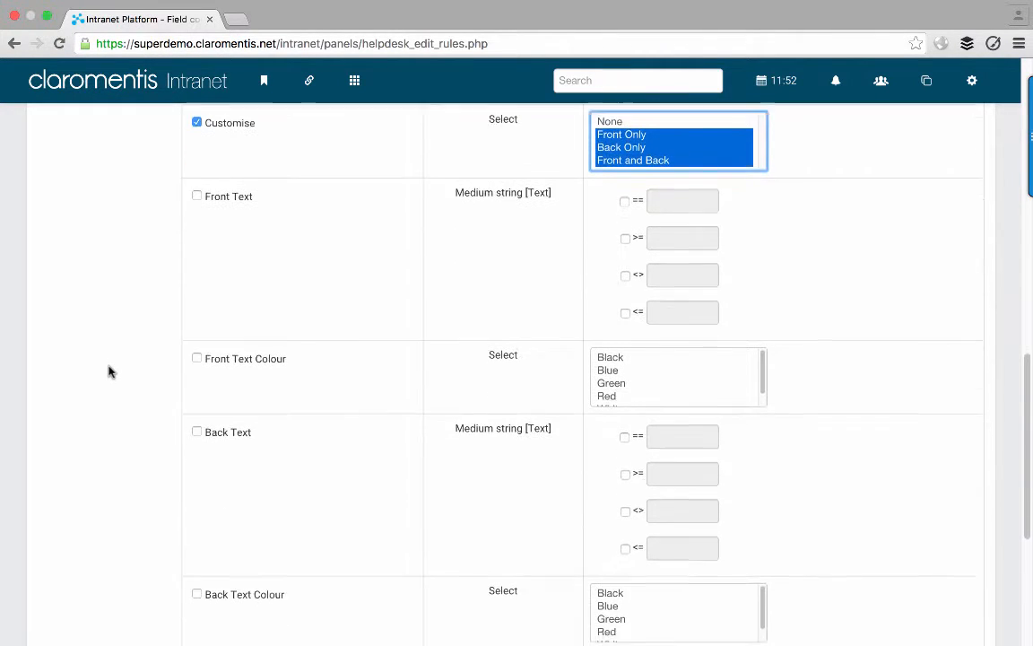
scroll(109, 370, down, 2)
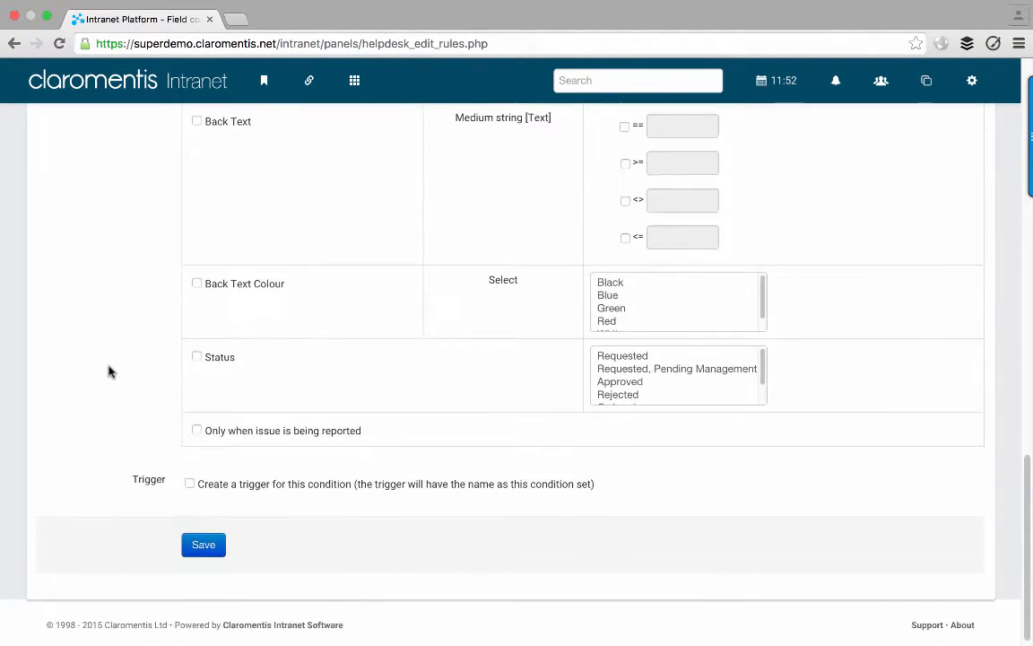
- Enable a trigger for the condition, save the Customise = Any set, and review the list
click(190, 485)
click(197, 546)
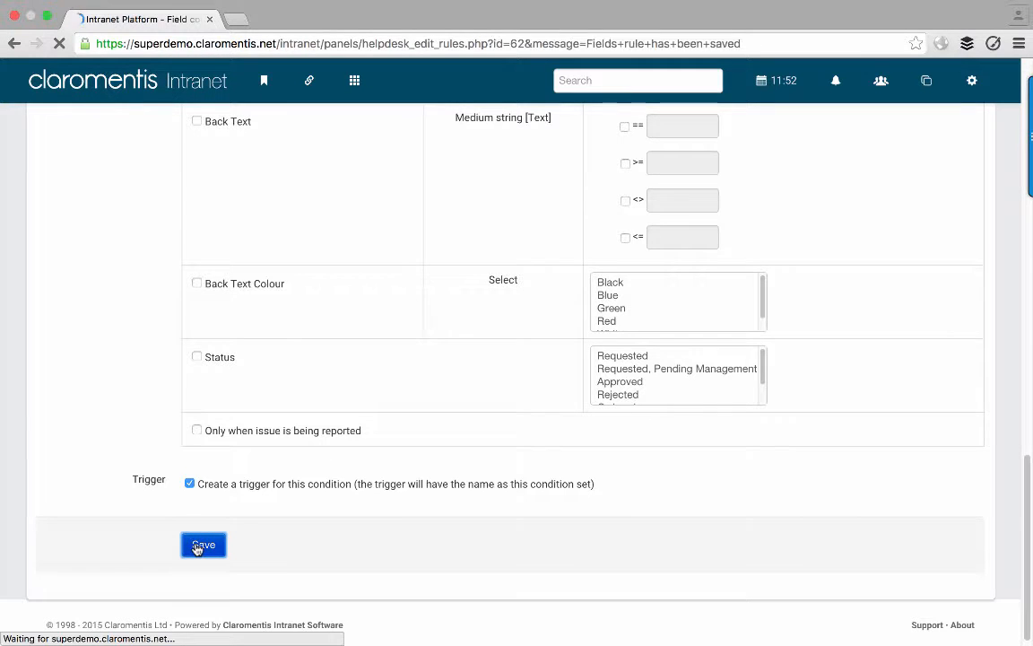
scroll(271, 484, down, 3)
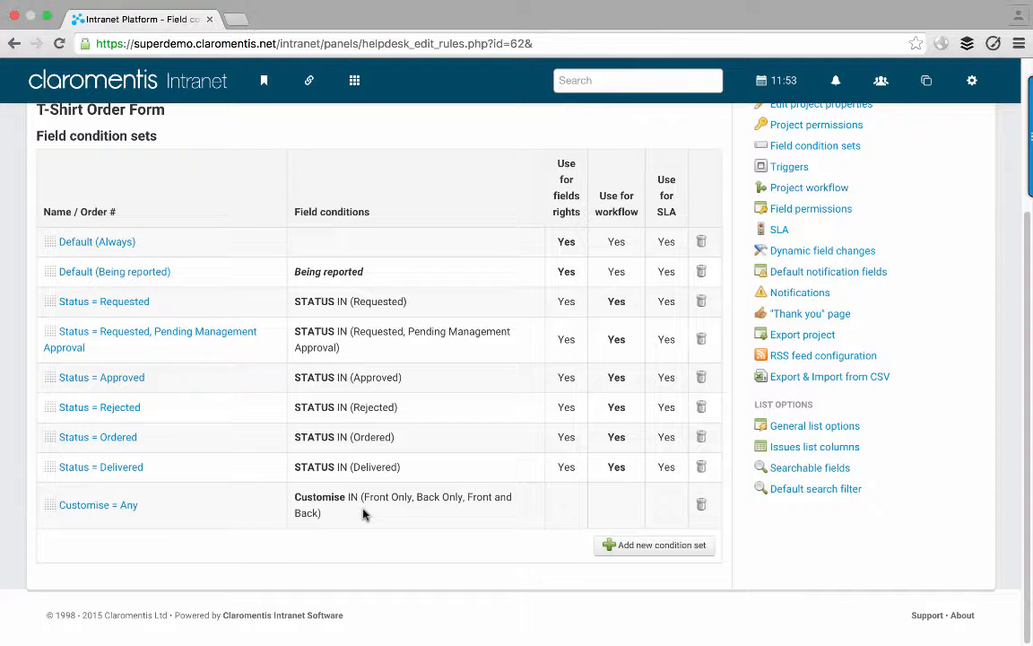
scroll(363, 512, up, 1)
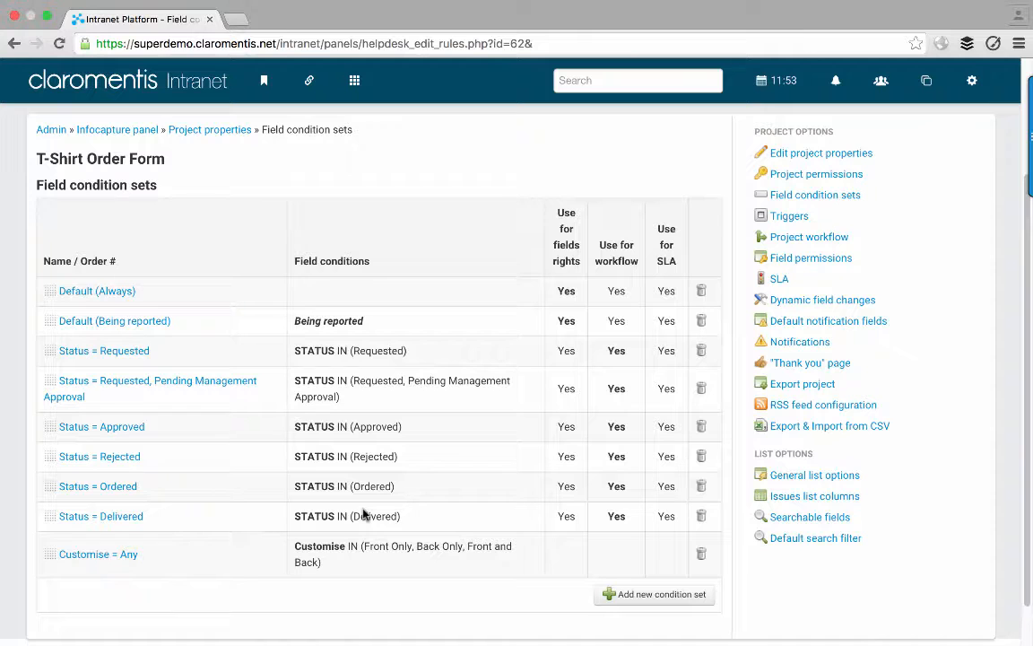
- Show the Triggers list and highlight the Customise = Any rule's wording
click(793, 216)
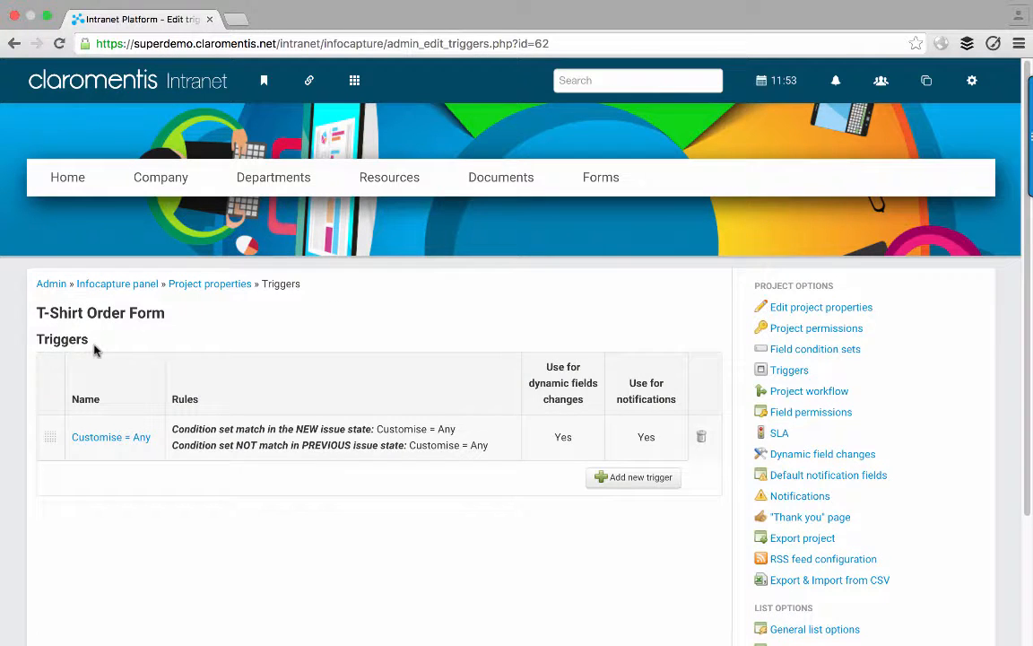
scroll(27, 354, down, 1)
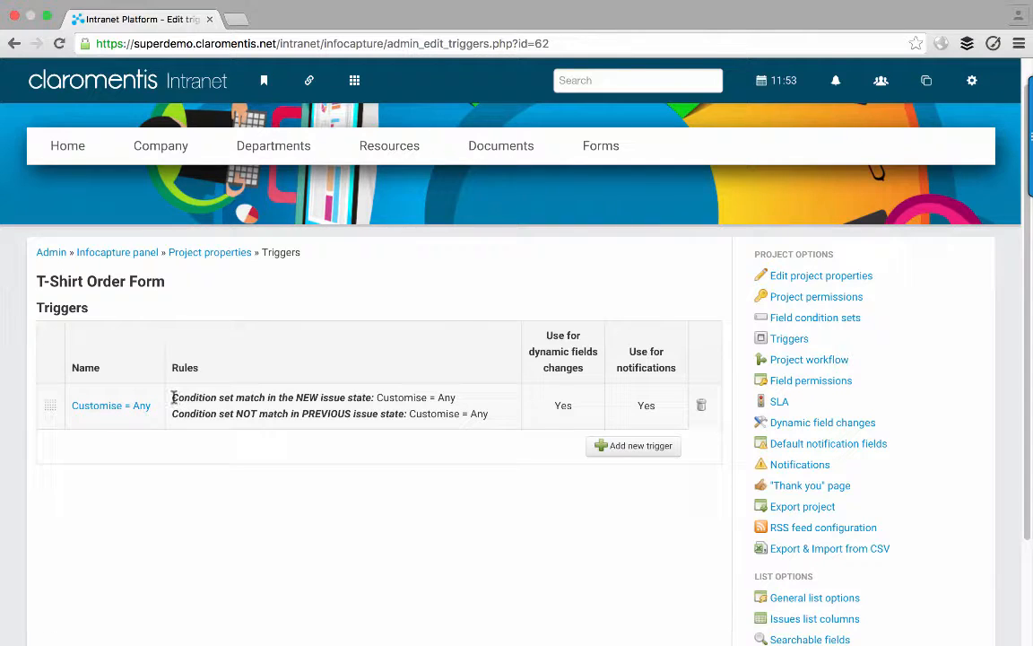
drag(172, 396, 370, 395)
click(348, 398)
drag(376, 397, 458, 398)
click(452, 398)
- On Dynamic field changes, choose STATUS as the field for a new rule
click(790, 423)
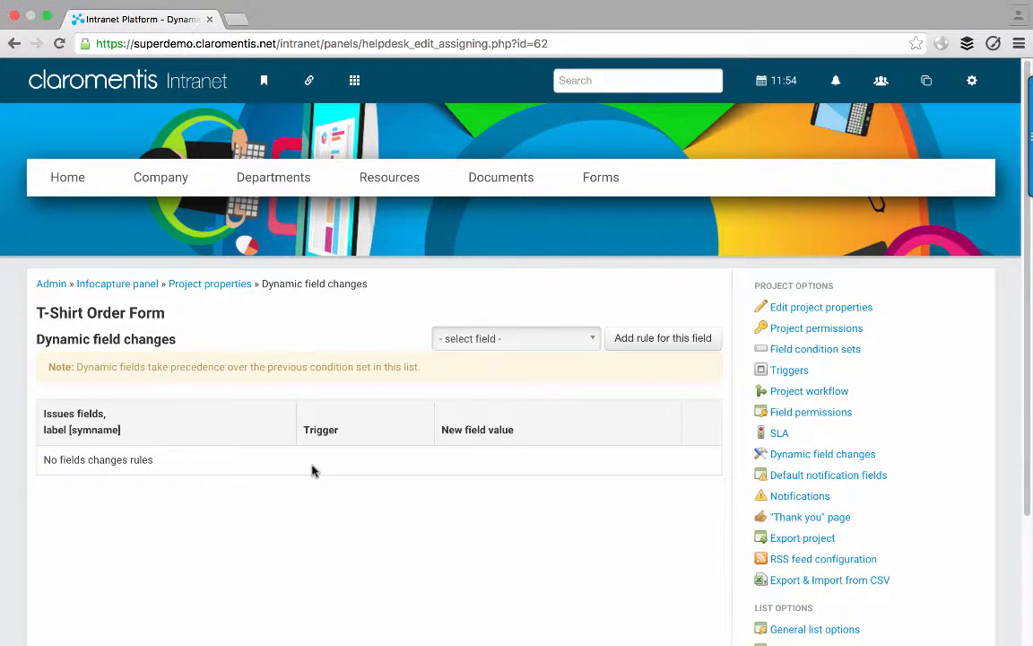
click(502, 338)
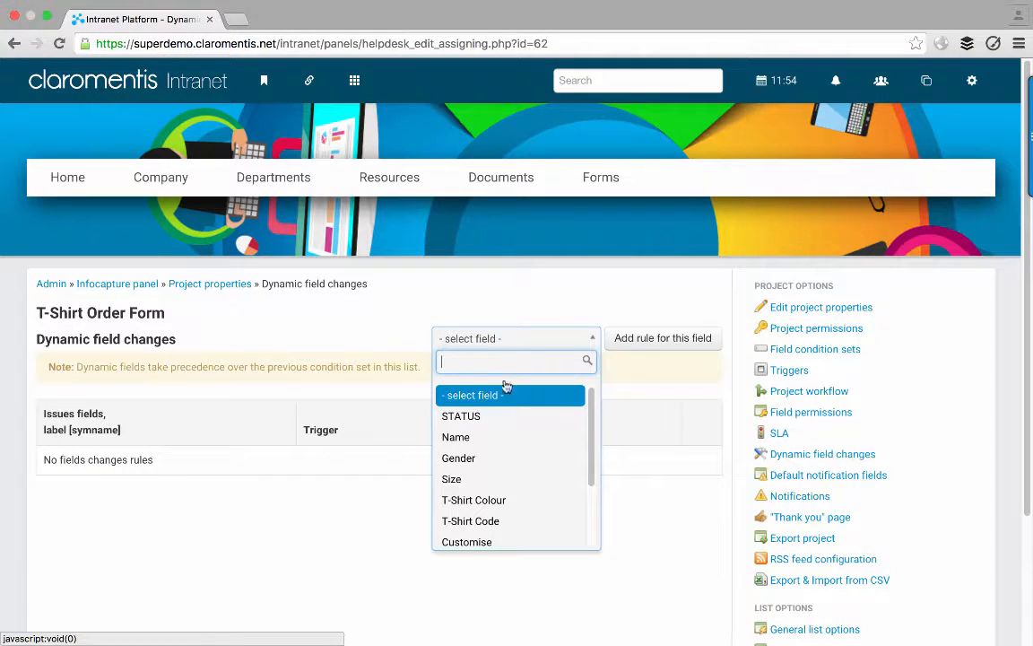
scroll(510, 431, down, 3)
scroll(509, 432, up, 3)
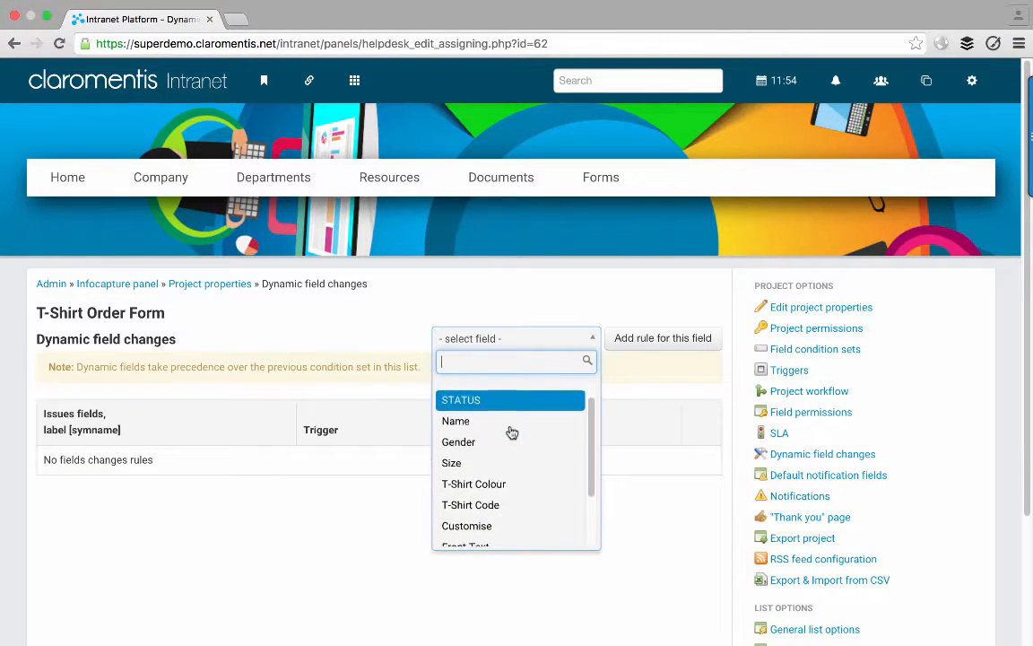
scroll(511, 432, down, 3)
scroll(511, 432, down, 1)
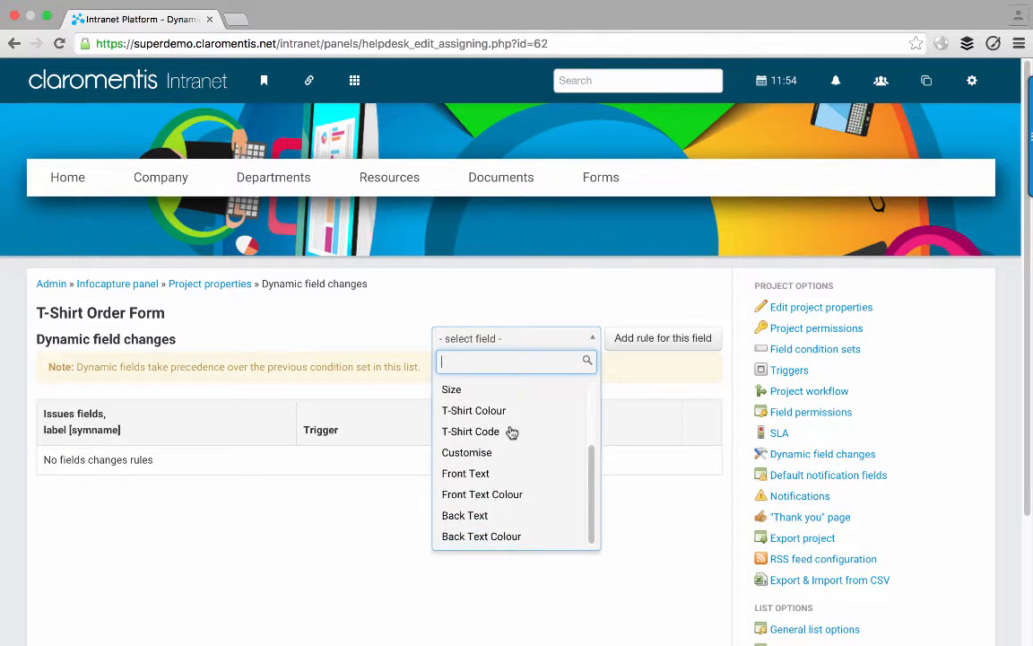
scroll(511, 432, up, 3)
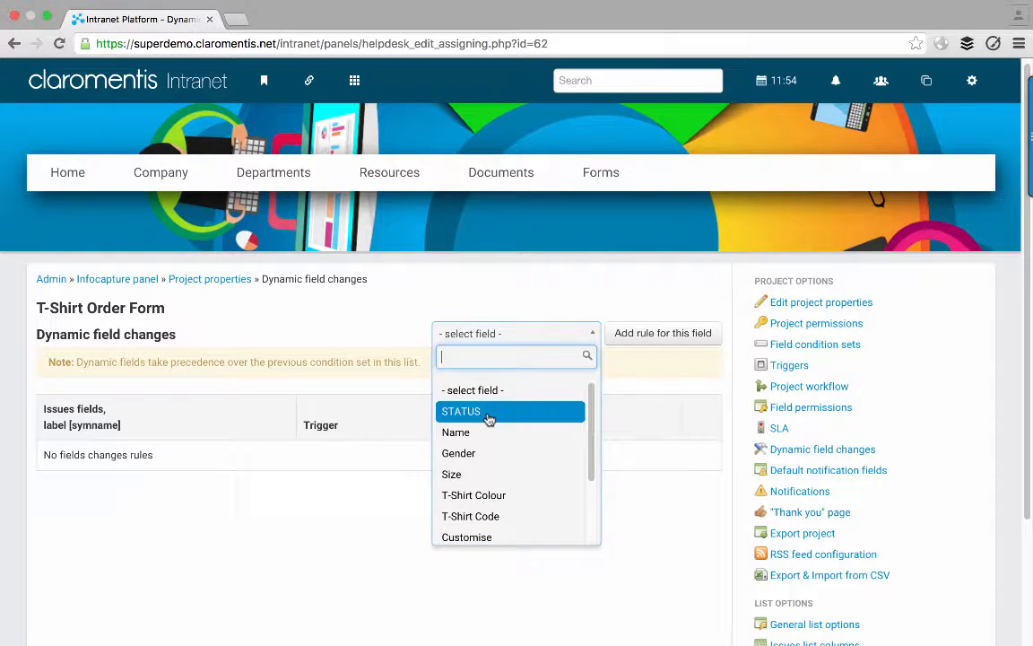
click(508, 414)
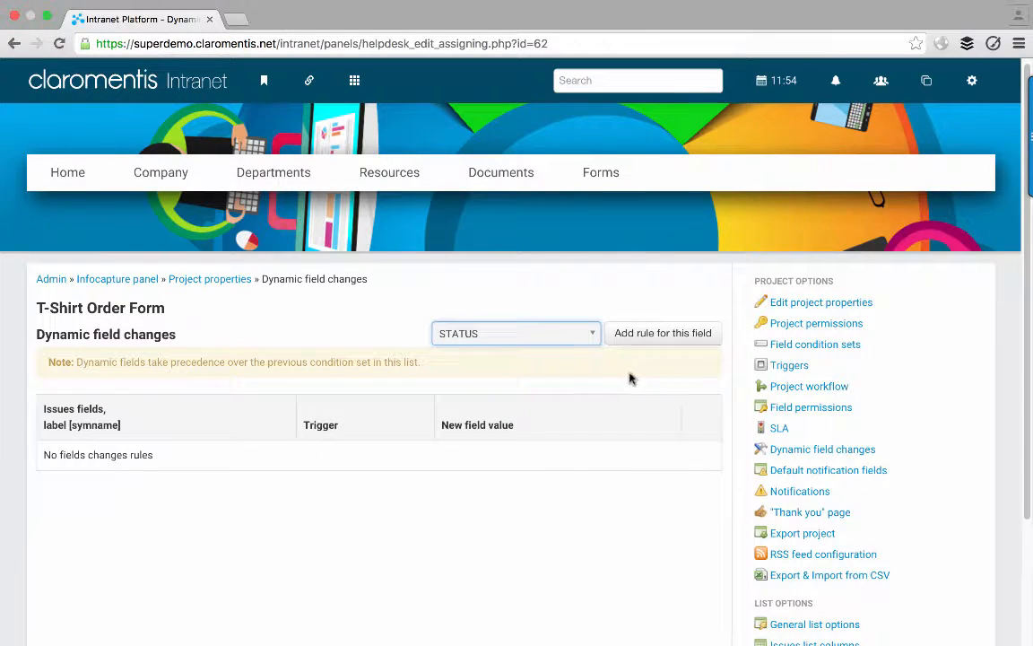
- Add a STATUS rule: on Customise = Any, set Requested, Pending Management Approval
click(640, 339)
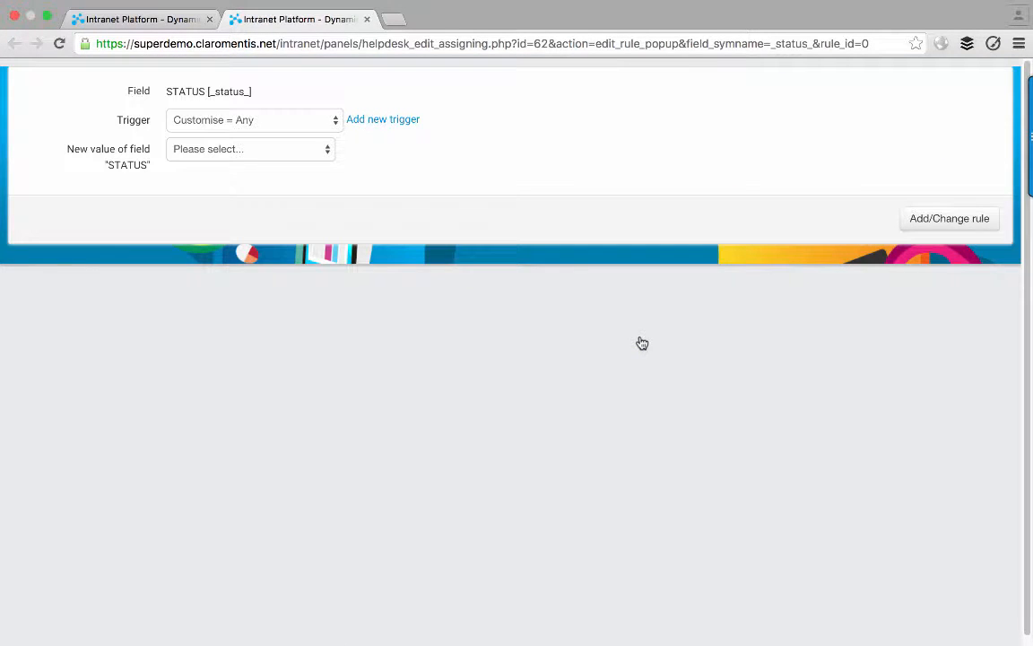
click(226, 120)
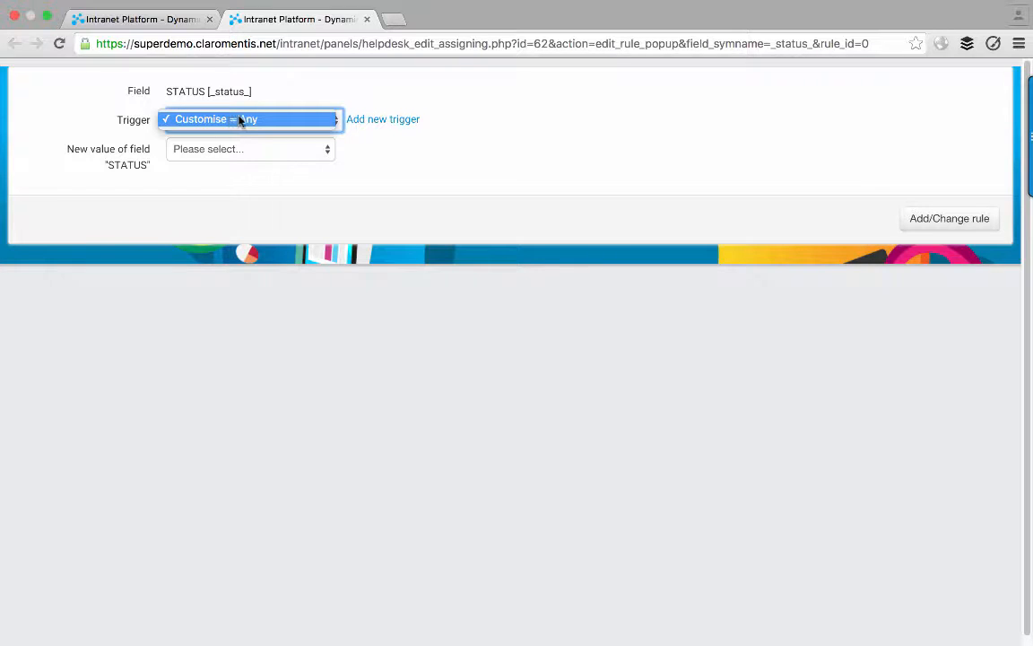
click(238, 118)
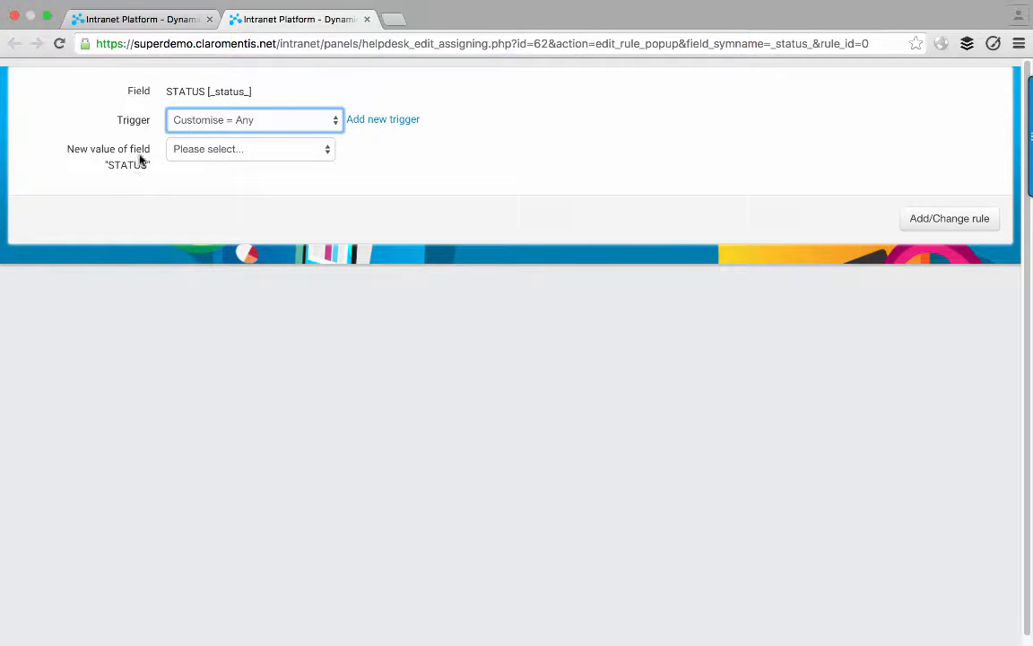
click(199, 148)
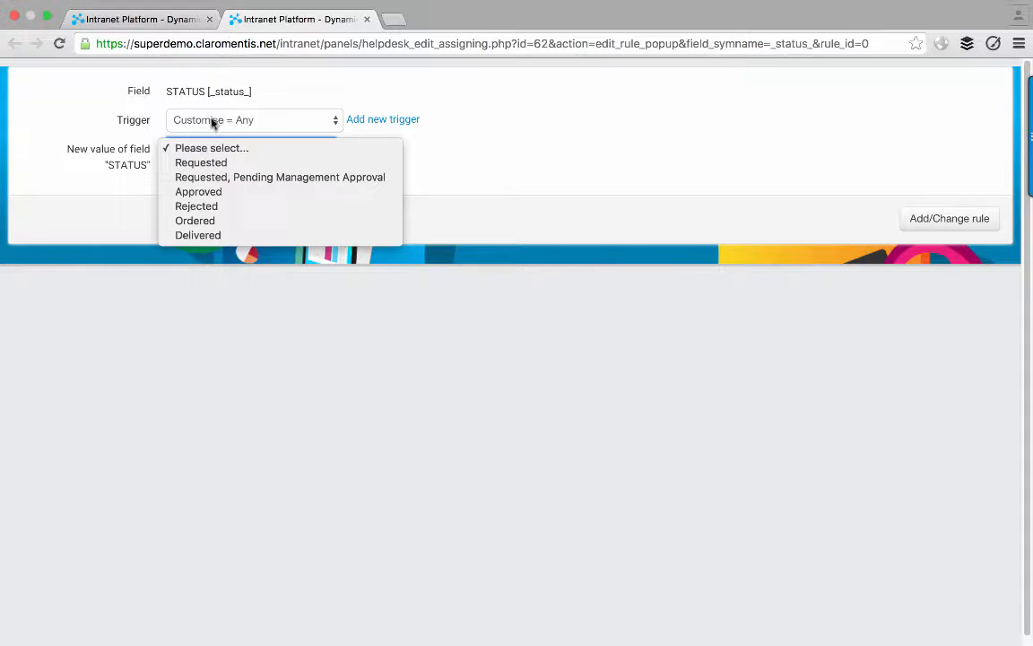
click(252, 179)
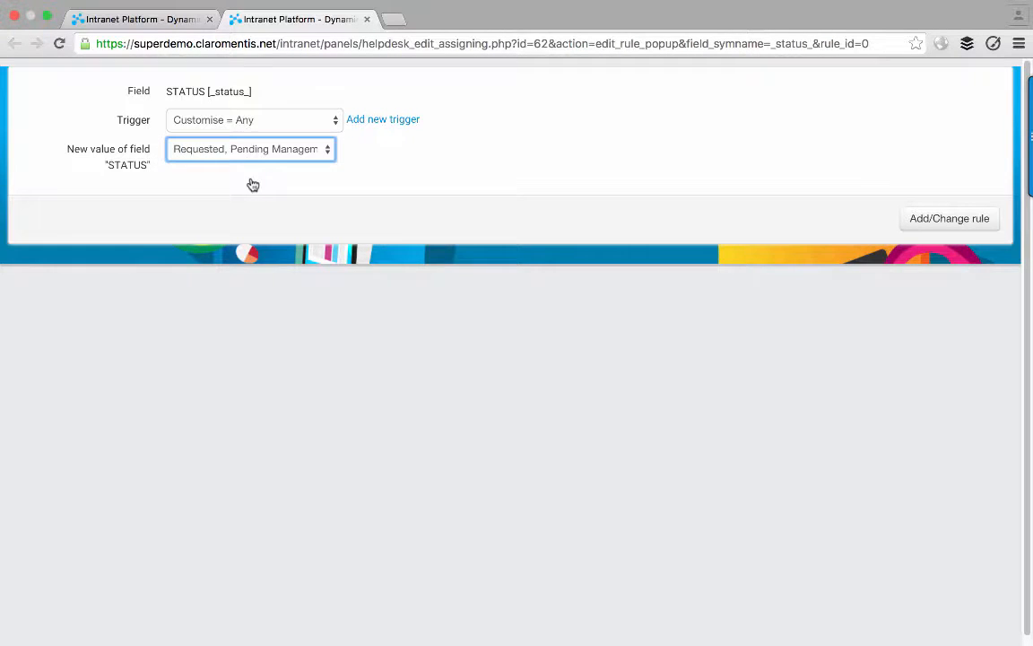
click(923, 218)
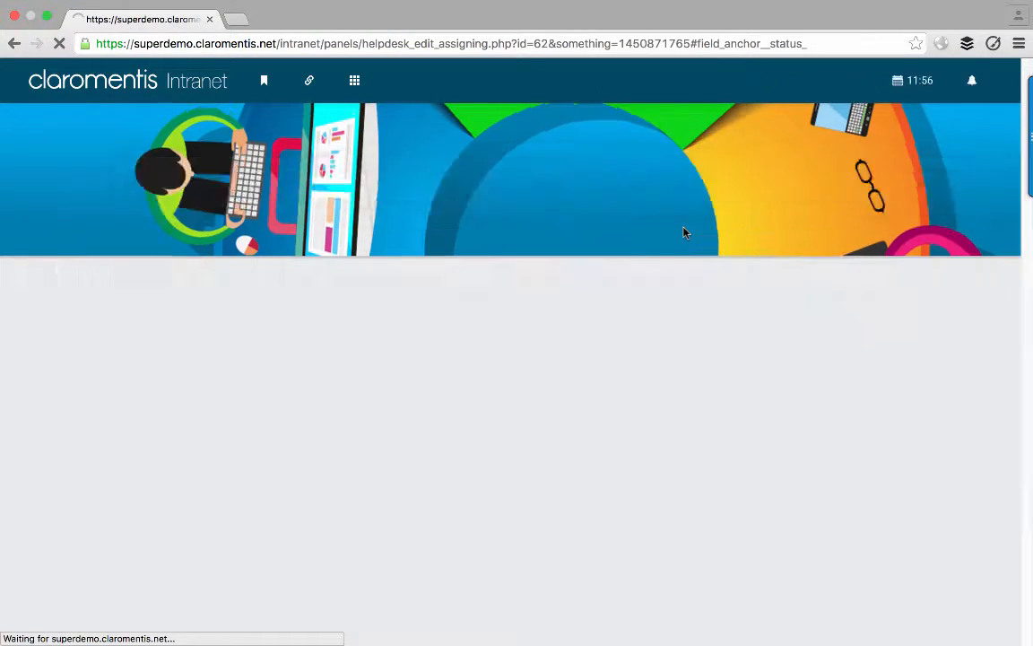
scroll(326, 343, up, 1)
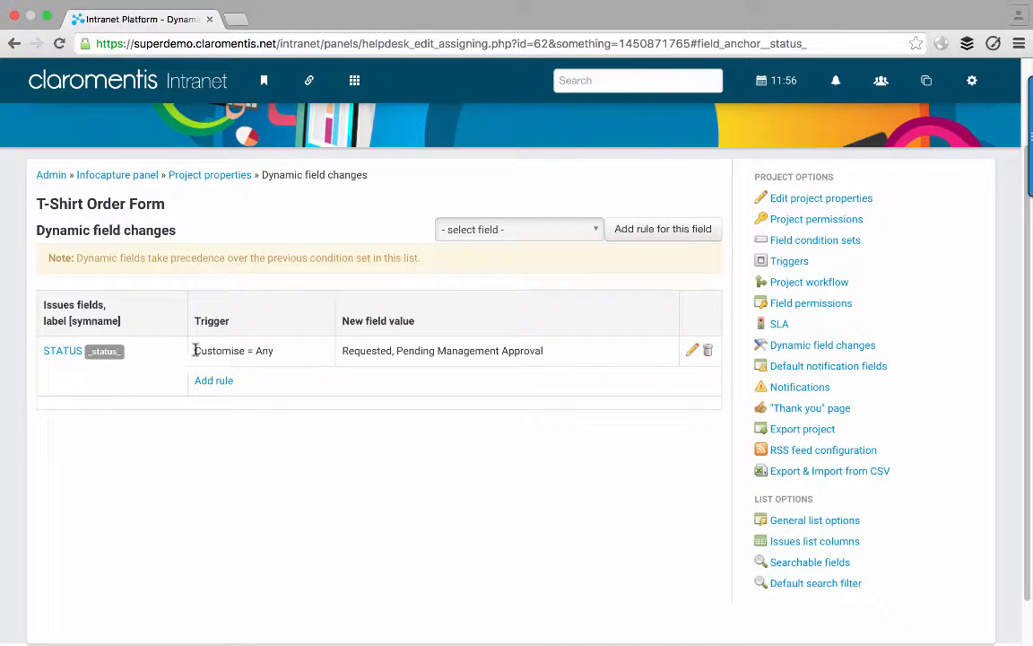
drag(191, 350, 274, 351)
click(276, 351)
drag(343, 350, 551, 358)
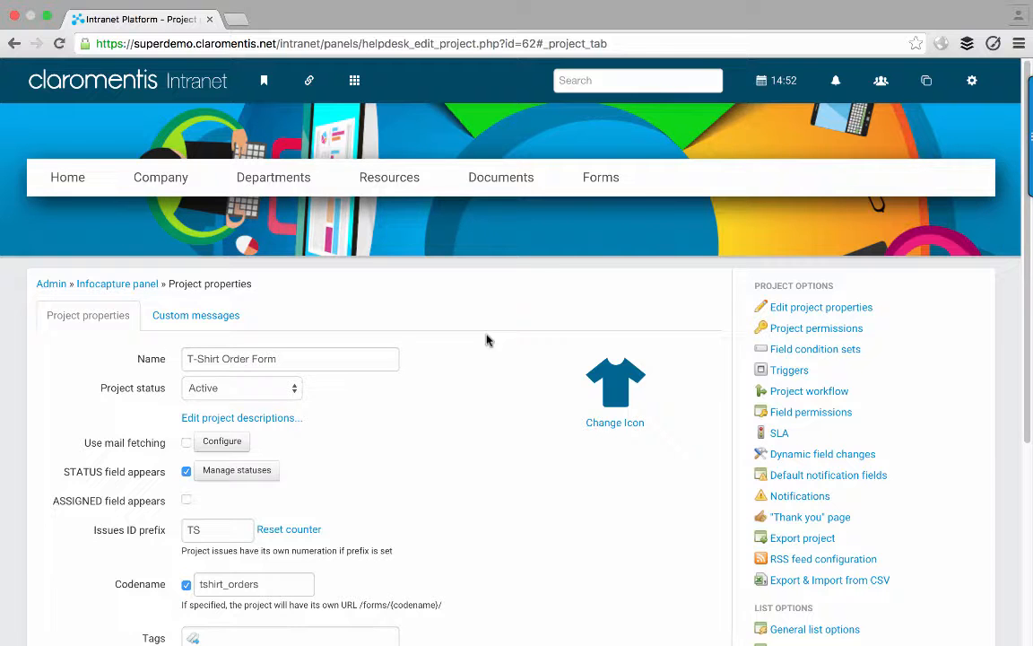
- Open the View Form preview of the T-Shirt Order Form's fields
scroll(484, 339, down, 5)
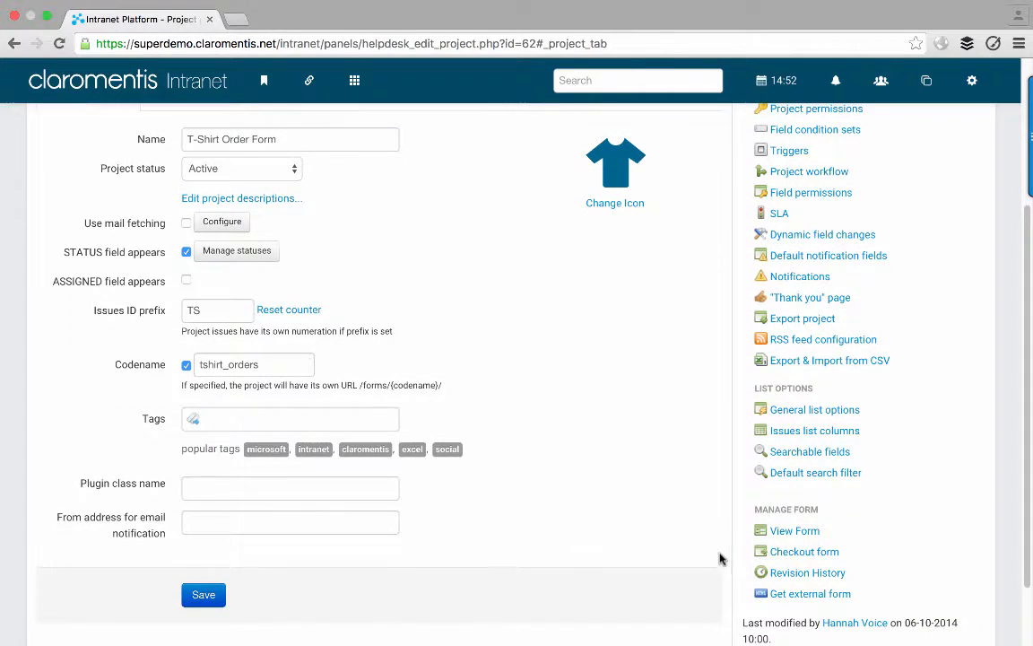
click(776, 531)
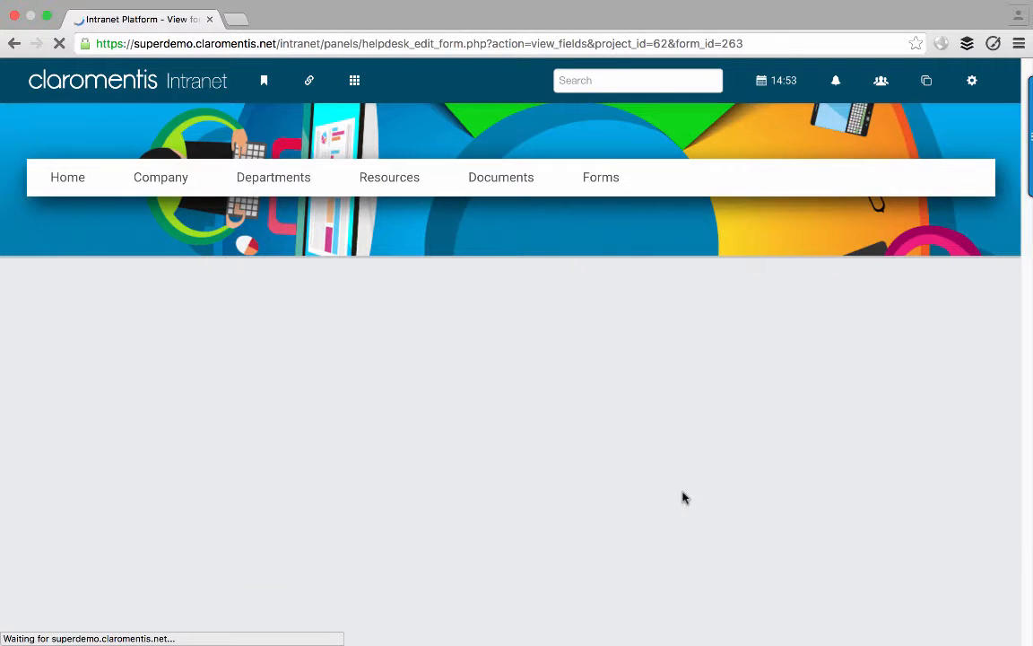
- In the form preview, try Customise with None, then Front Only
scroll(682, 498, down, 2)
scroll(681, 498, down, 2)
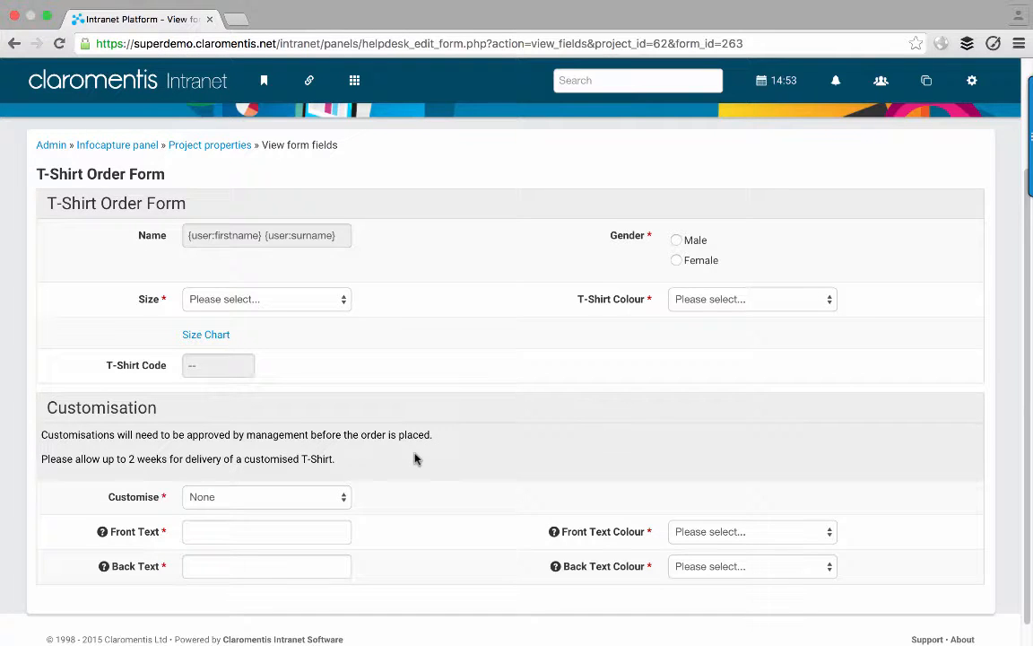
click(307, 496)
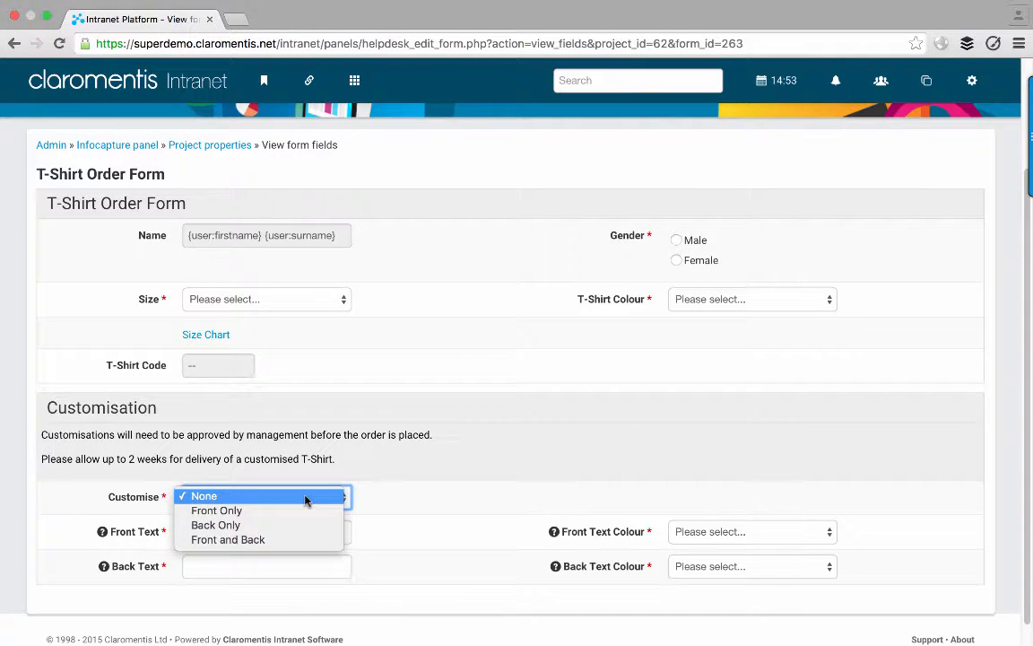
click(413, 488)
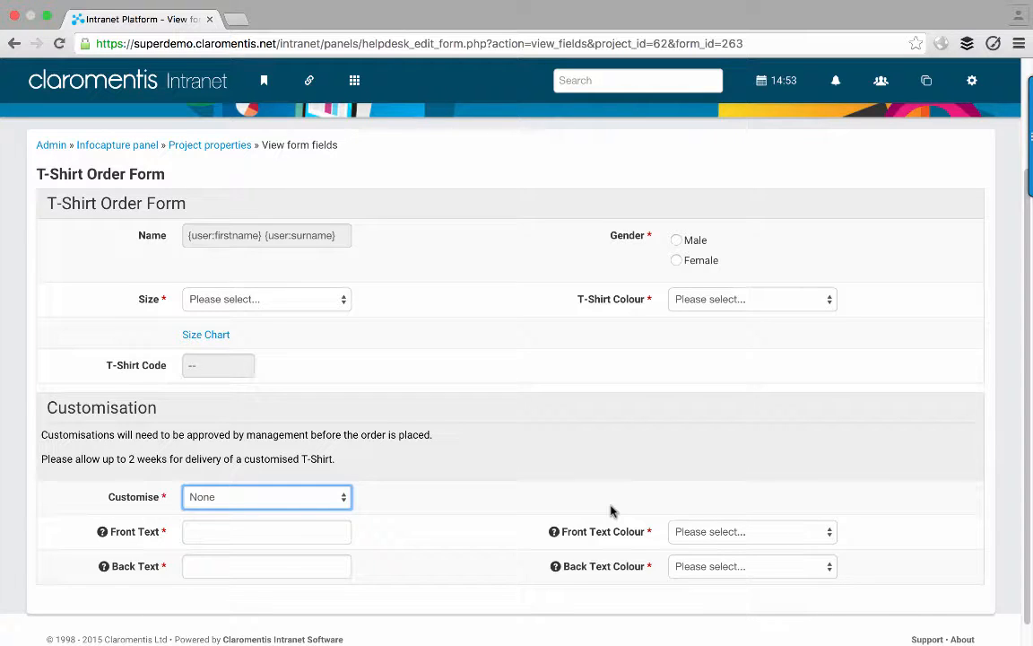
click(341, 498)
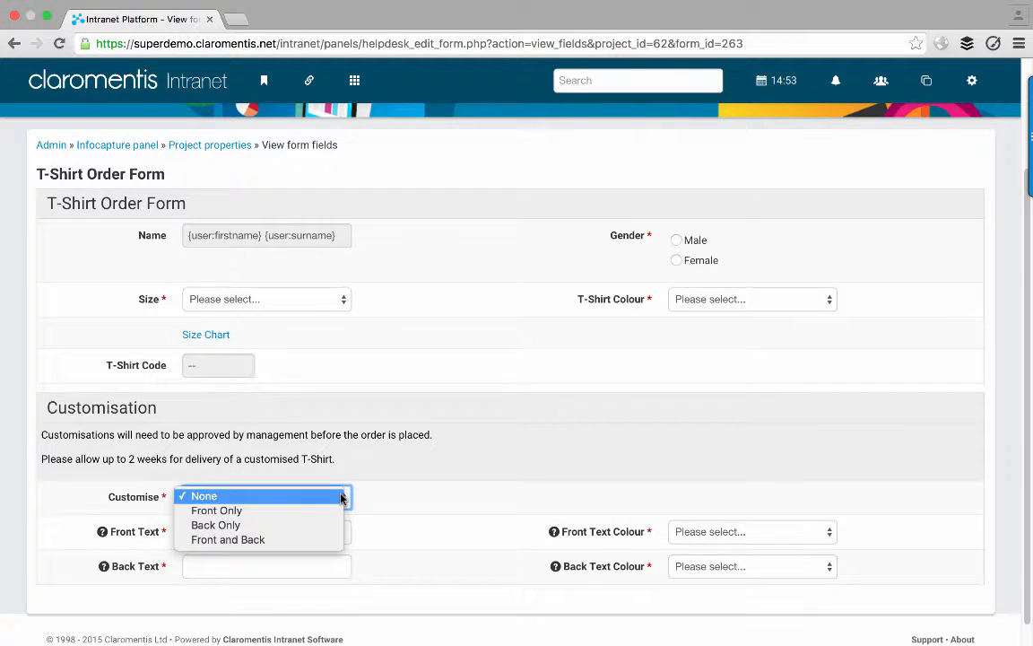
click(341, 497)
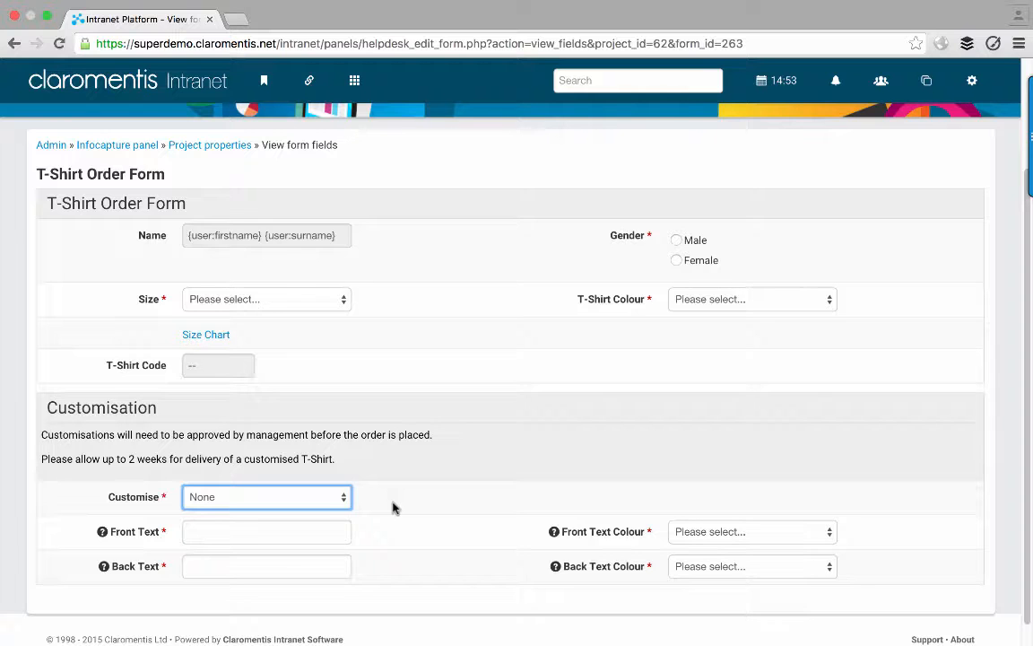
click(336, 496)
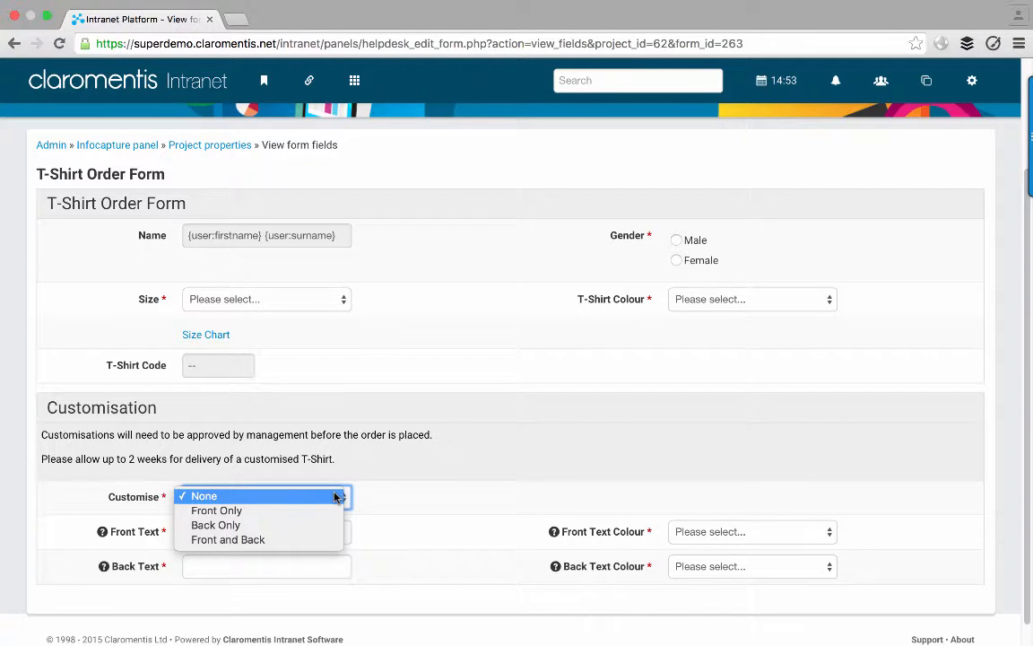
click(314, 510)
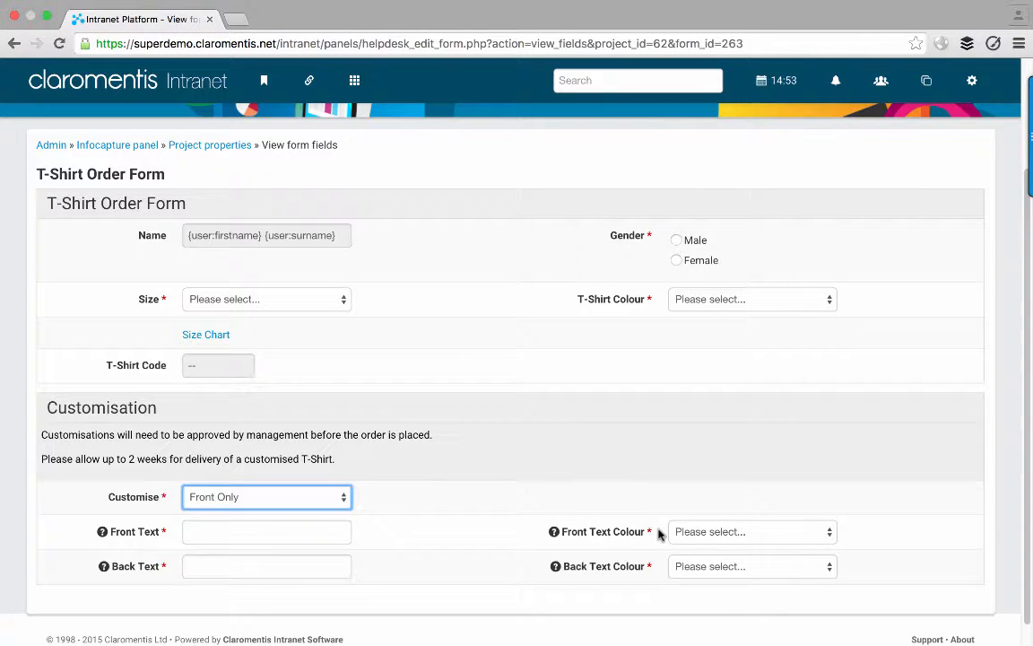
- Try Customise as Back Only and Front and Back, then return to Project properties
click(338, 496)
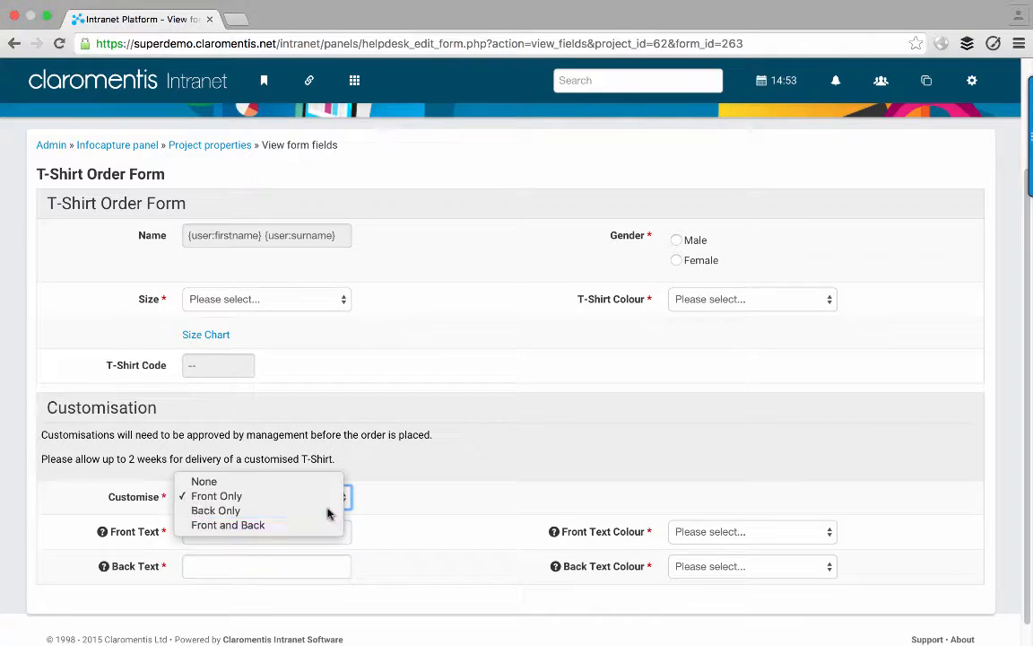
click(327, 513)
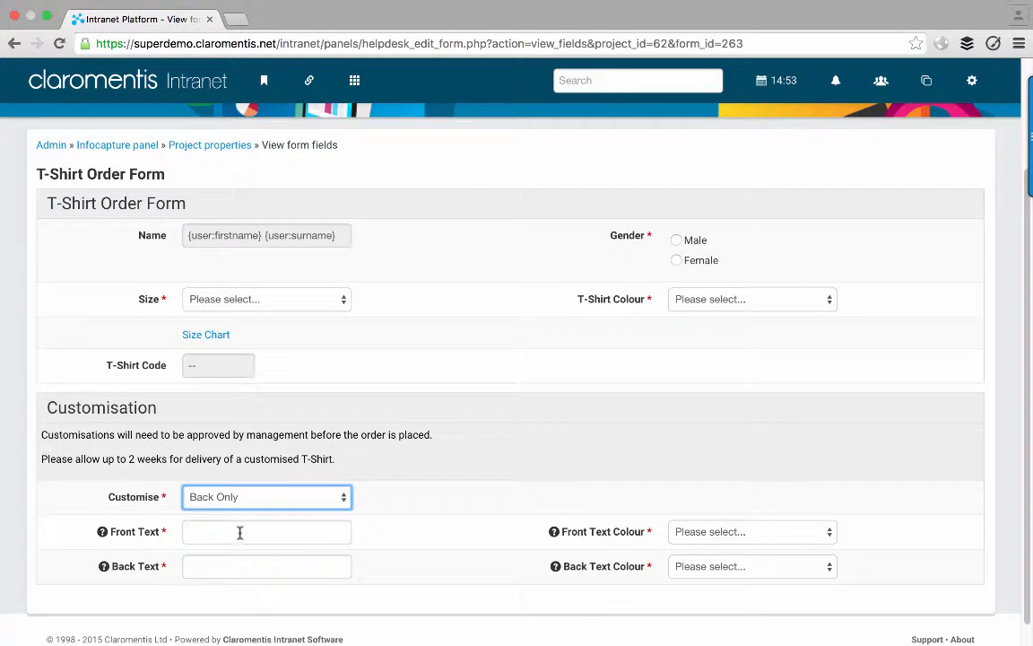
click(335, 495)
click(387, 517)
click(325, 498)
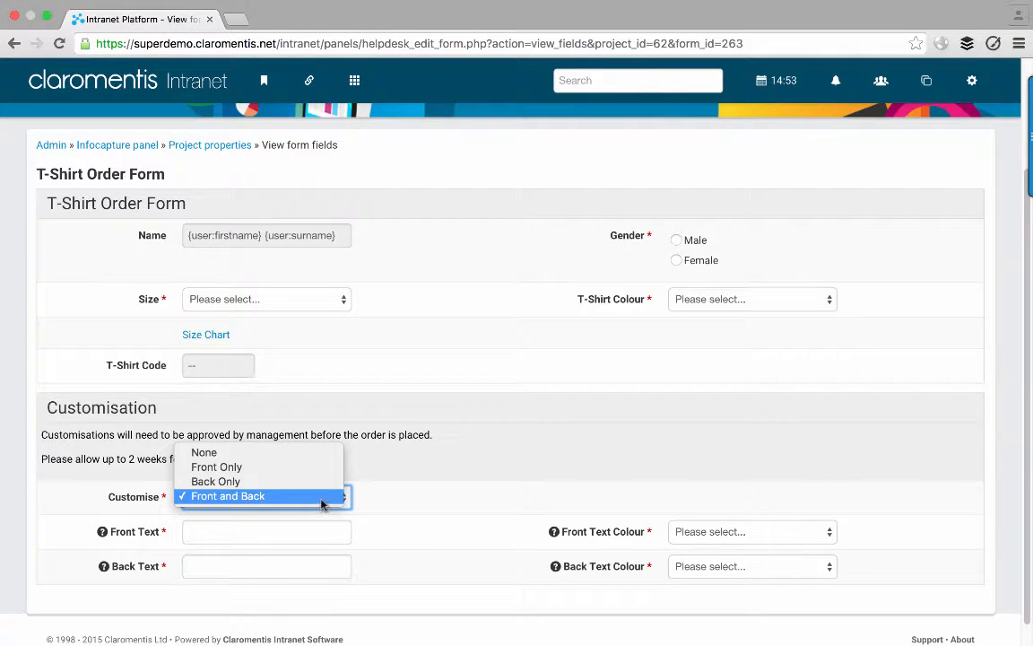
click(427, 489)
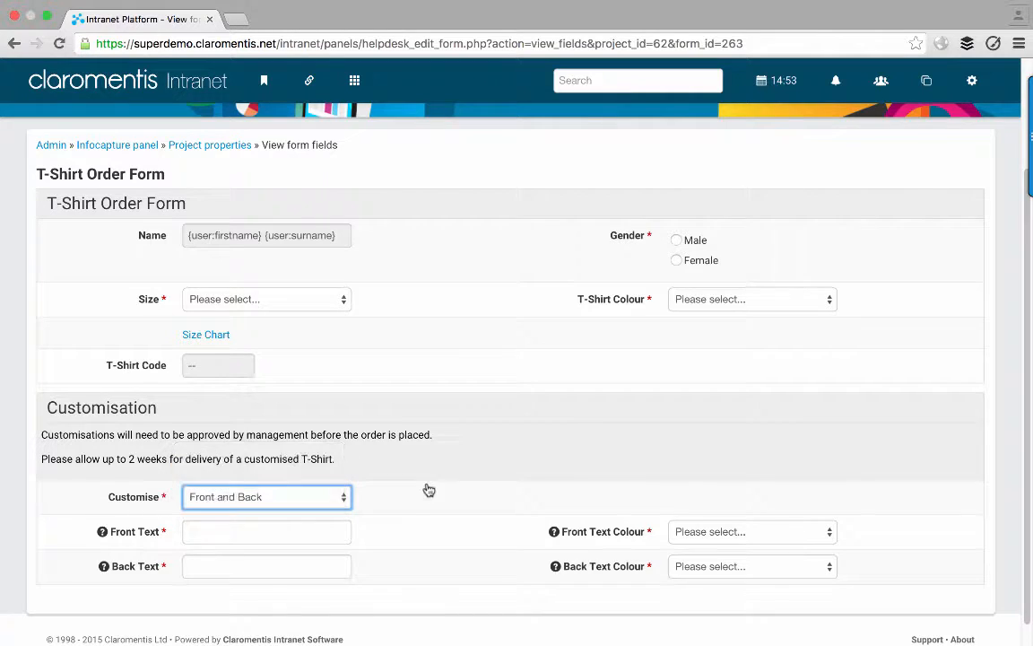
click(236, 148)
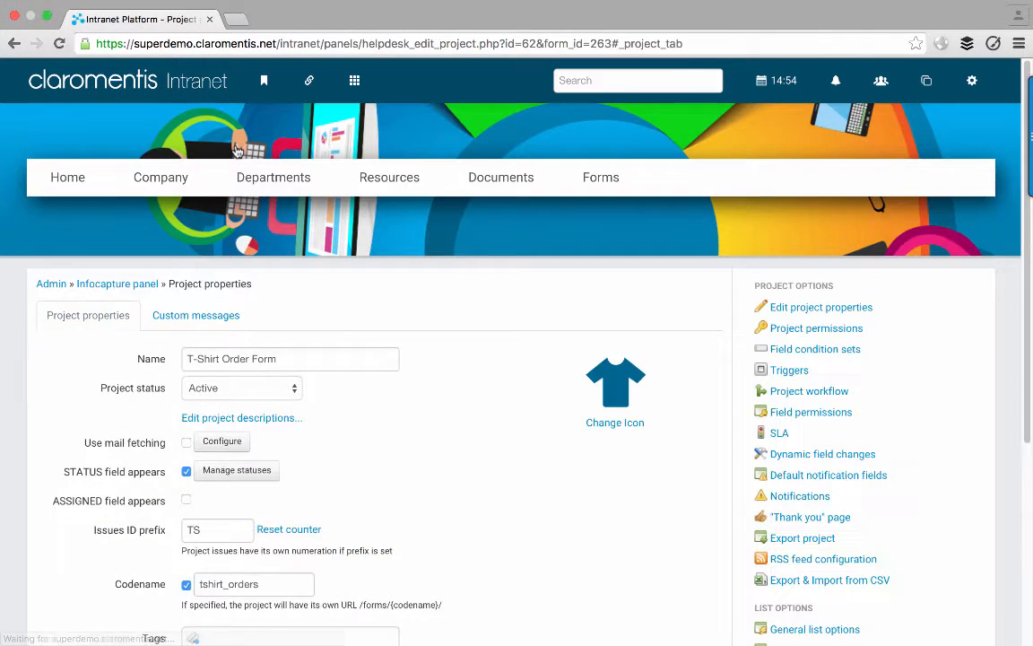
- Start another field condition set named 'Customise = Front Only'
click(774, 354)
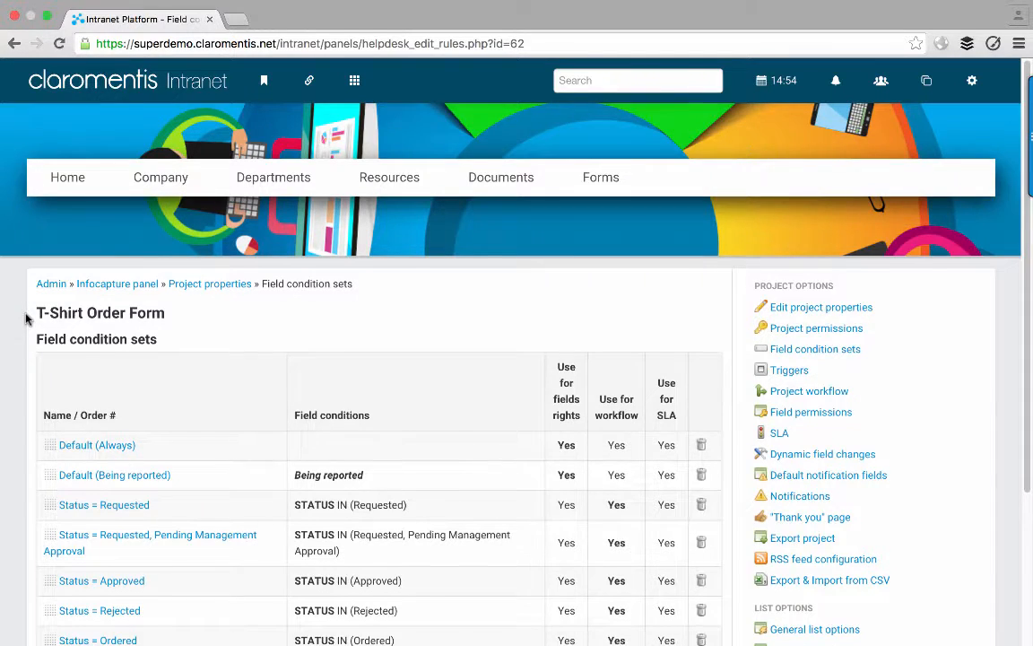
scroll(26, 318, down, 2)
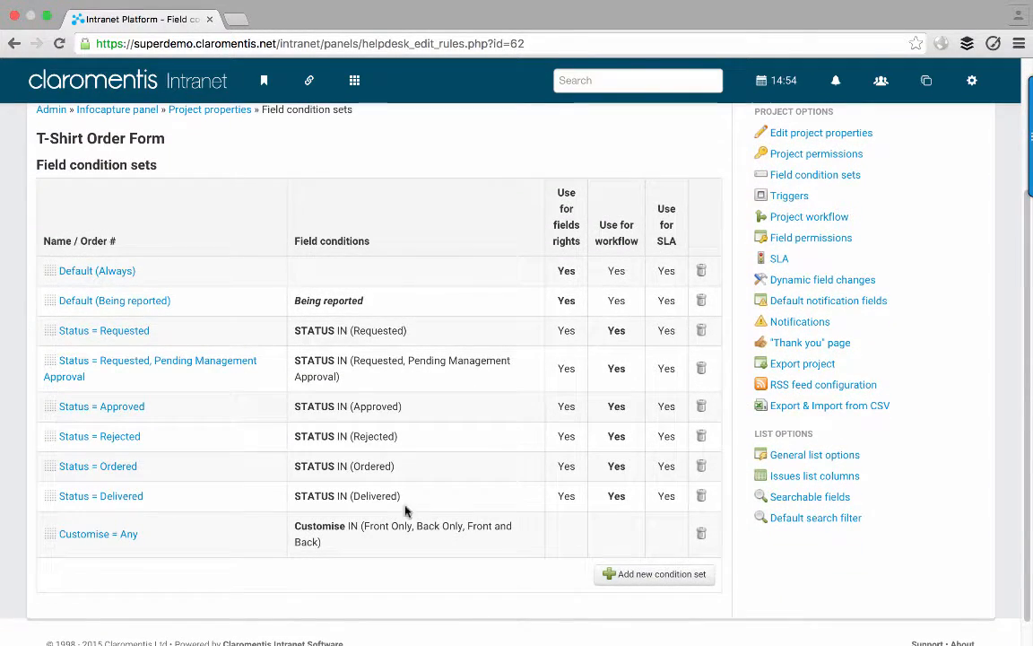
click(646, 575)
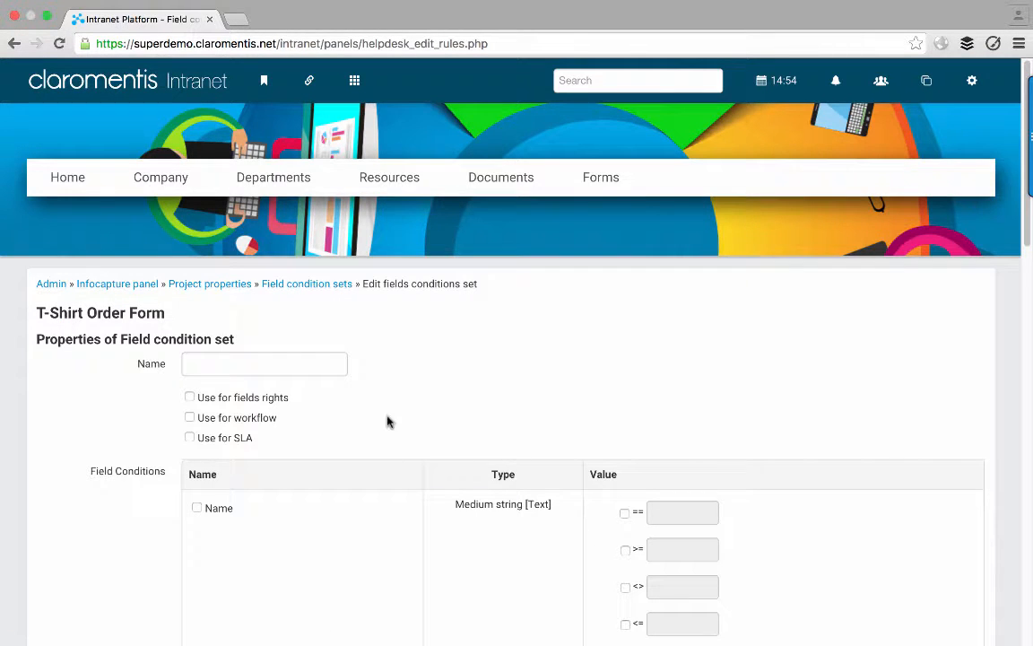
click(309, 365)
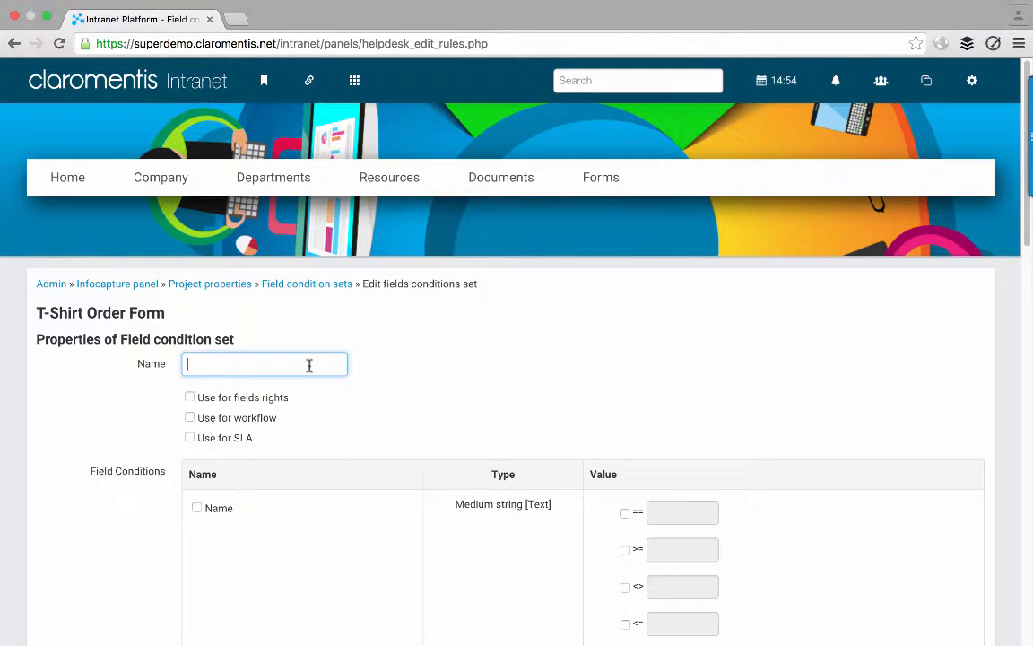
text(Customis)
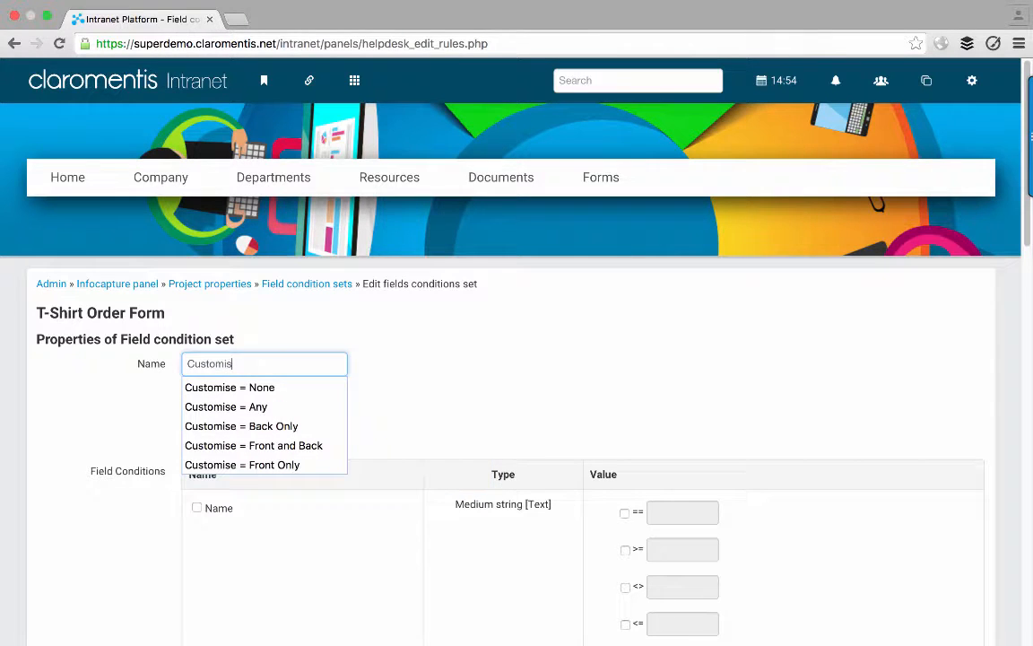
text(e = Front Only)
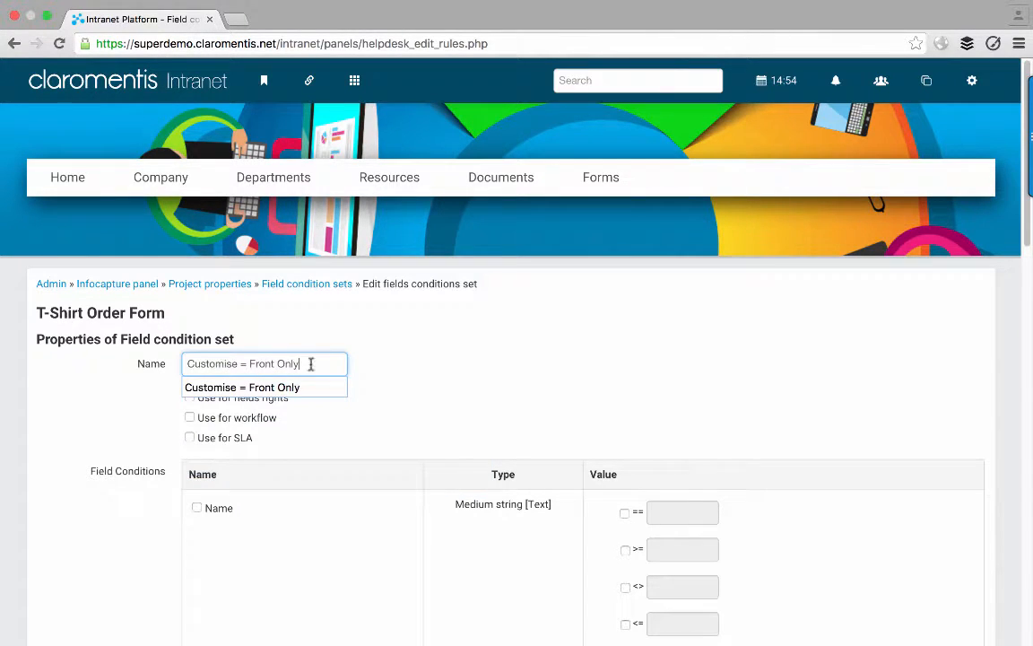
click(368, 362)
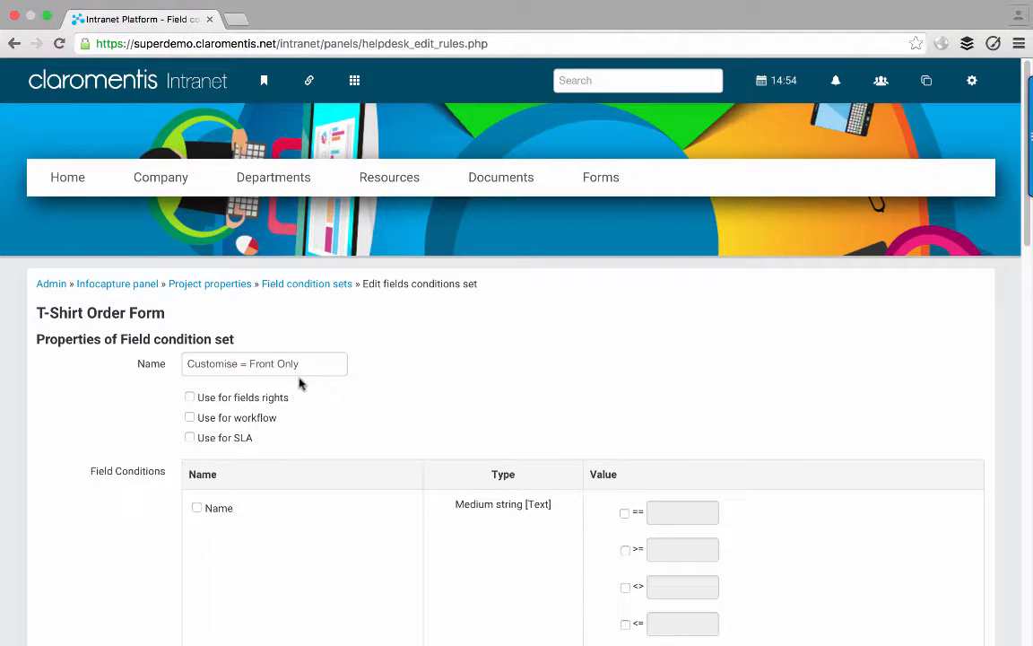
- Use it for field rights, match Customise IN (Front Only), and save
click(230, 400)
scroll(63, 388, down, 10)
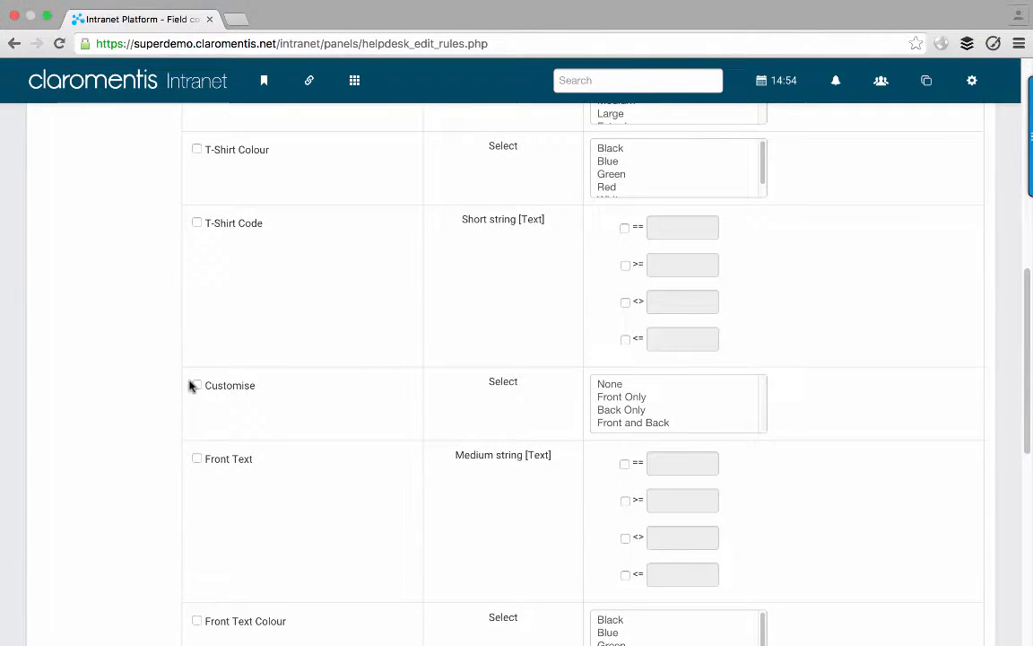
click(196, 386)
click(612, 398)
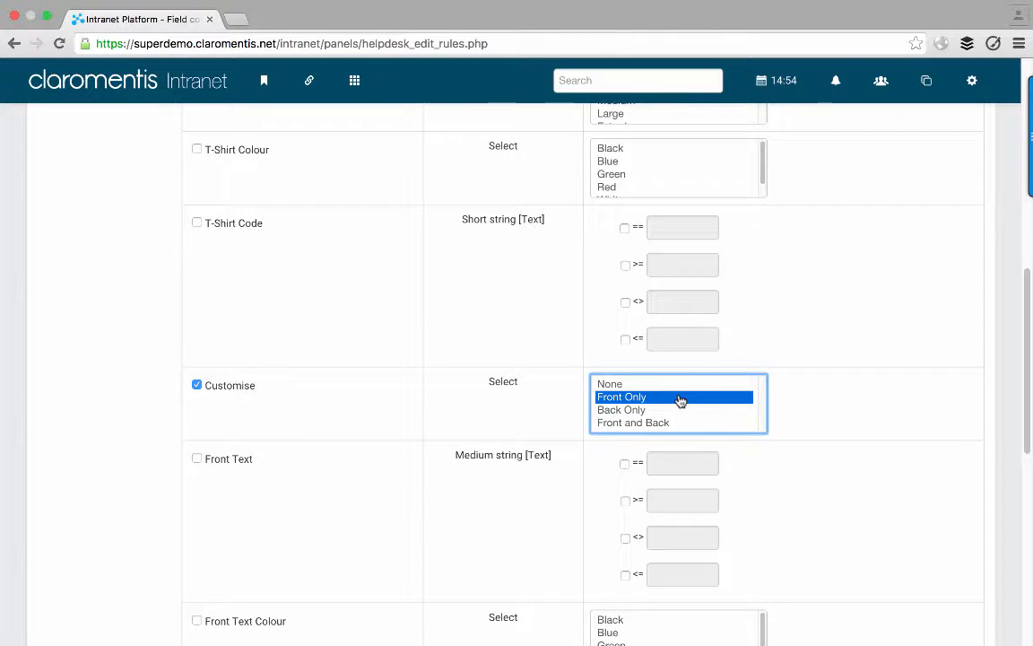
scroll(825, 394, down, 5)
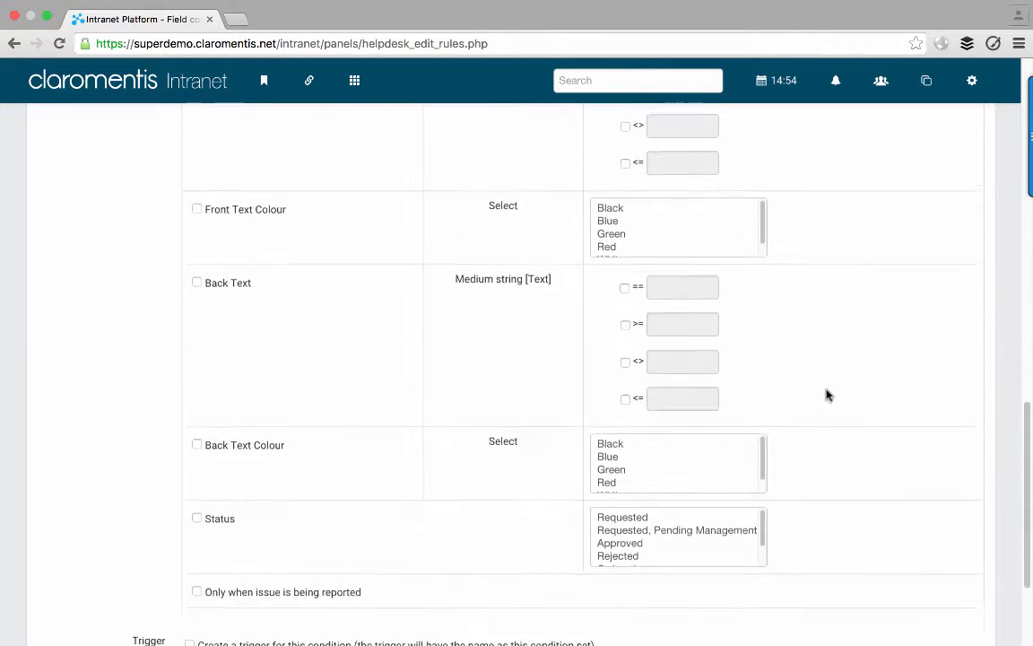
scroll(594, 614, down, 1)
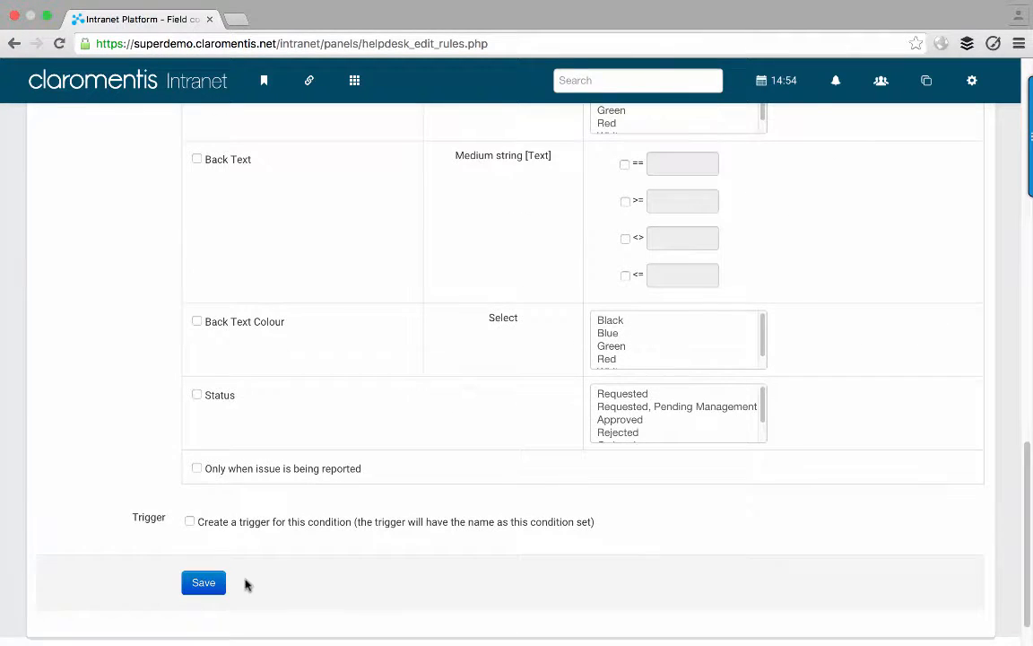
click(217, 584)
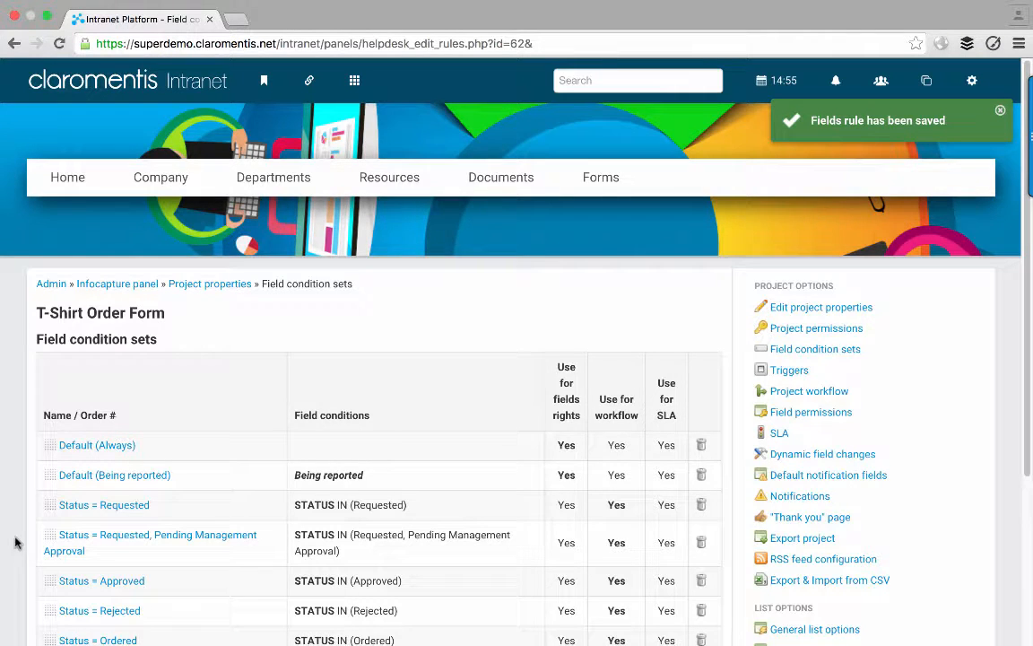
scroll(14, 541, down, 3)
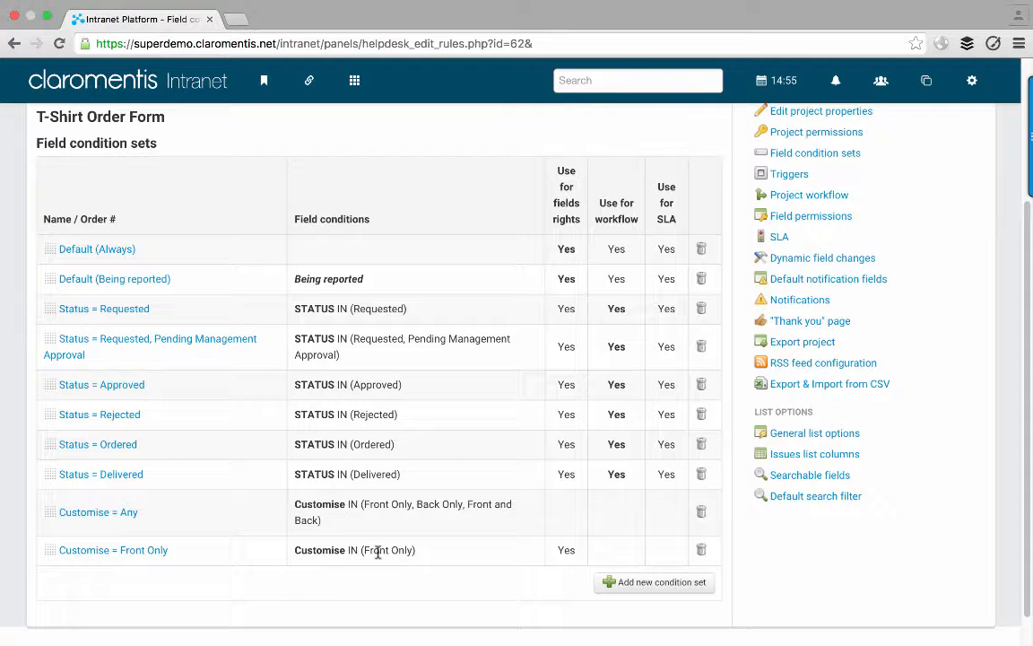
- Save a copy of Customise = Front Only renamed 'Customise = Back Only', matching Back Only customisation
click(160, 551)
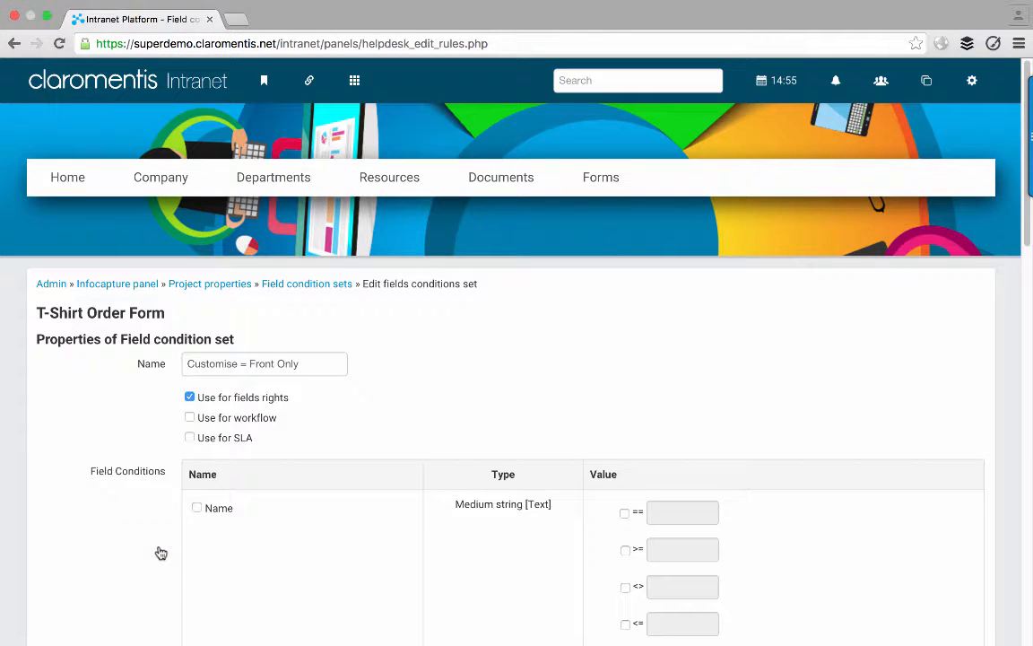
double_click(263, 363)
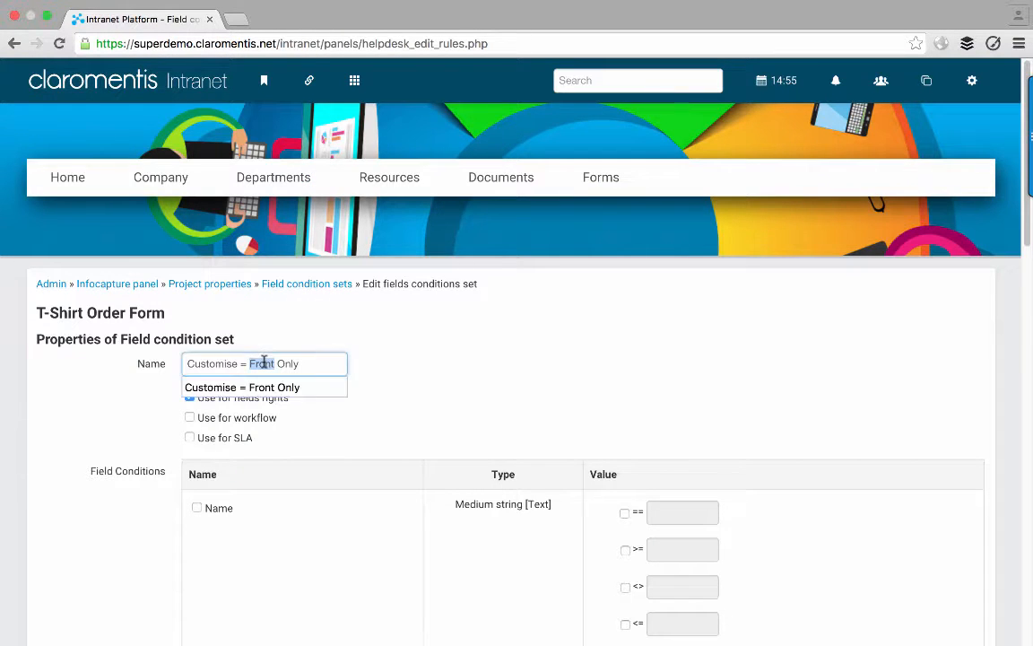
text(Back)
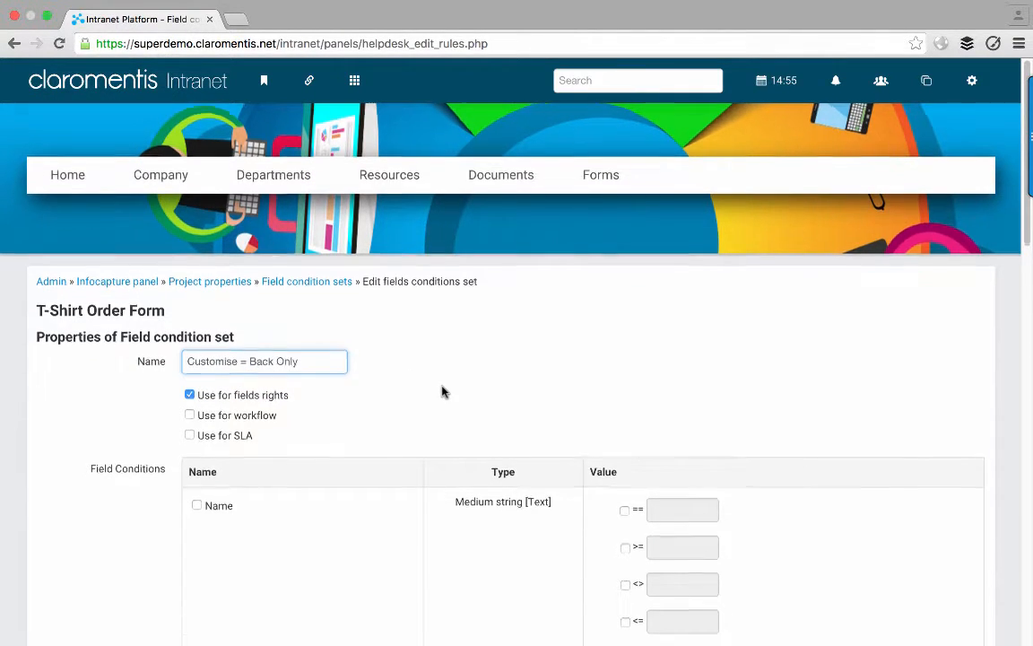
scroll(442, 391, down, 5)
scroll(443, 392, down, 4)
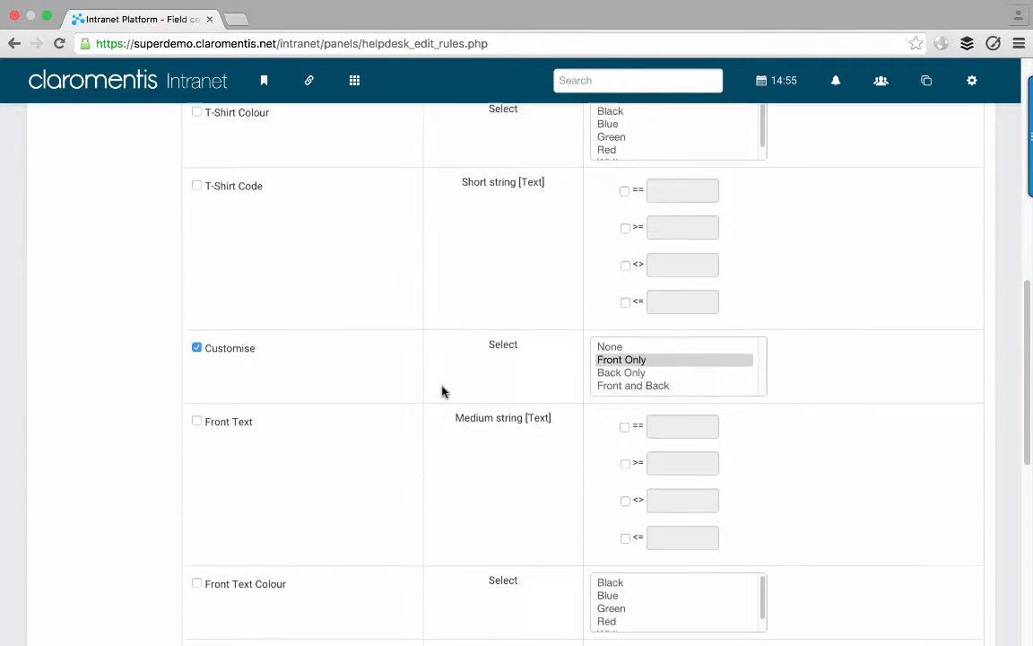
click(608, 369)
scroll(413, 376, down, 10)
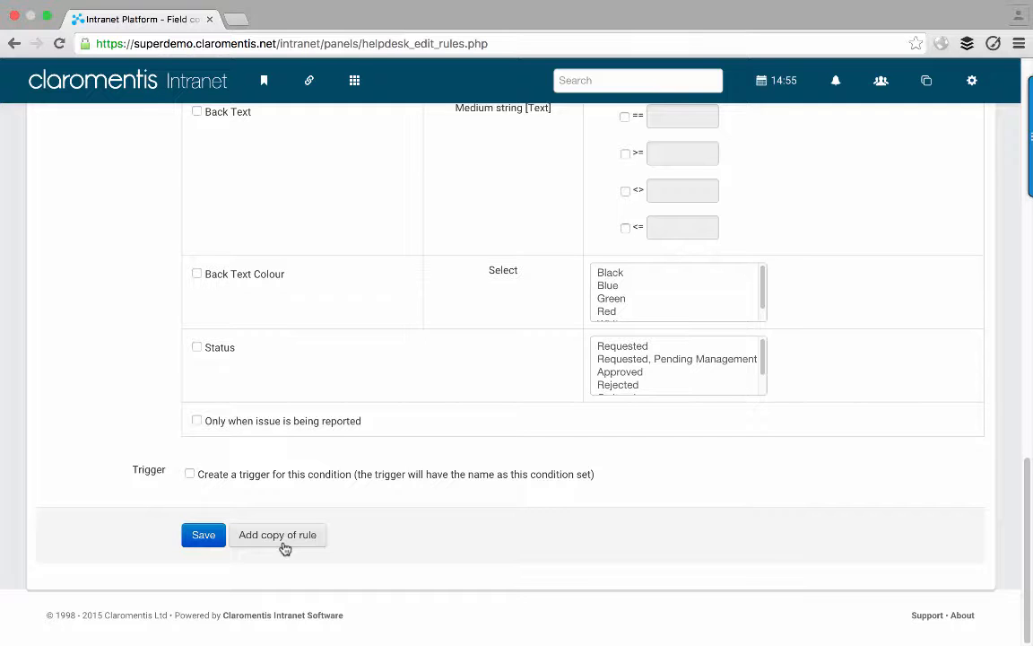
click(283, 543)
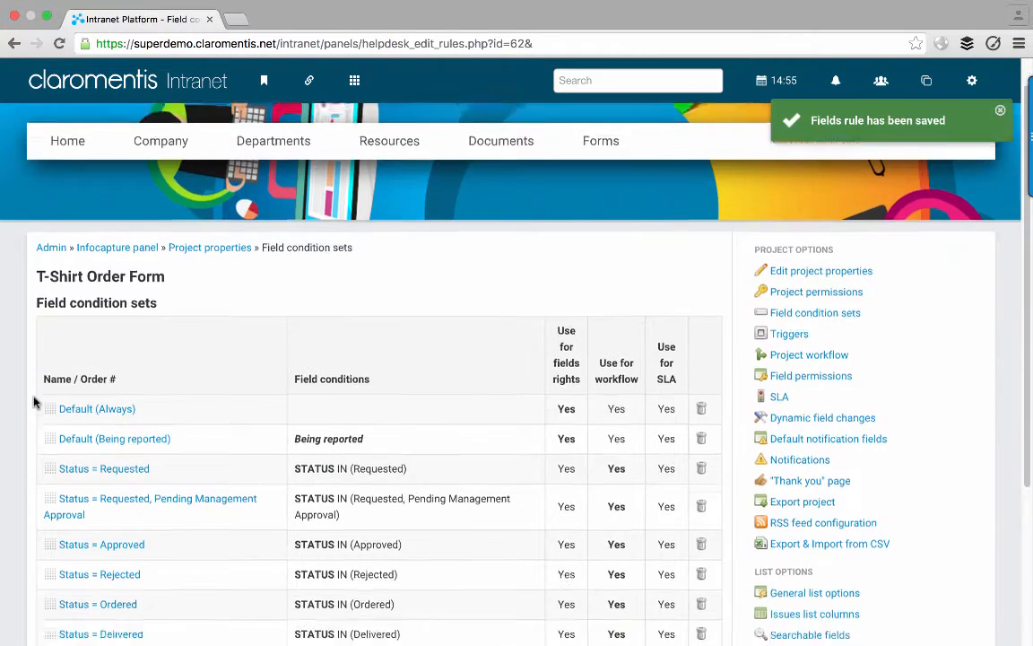
scroll(33, 402, down, 5)
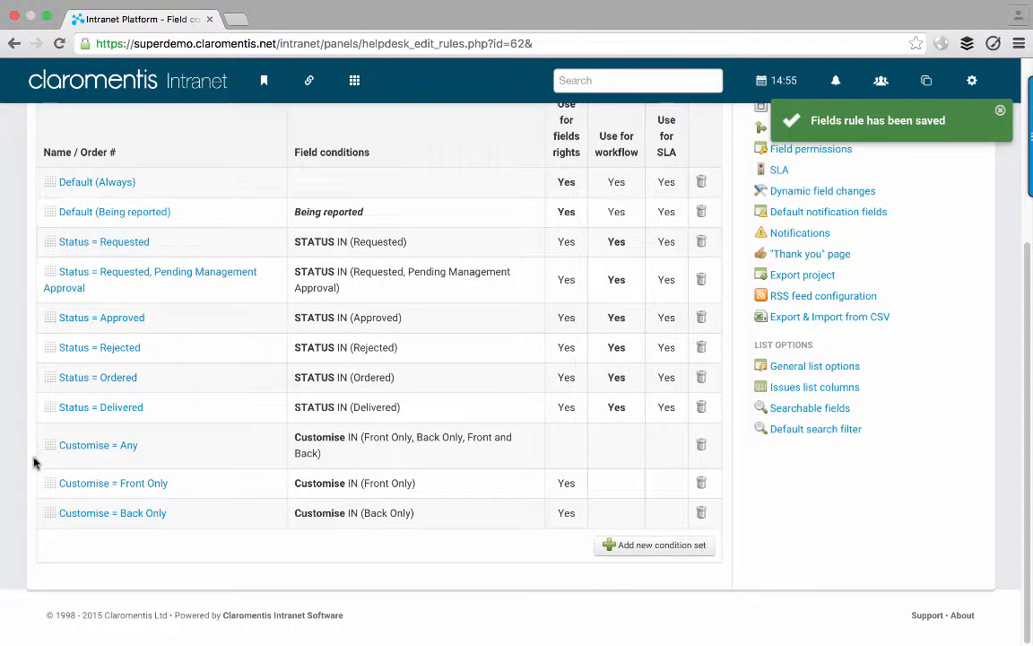
- Save a copy of Customise = Back Only renamed 'Customise = Front and Back', matching Front and Back
click(134, 515)
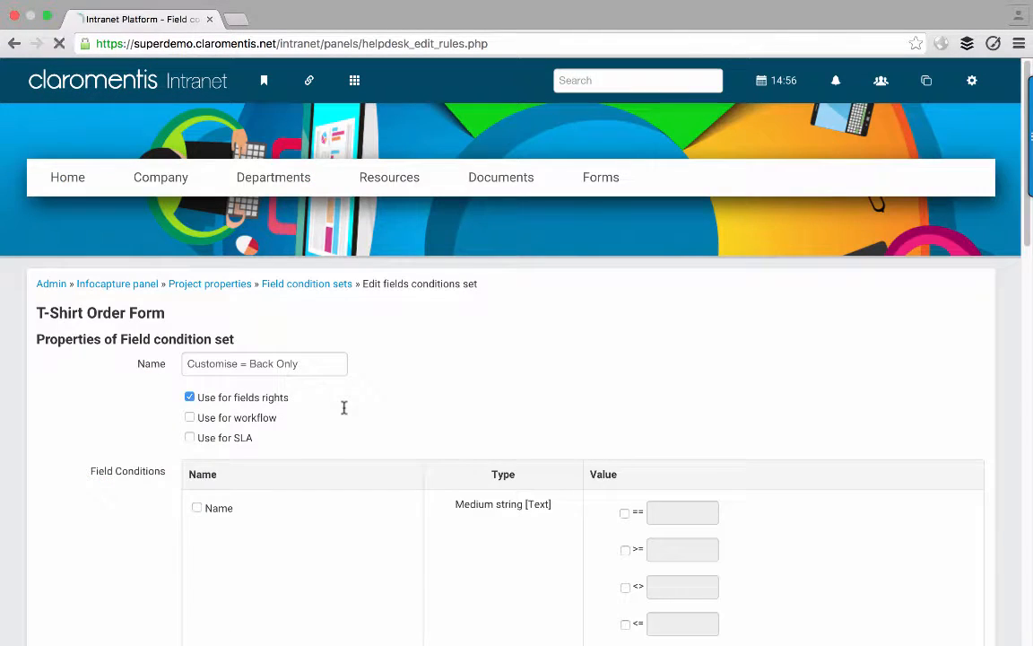
drag(251, 365, 331, 360)
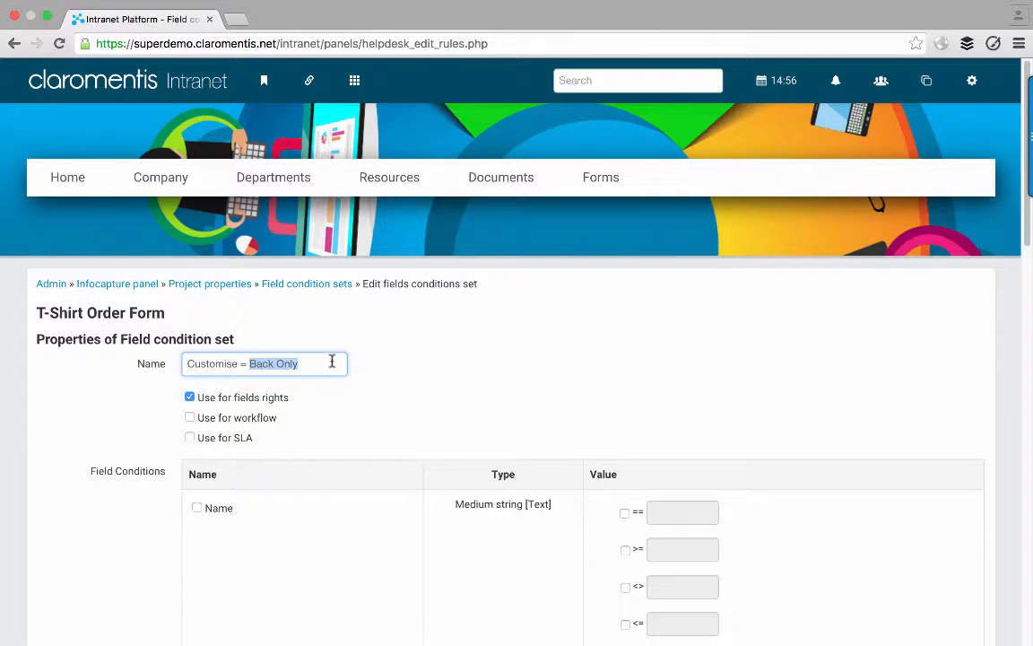
text(Front and Back)
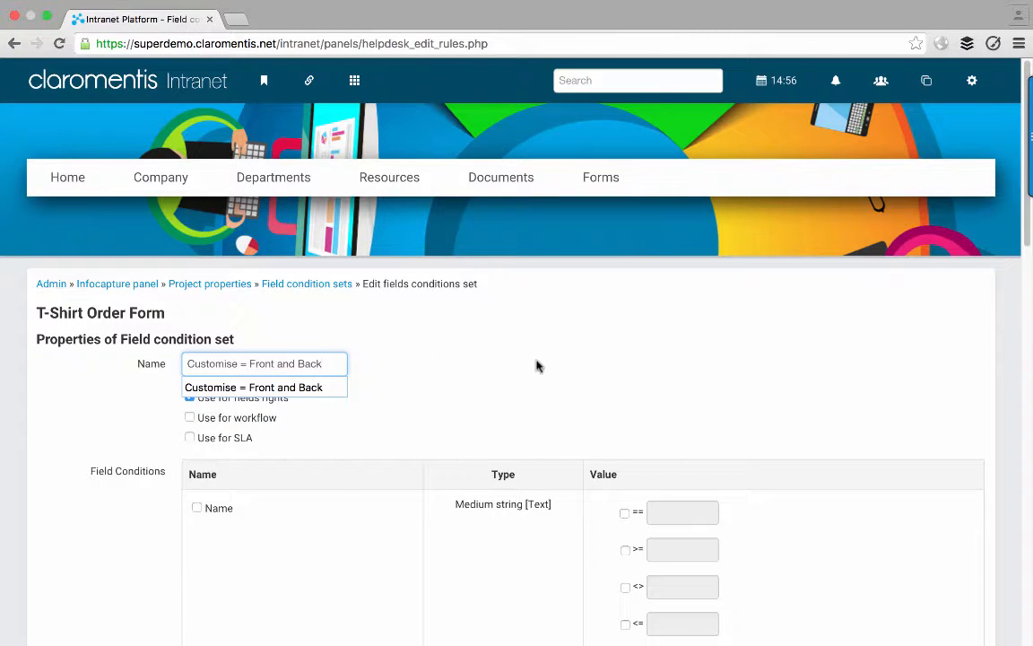
click(545, 364)
scroll(545, 364, down, 4)
scroll(544, 364, down, 5)
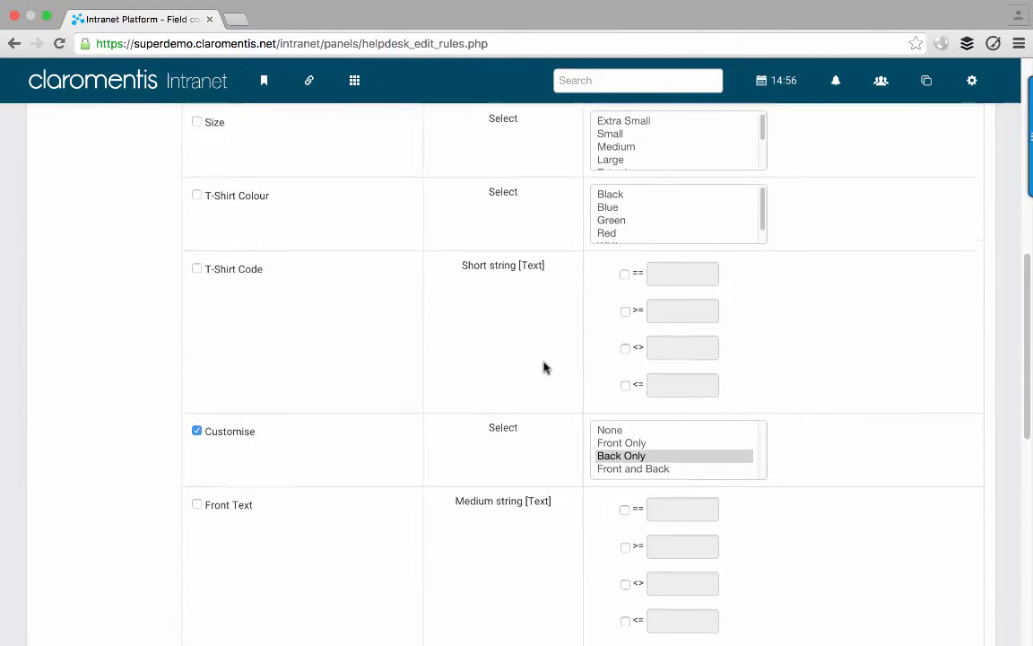
click(608, 462)
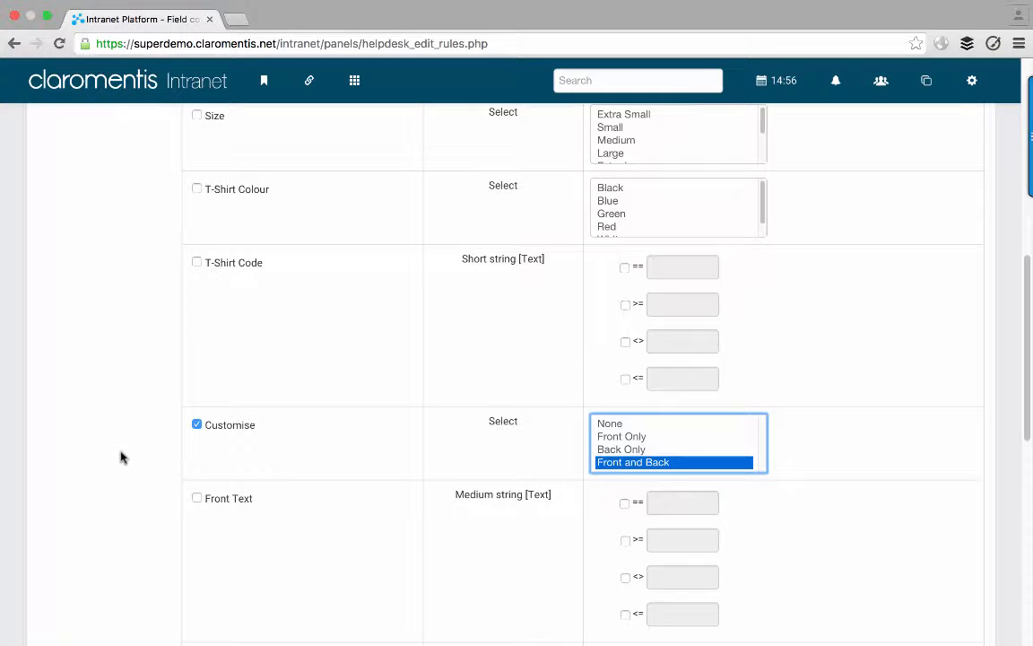
scroll(122, 457, down, 5)
scroll(122, 457, down, 3)
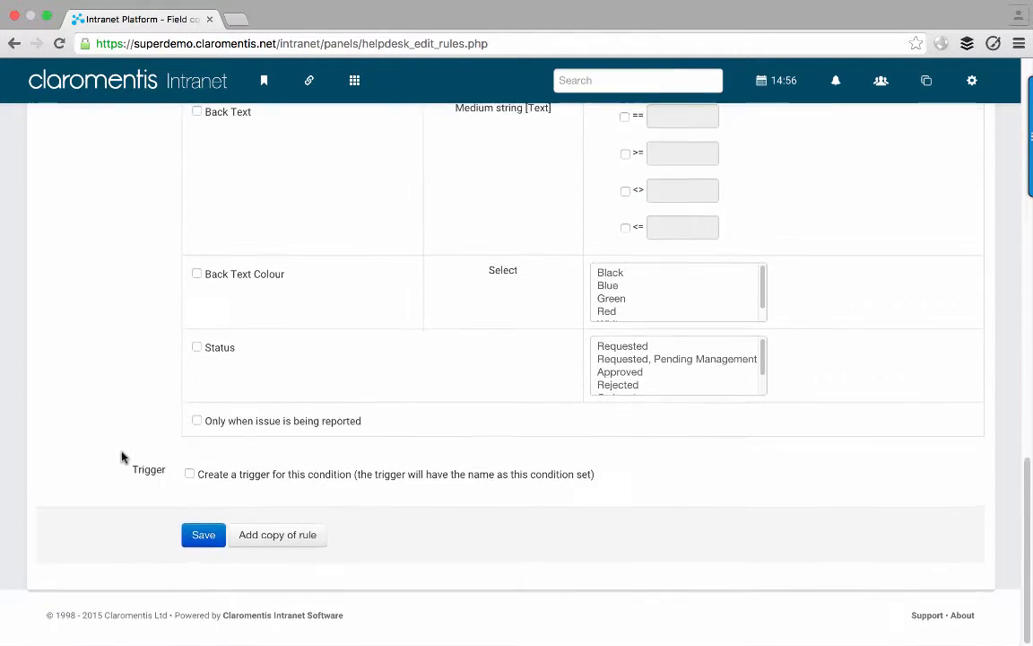
click(295, 540)
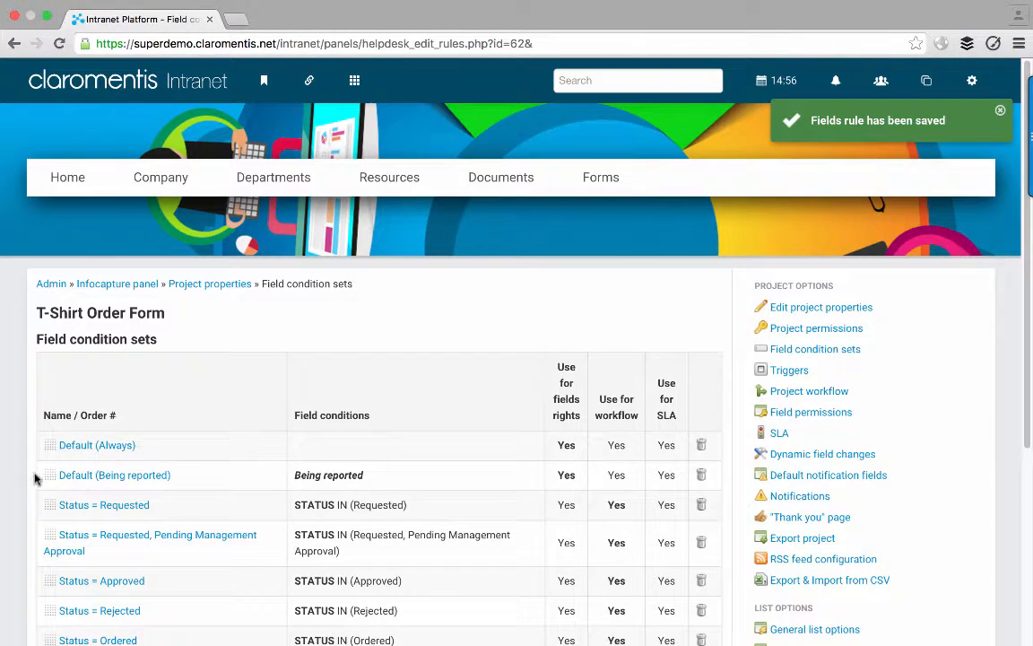
scroll(16, 468, down, 3)
scroll(16, 472, down, 1)
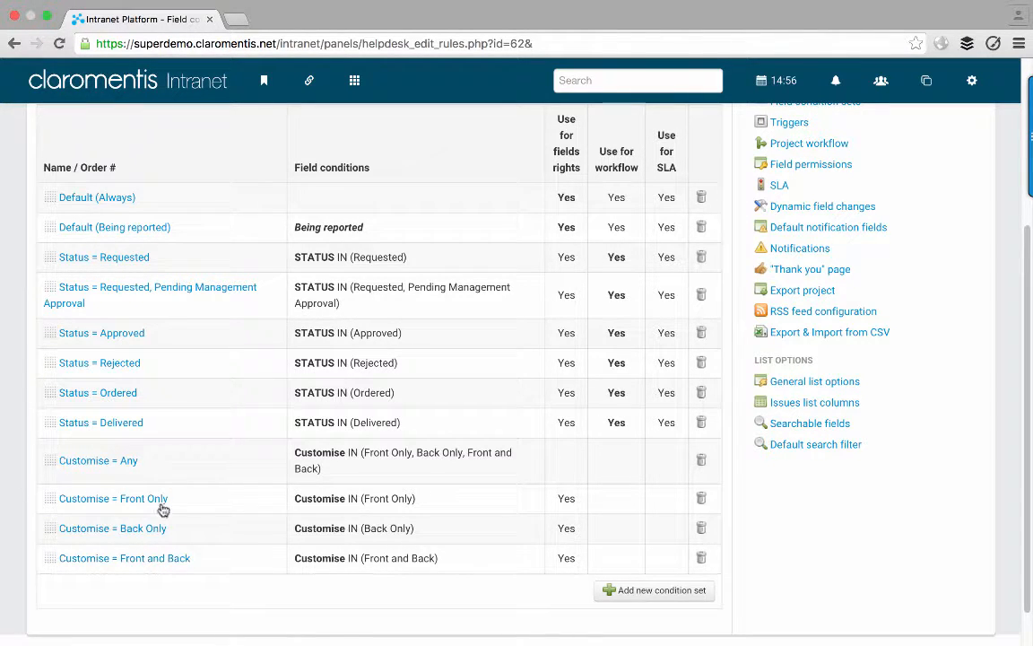
scroll(538, 476, up, 3)
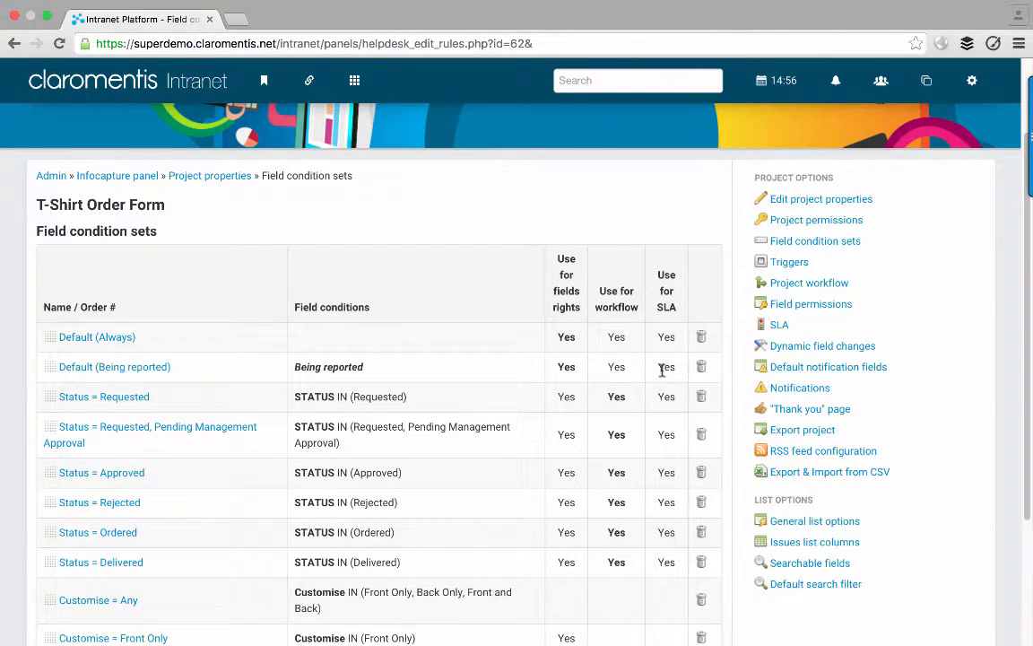
- Go from the form's Field permissions to Manage Groups and begin adding a new group
click(797, 306)
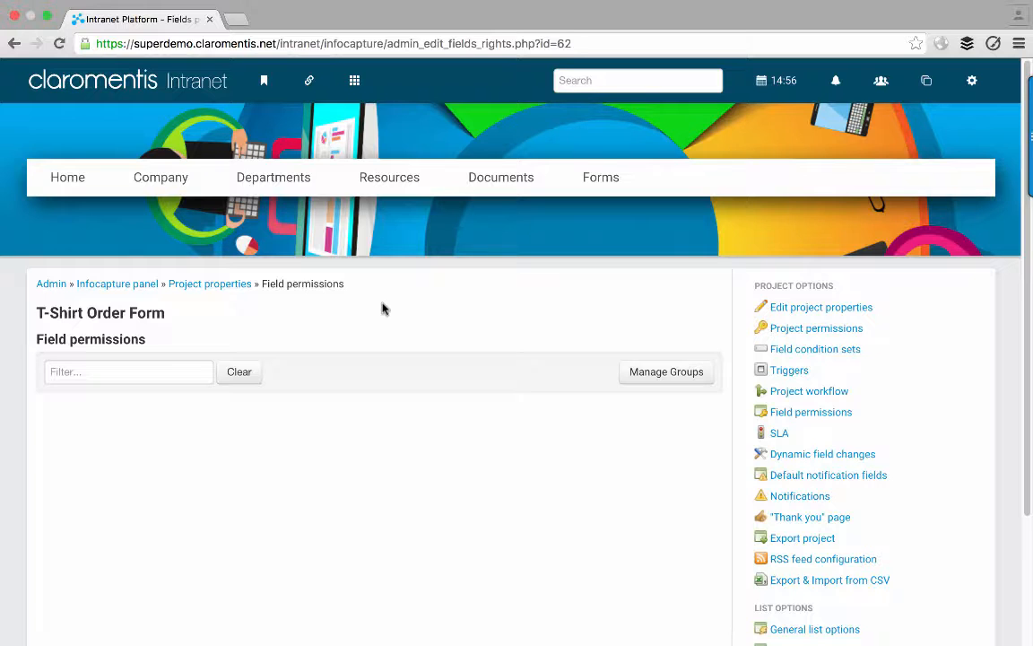
click(636, 374)
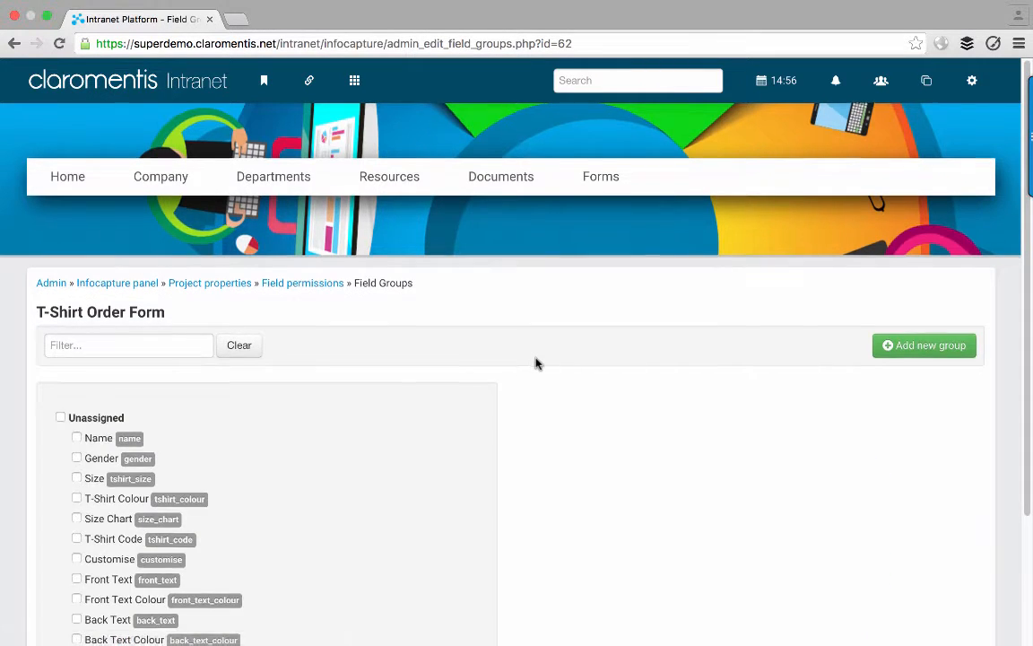
scroll(535, 363, down, 1)
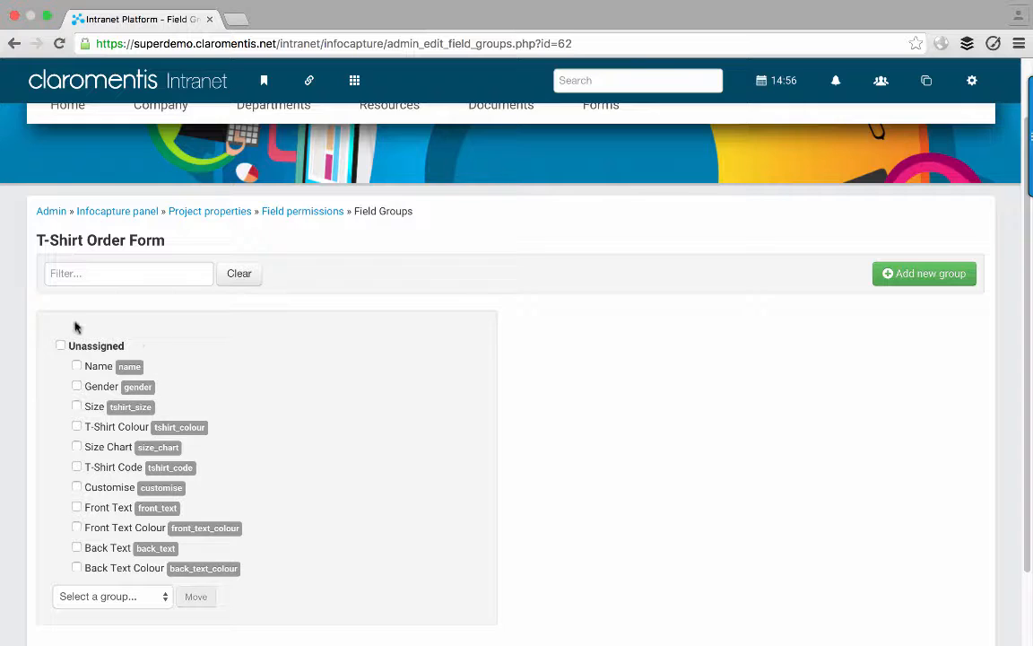
scroll(155, 381, down, 1)
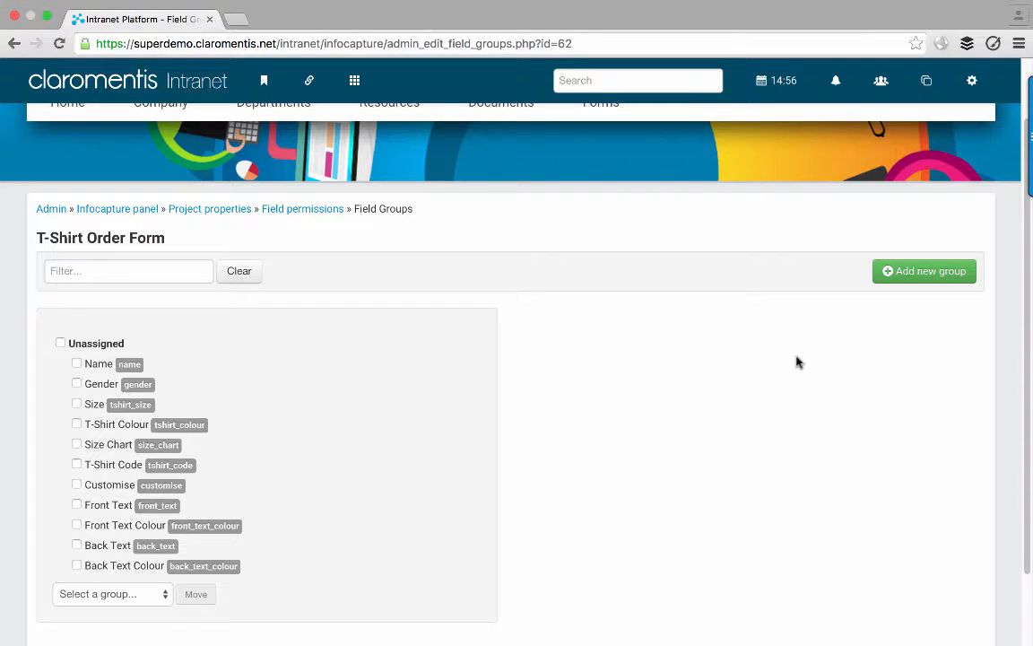
click(930, 276)
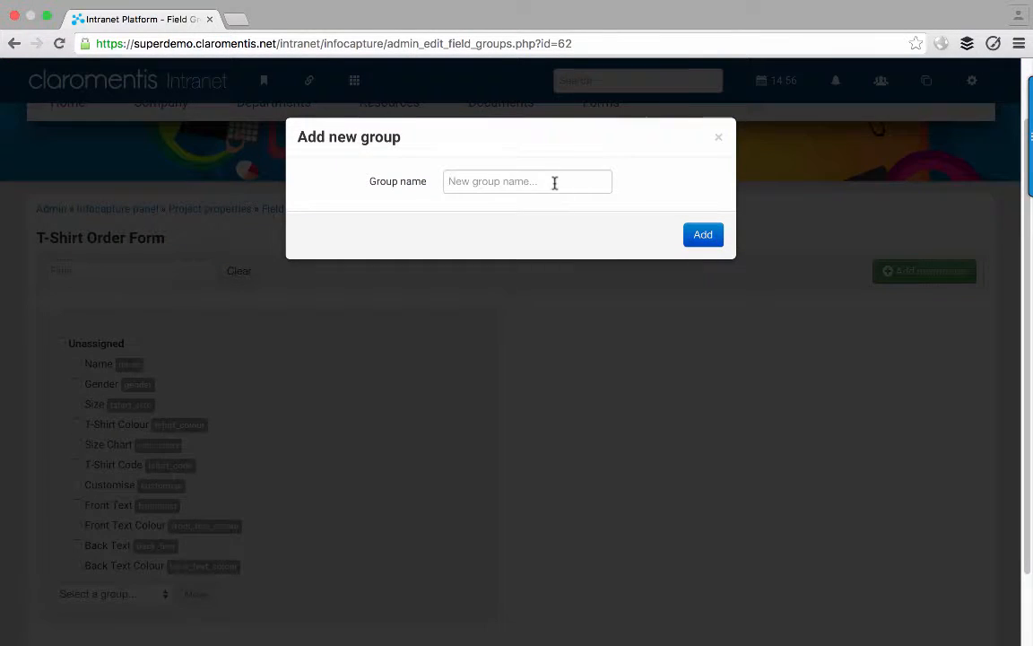
- Add two field groups named 'Front Customisations' and 'Back Customisations'
click(555, 182)
text(Front )
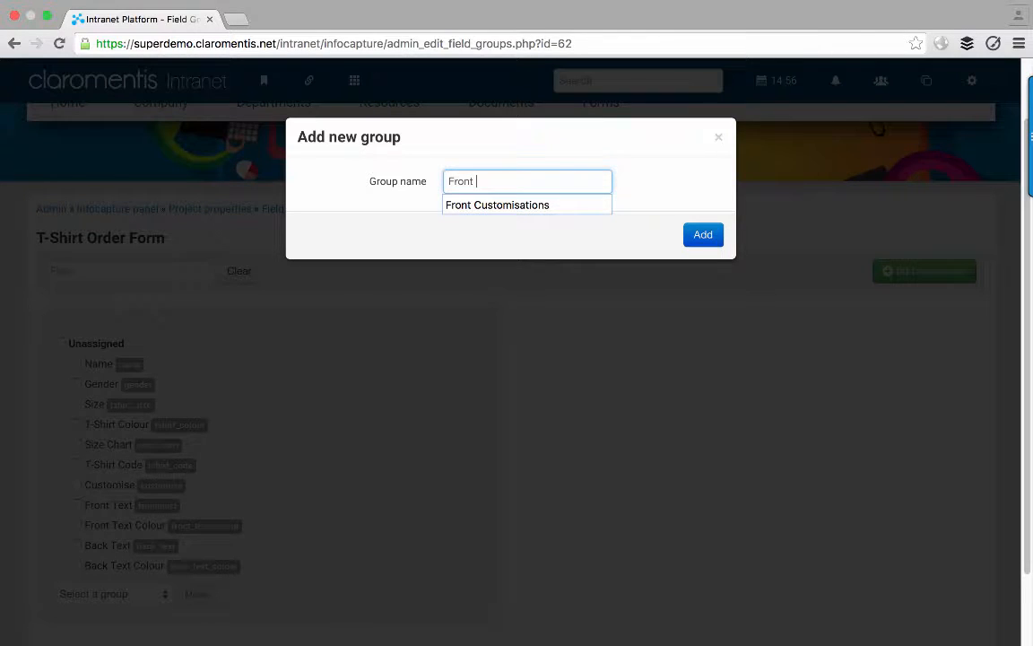
text(Cus)
key(Down)
key(Return)
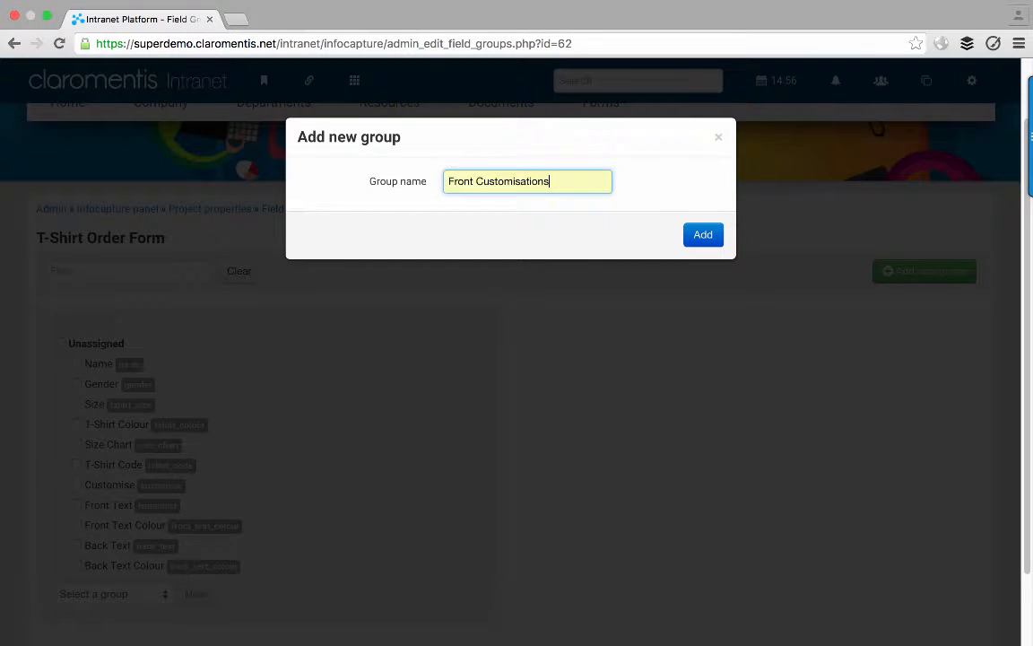
click(705, 235)
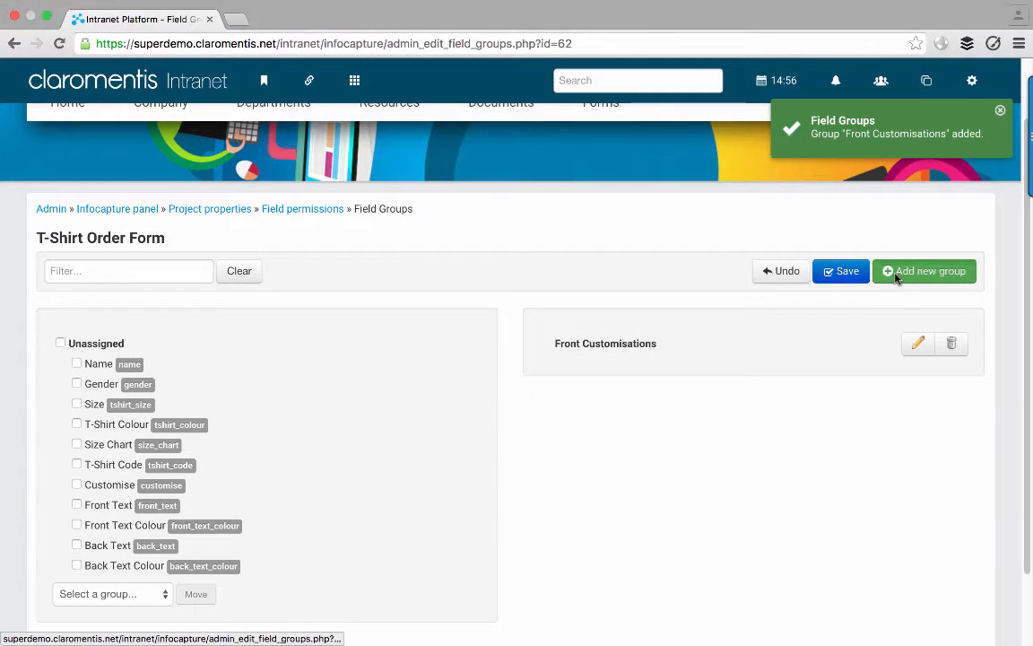
click(885, 272)
click(537, 170)
text(Back)
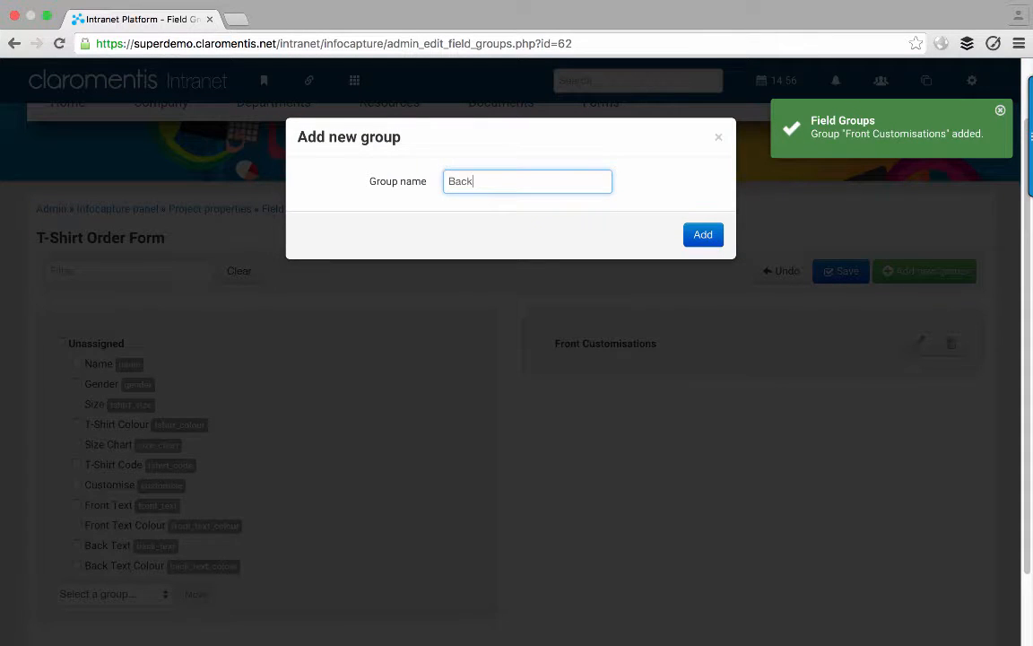
text( Customisat)
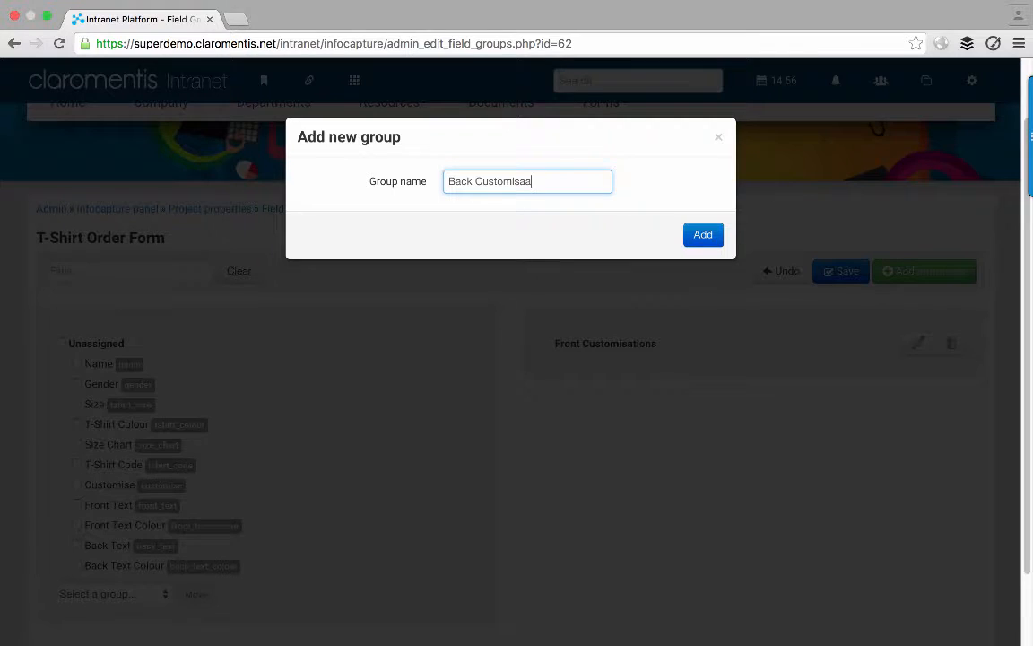
text(ions)
click(689, 234)
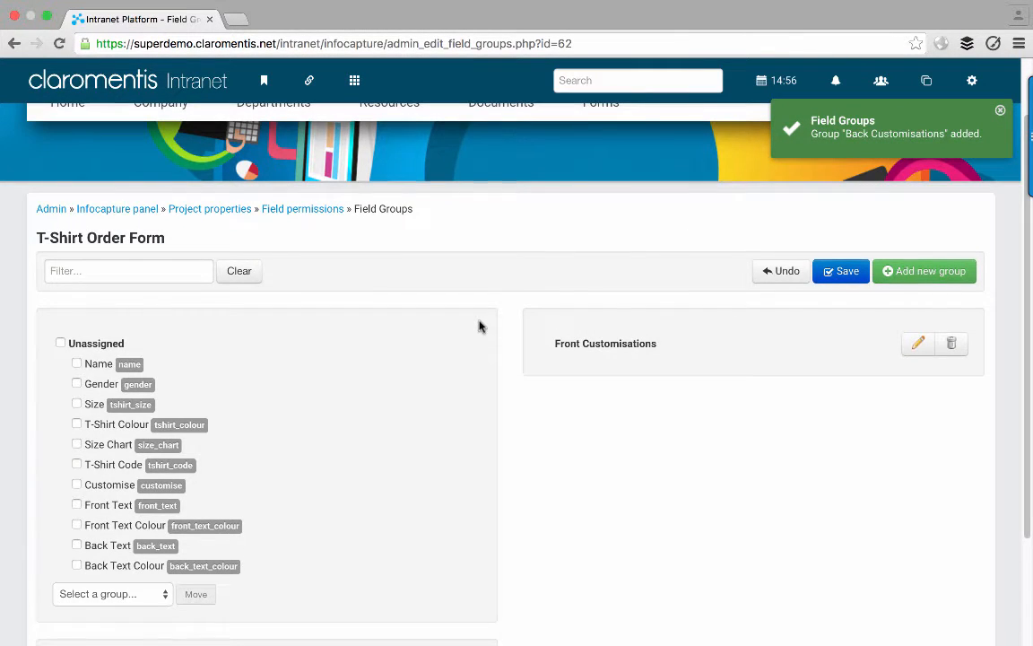
scroll(480, 326, down, 3)
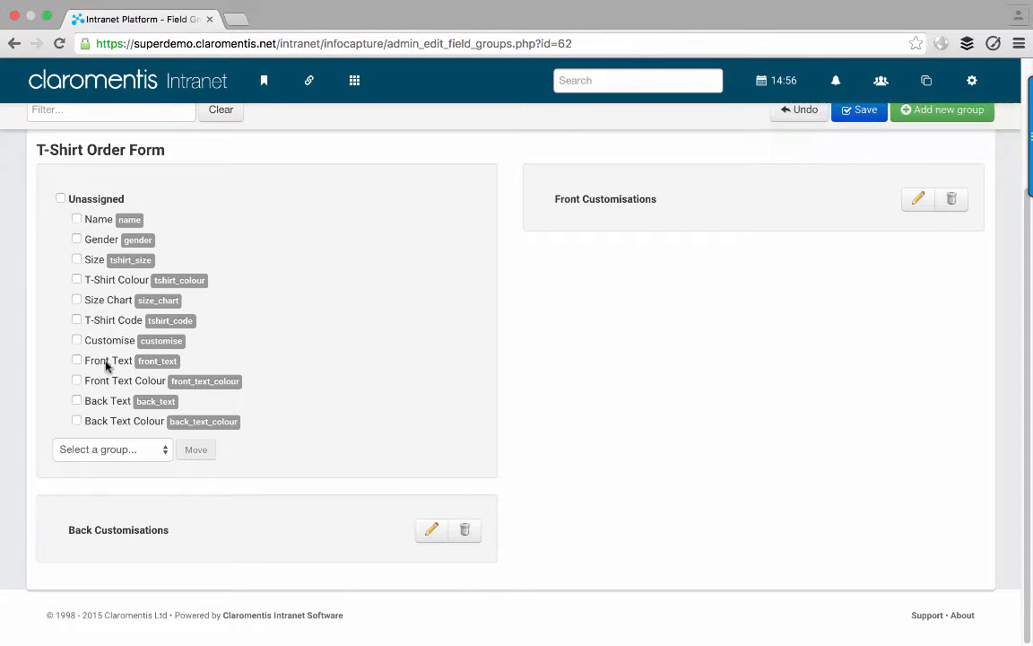
- Move the Front Text field into the Front Customisations group
click(77, 361)
click(115, 450)
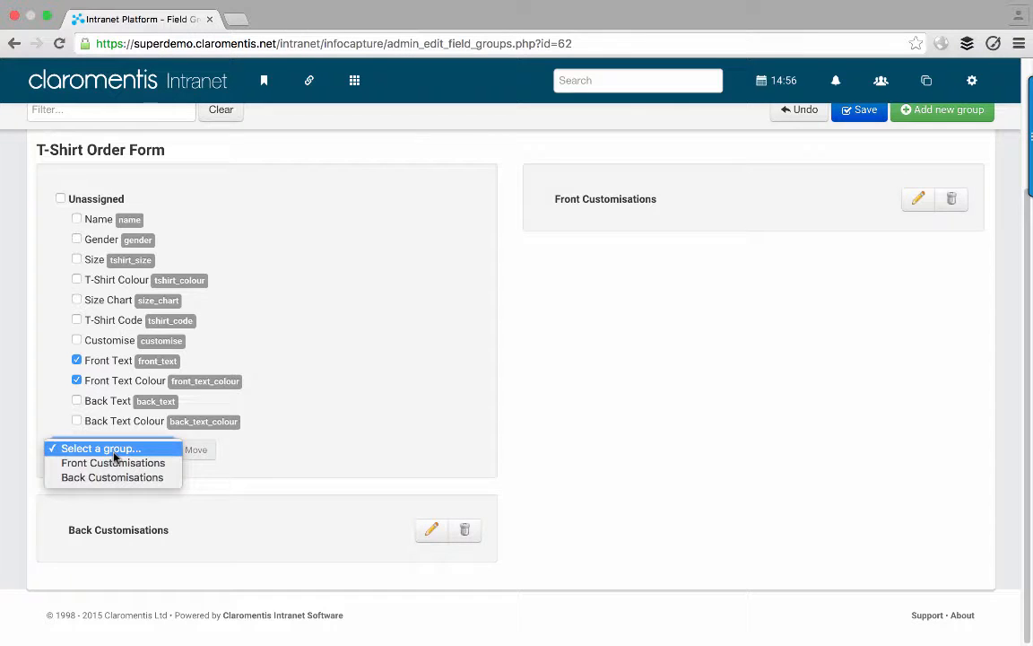
click(124, 463)
click(195, 452)
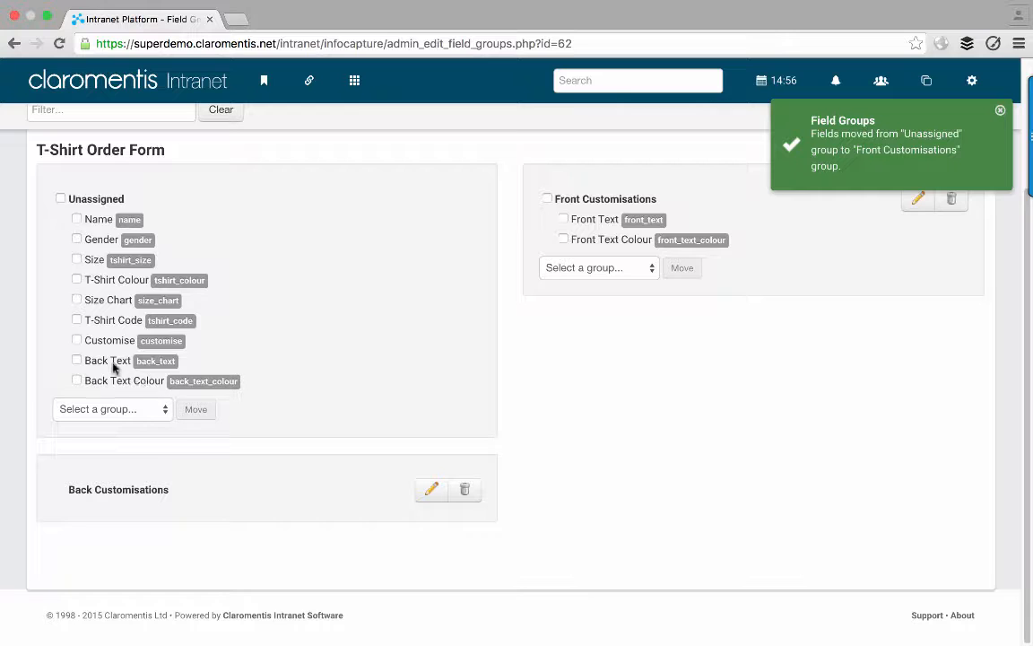
- Move Back Text and Back Text Colour into Back Customisations, save, and return to Field permissions
click(106, 360)
click(114, 377)
click(124, 410)
click(133, 439)
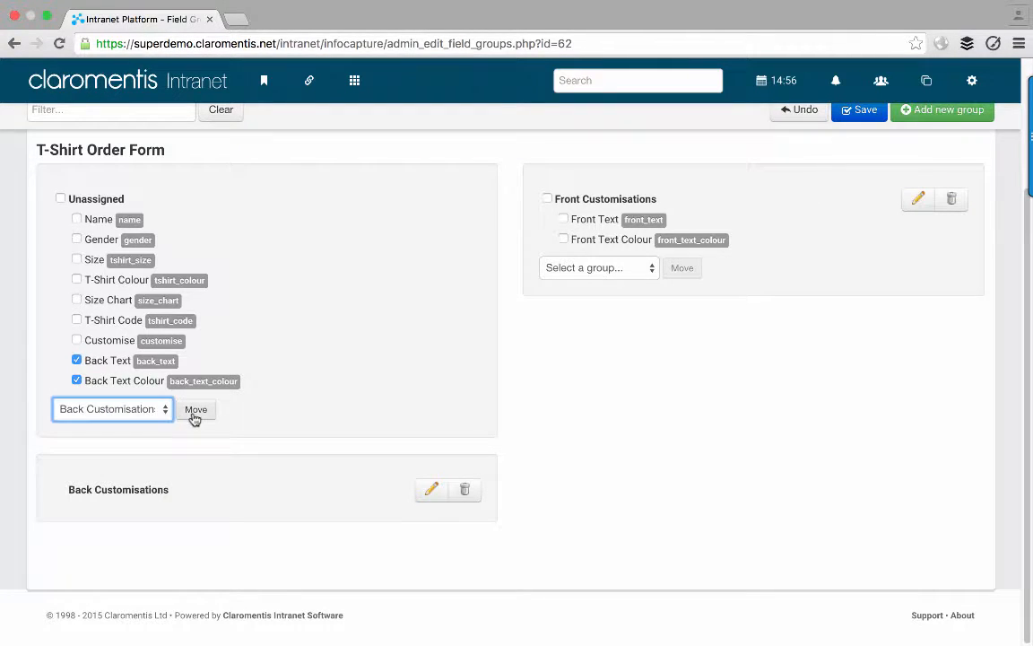
click(194, 410)
scroll(435, 413, up, 3)
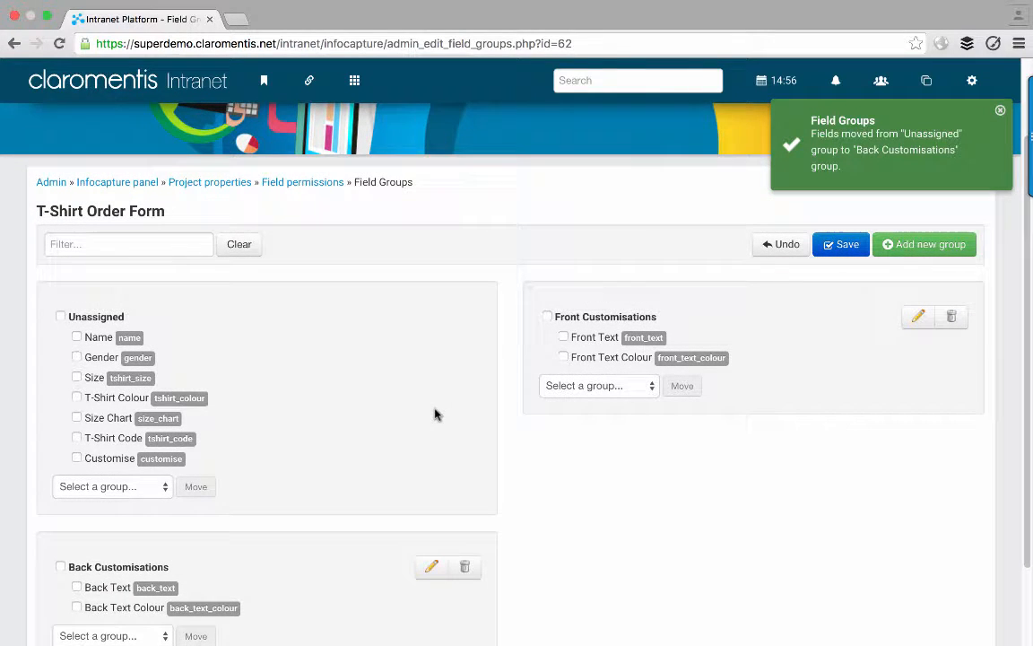
click(832, 250)
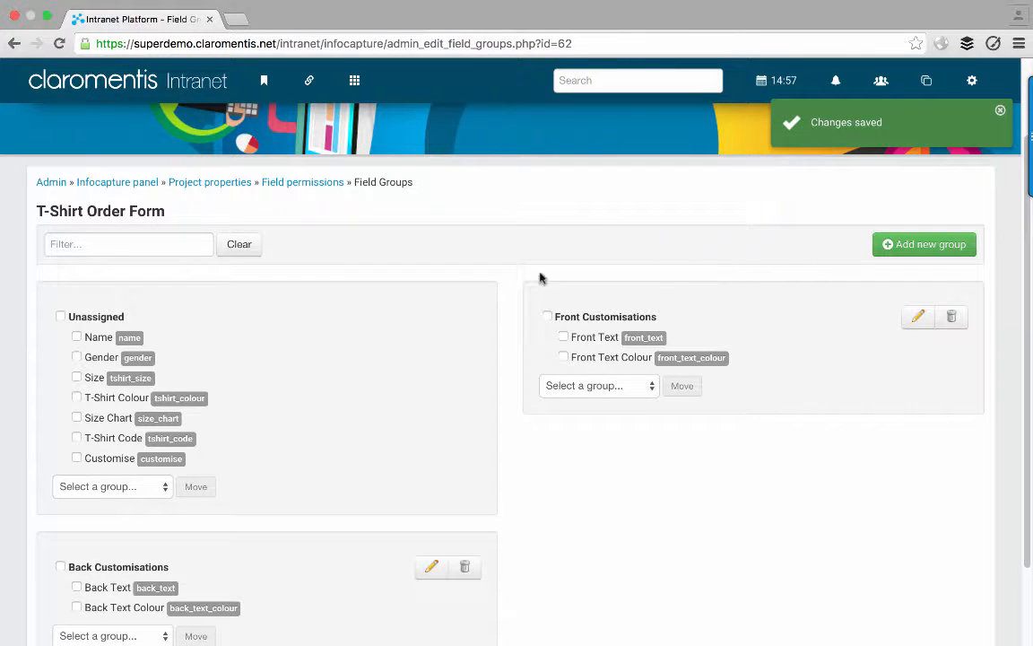
click(309, 183)
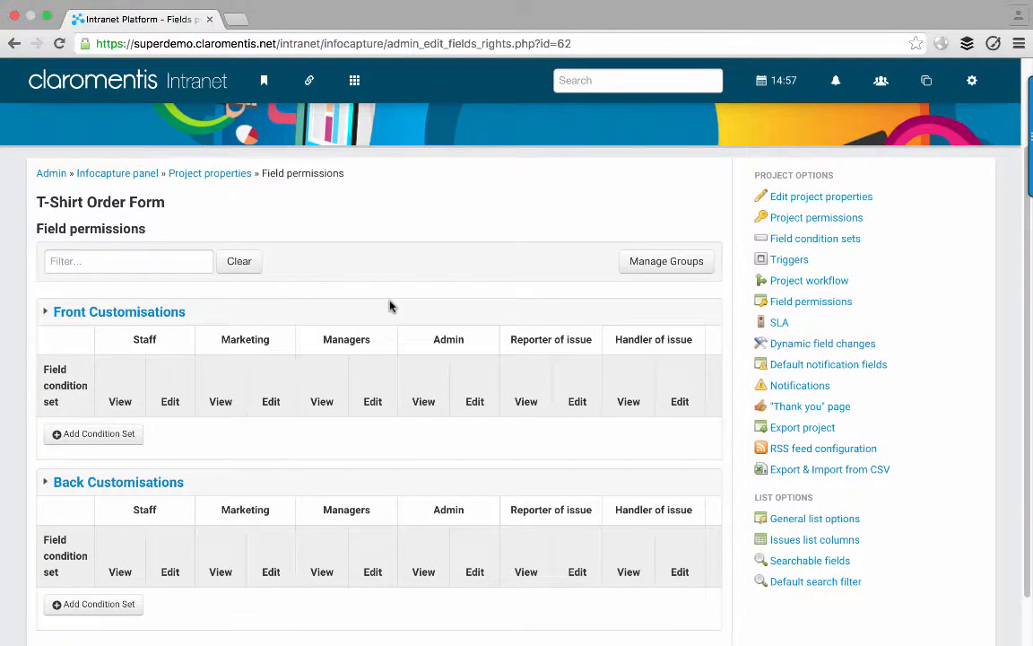
click(127, 311)
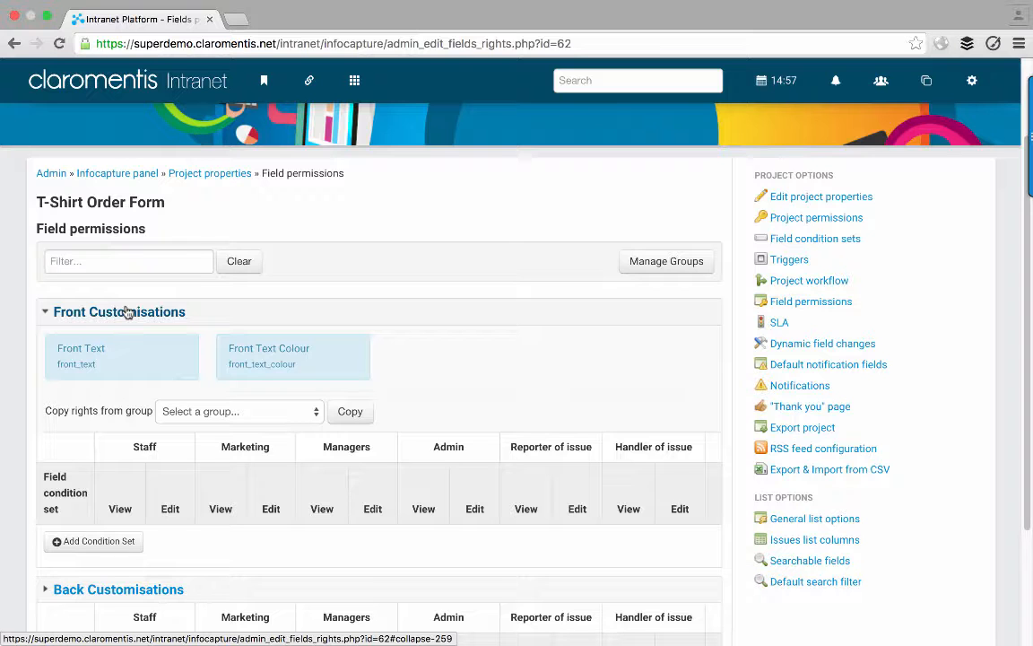
click(128, 311)
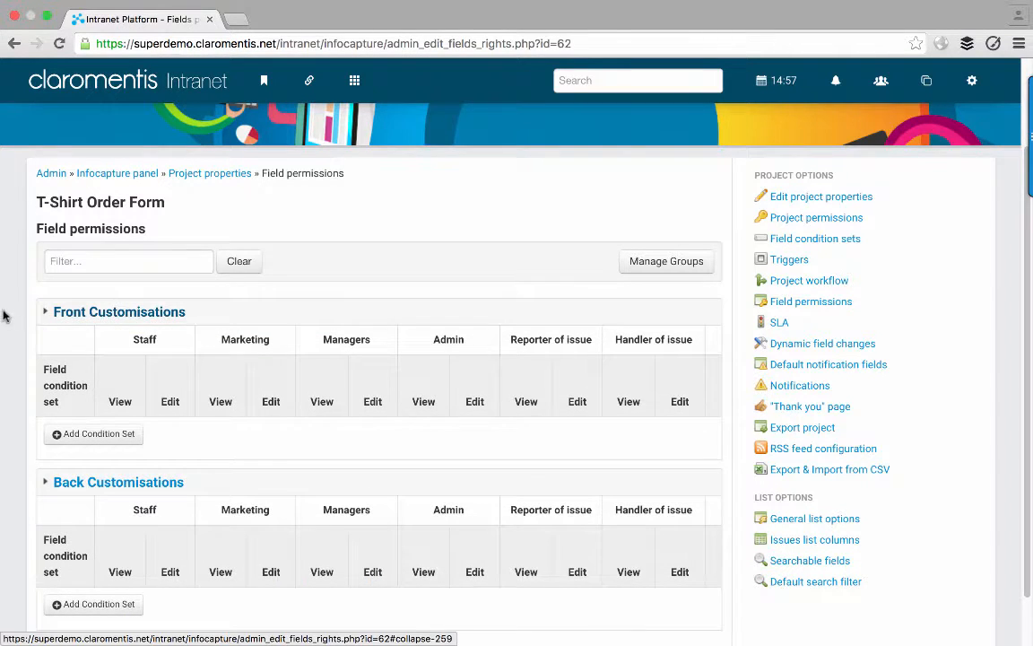
scroll(15, 325, down, 1)
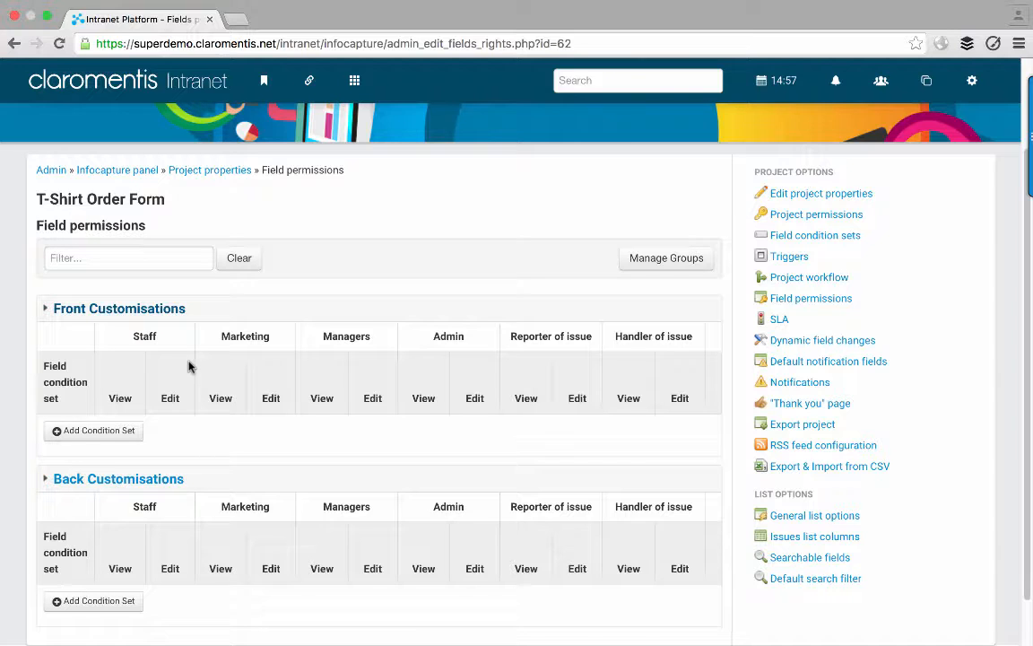
- Add a Default (Always) condition set rule under Front Customisations
click(95, 434)
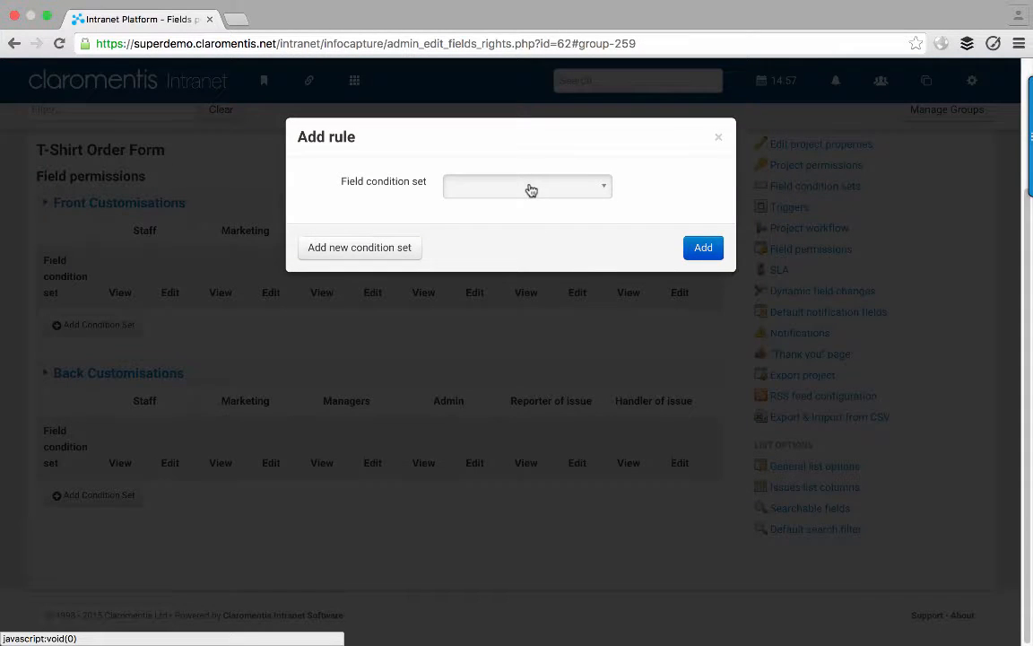
click(529, 186)
scroll(530, 273, down, 3)
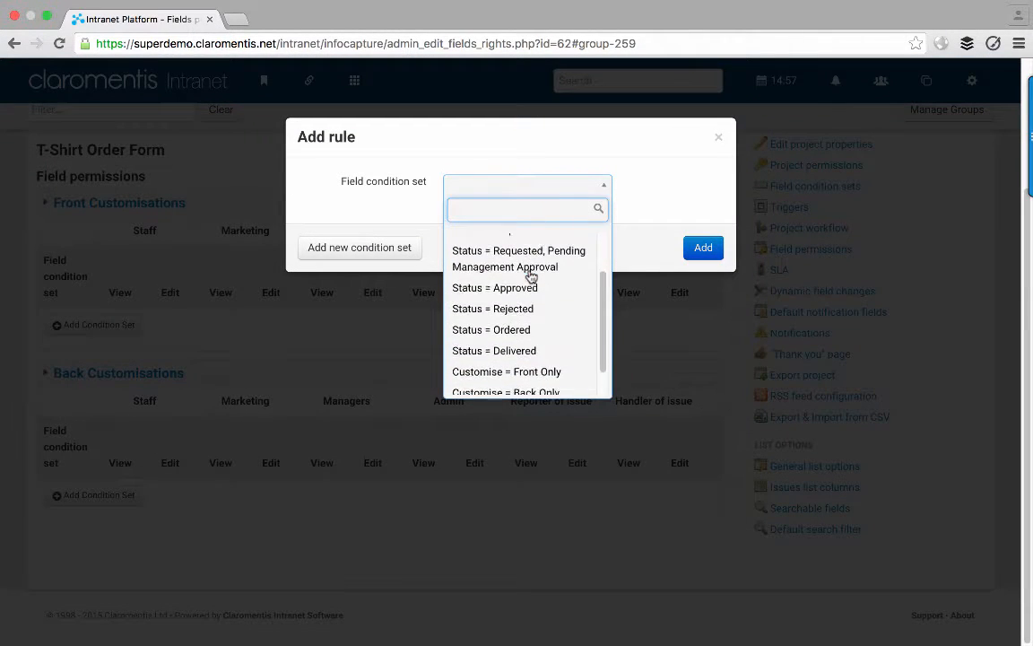
scroll(531, 277, up, 1)
scroll(531, 274, up, 5)
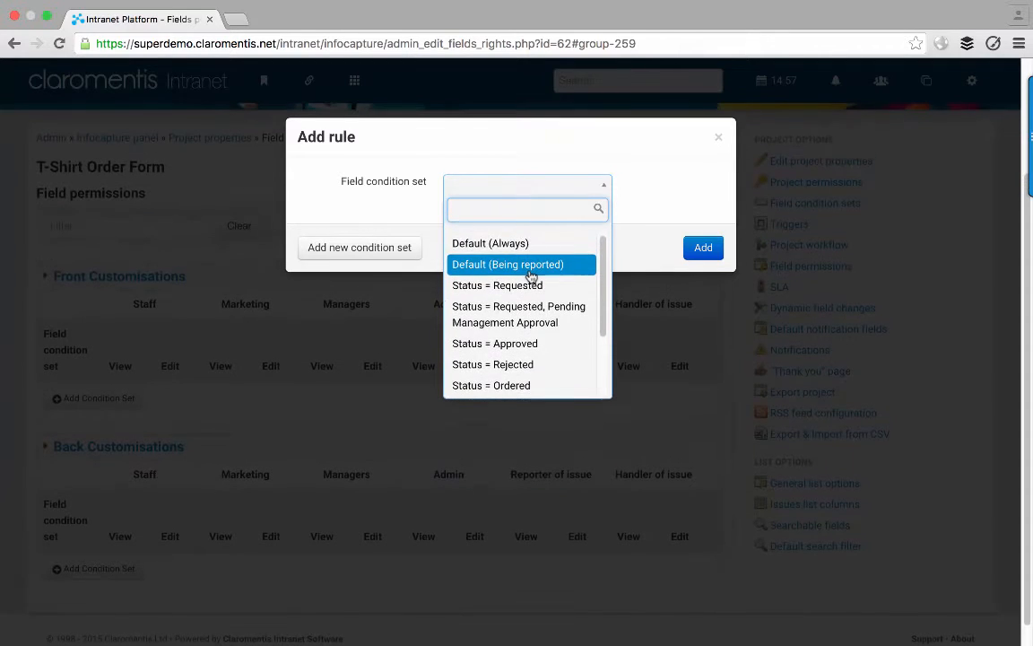
click(504, 244)
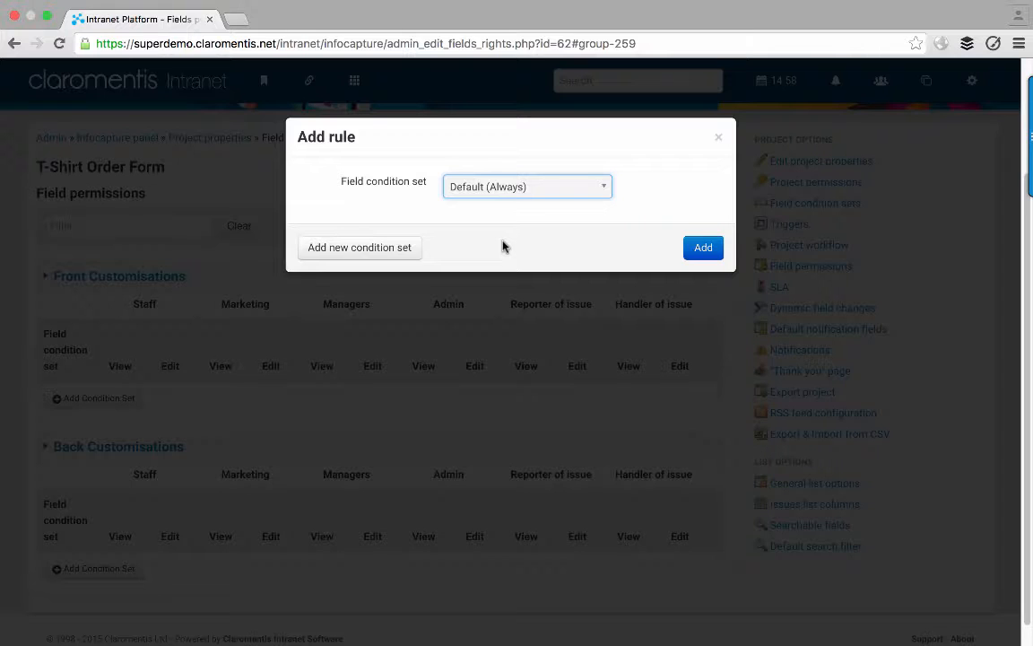
click(701, 255)
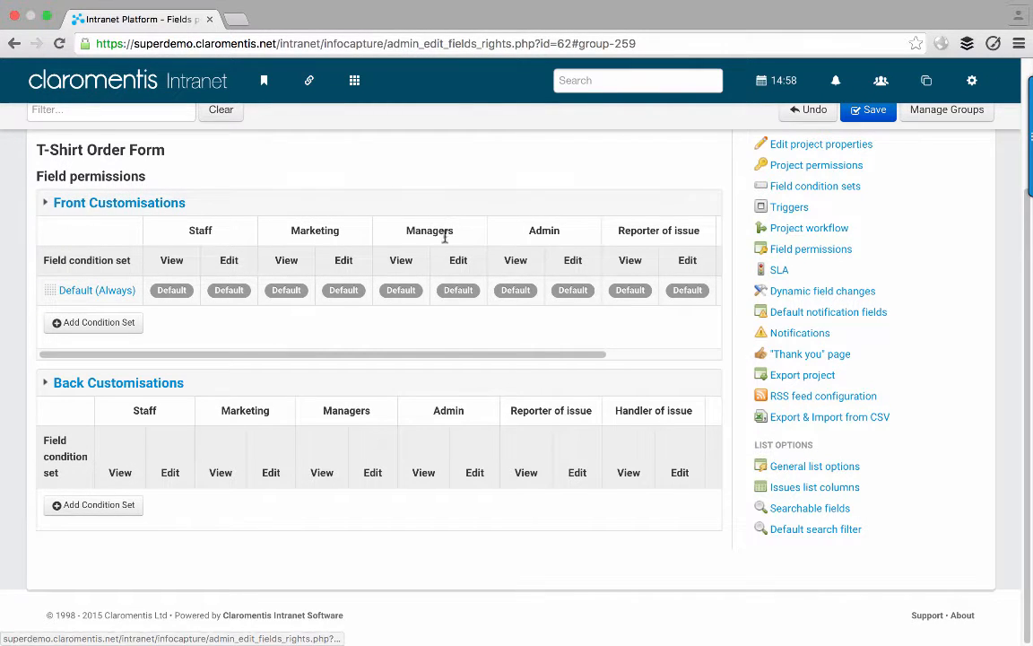
scroll(522, 253, right, 3)
scroll(522, 254, right, 3)
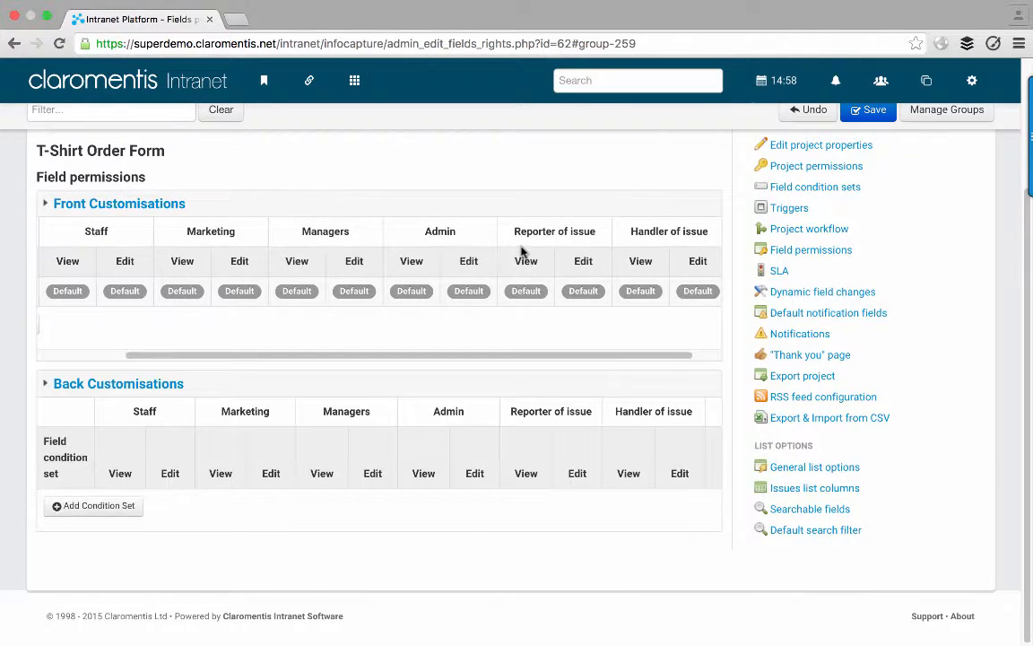
scroll(521, 254, up, 2)
scroll(321, 289, left, 2)
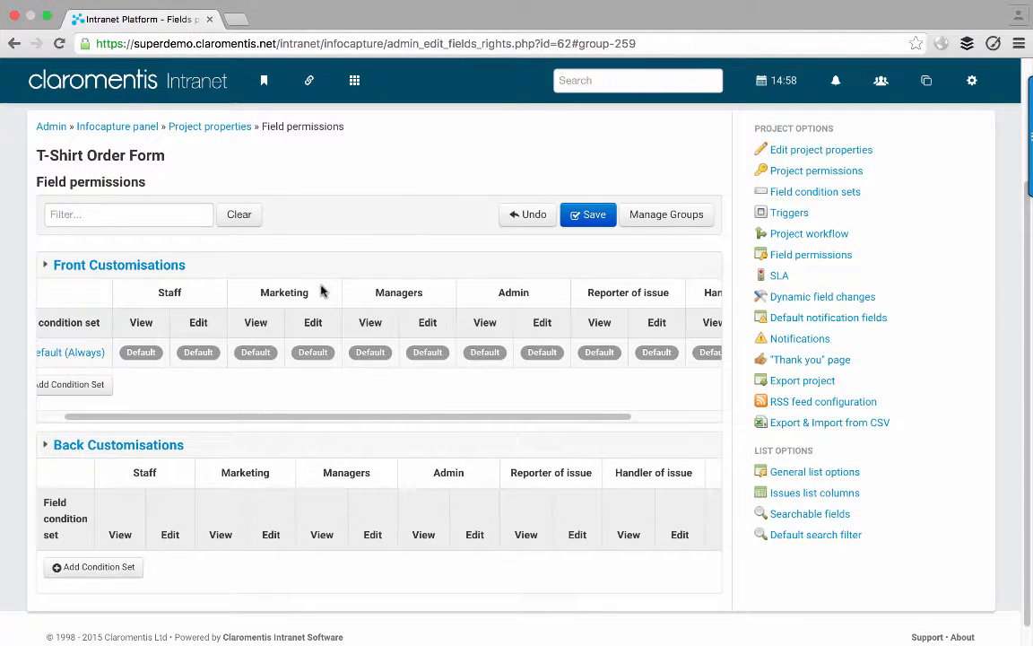
scroll(165, 299, left, 3)
scroll(175, 307, left, 1)
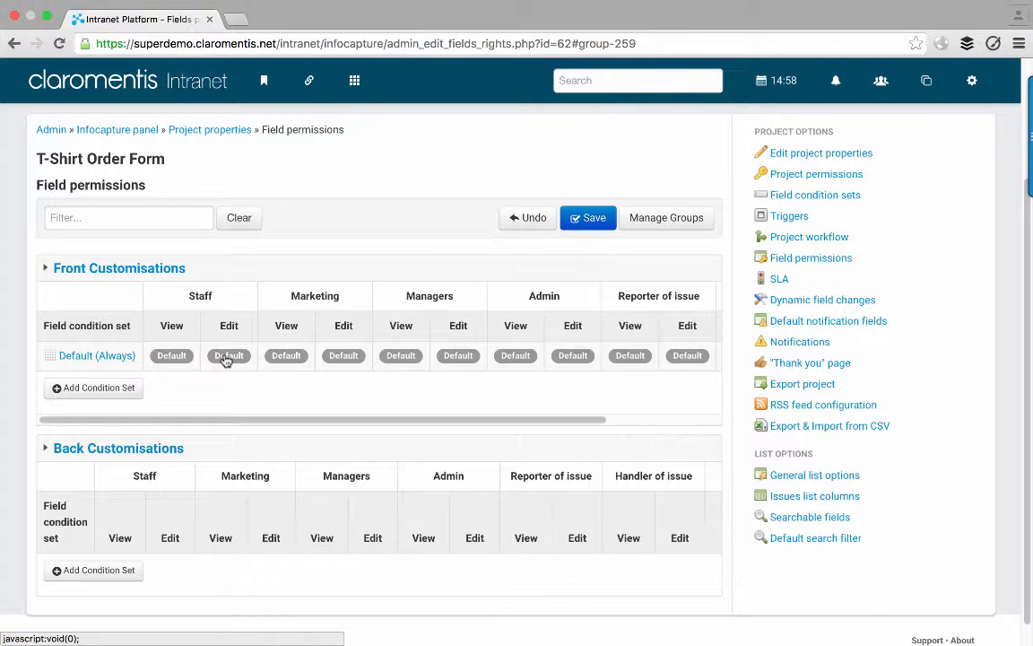
- Deny View and Edit to Staff, Marketing, Managers and Admin on the Default (Always) row
click(171, 356)
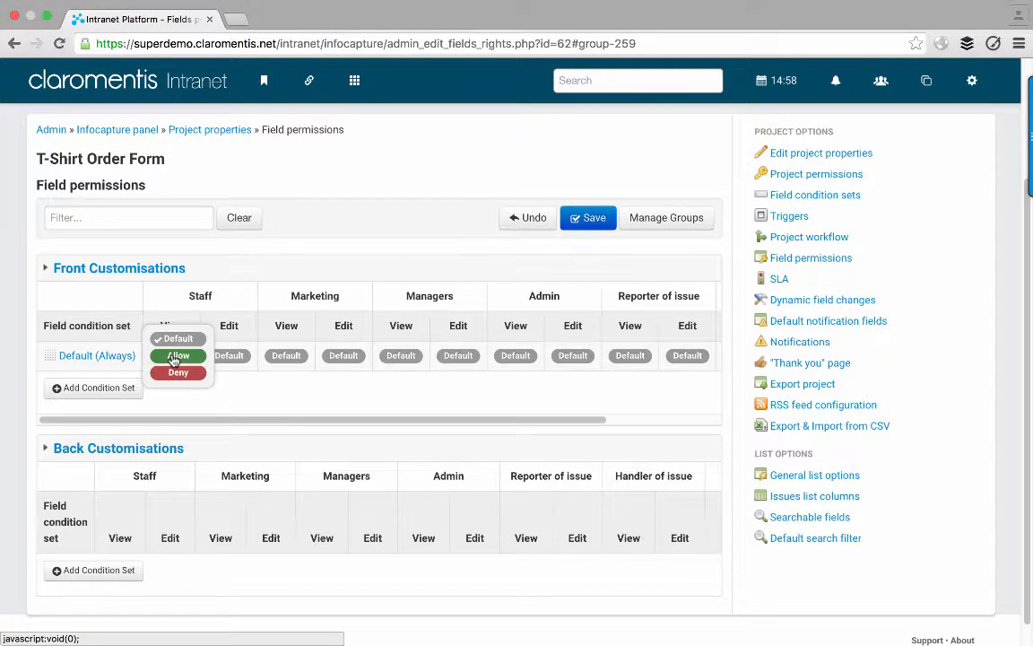
click(189, 371)
click(221, 356)
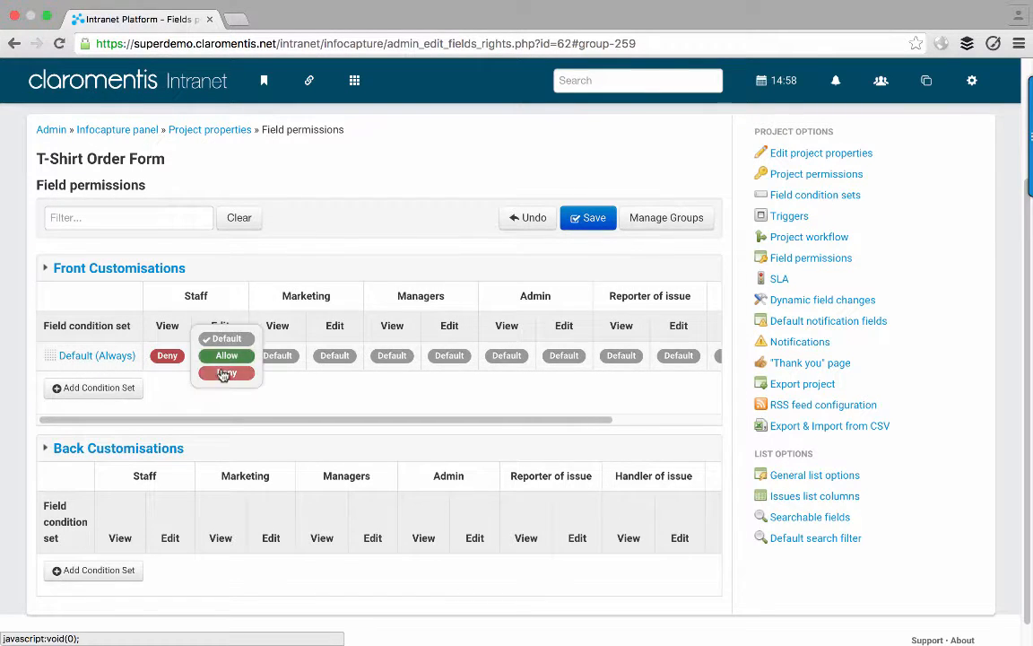
click(224, 371)
click(268, 356)
click(271, 372)
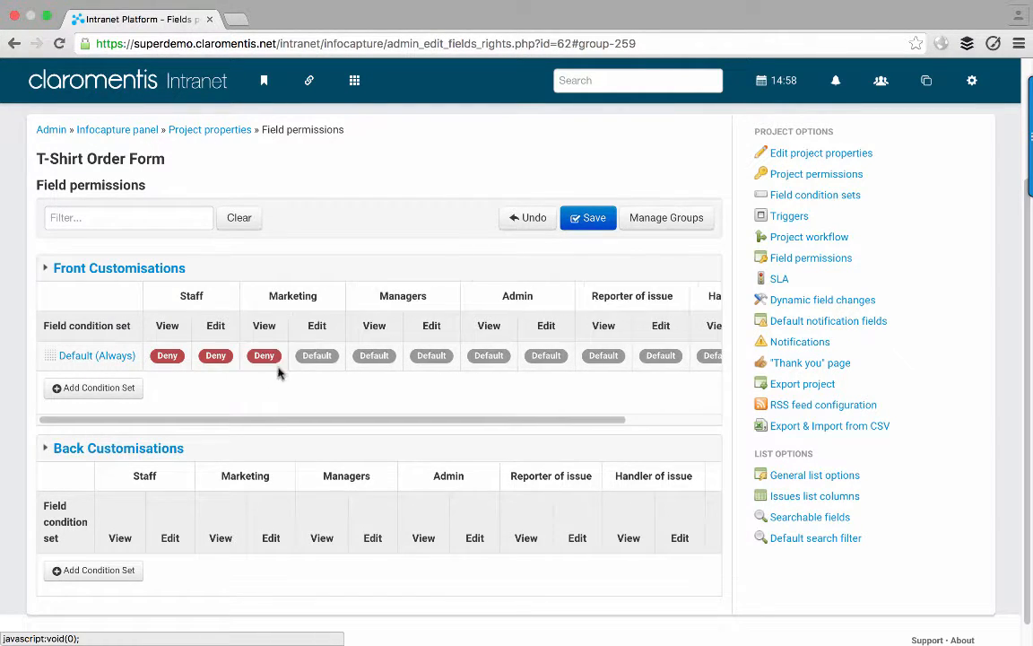
click(323, 356)
click(323, 371)
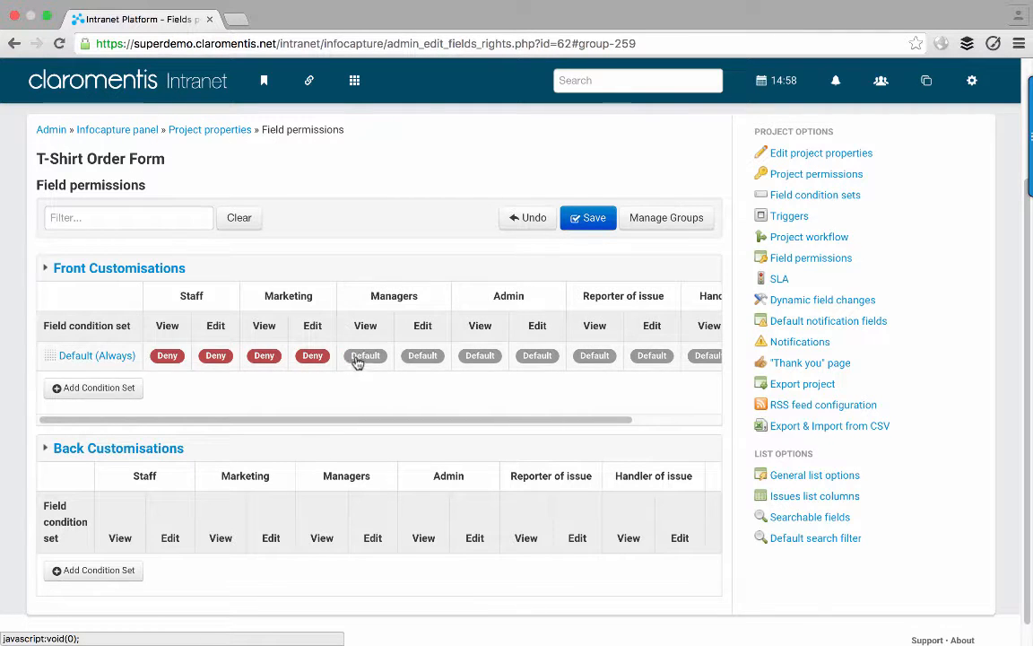
click(359, 356)
click(363, 372)
click(428, 358)
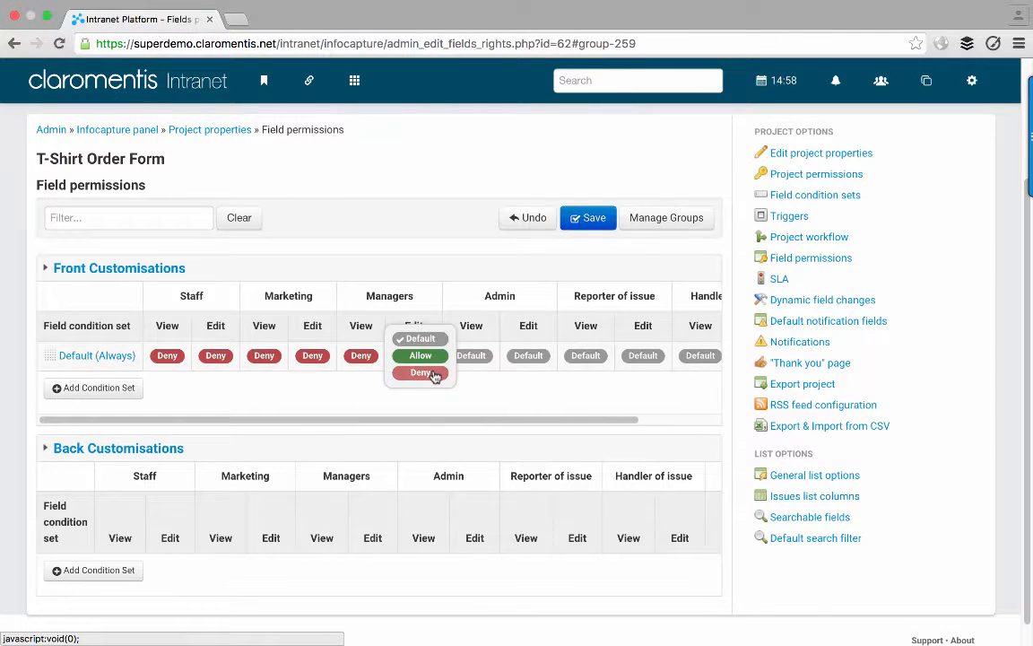
click(427, 372)
click(463, 357)
click(468, 372)
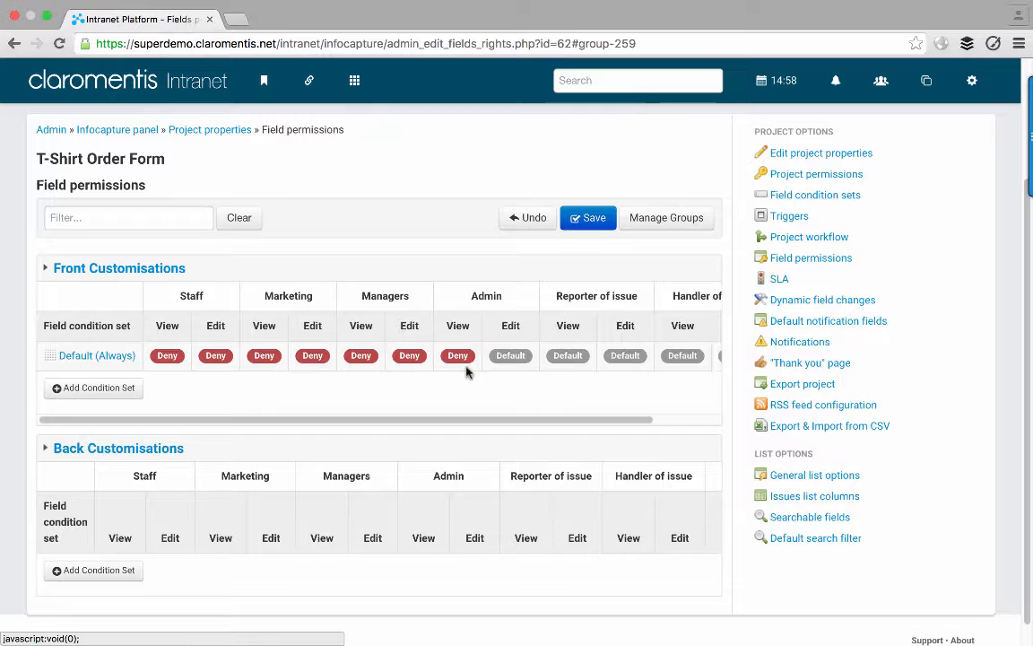
click(511, 356)
click(517, 373)
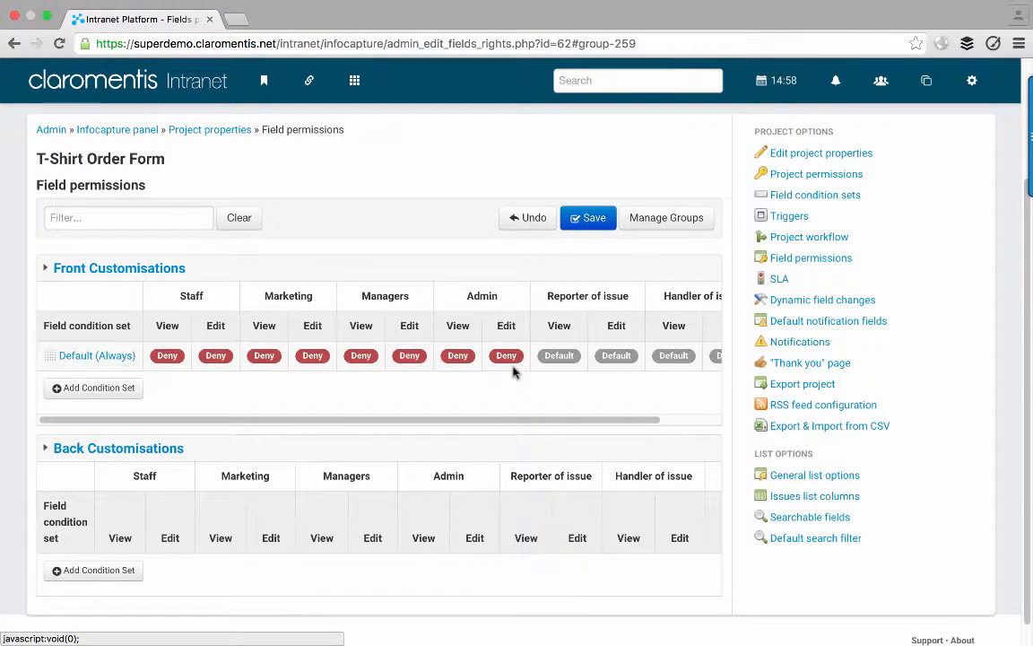
- Try denying Reporter of issue View and Edit, then reset both to Default
scroll(514, 372, right, 3)
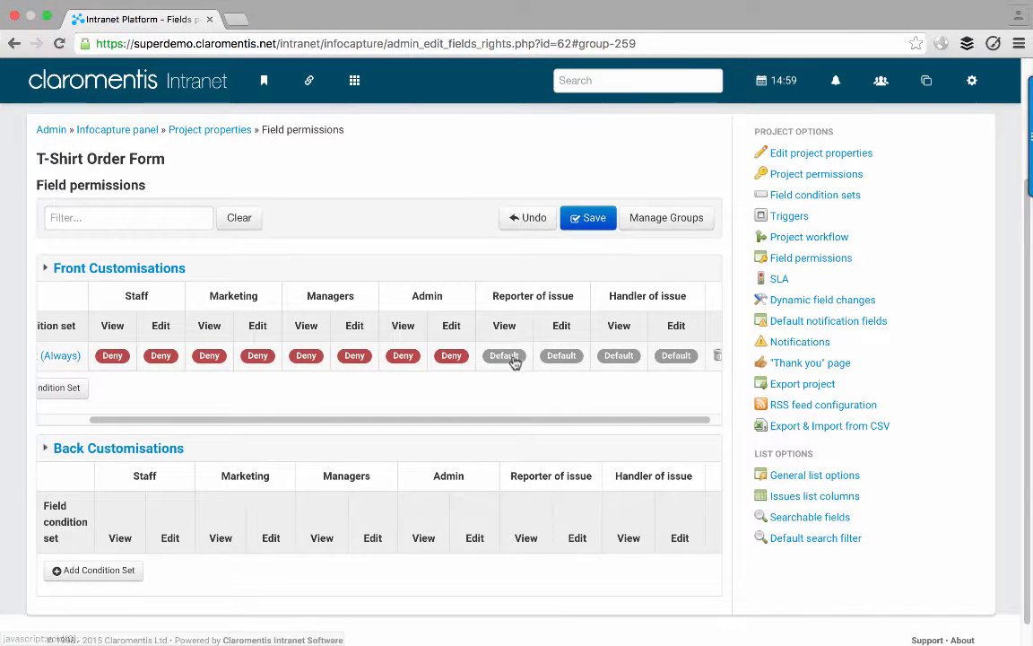
click(505, 356)
click(511, 372)
click(552, 356)
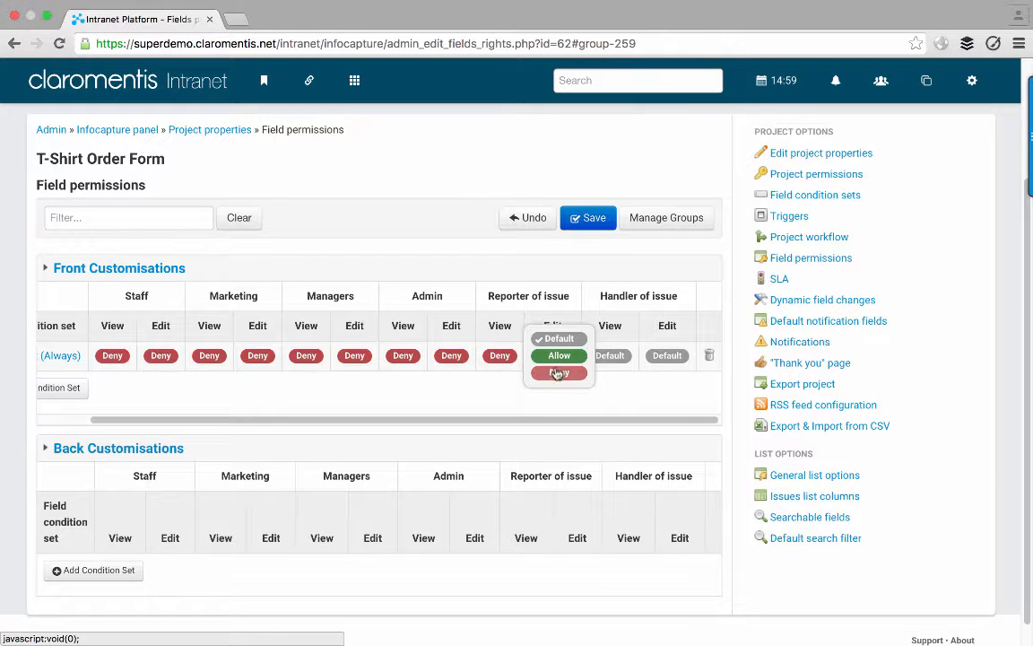
click(556, 373)
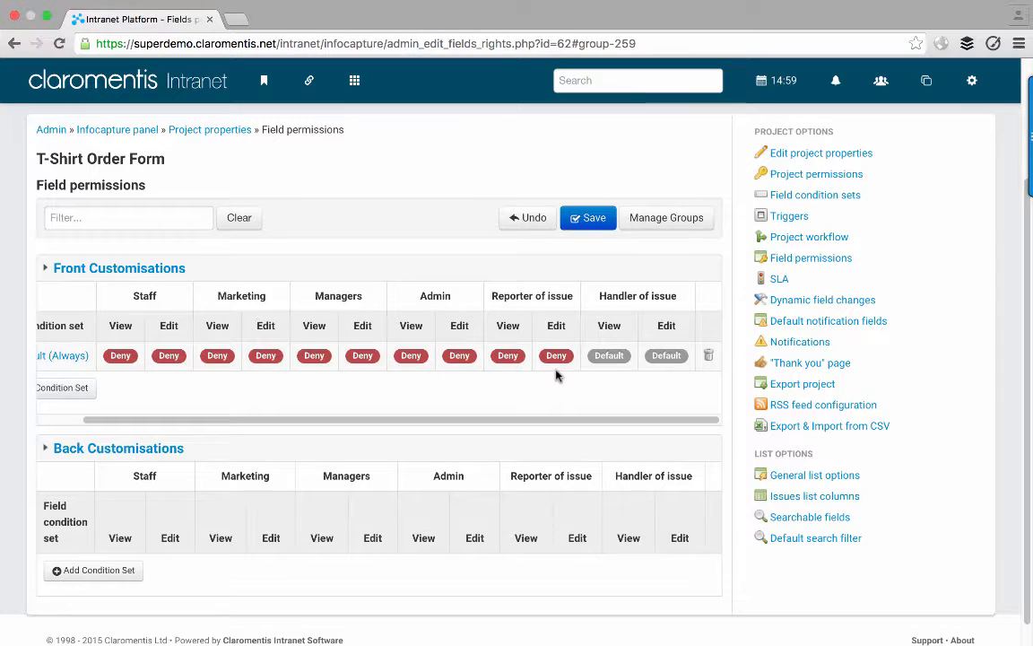
scroll(556, 375, left, 2)
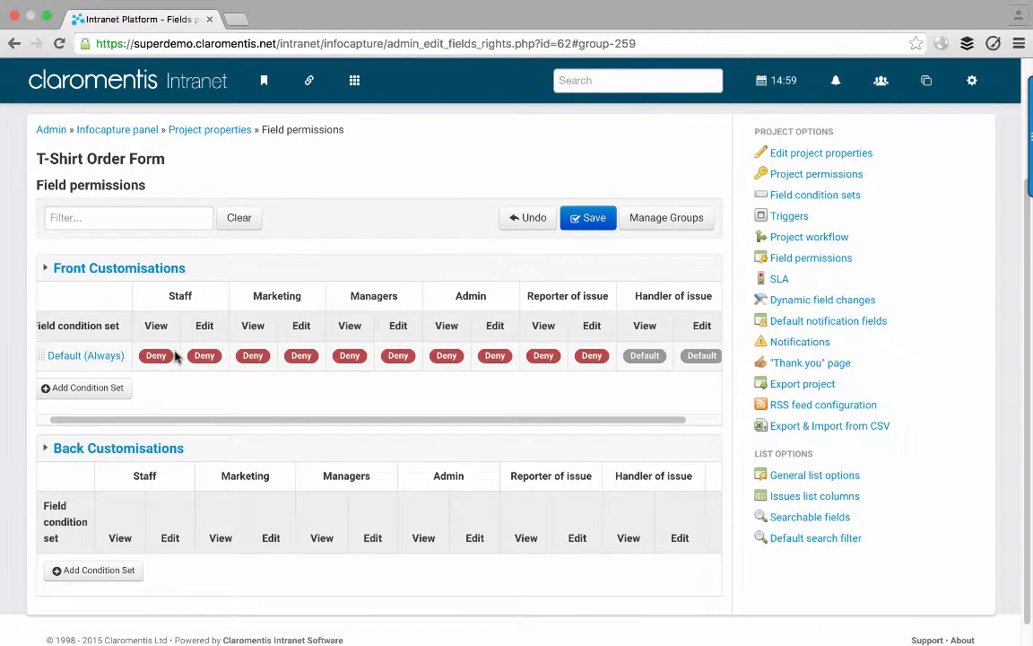
click(555, 359)
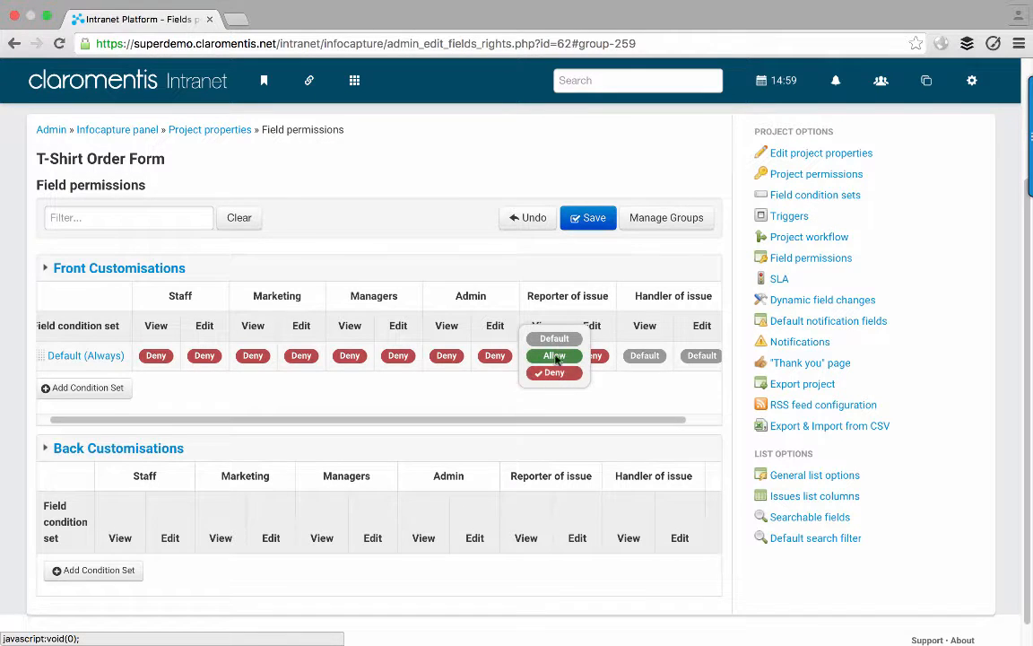
click(554, 339)
click(603, 356)
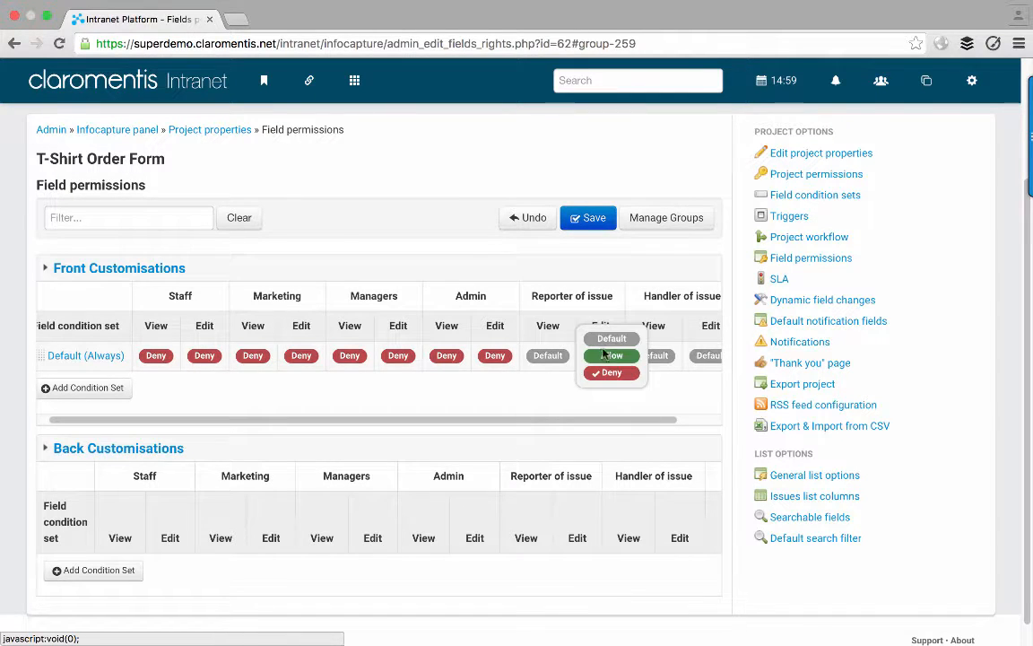
click(604, 340)
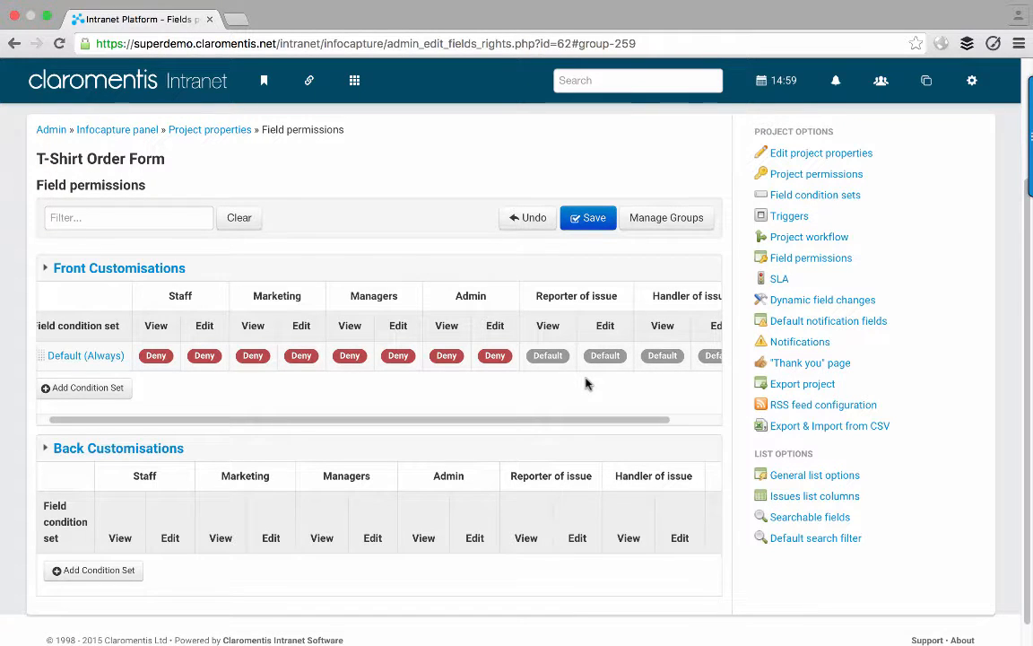
- Try allowing Reporter of issue View and Edit, reset both to Default, and inspect Front Customisations
scroll(584, 383, right, 1)
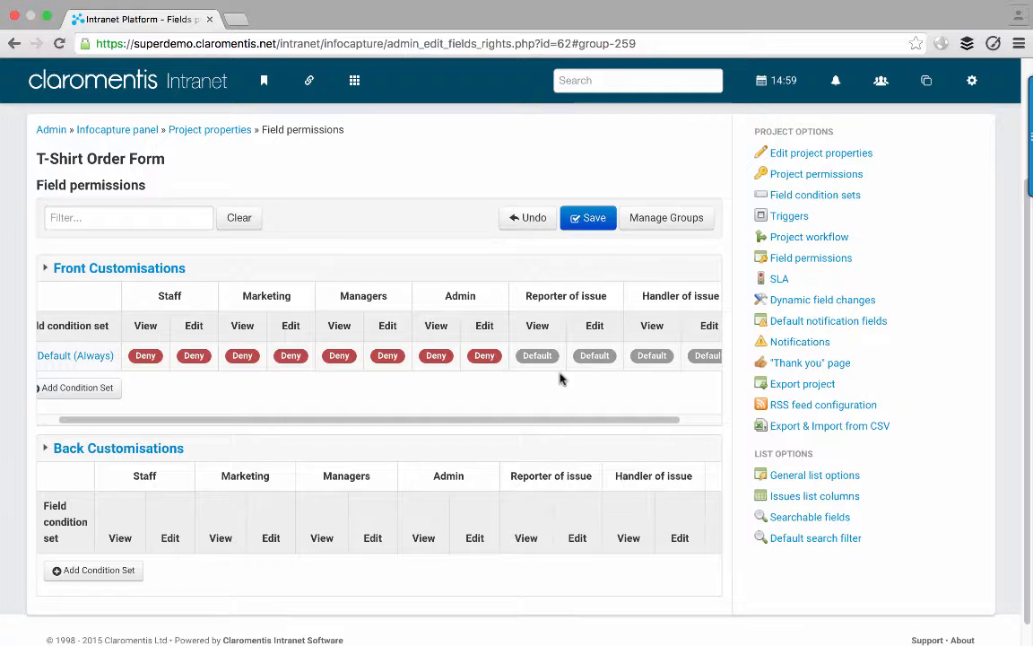
click(535, 356)
click(533, 356)
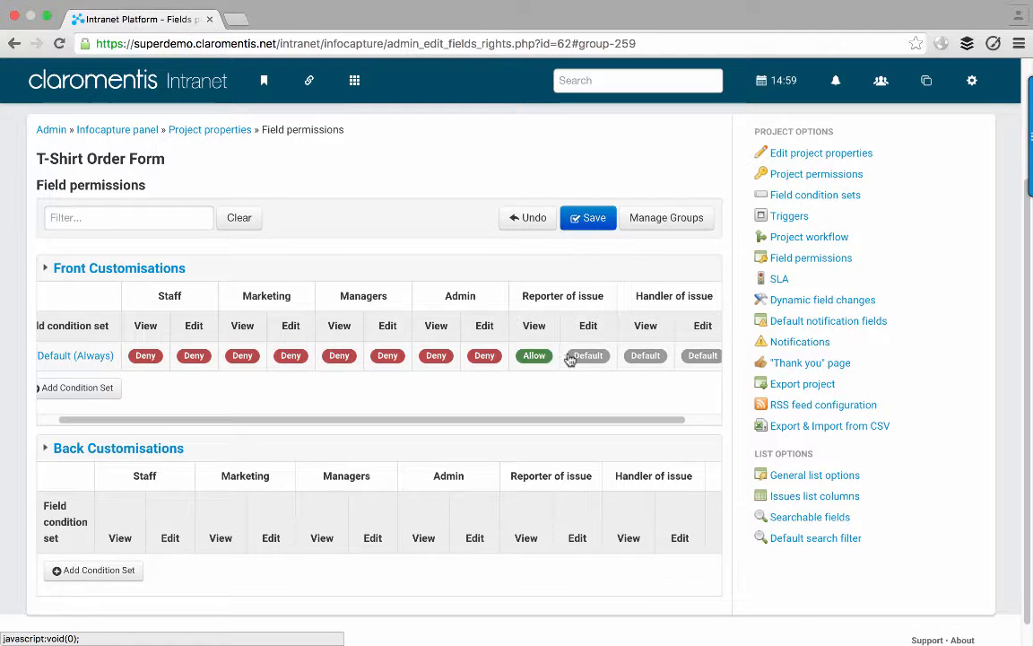
click(581, 359)
click(582, 357)
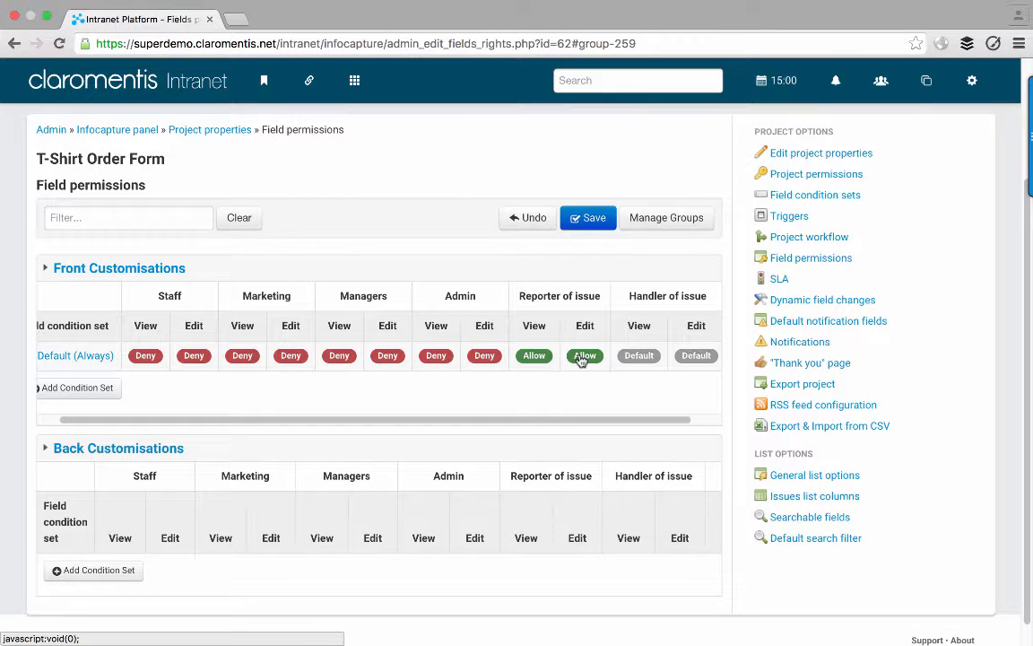
click(581, 359)
click(584, 339)
click(547, 359)
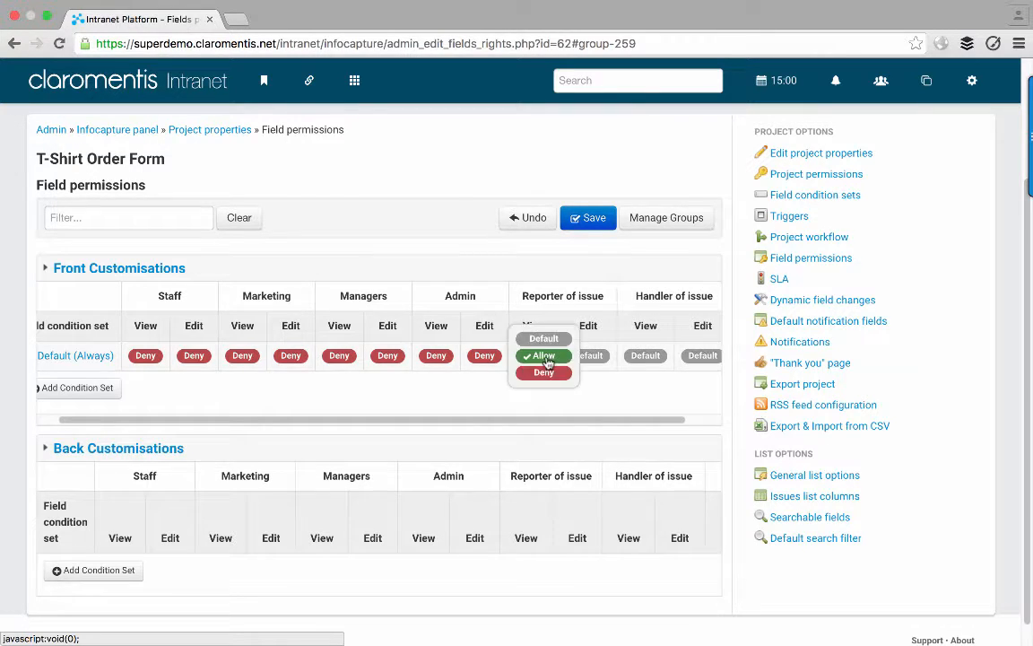
click(544, 338)
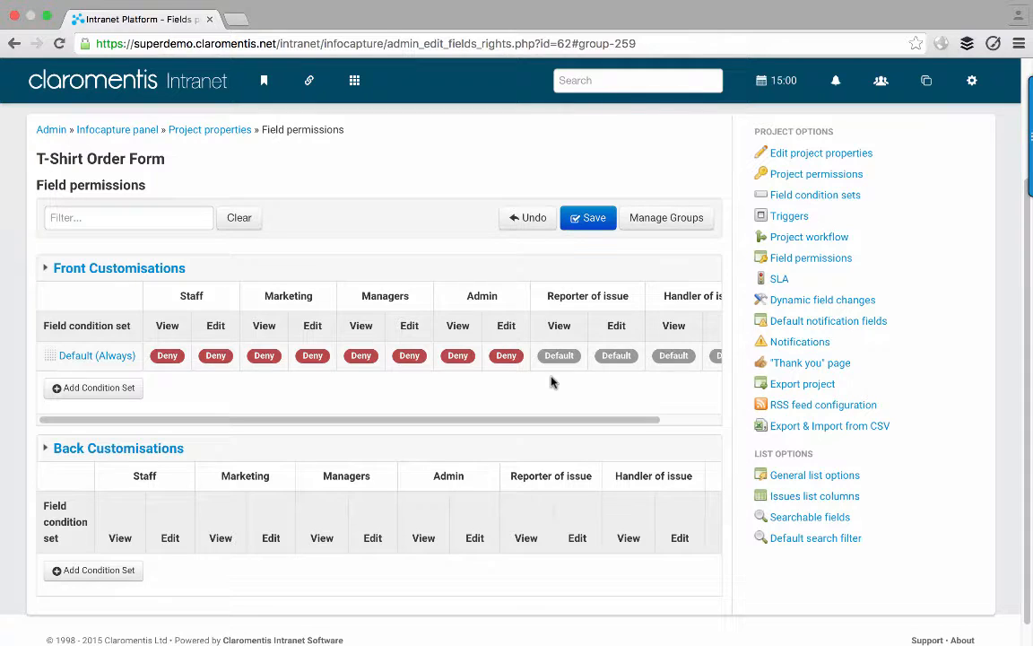
click(174, 270)
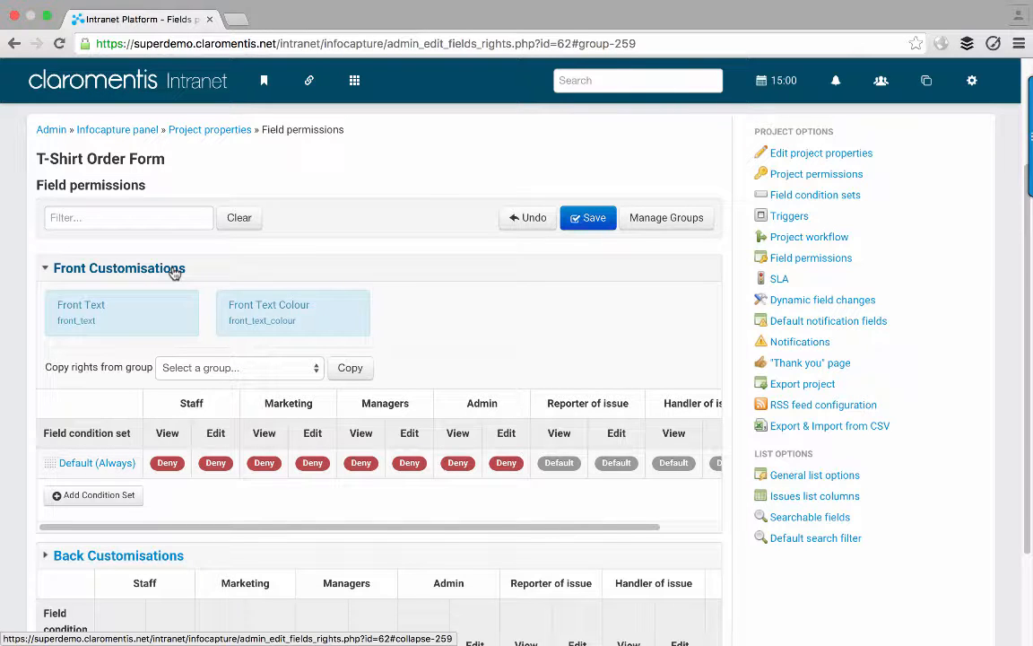
click(173, 270)
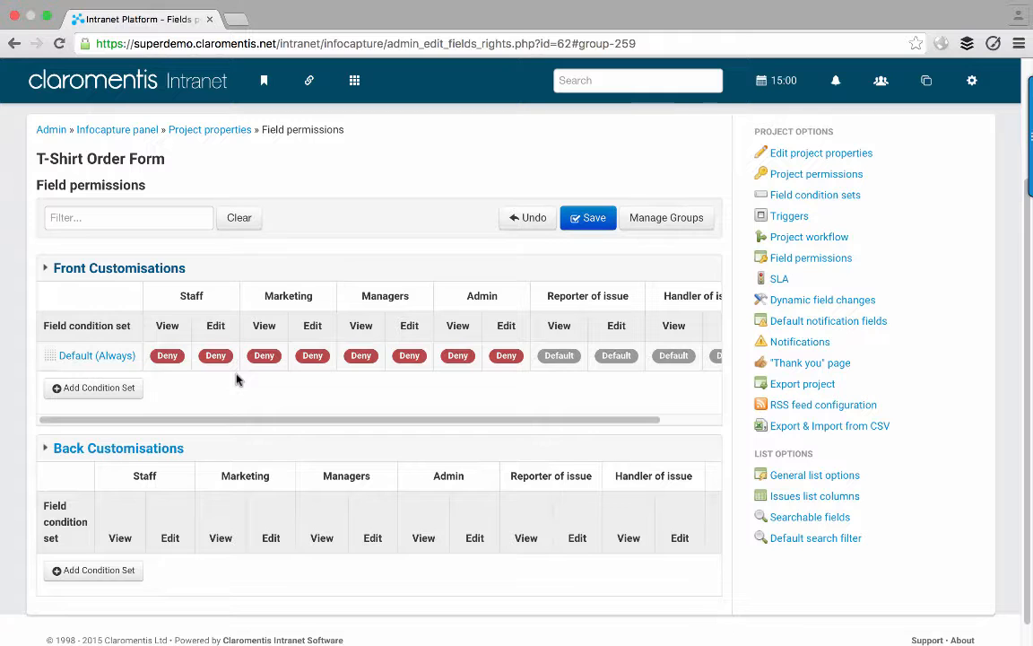
- Add a Customise = Front Only condition set rule to Front Customisations
click(113, 388)
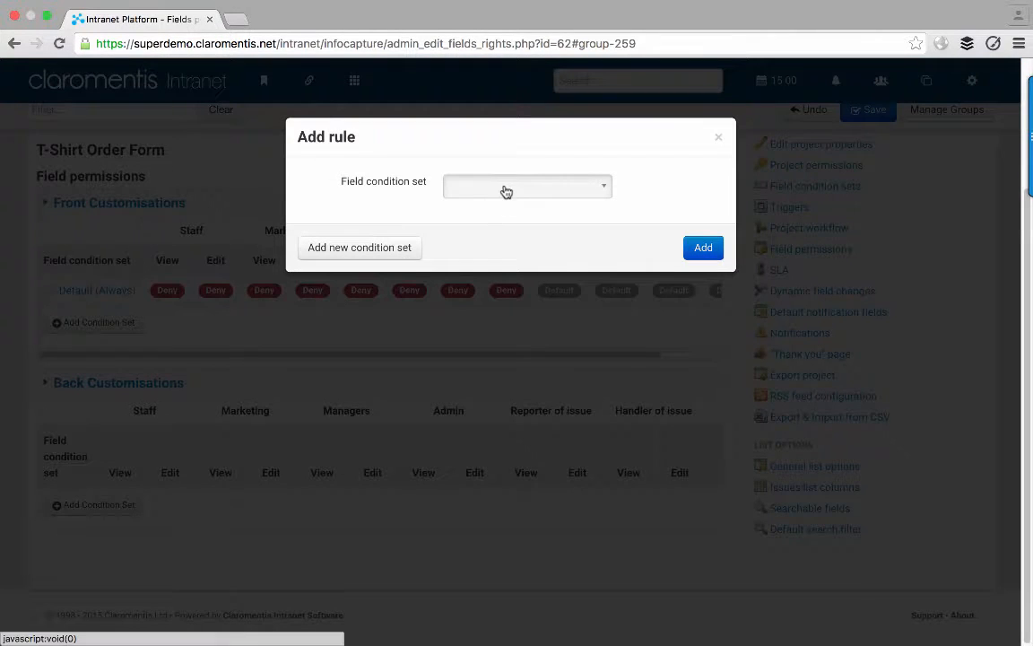
click(504, 189)
scroll(512, 310, down, 2)
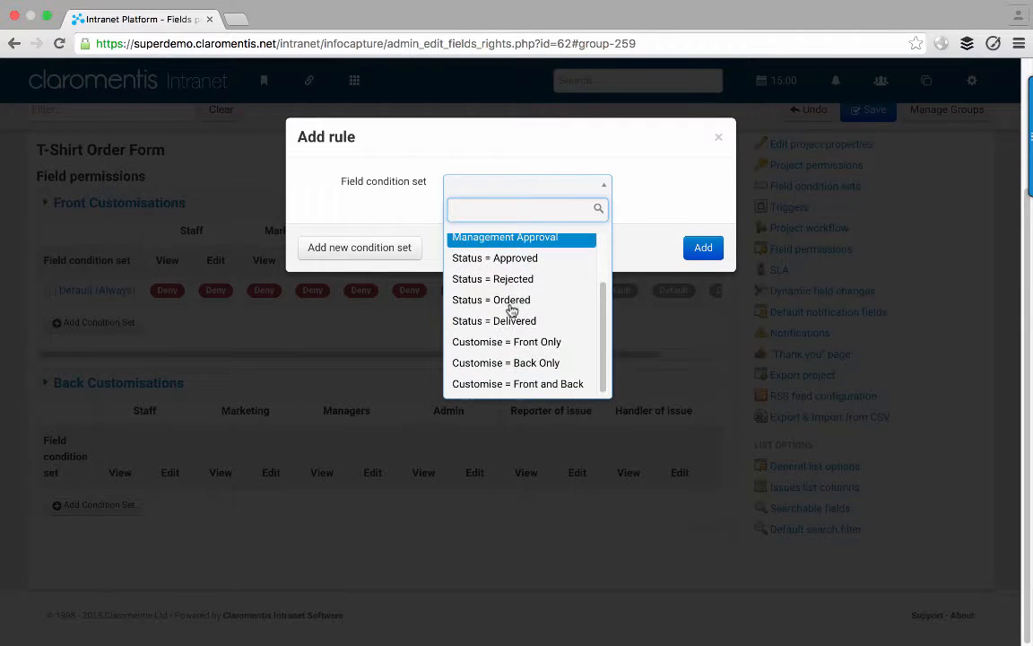
click(521, 350)
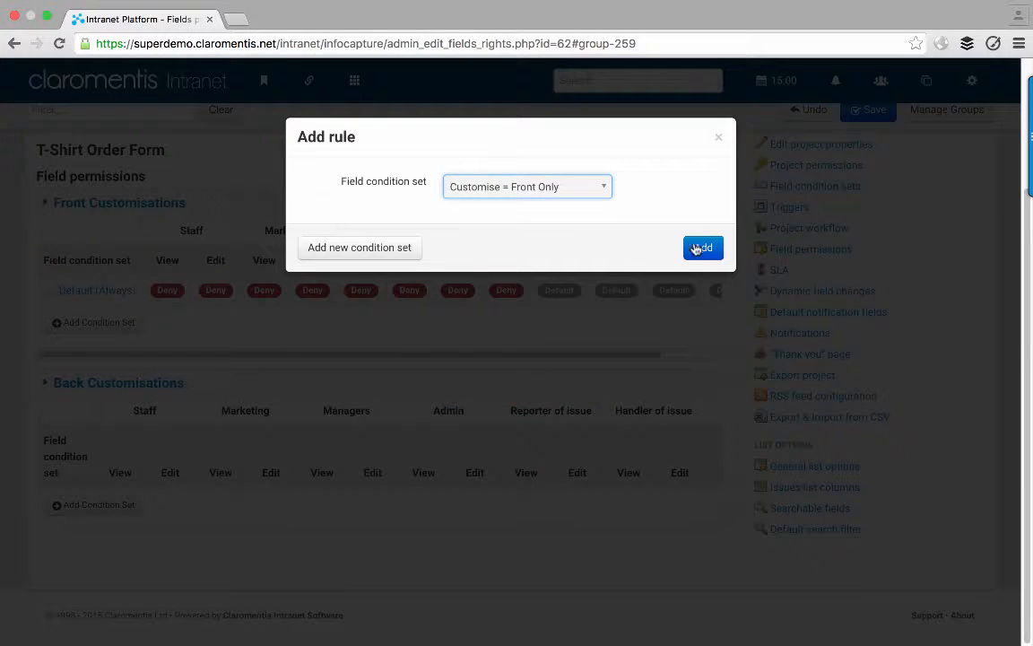
click(703, 247)
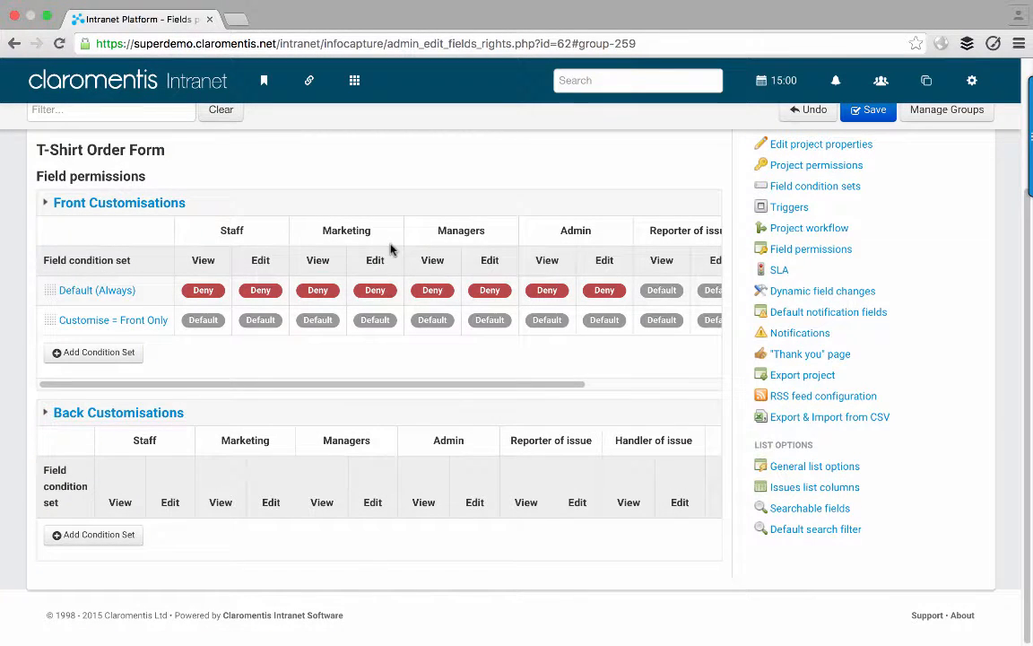
- Allow View and Edit for Staff, Marketing, Managers and Admin on the Front Only row
click(212, 323)
click(257, 323)
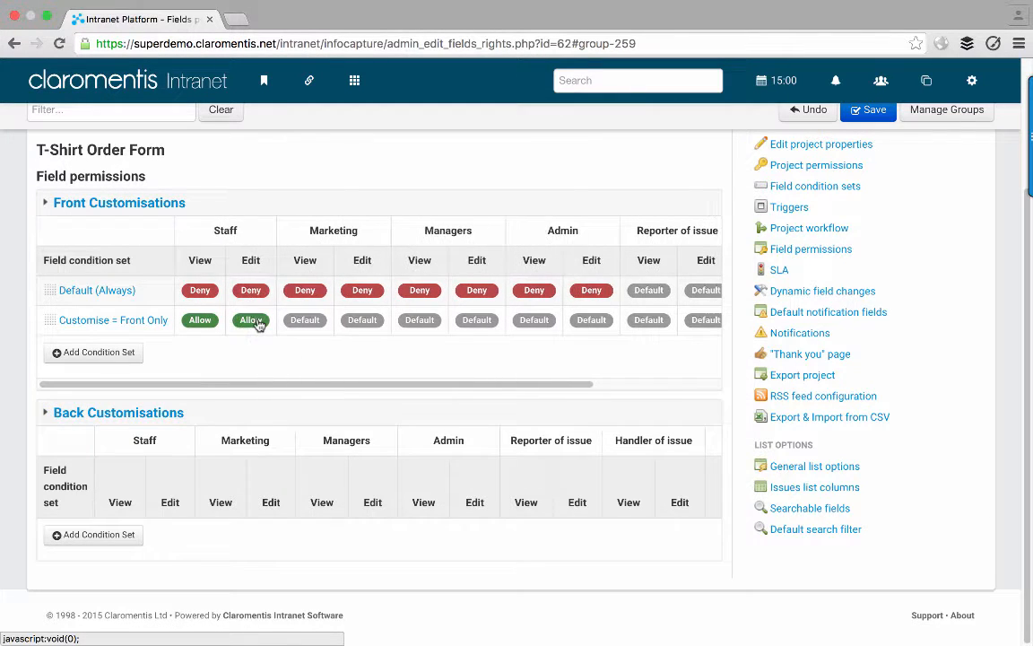
click(304, 323)
click(362, 321)
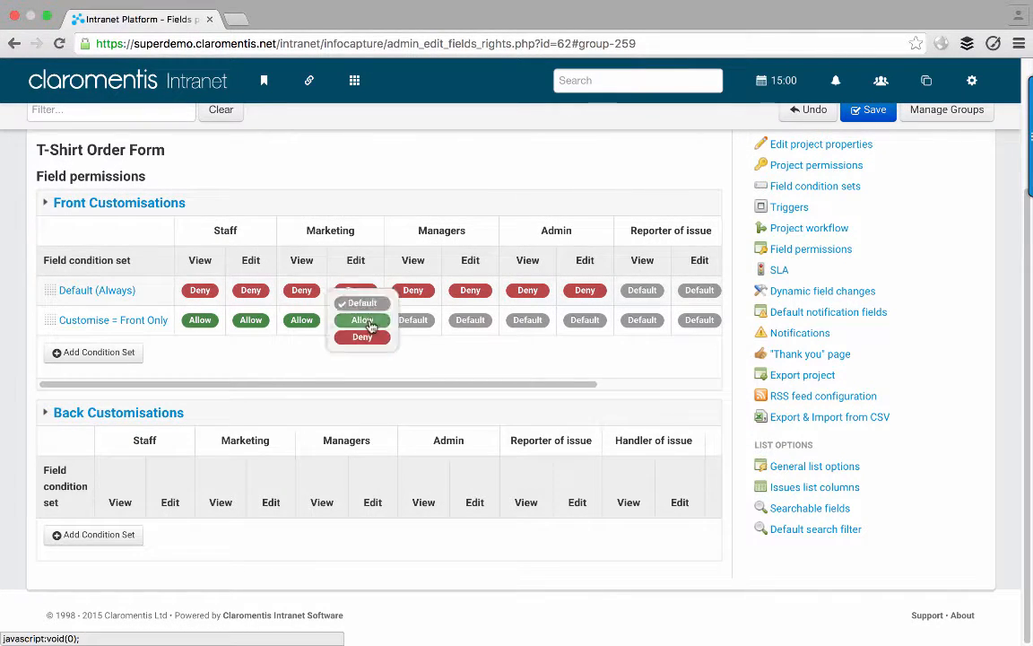
click(397, 322)
click(401, 320)
click(457, 321)
click(459, 320)
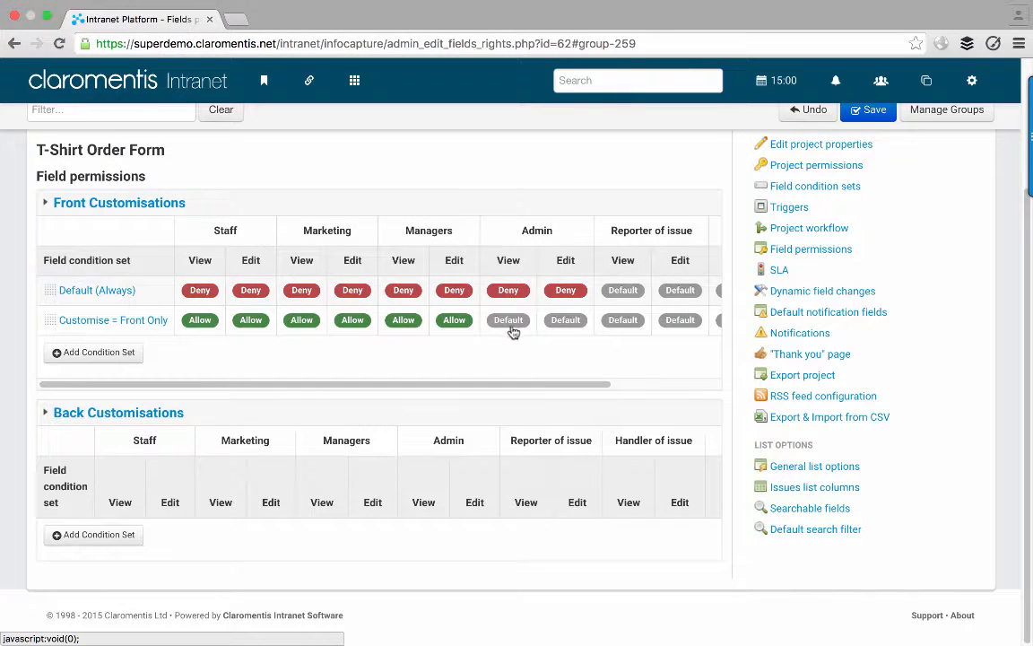
click(511, 325)
click(513, 321)
click(564, 321)
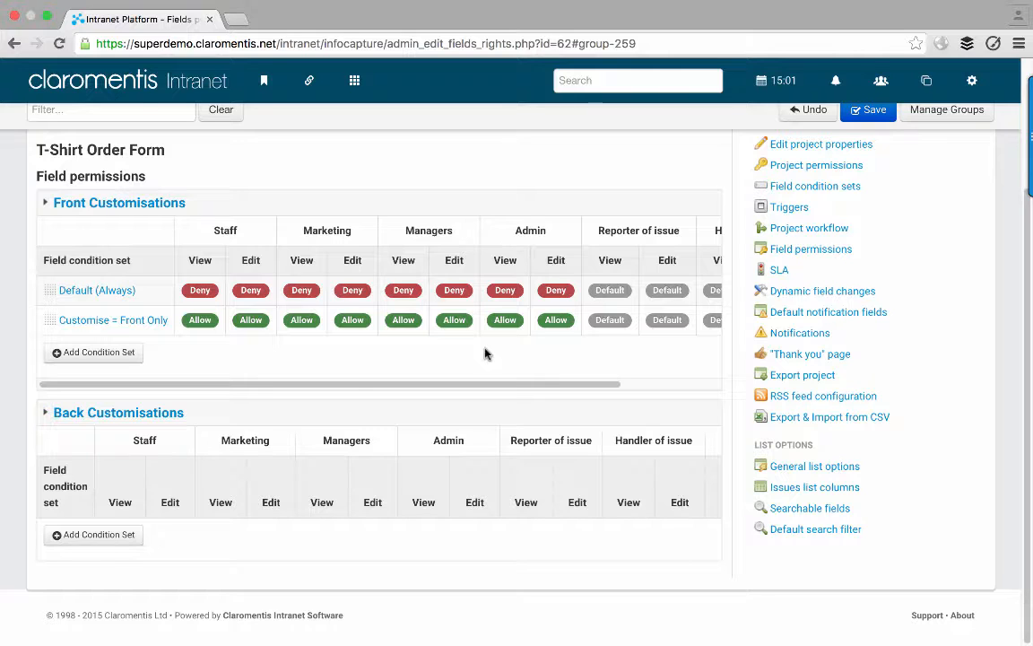
click(173, 205)
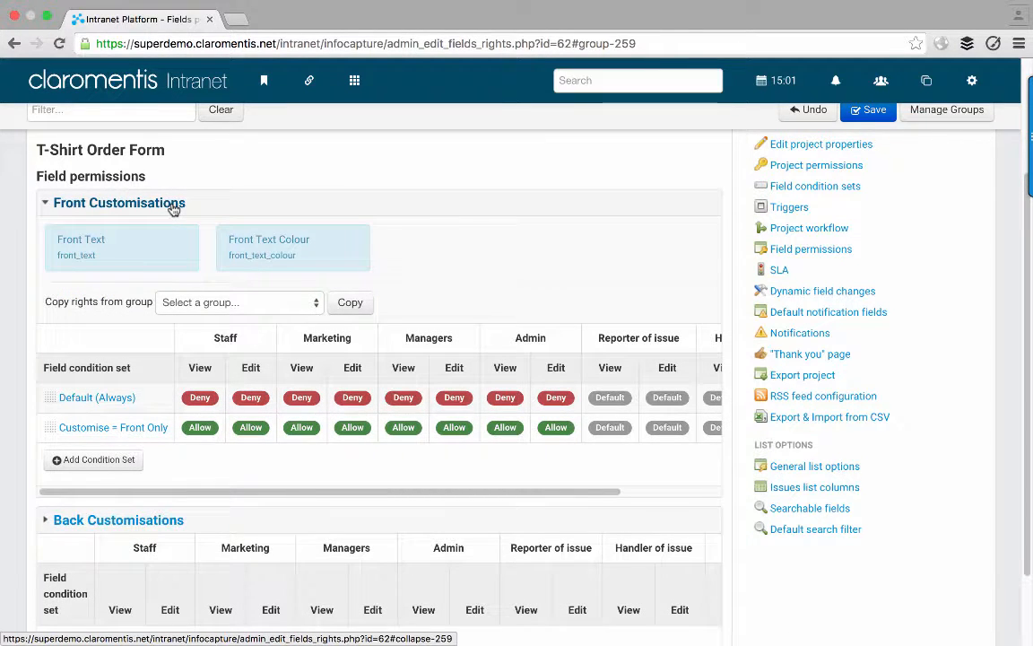
click(173, 205)
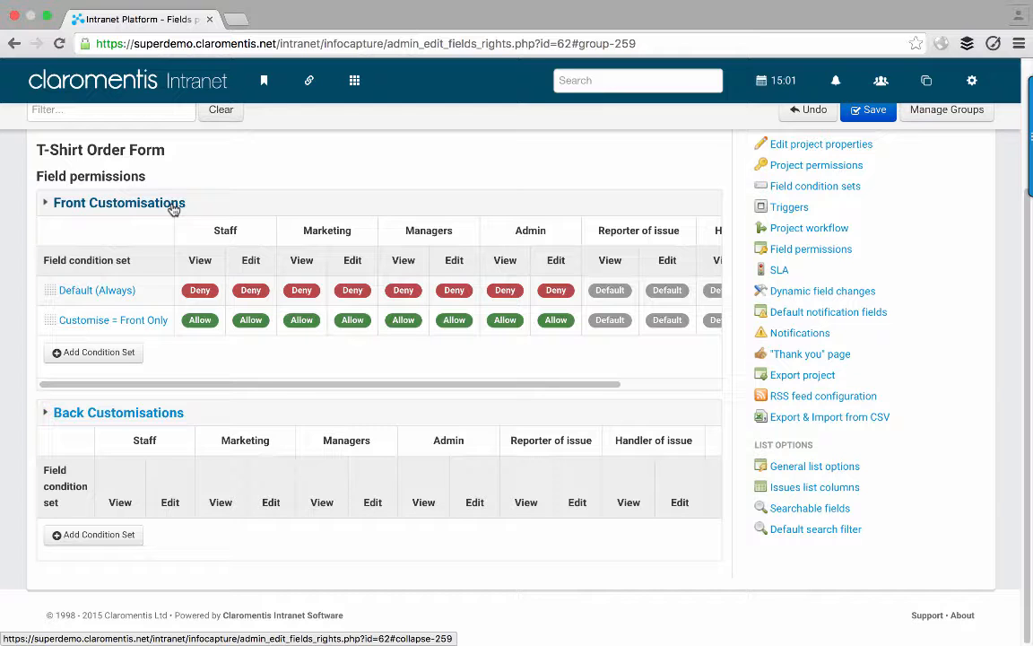
- Add a Customise = Front and Back condition set rule to Front Customisations
click(129, 353)
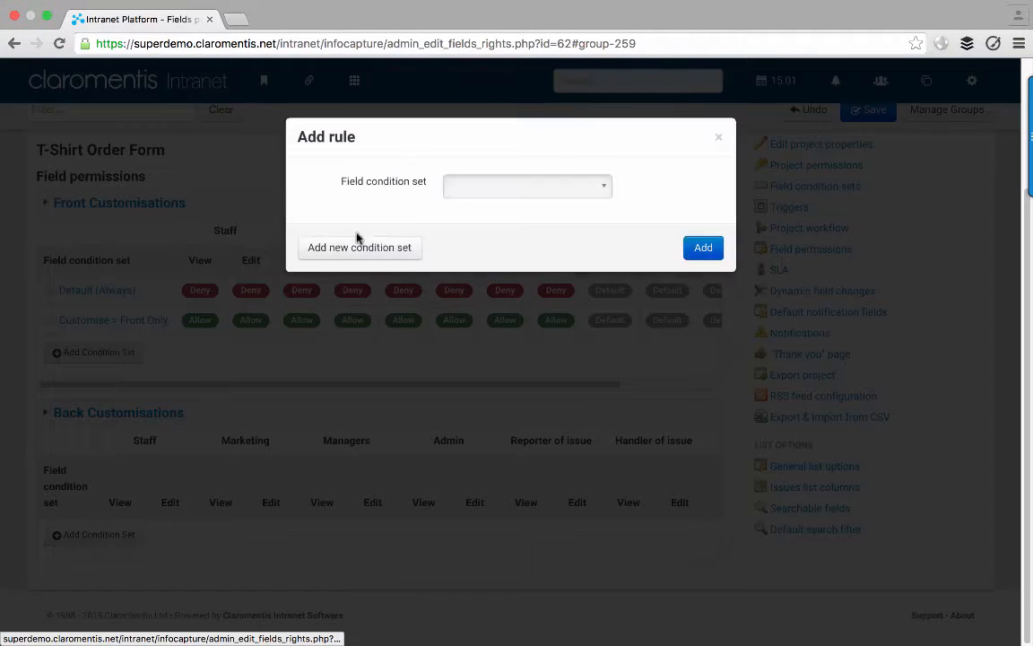
click(484, 182)
scroll(514, 326, down, 2)
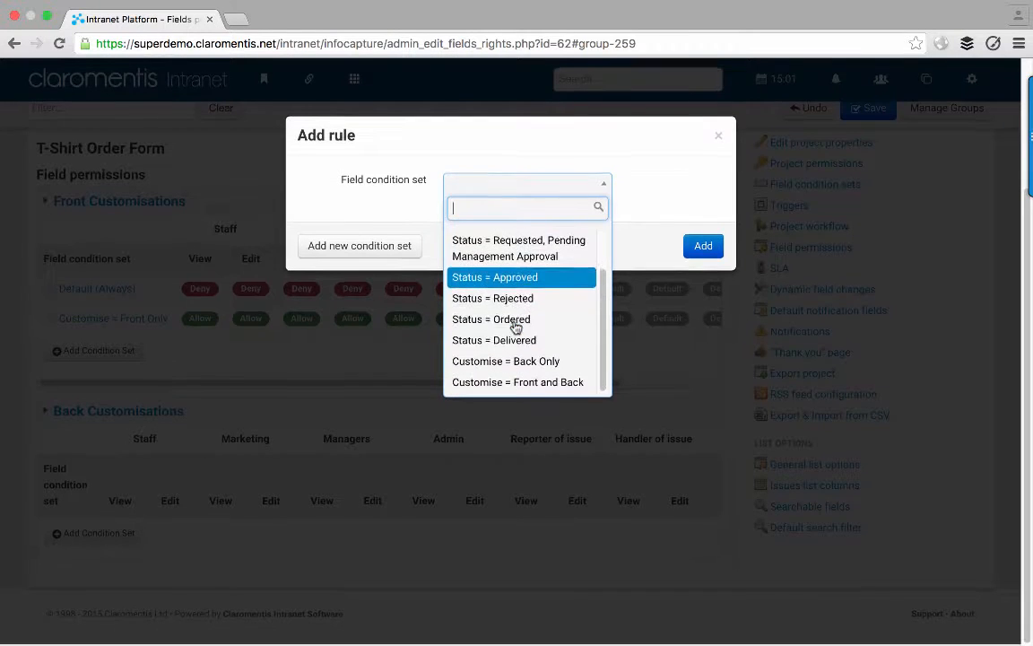
click(511, 387)
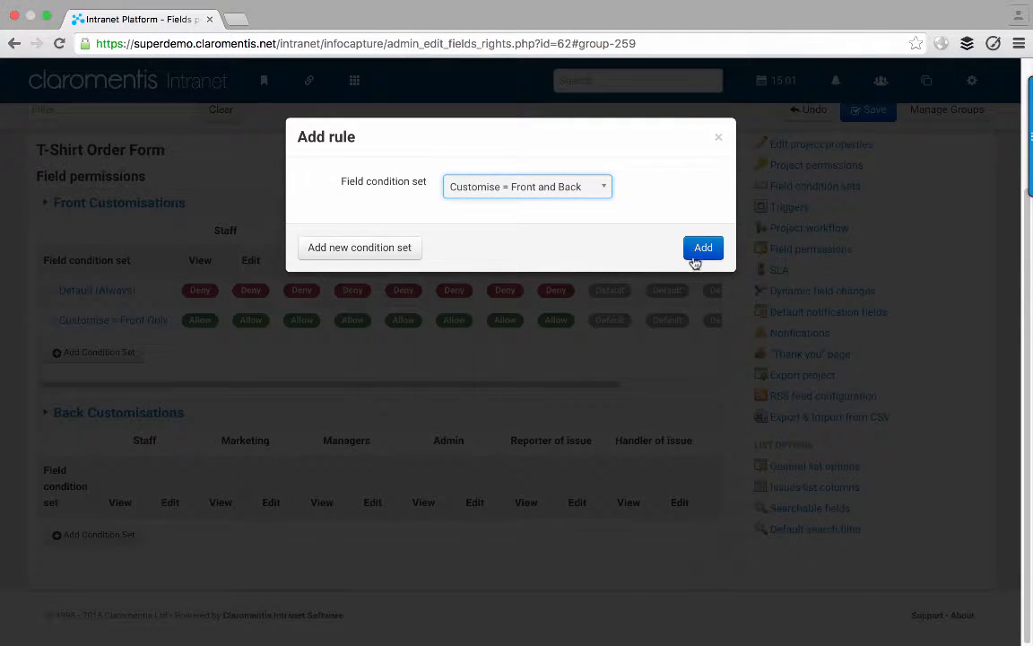
click(696, 254)
- Allow View and Edit for Staff, Marketing, Managers and Admin on that row, then save
click(237, 333)
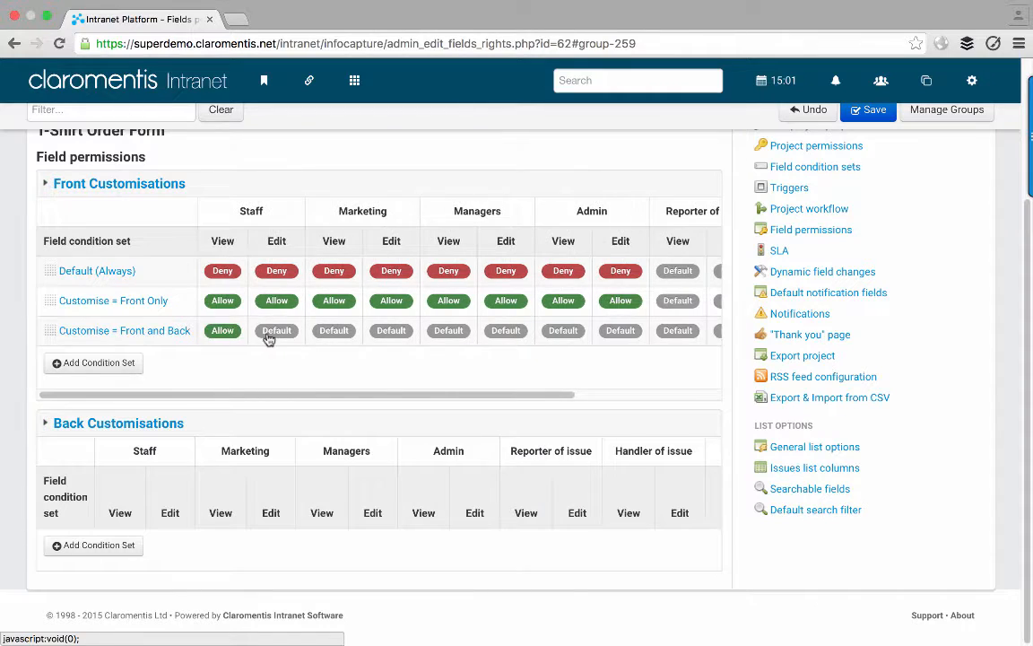
click(272, 334)
click(325, 333)
click(378, 330)
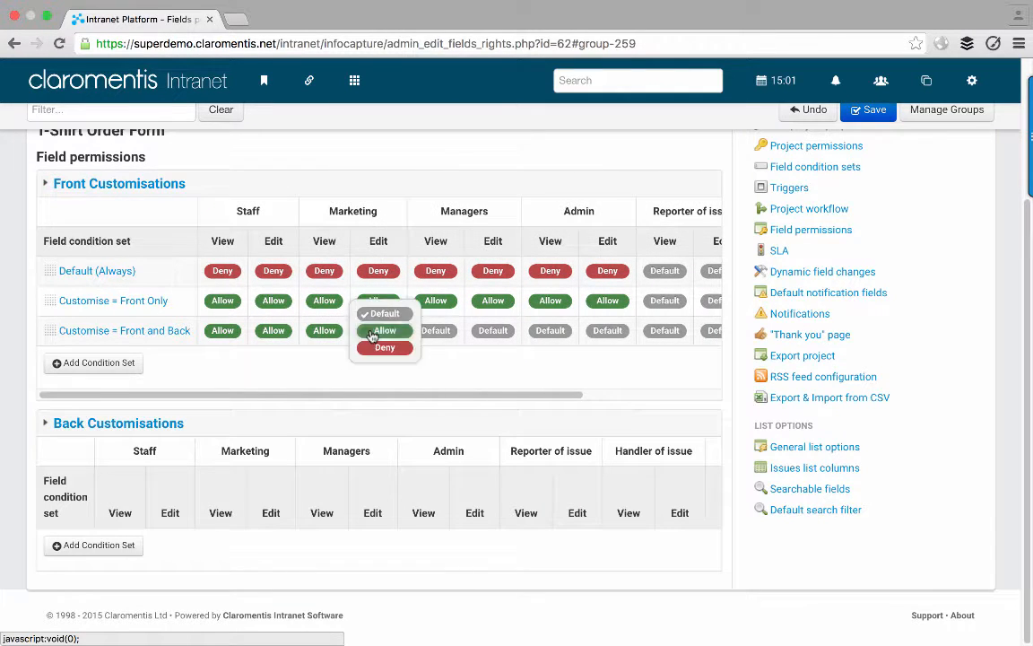
click(378, 330)
click(426, 330)
click(475, 332)
click(475, 331)
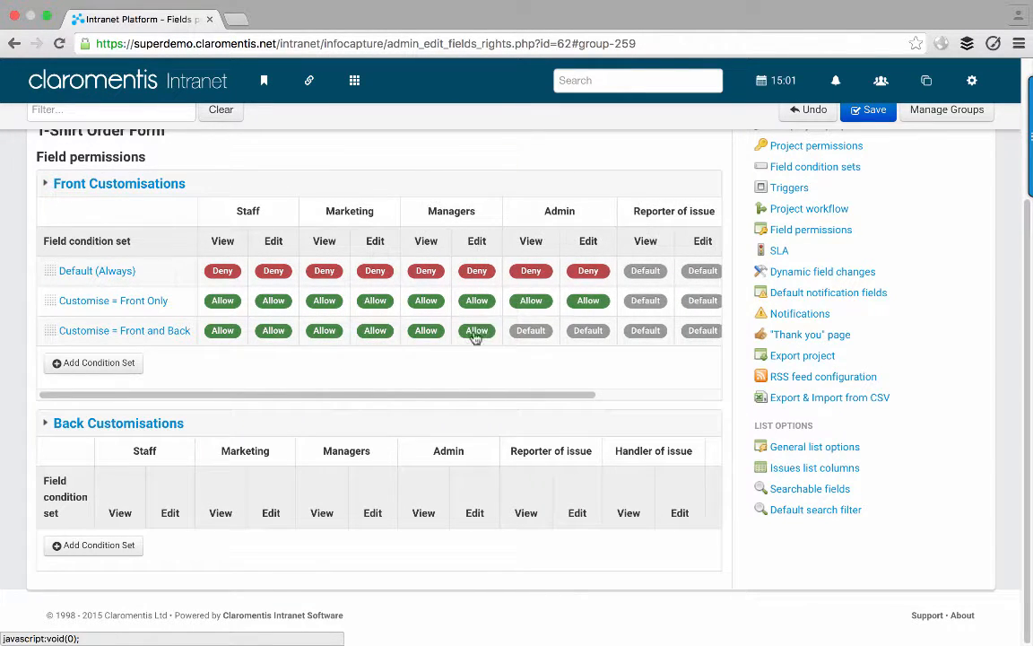
click(541, 331)
click(541, 332)
click(572, 334)
click(572, 334)
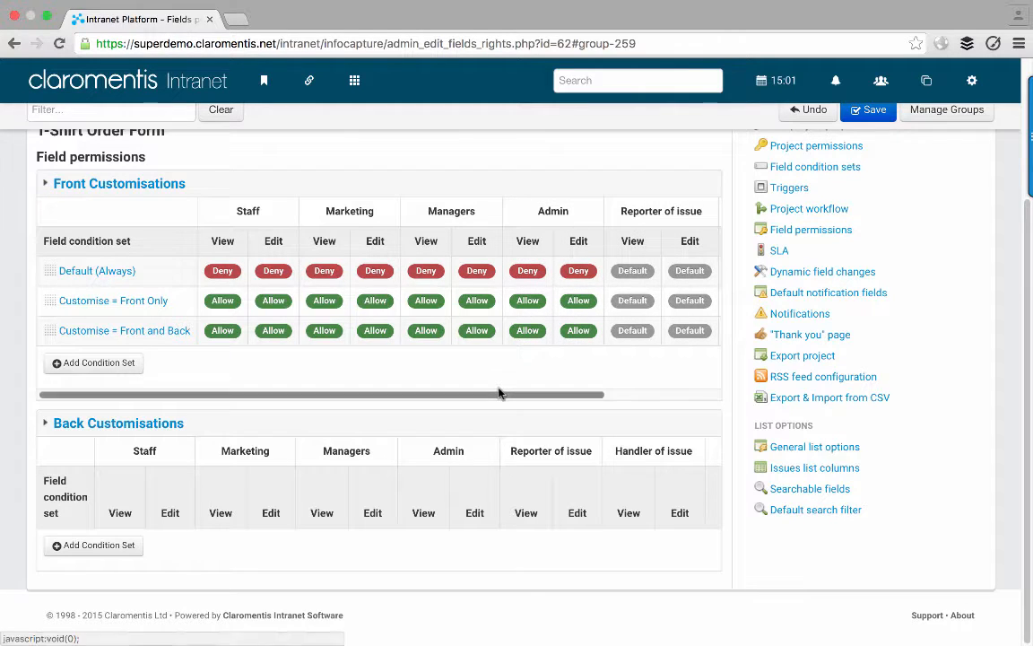
click(856, 111)
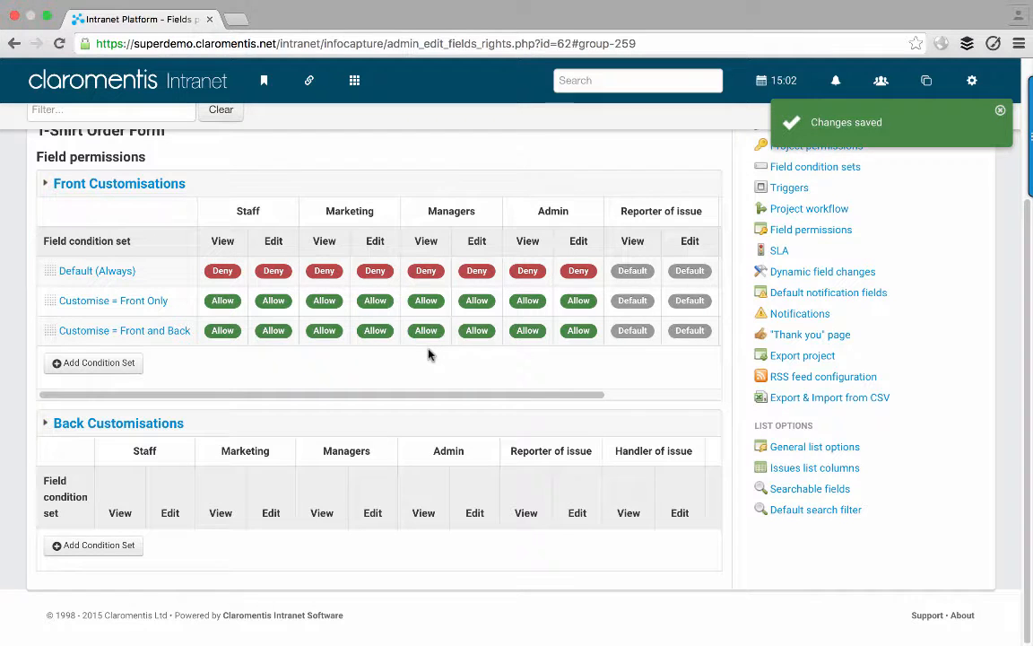
click(224, 301)
click(235, 318)
click(274, 300)
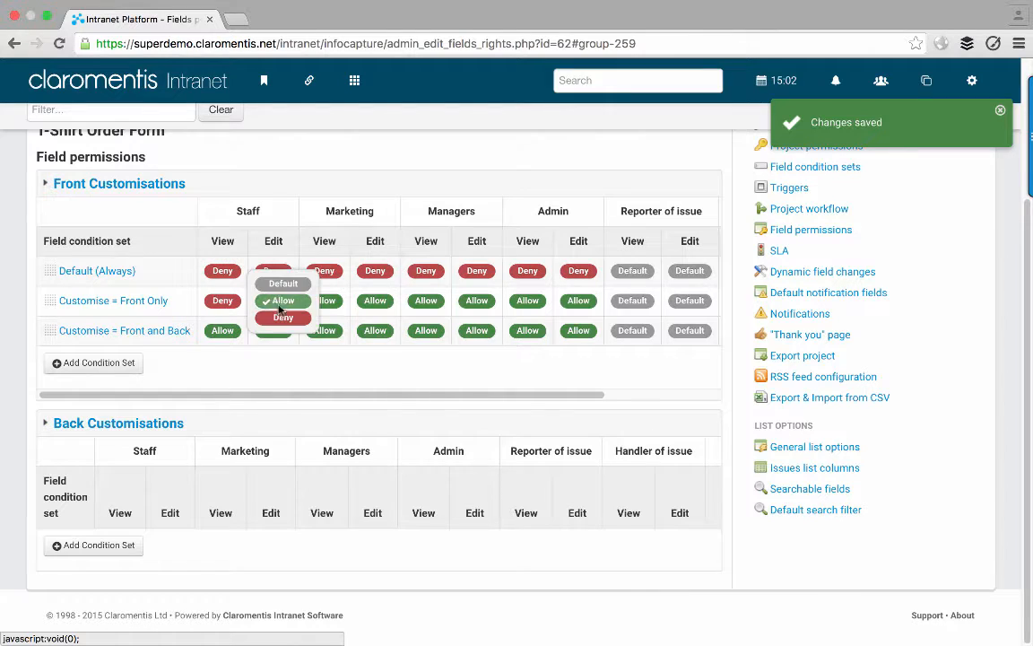
click(281, 319)
click(332, 301)
click(329, 318)
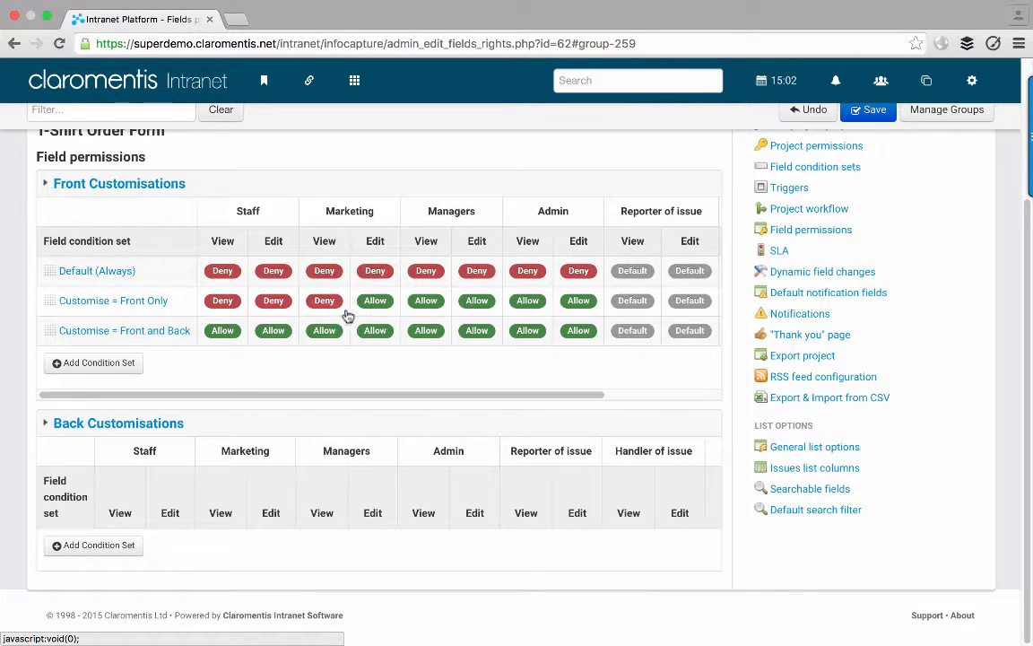
click(373, 301)
click(381, 318)
click(385, 301)
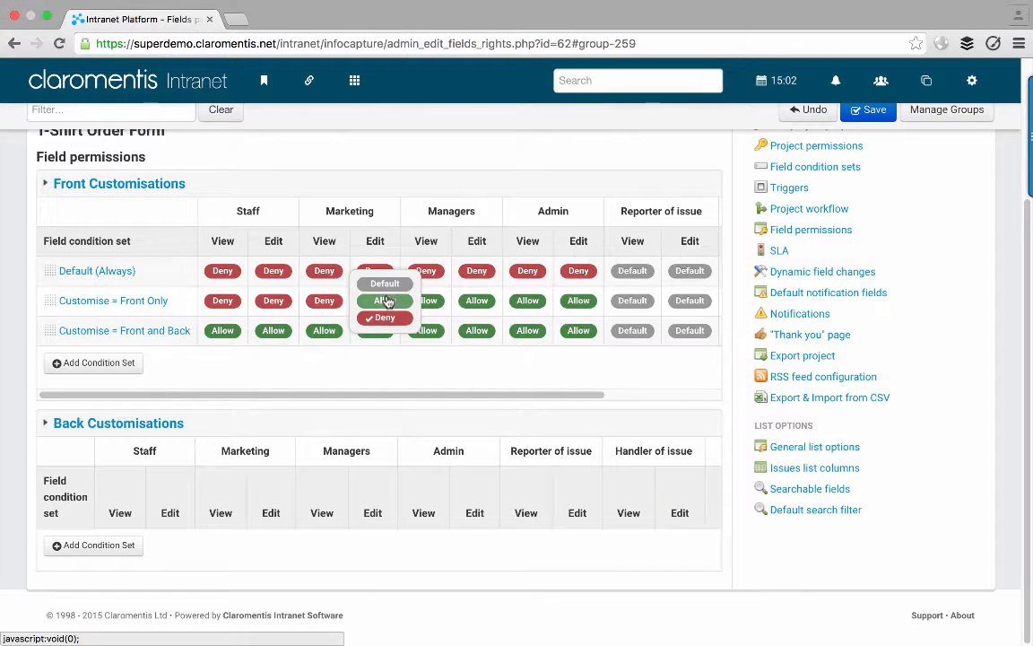
click(377, 298)
click(324, 300)
click(324, 299)
click(278, 303)
click(271, 299)
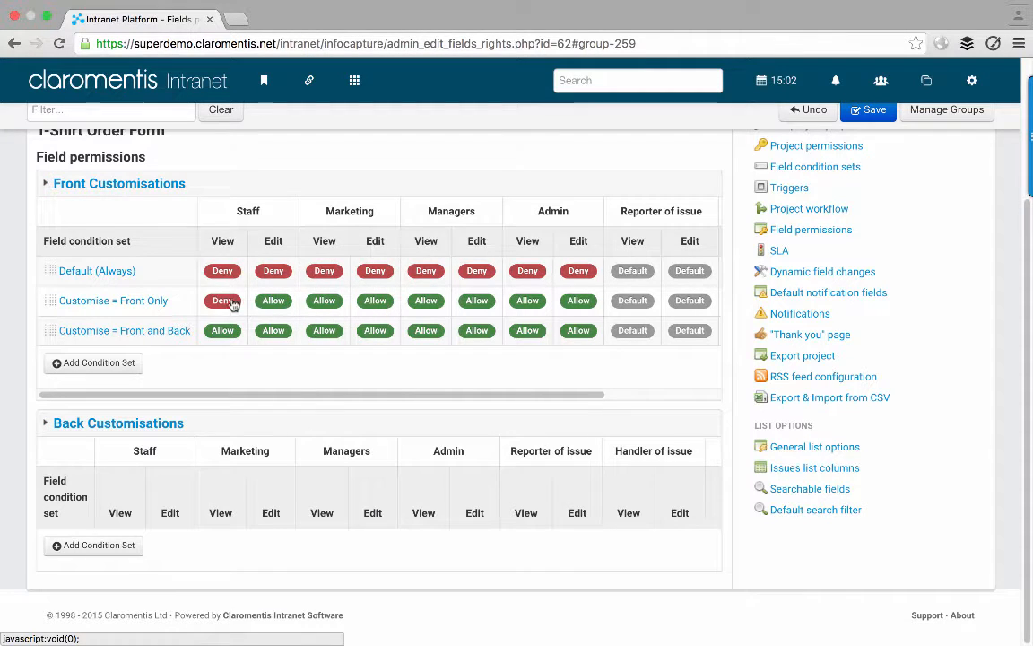
click(224, 301)
click(222, 299)
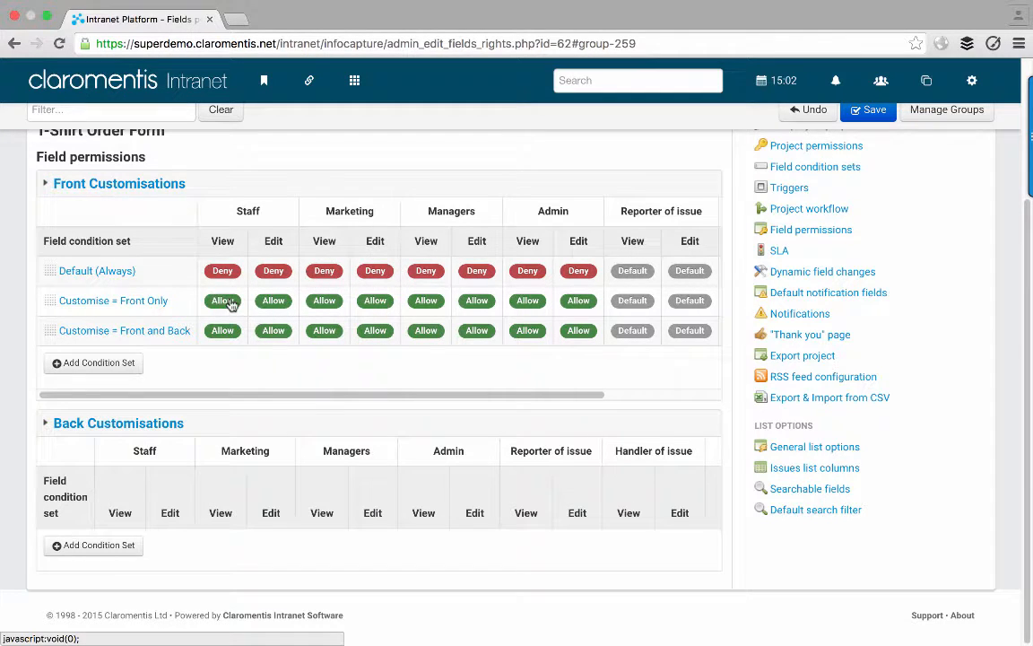
click(864, 115)
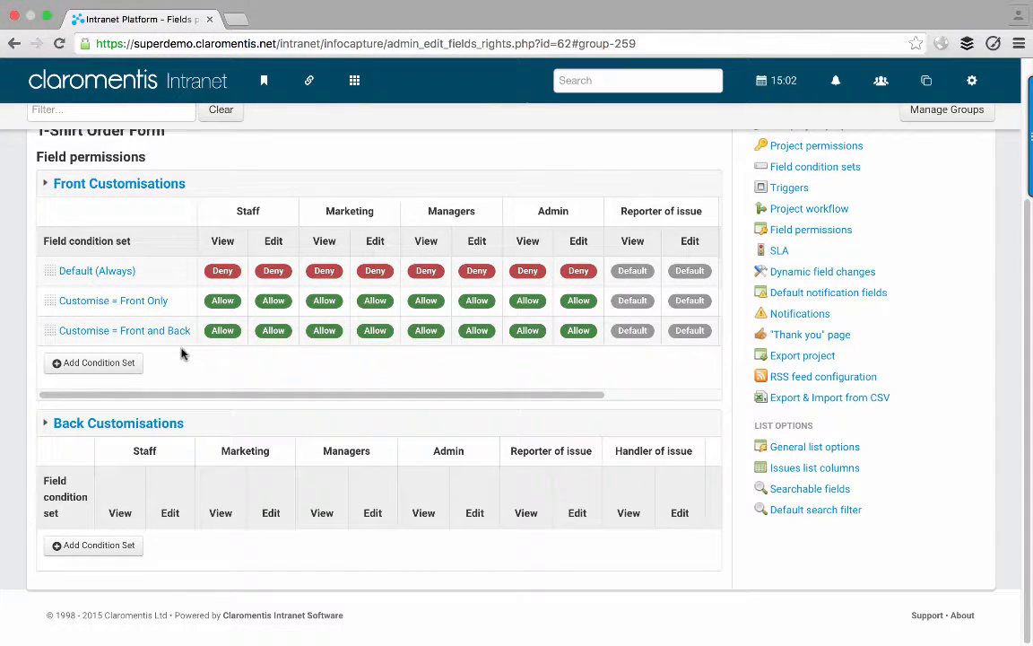
- Copy the Front Customisations rights to Back Customisations
click(184, 422)
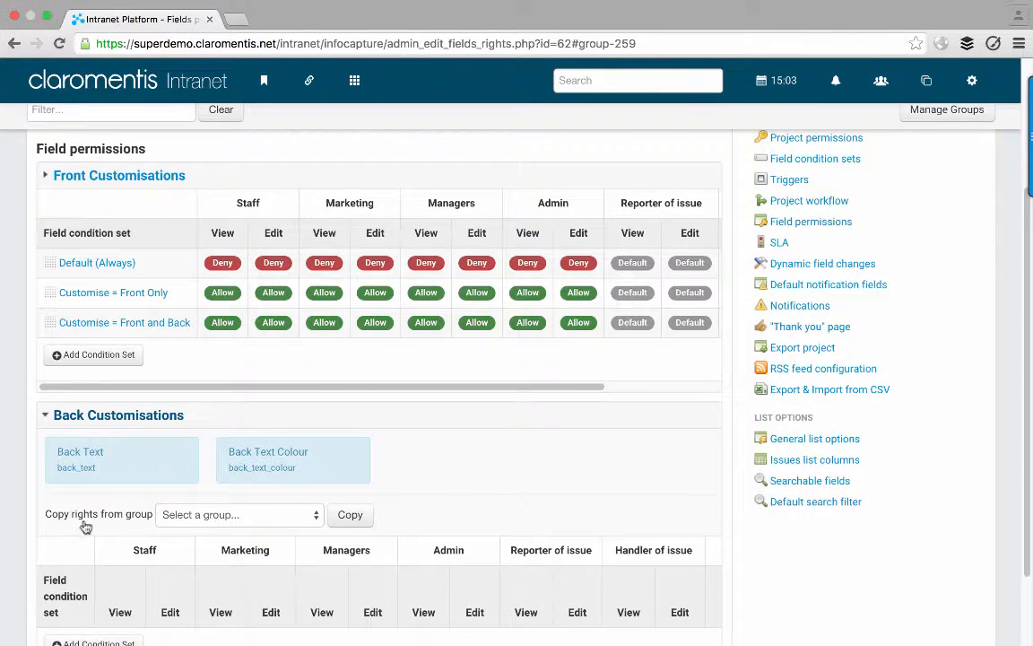
click(187, 517)
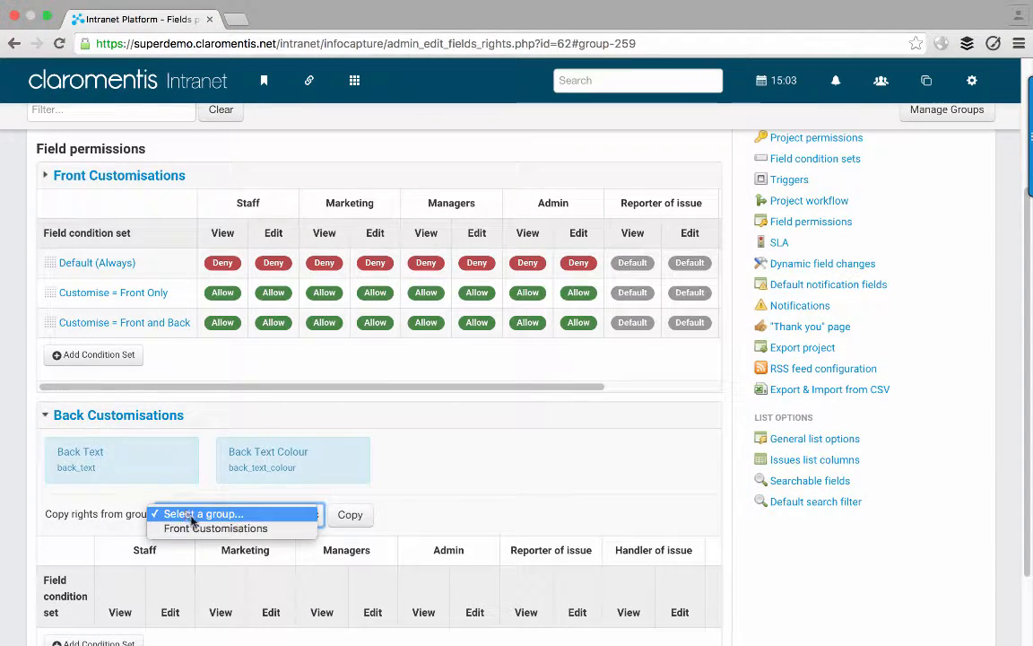
click(201, 529)
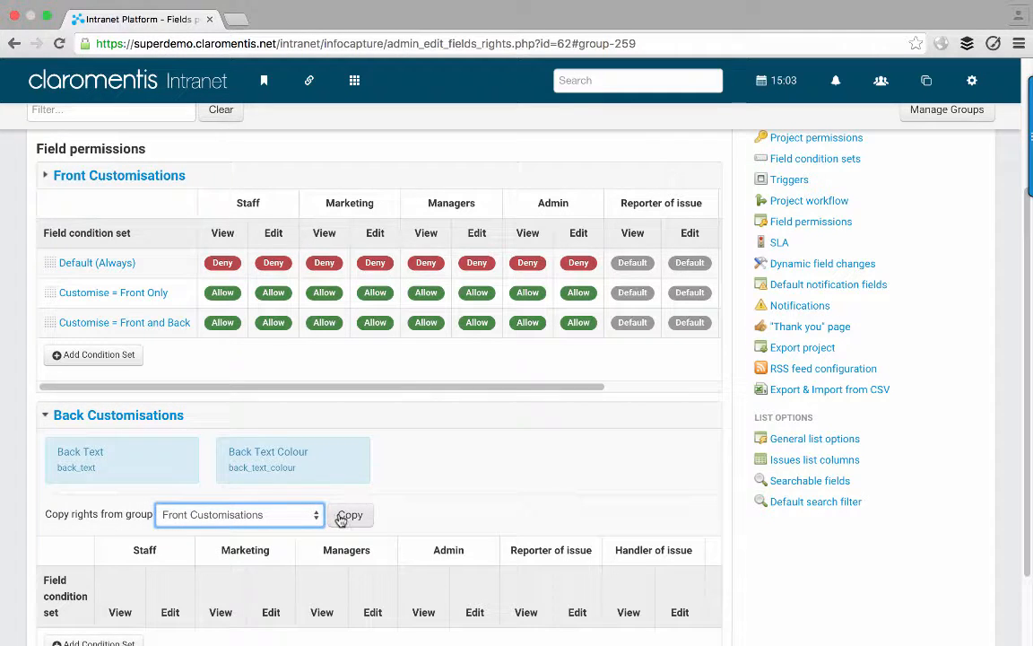
click(342, 516)
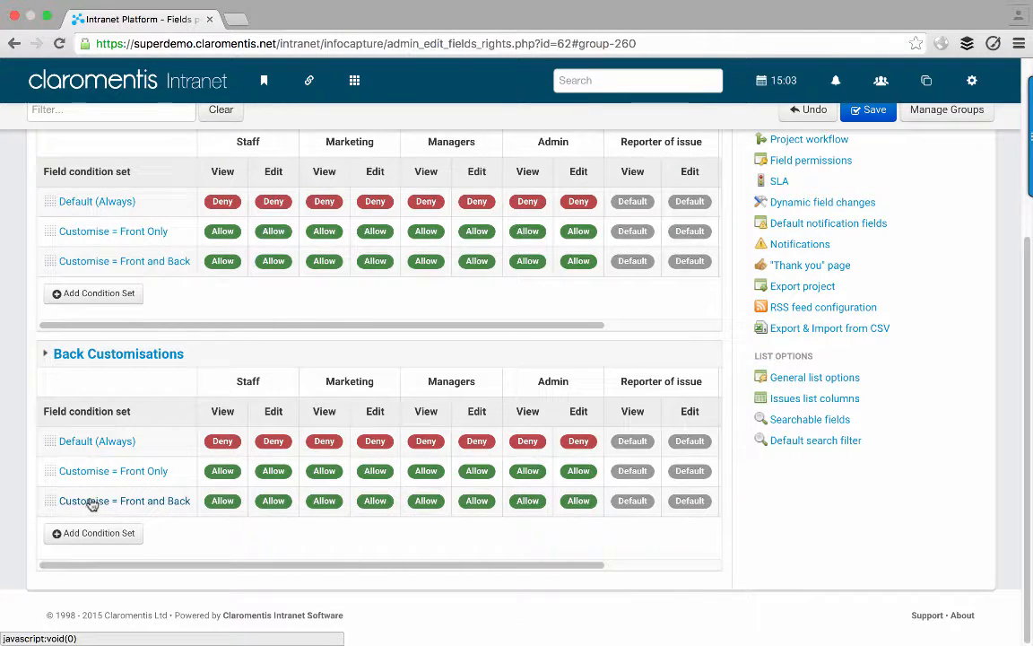
- Change Back Customisations' Front Only rule to Customise = Back Only and save
click(150, 473)
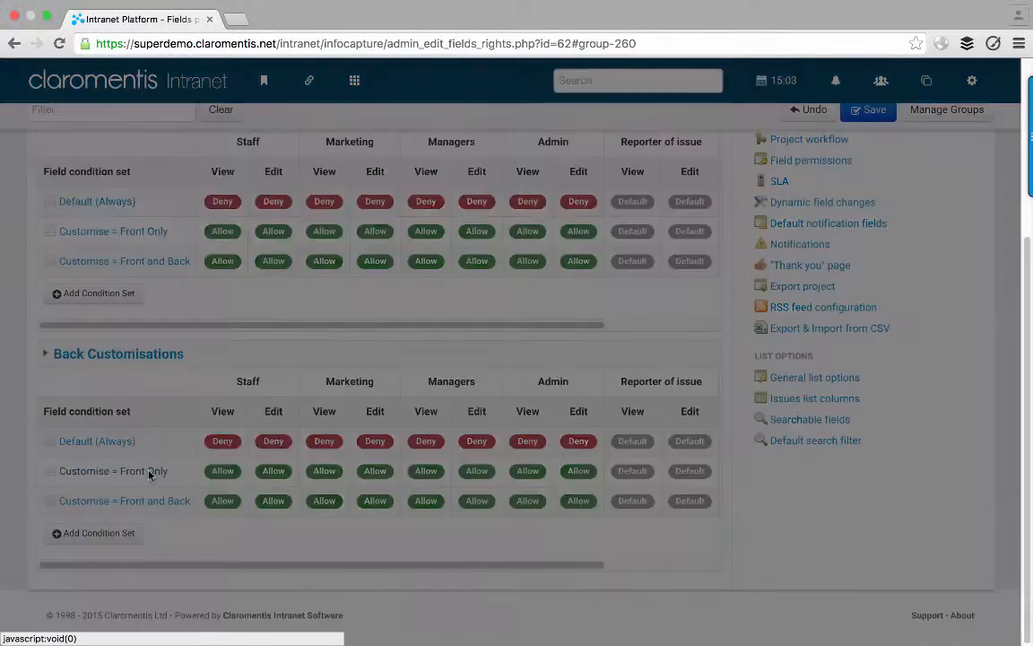
click(476, 187)
scroll(502, 320, down, 2)
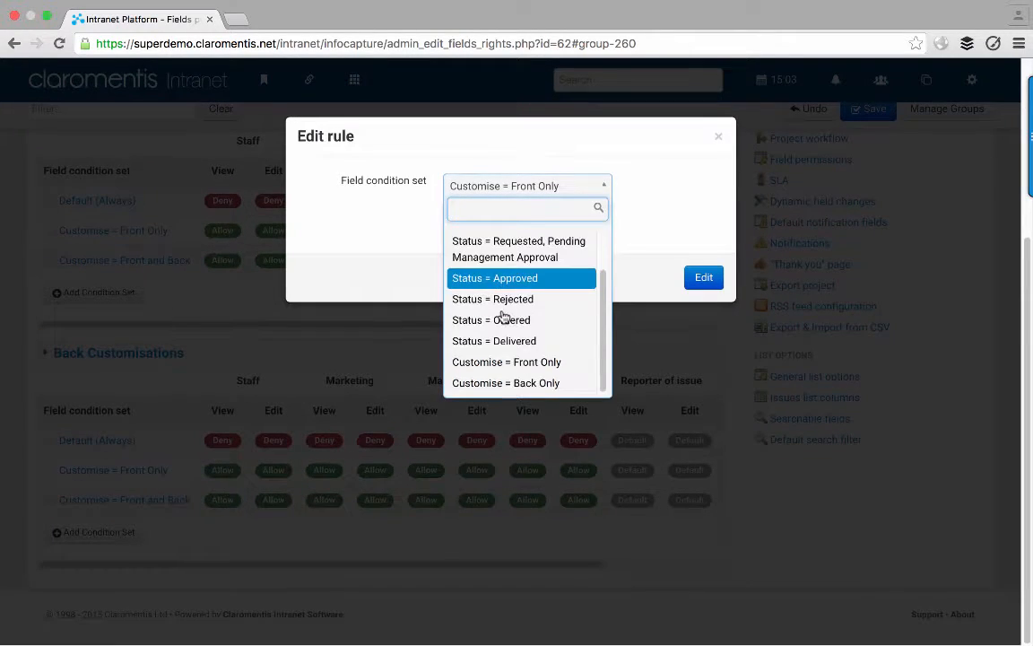
click(512, 387)
click(693, 279)
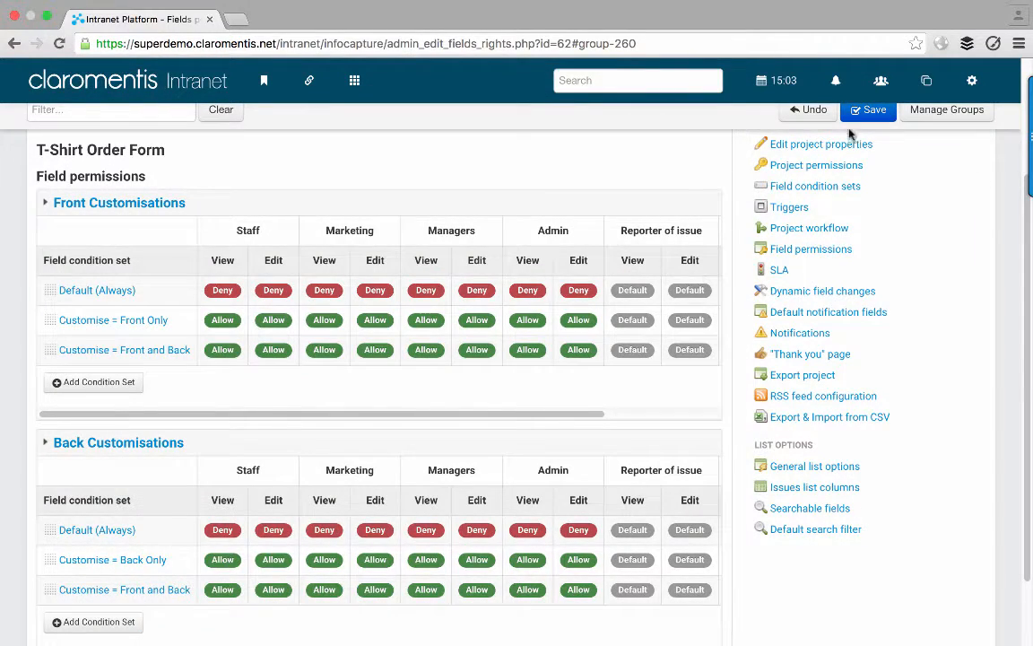
click(863, 110)
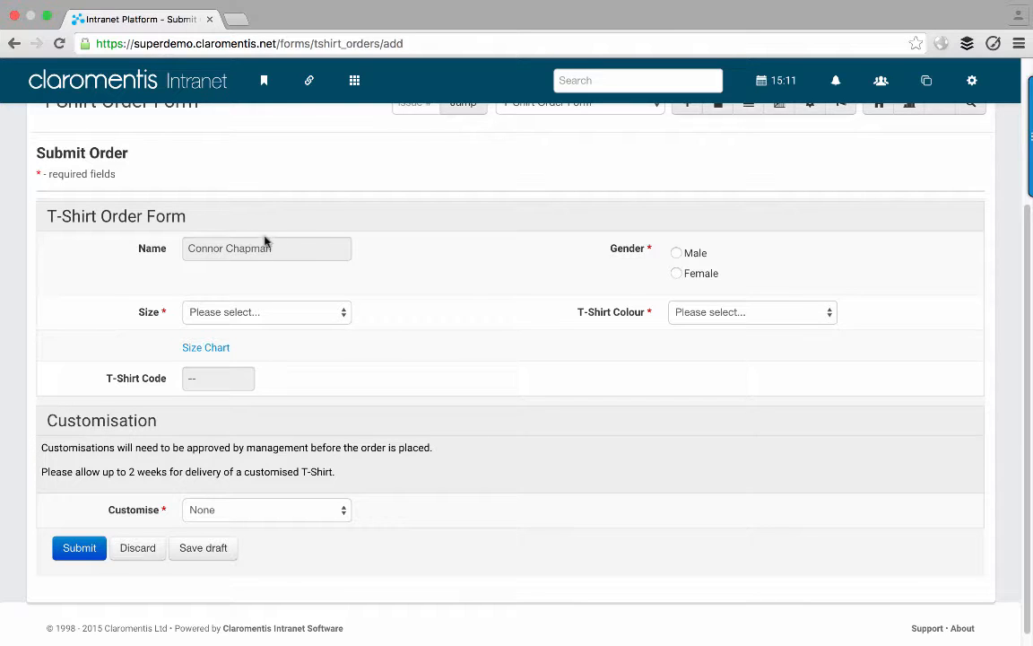
- Fill in the new order as a Male, Medium, Green T-shirt
click(687, 256)
click(328, 314)
click(314, 354)
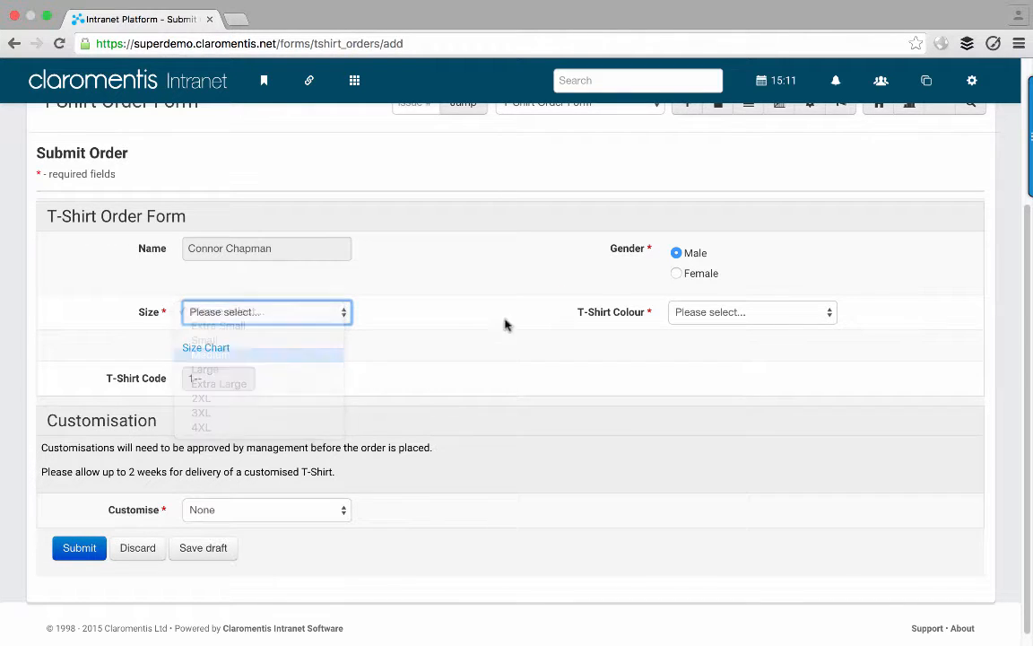
click(694, 313)
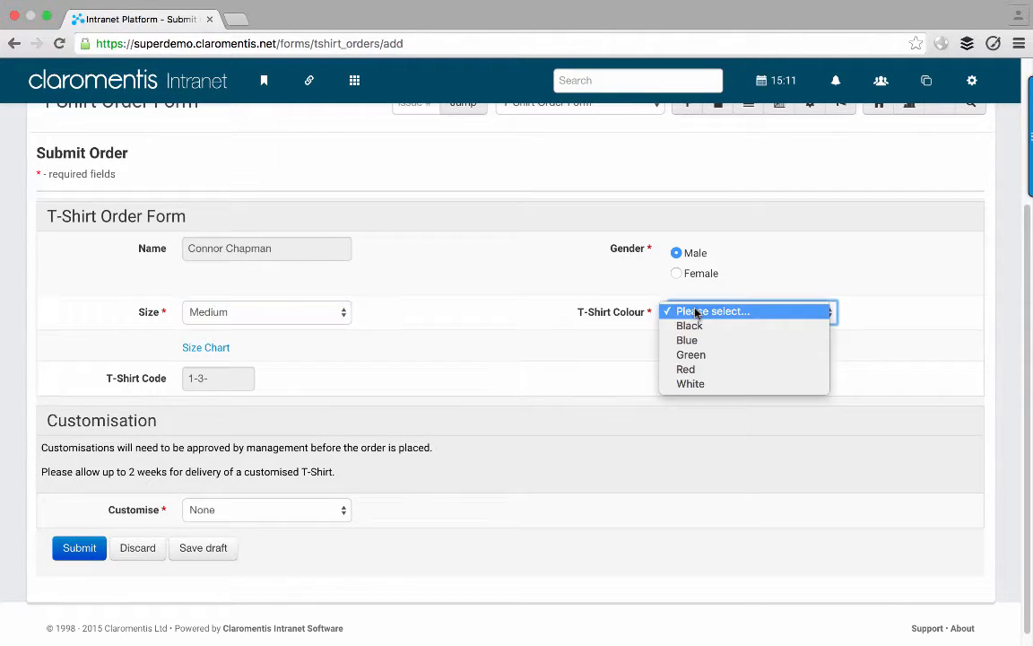
click(697, 355)
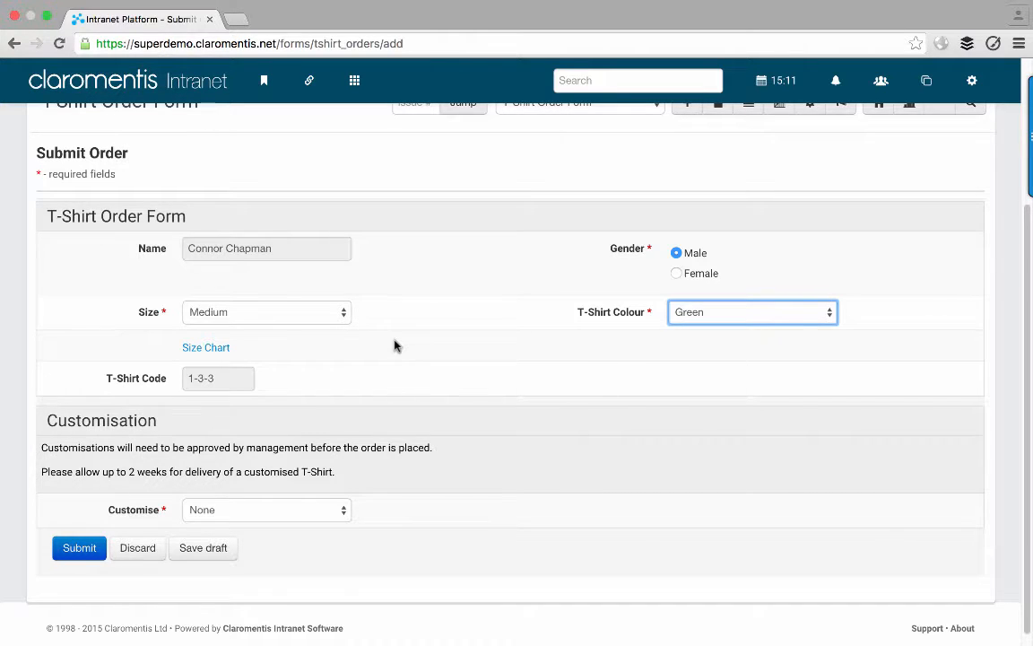
scroll(394, 346, down, 1)
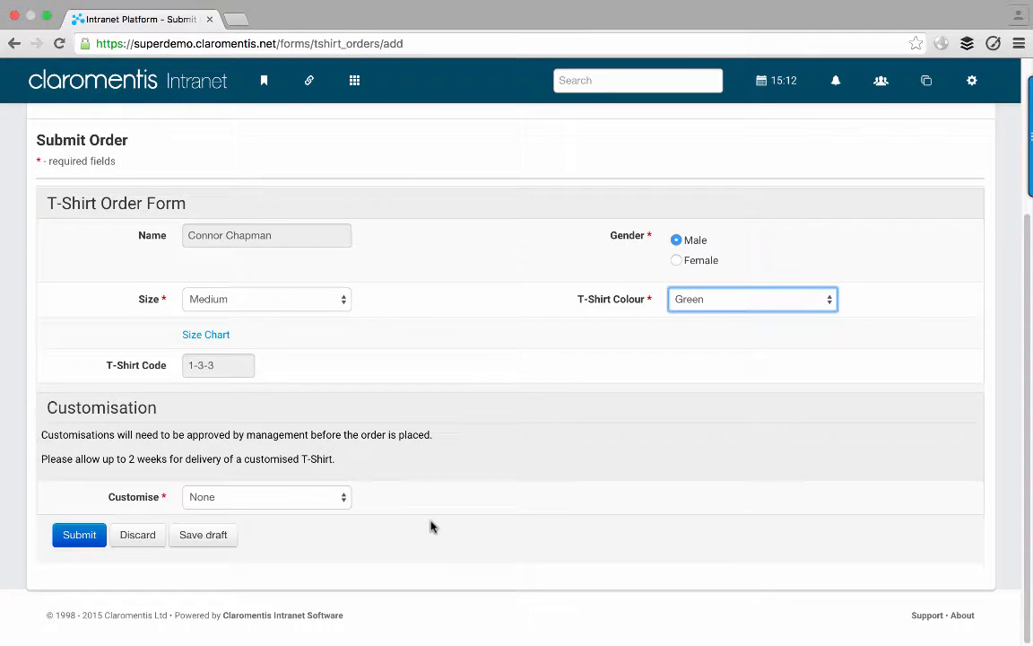
- Try the None and Front Only customisation options and view the front text colour choices
click(292, 501)
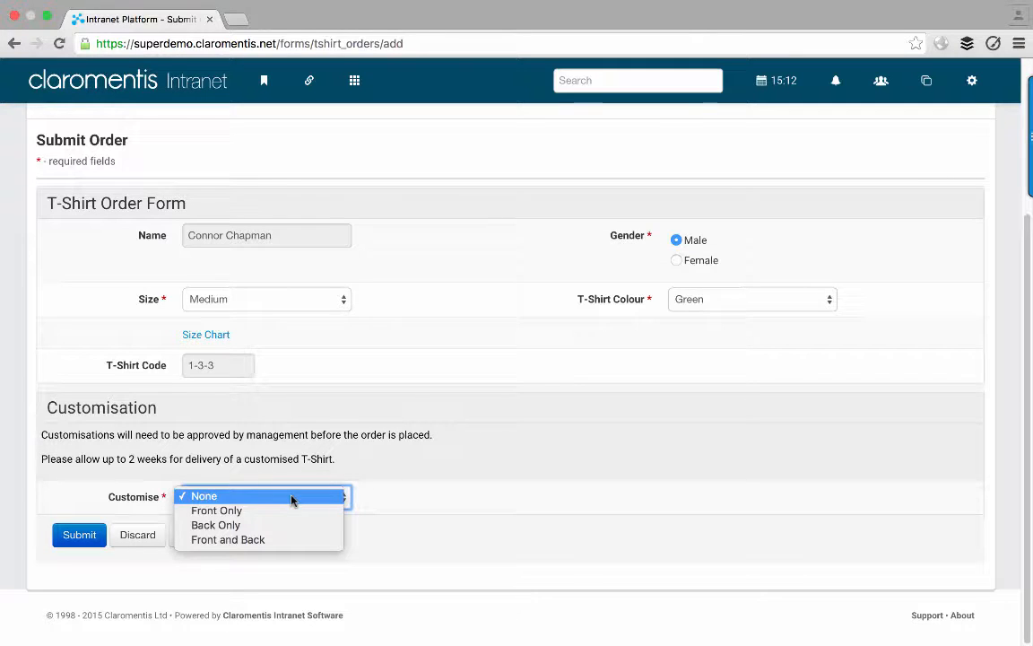
click(414, 503)
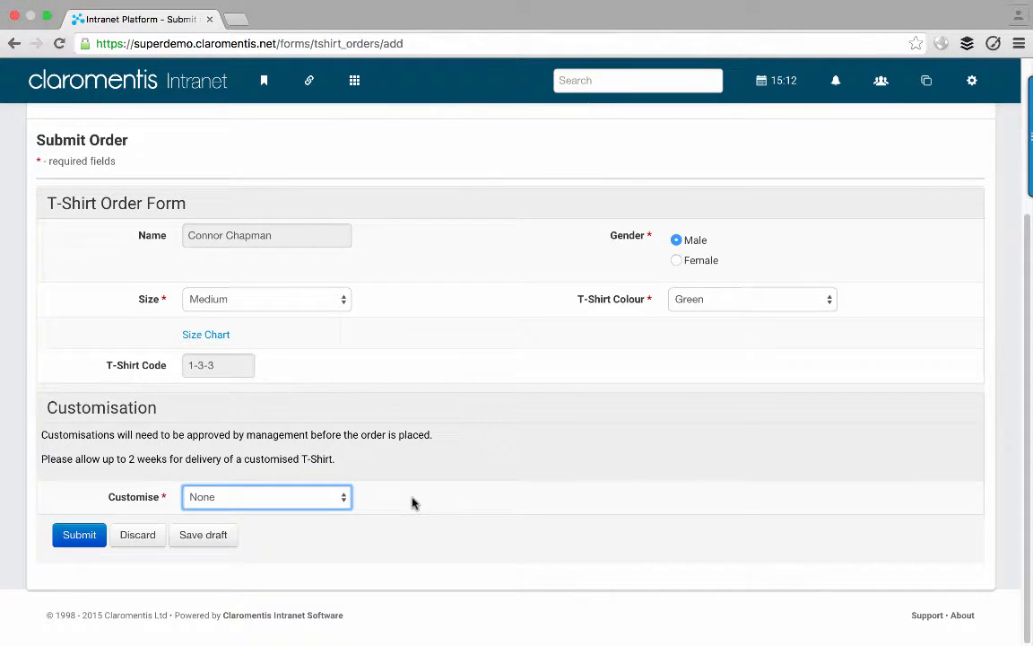
click(323, 498)
click(321, 509)
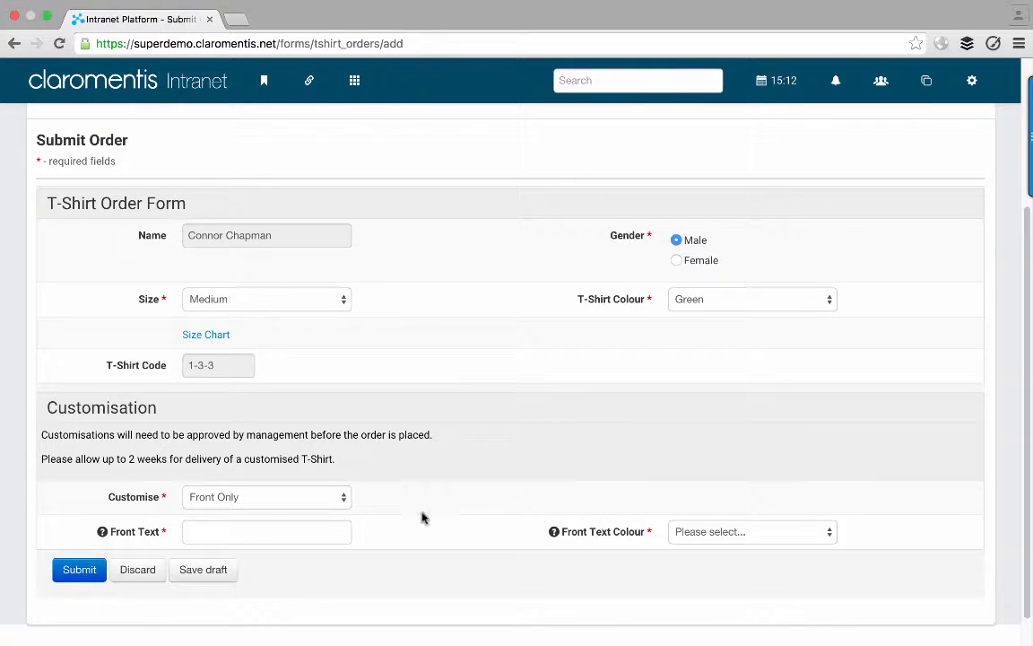
click(270, 524)
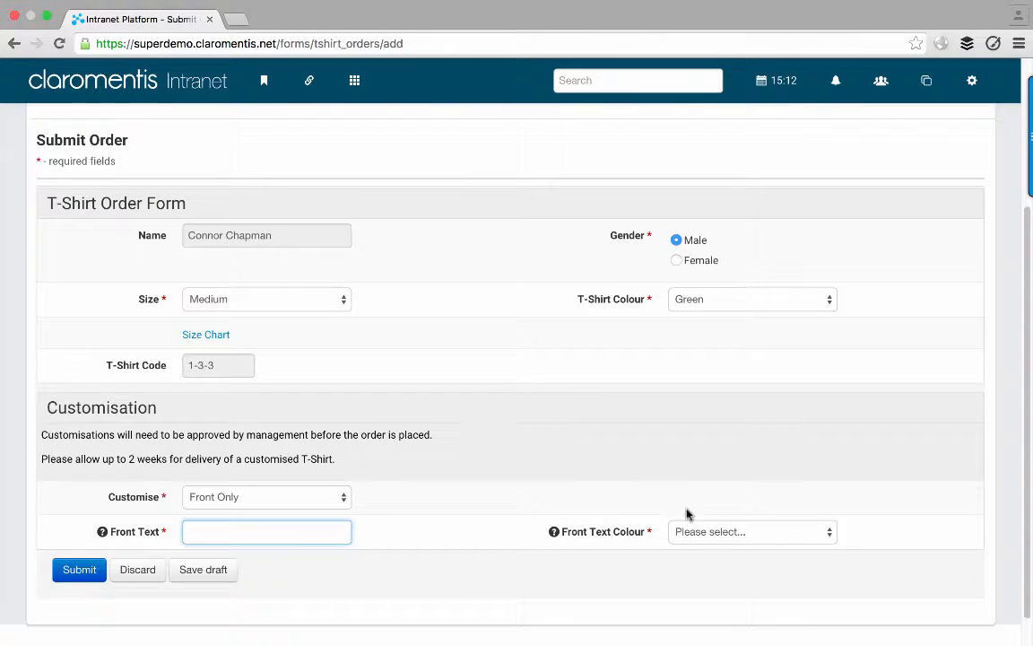
click(715, 531)
click(715, 530)
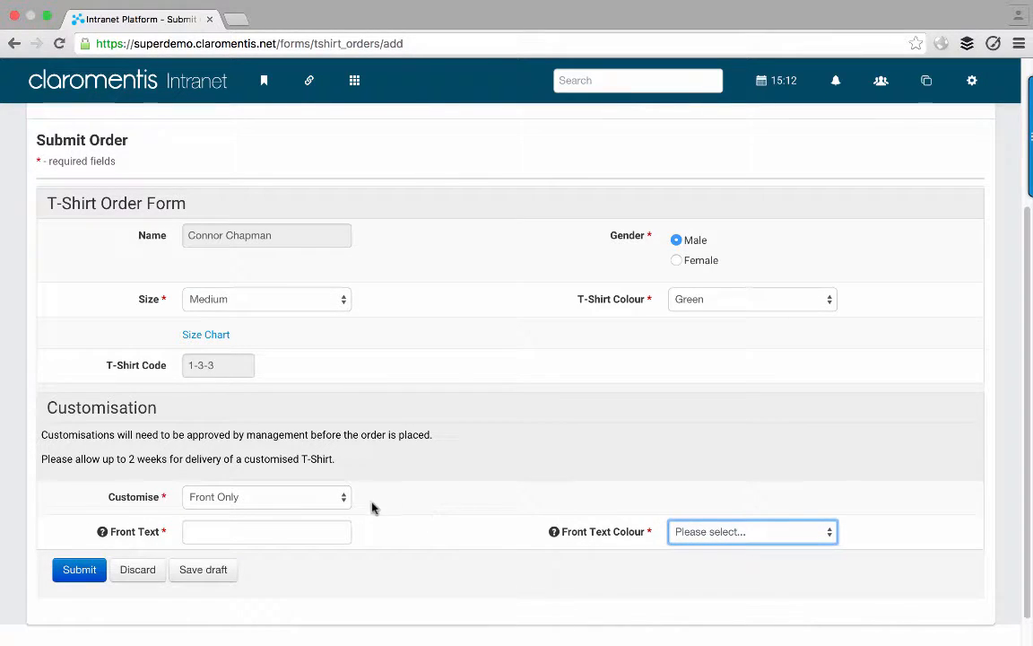
- Switch Customise through Back Only and Front and Back, then reset it to None
click(314, 506)
click(312, 510)
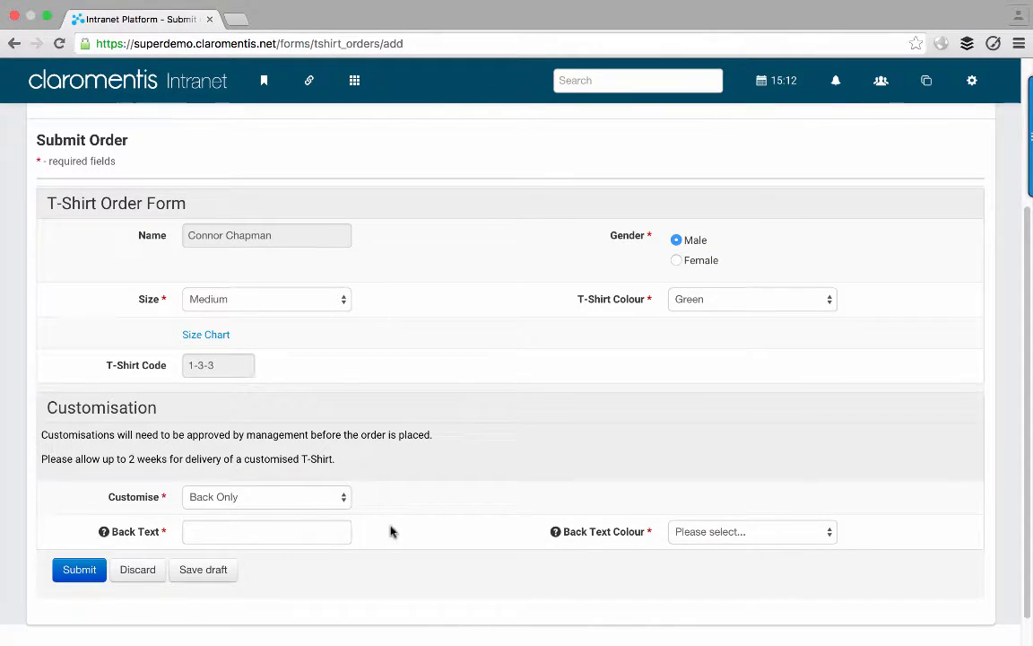
click(336, 496)
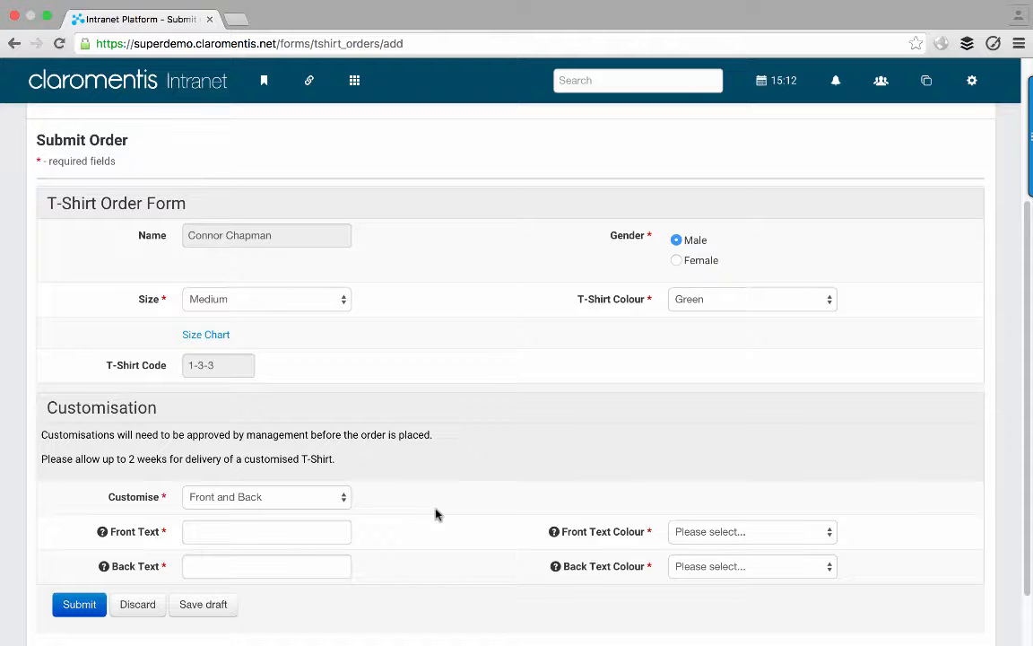
click(315, 498)
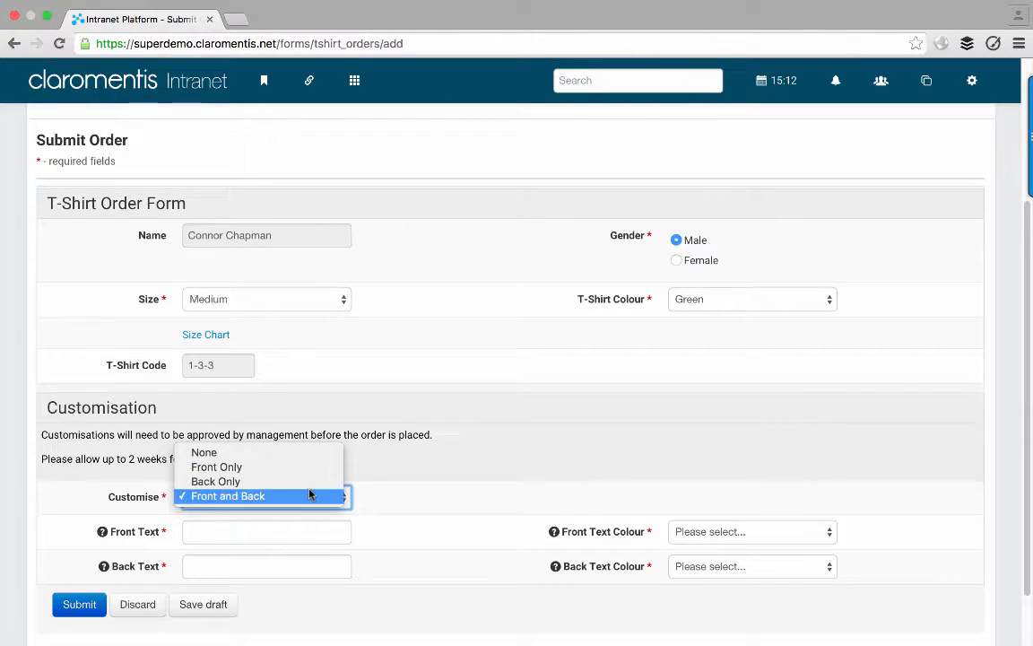
click(401, 491)
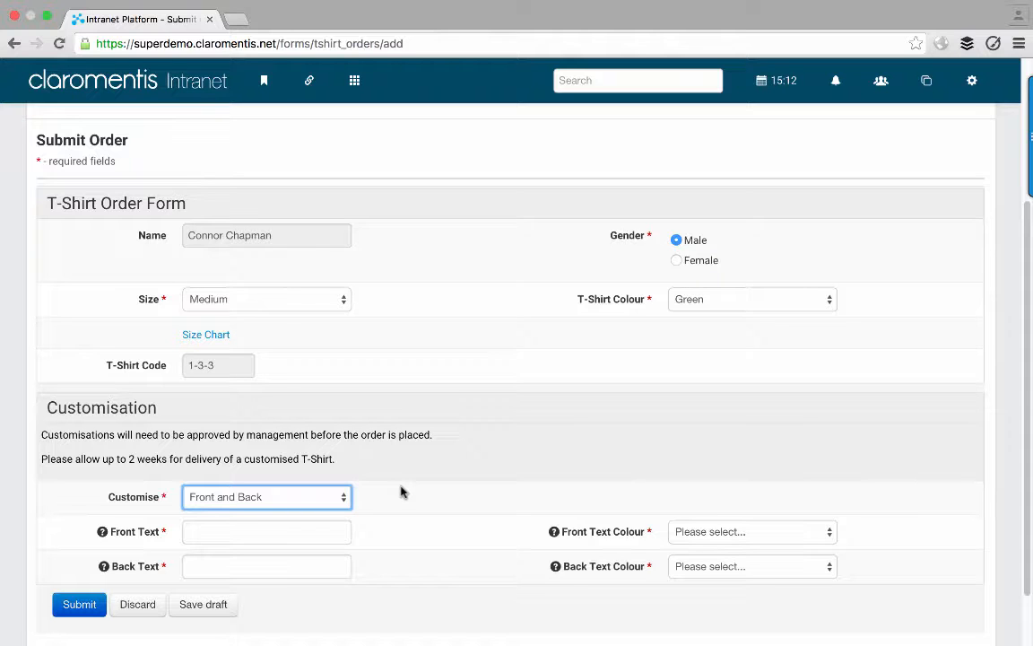
click(338, 499)
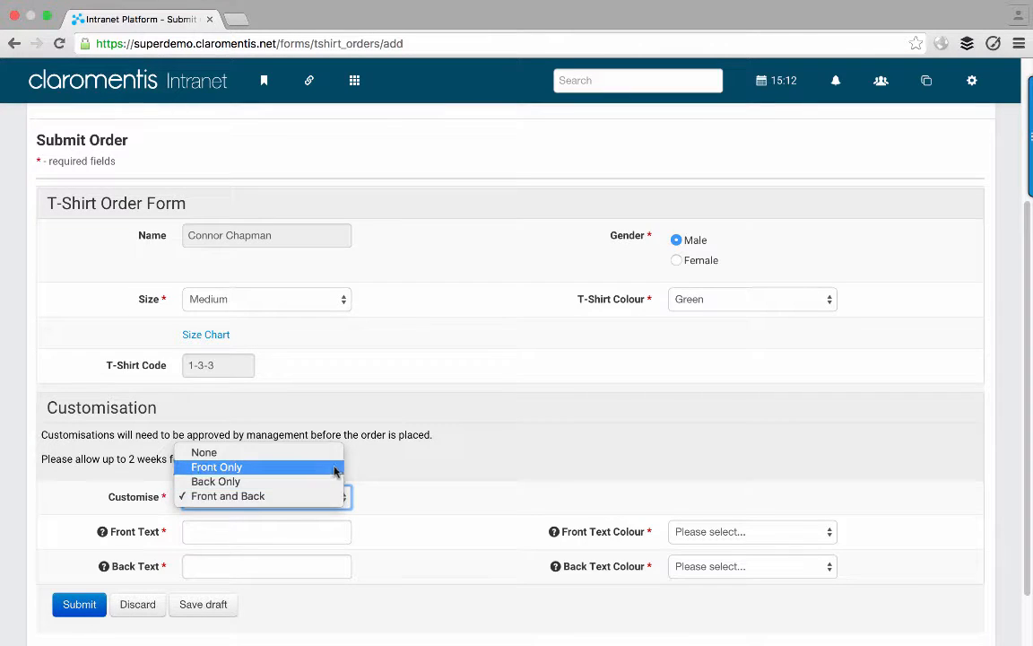
click(327, 455)
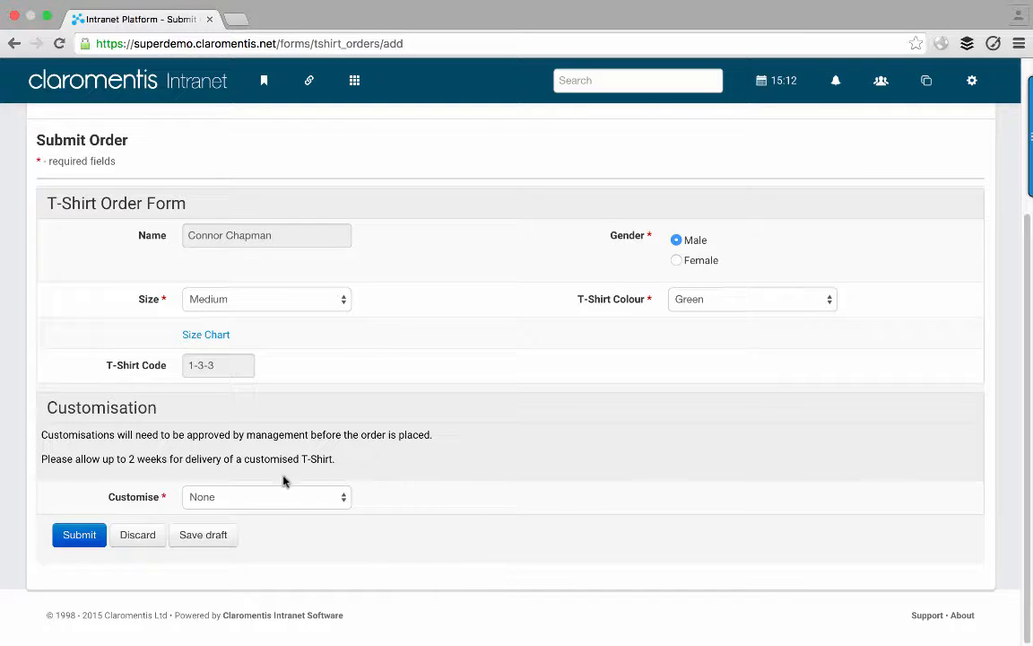
- Submit the order and confirm TS0001's status reads Requested
click(80, 535)
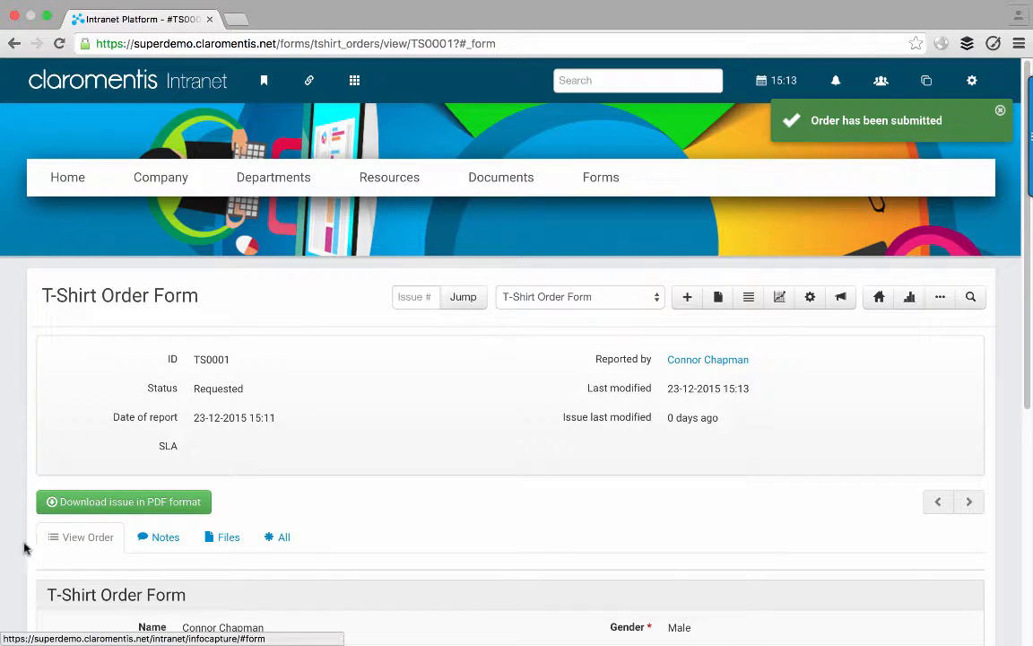
scroll(27, 544, down, 1)
scroll(27, 544, down, 5)
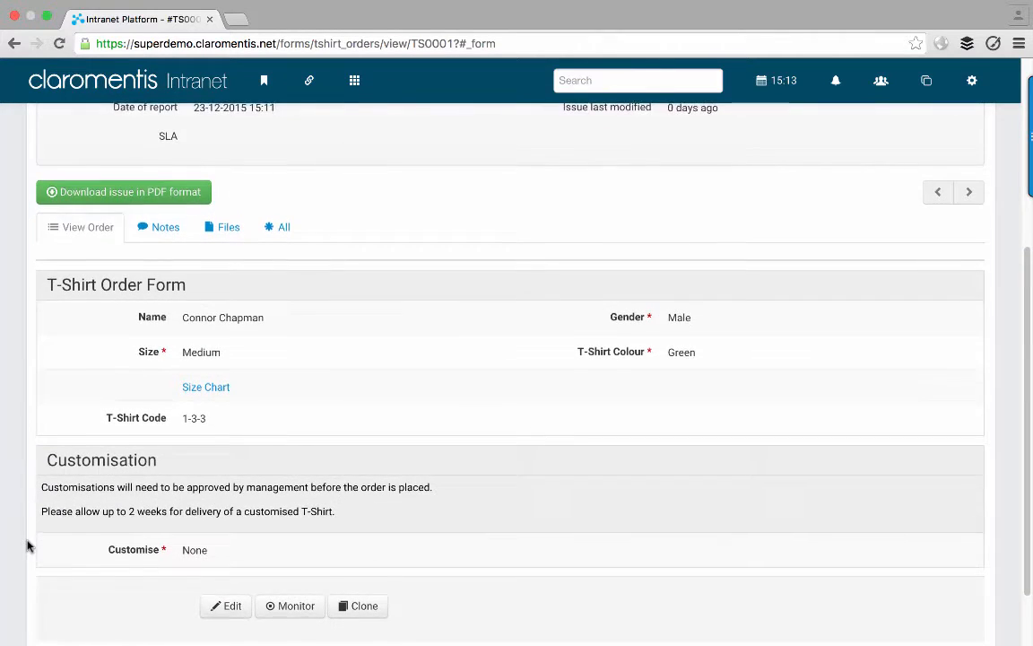
scroll(26, 545, up, 4)
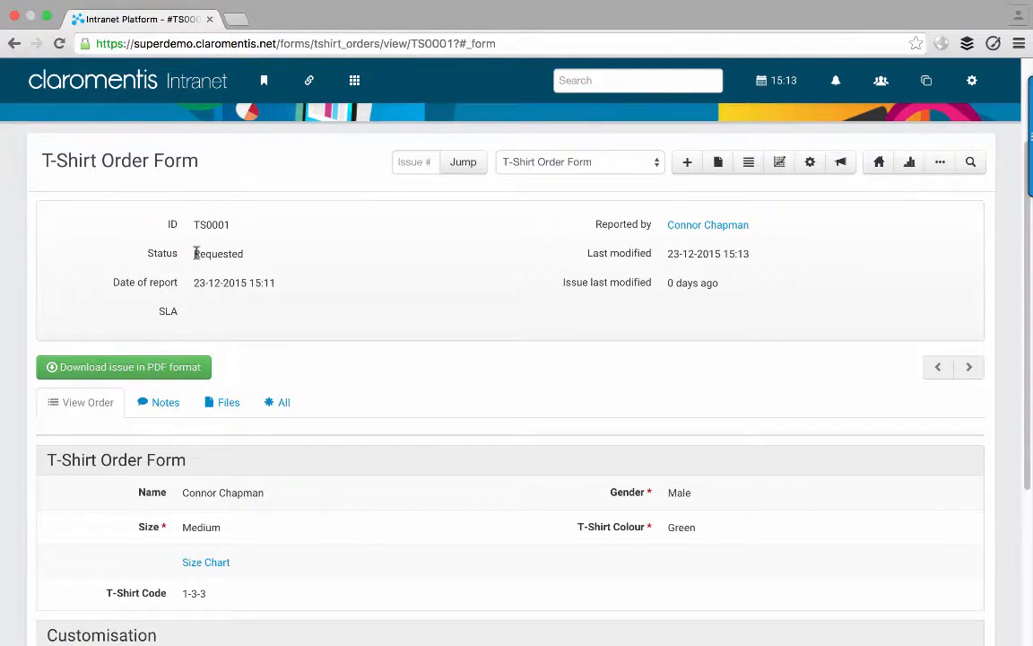
drag(194, 253, 249, 254)
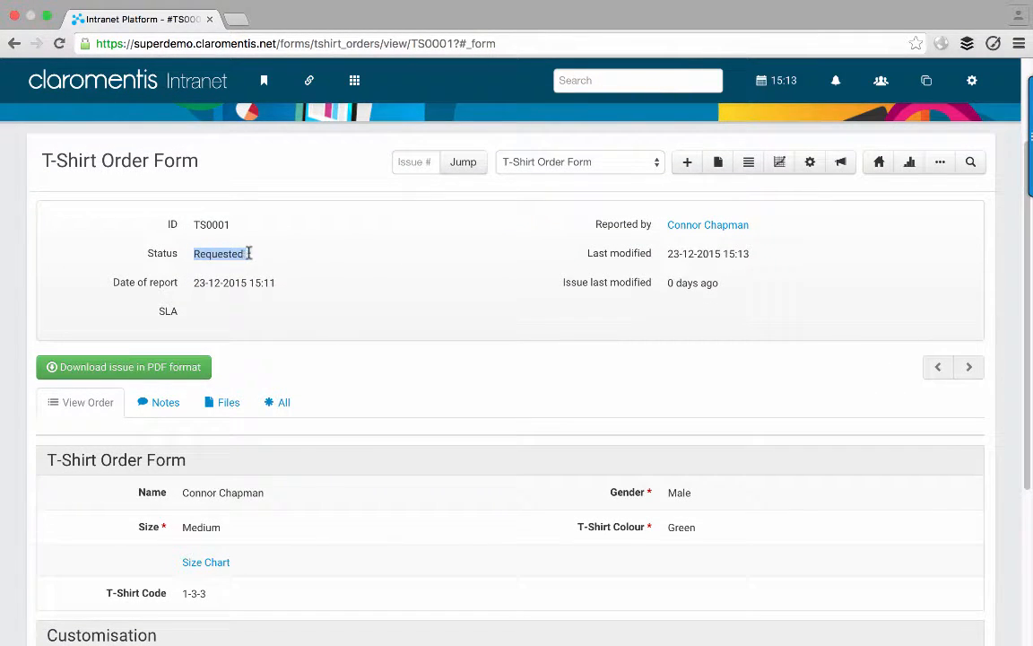
click(250, 254)
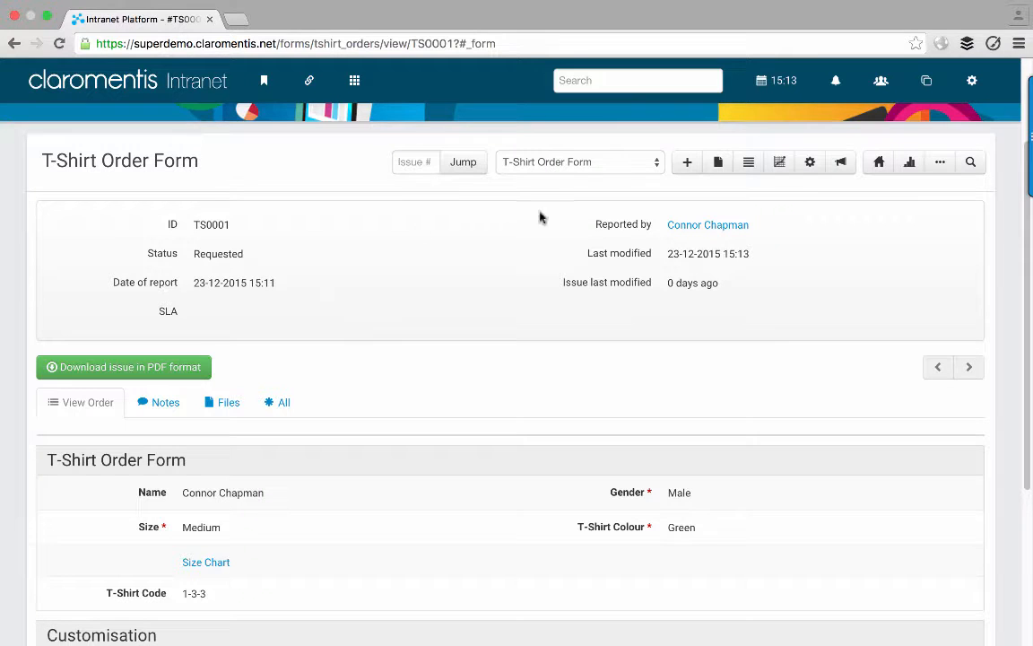
- Log out and sign in with the manager's username and password
click(974, 82)
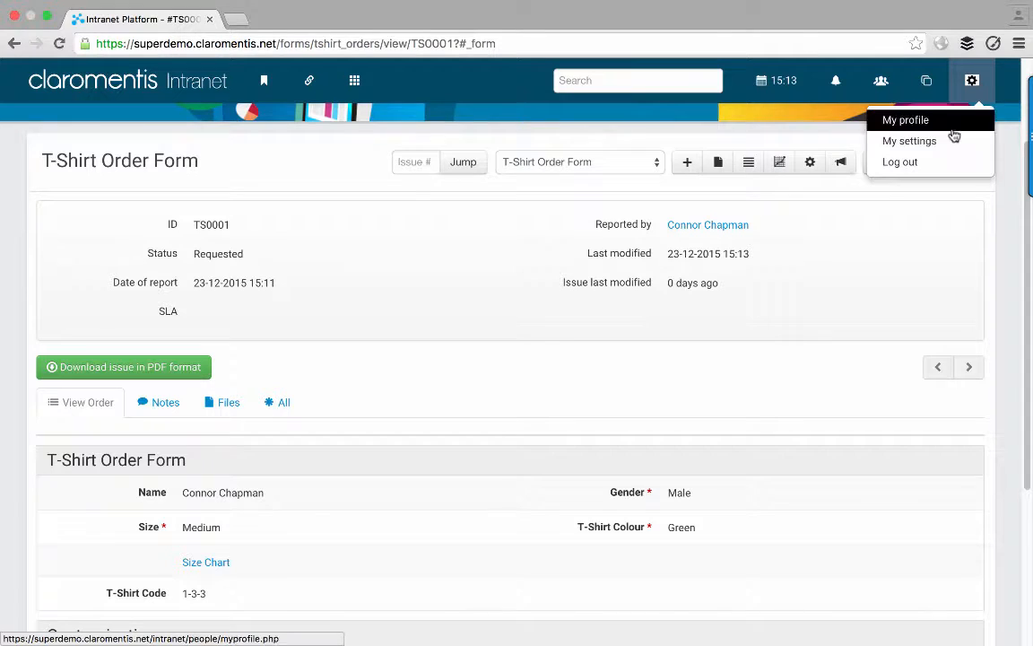
click(975, 89)
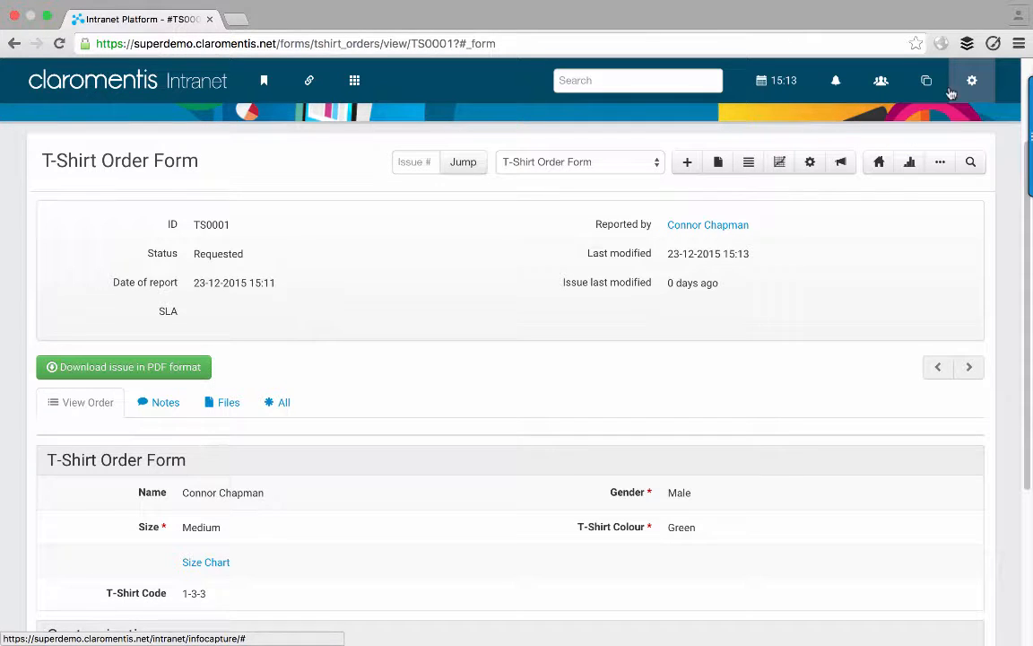
click(665, 43)
key(super+c)
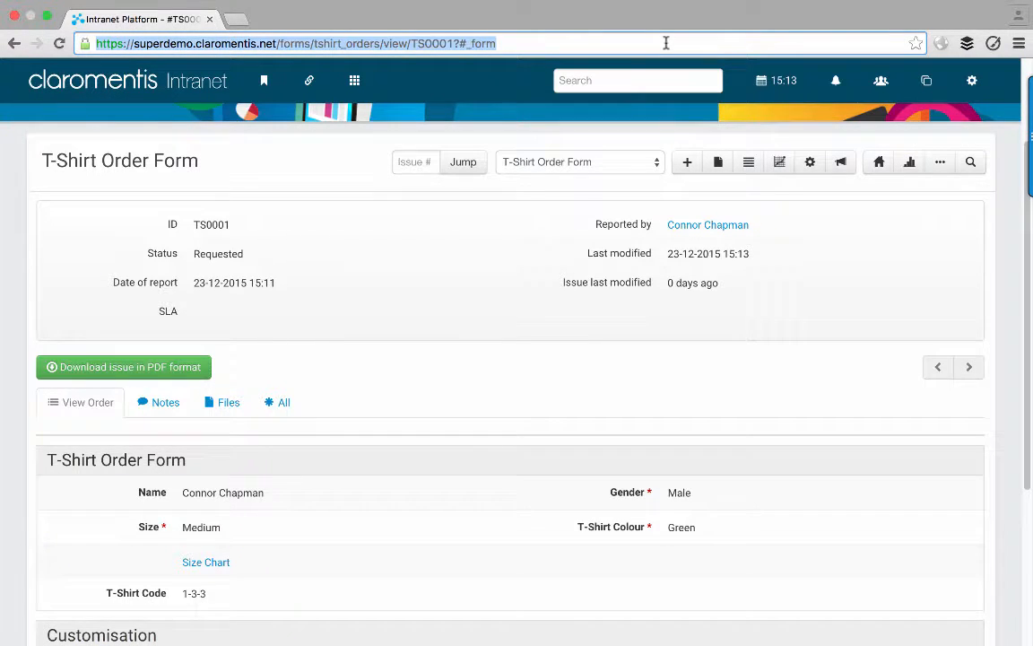
click(973, 82)
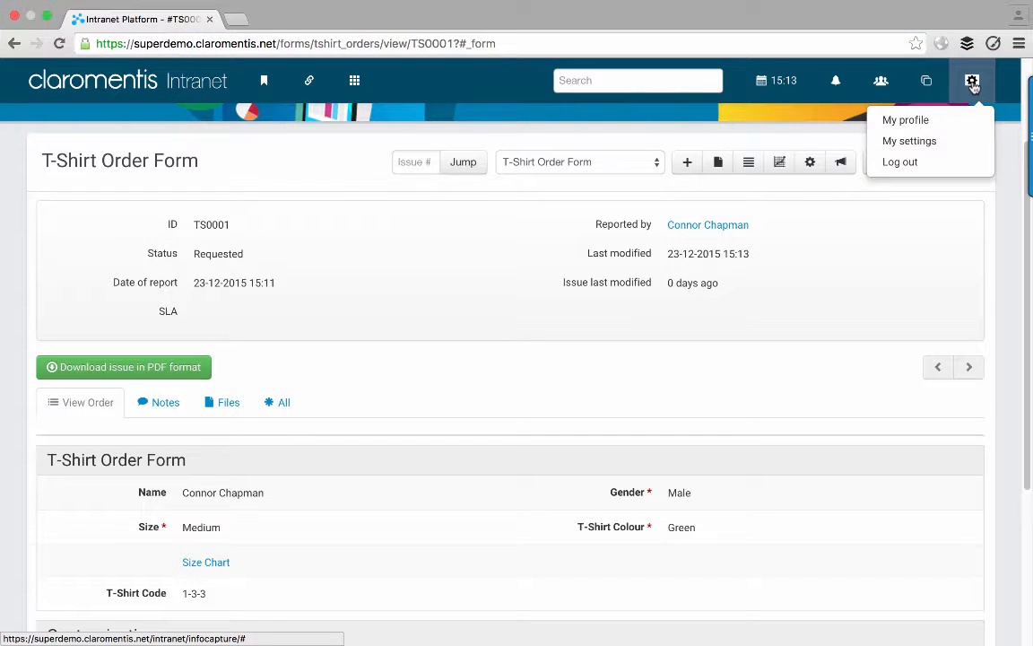
click(900, 161)
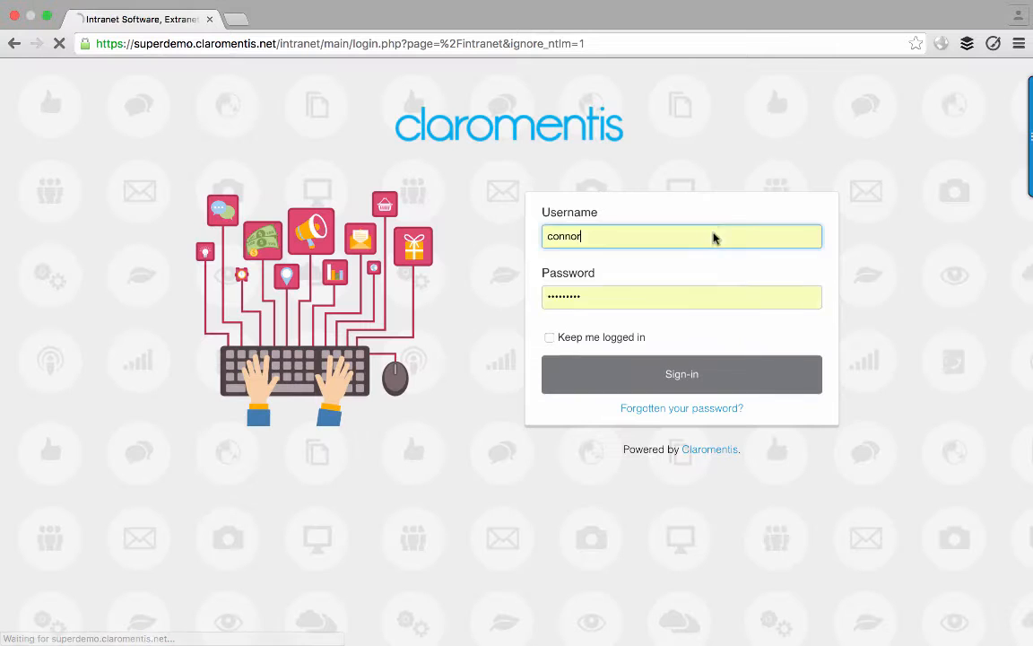
double_click(665, 236)
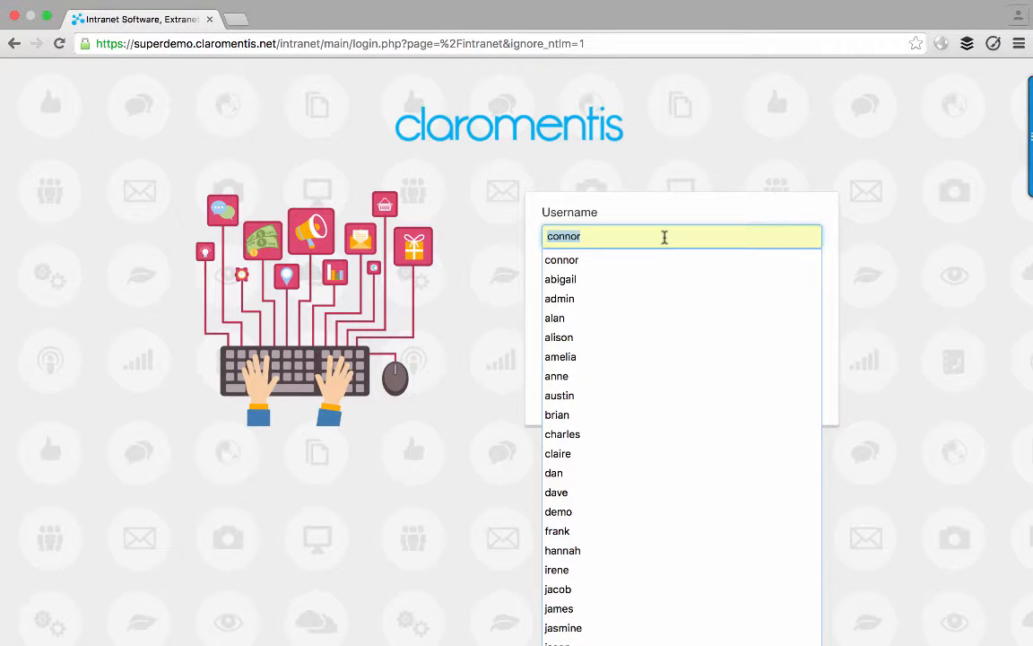
text(jennifer)
key(Tab)
key(Return)
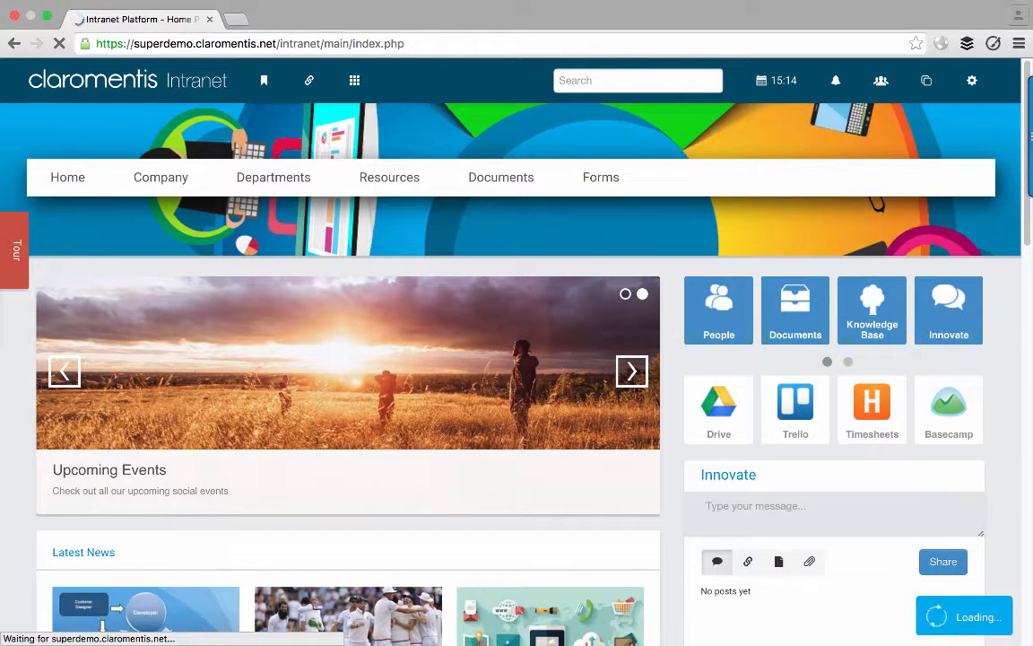
- Open order TS0001's page by pasting its address into the browser
click(584, 39)
key(super+v)
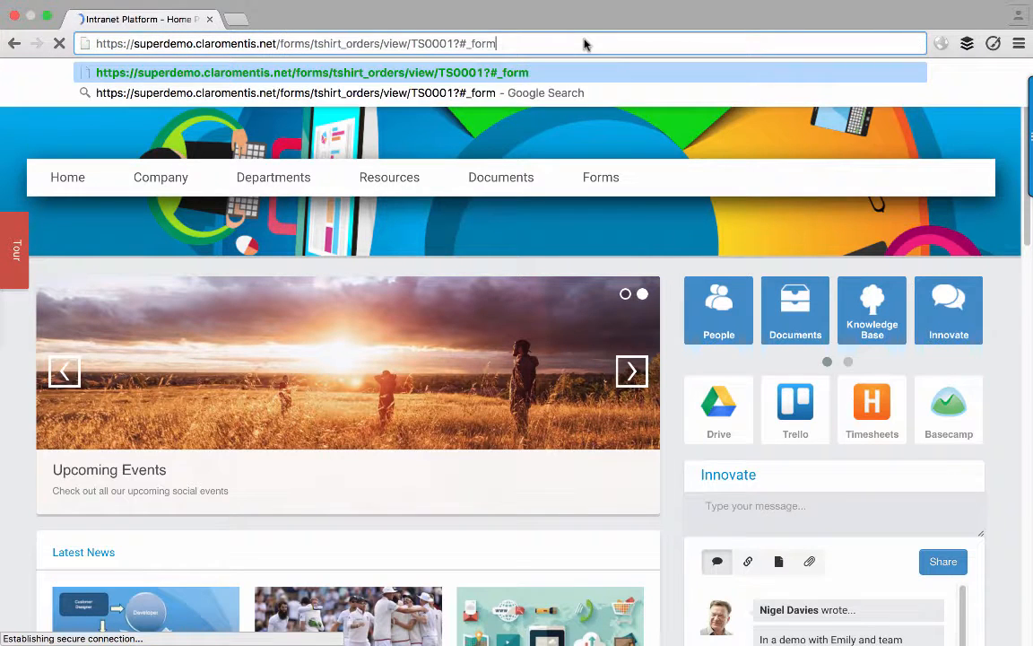
key(Return)
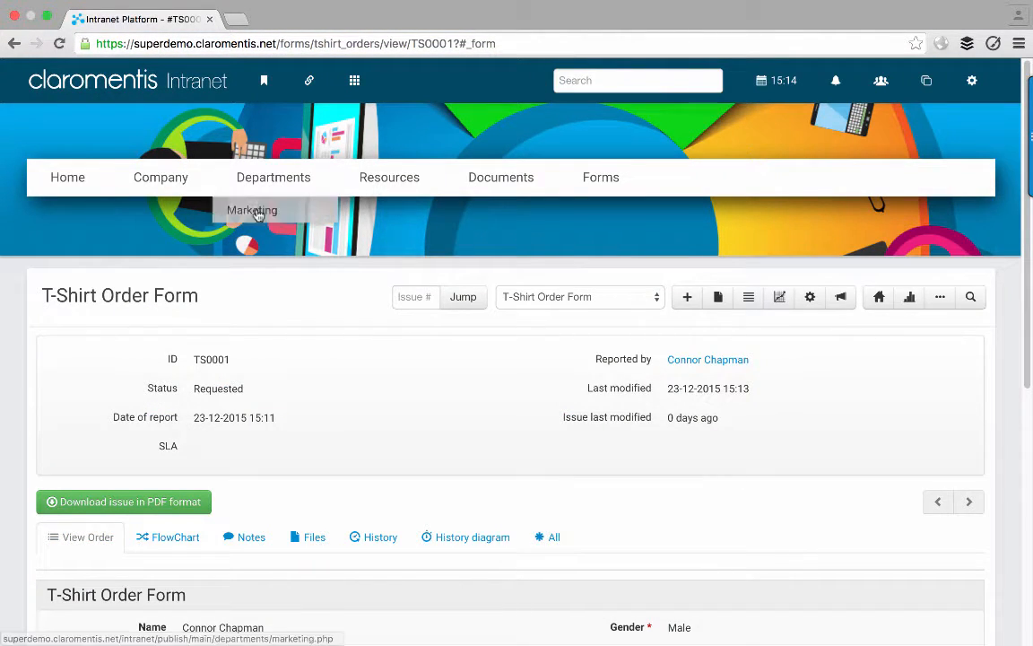
scroll(63, 328, down, 2)
scroll(63, 328, down, 3)
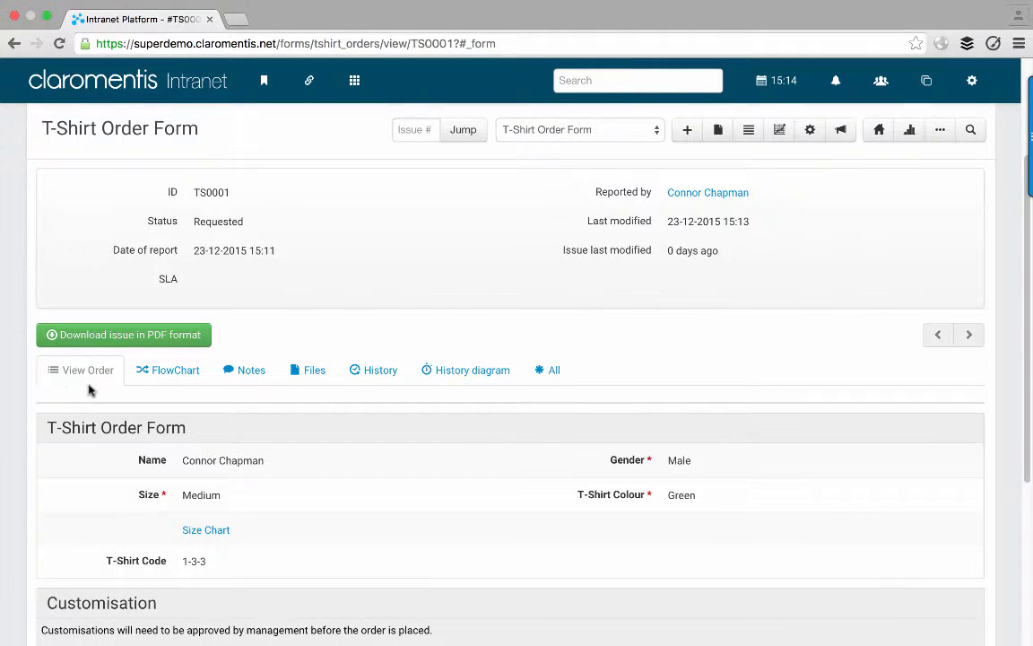
- Change TS0001's status from Requested to Ordered using the FlowChart tab
click(164, 369)
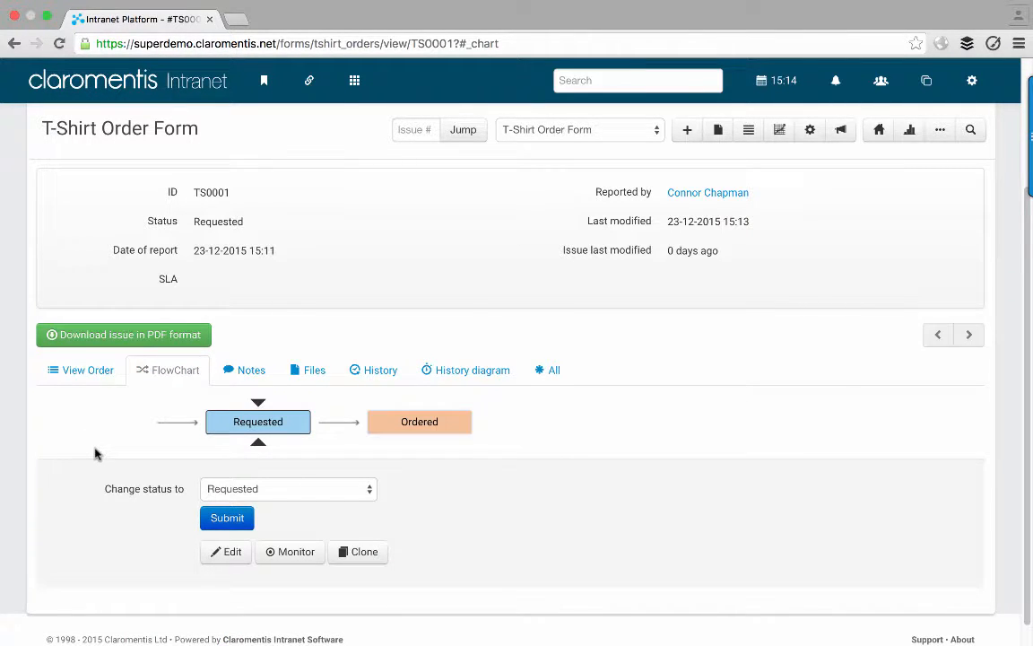
mouse_move(240, 427)
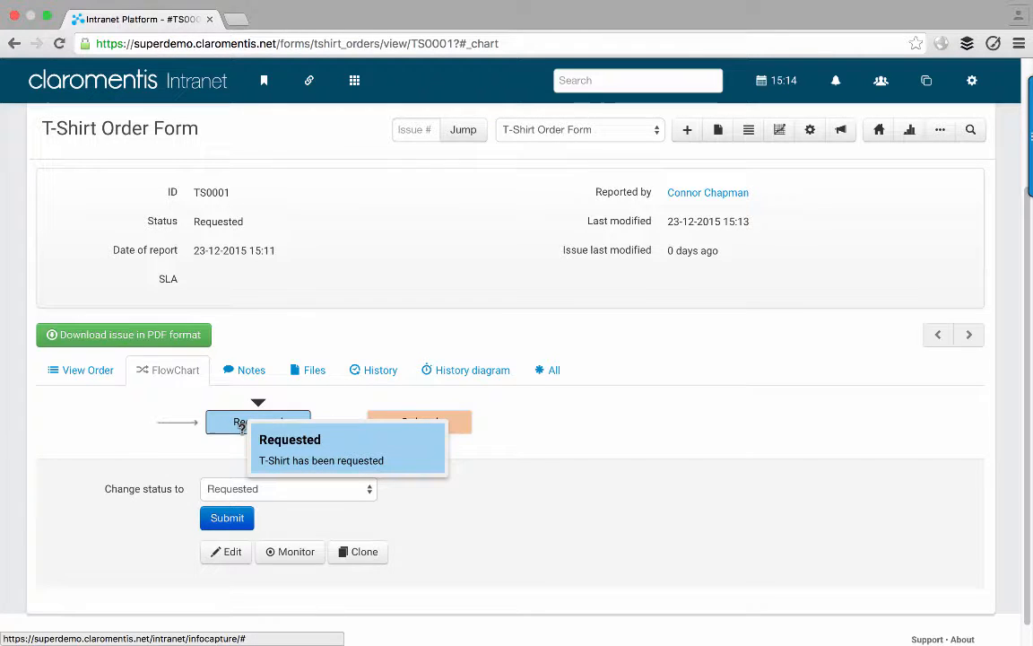
mouse_move(405, 419)
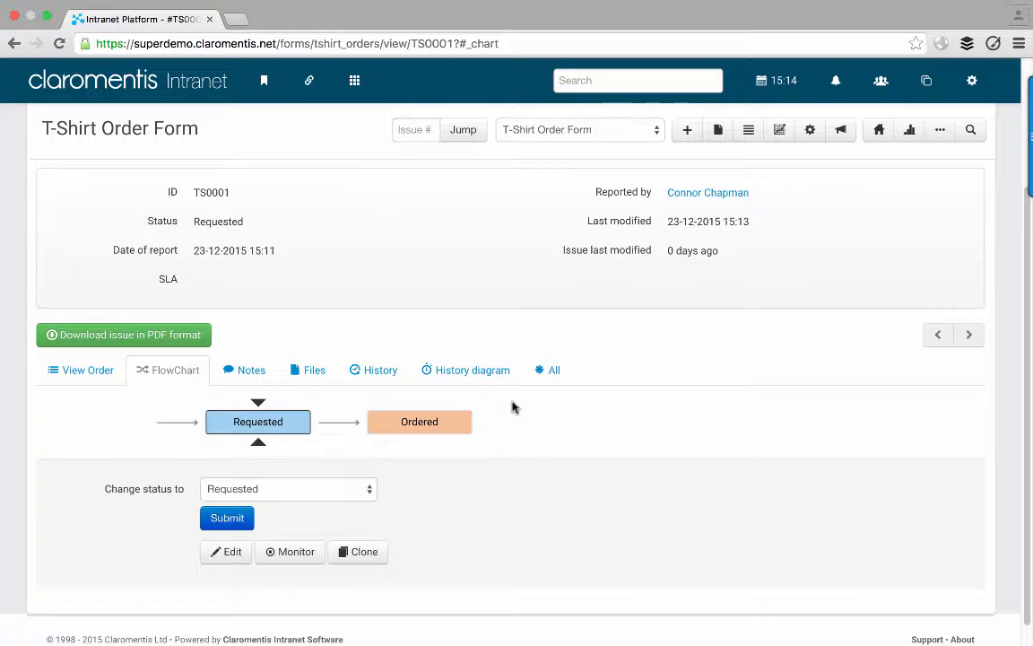
click(341, 492)
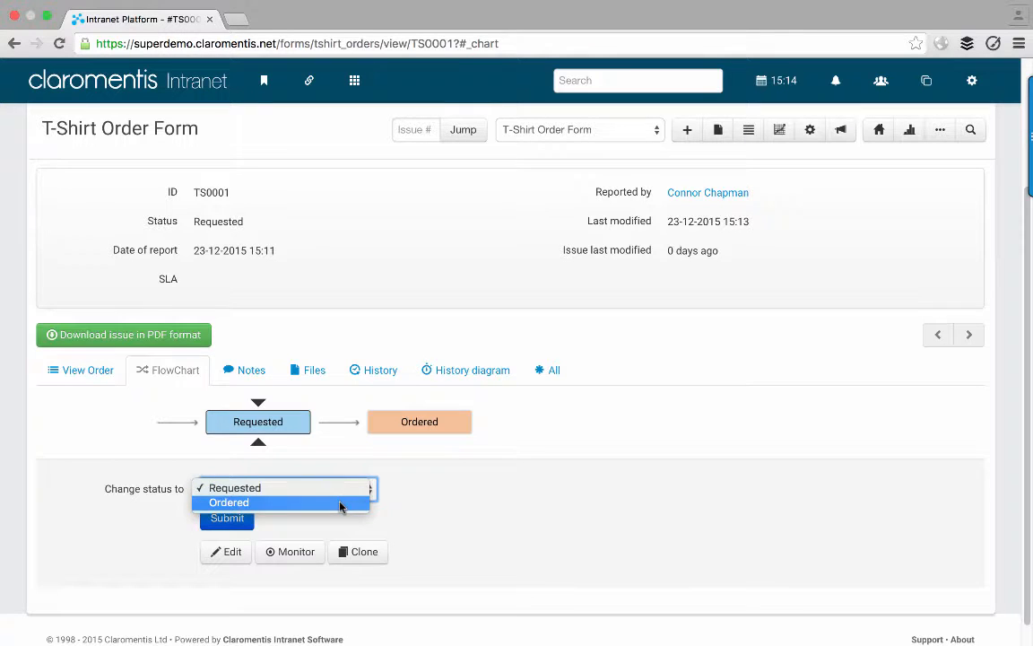
click(341, 505)
click(224, 522)
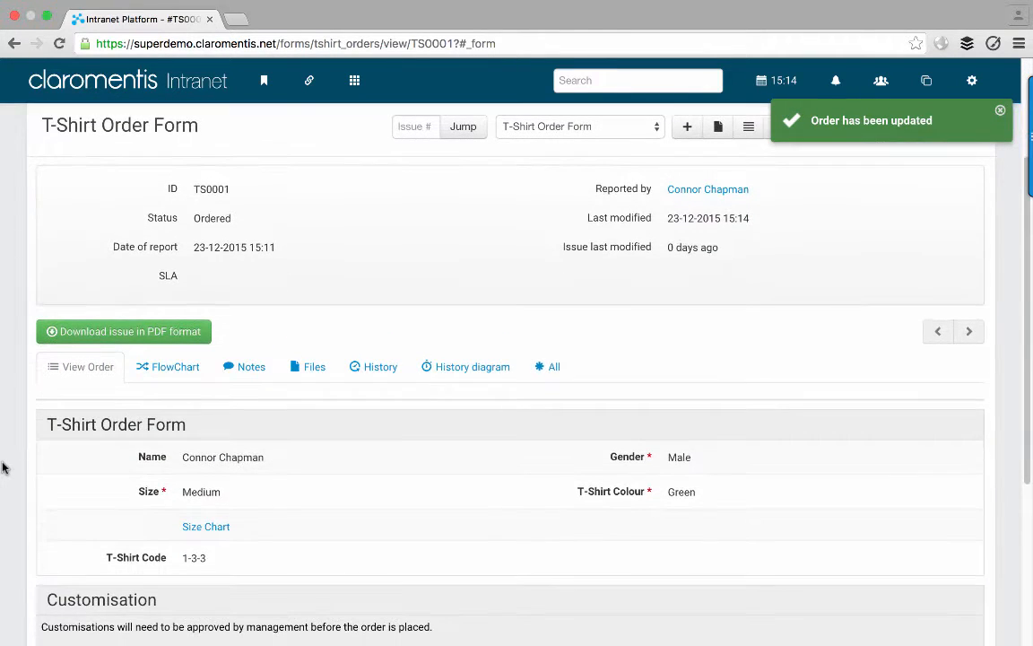
- Change TS0001's status to Delivered and check the updated workflow chart
click(157, 366)
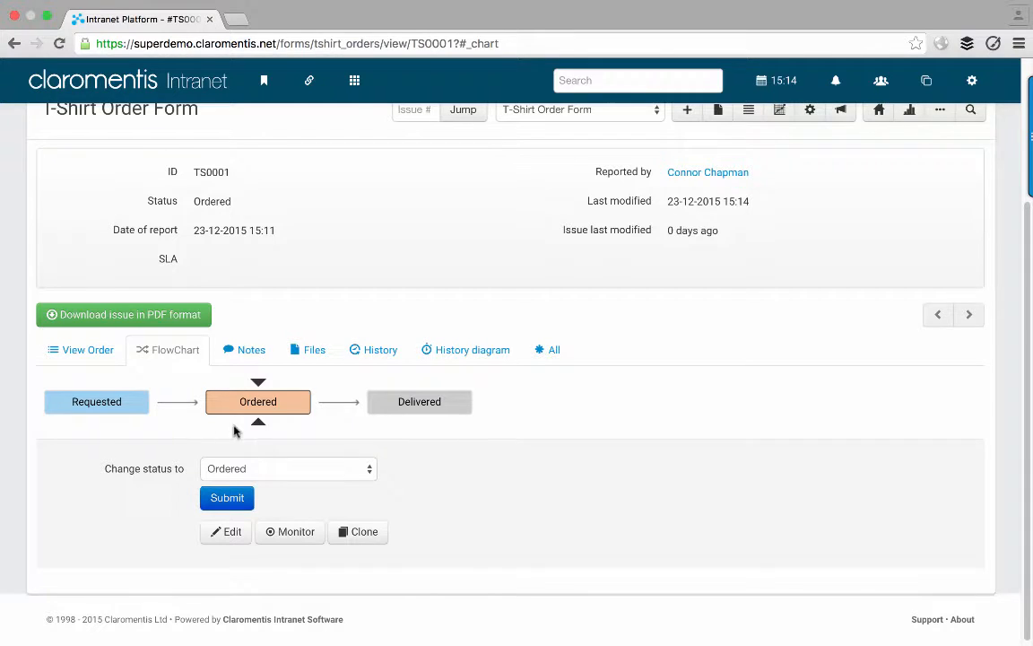
mouse_move(261, 396)
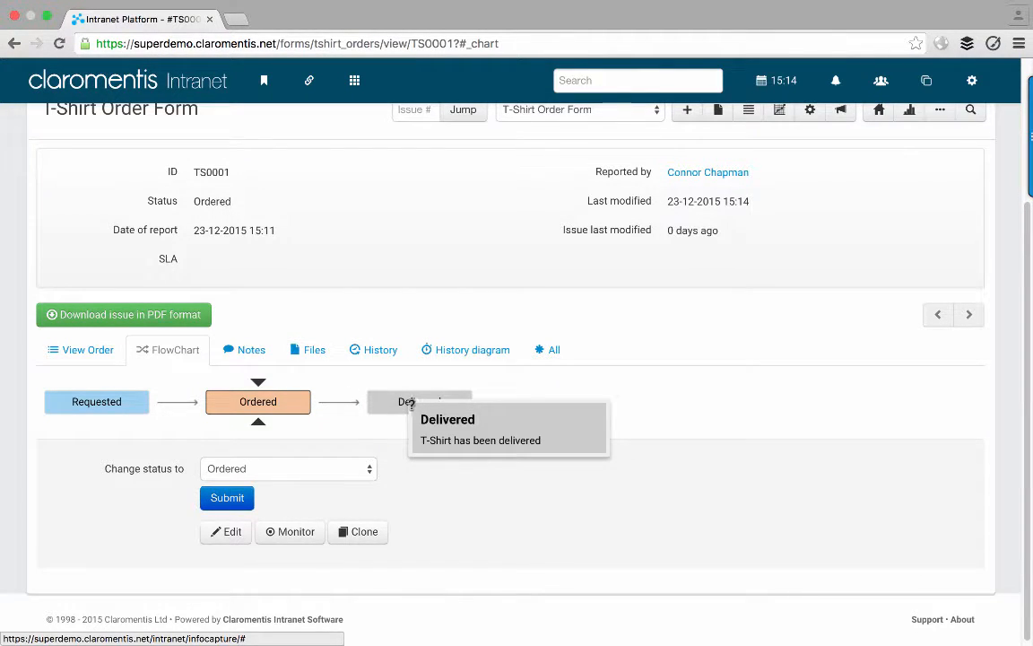
click(329, 466)
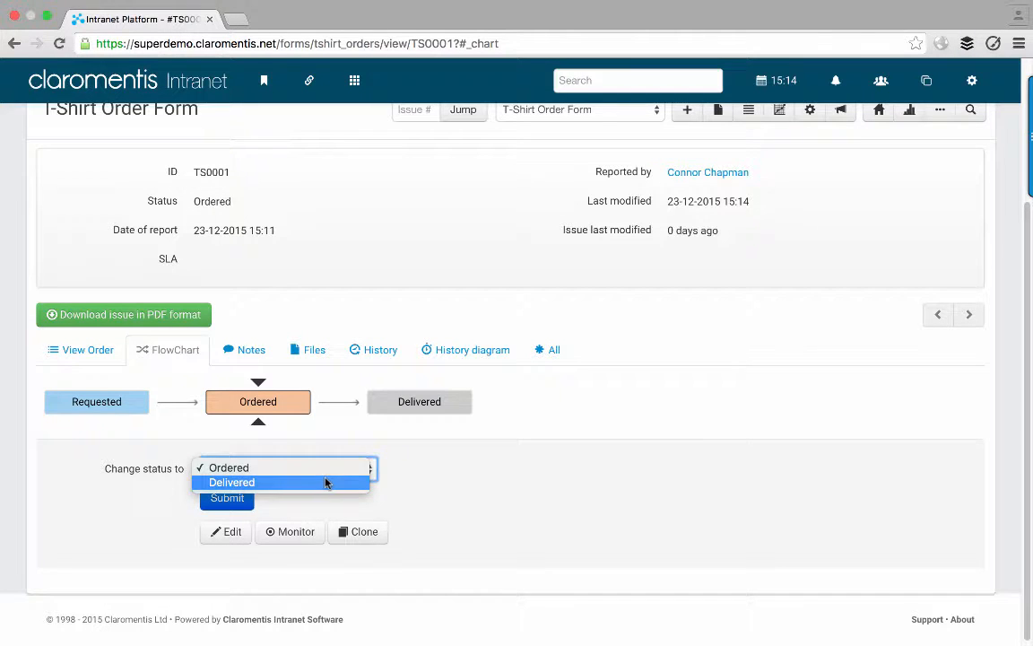
click(325, 482)
click(237, 497)
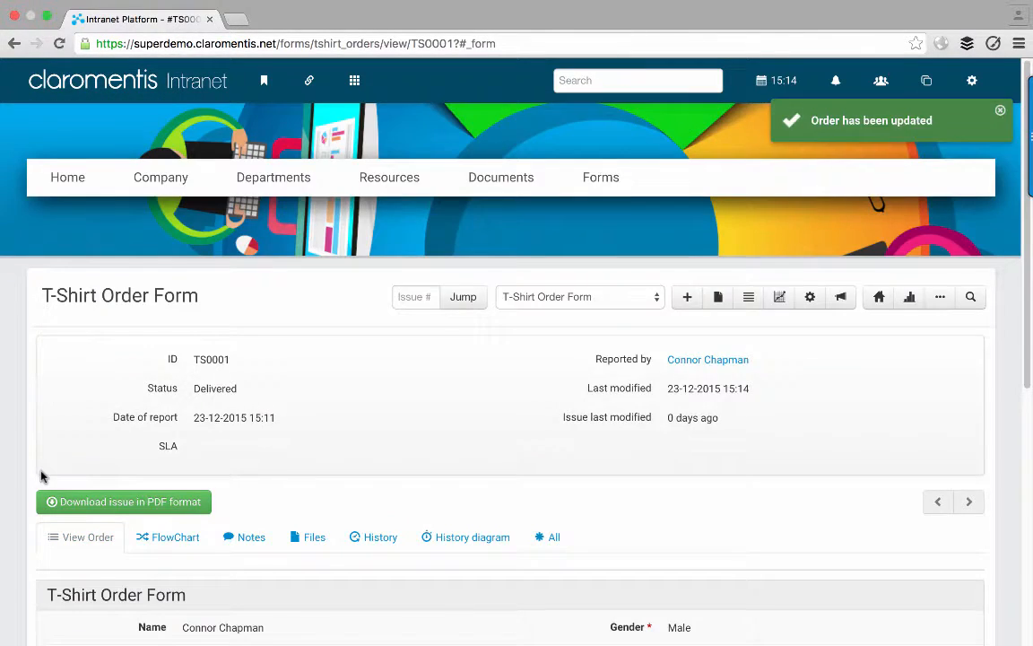
scroll(40, 476, down, 2)
click(152, 427)
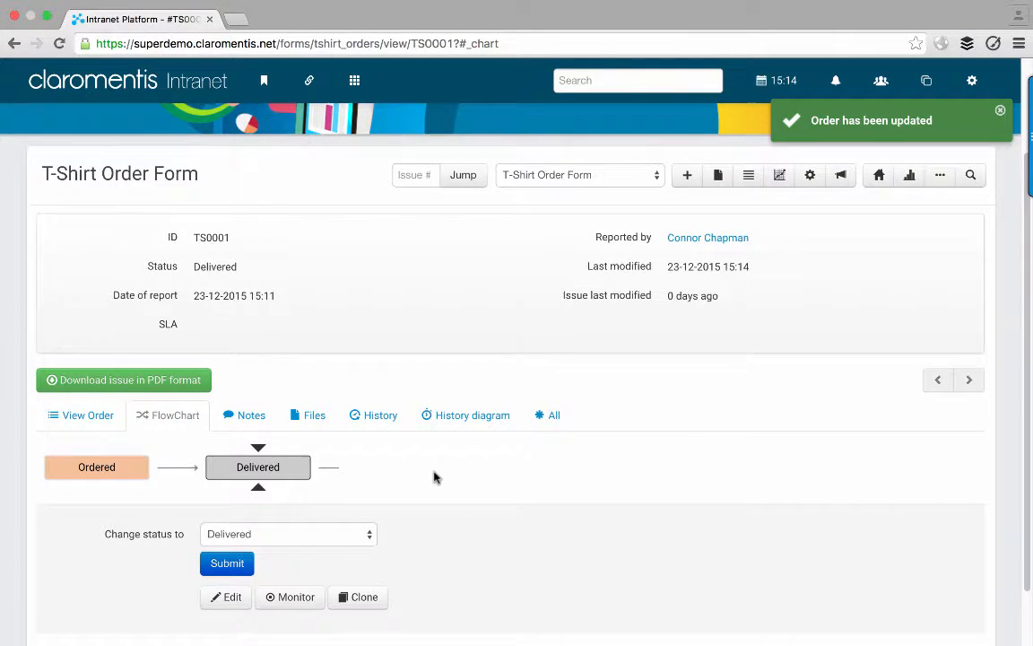
scroll(434, 477, down, 1)
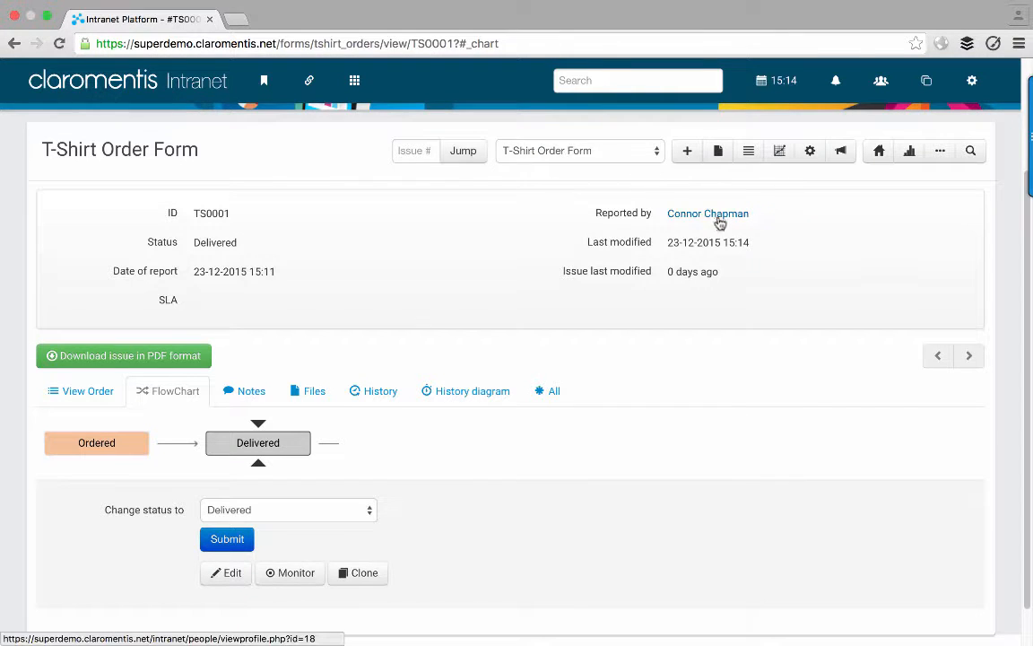
- Log out of the manager account
click(556, 43)
key(ctrl+c)
click(971, 80)
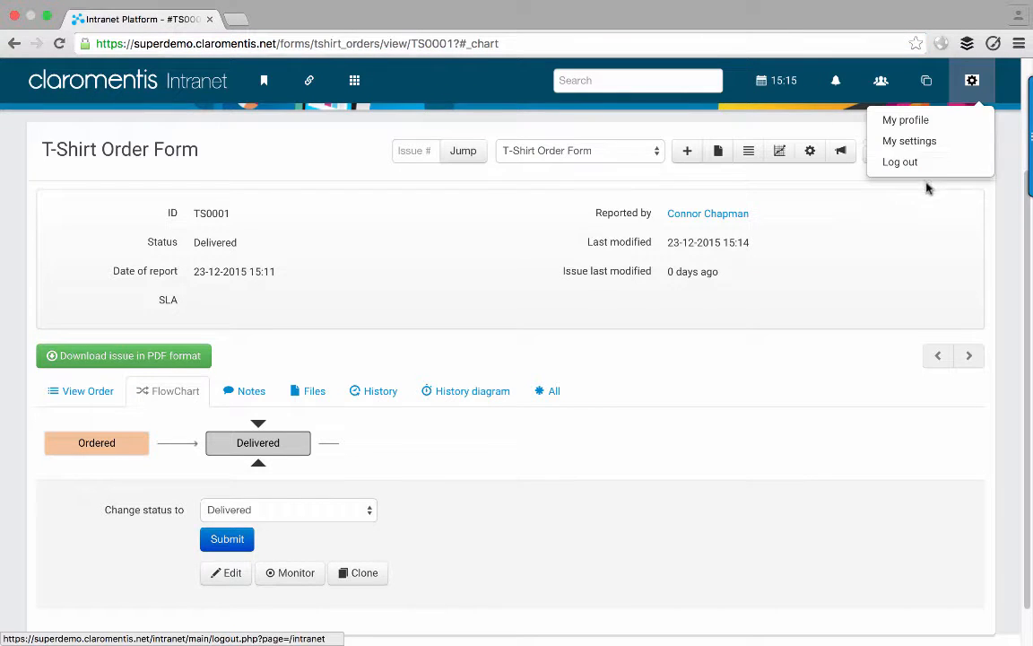
click(924, 166)
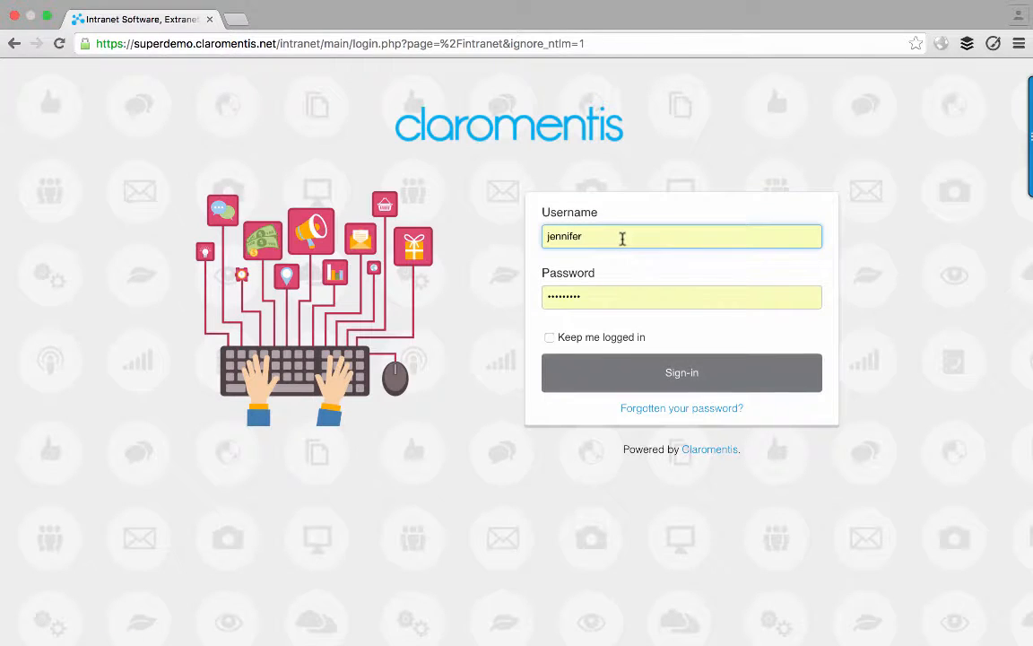
- Sign back in with the requester's username and password
double_click(622, 238)
text(connor)
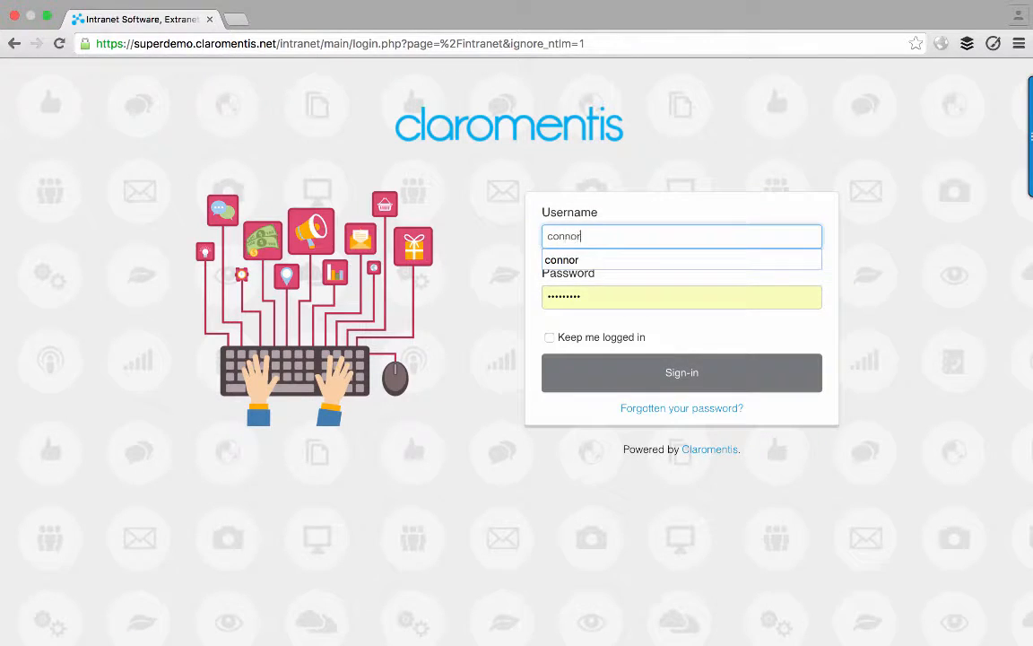
key(Tab)
key(Return)
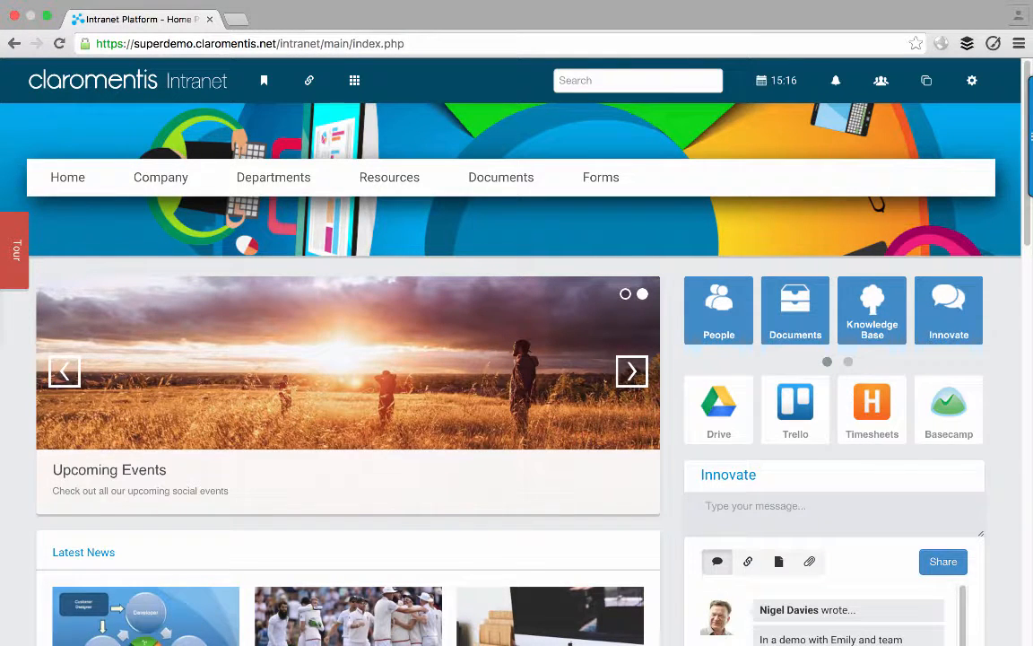
- Reopen order TS0001 from its pasted address and confirm it shows Delivered
click(643, 44)
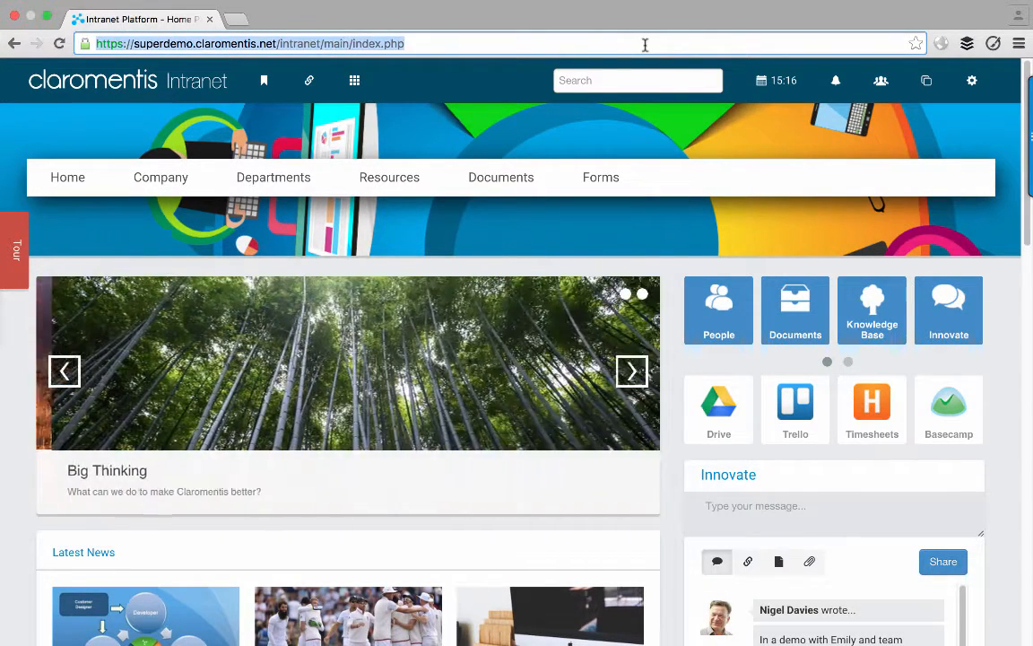
key(ctrl+v)
key(Return)
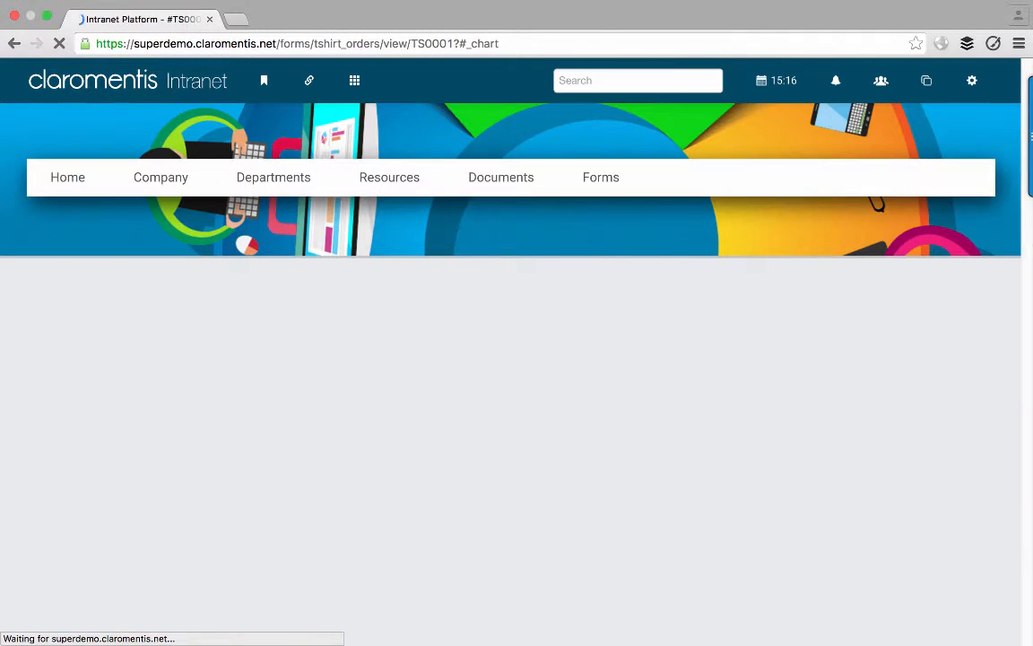
scroll(450, 387, down, 2)
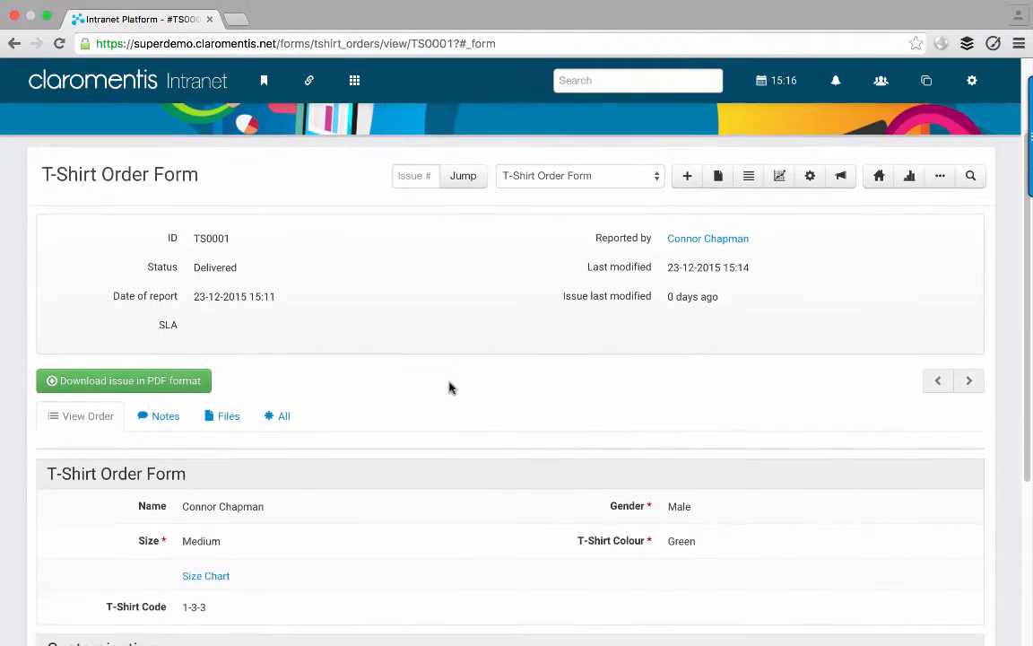
scroll(451, 388, up, 1)
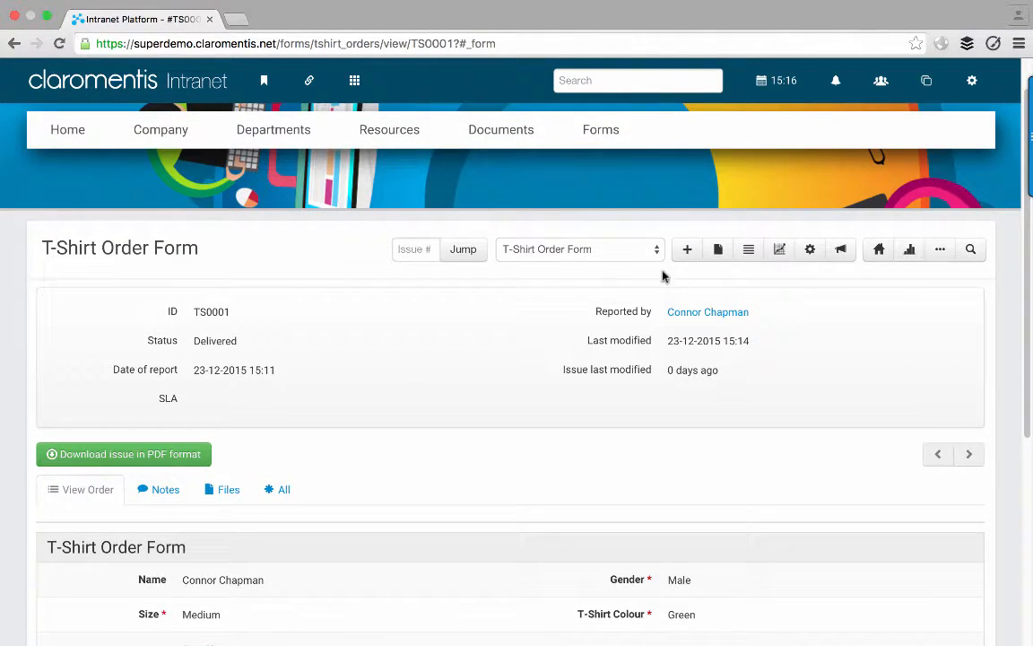
- Start a new T-shirt order for a Male, Large, Blue shirt
click(688, 250)
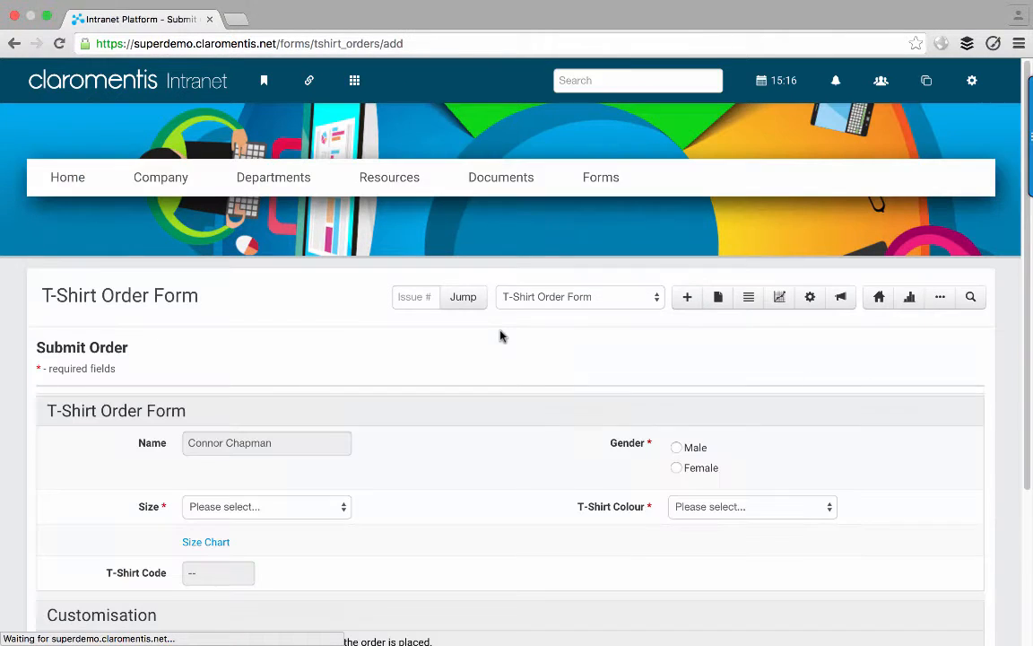
click(676, 447)
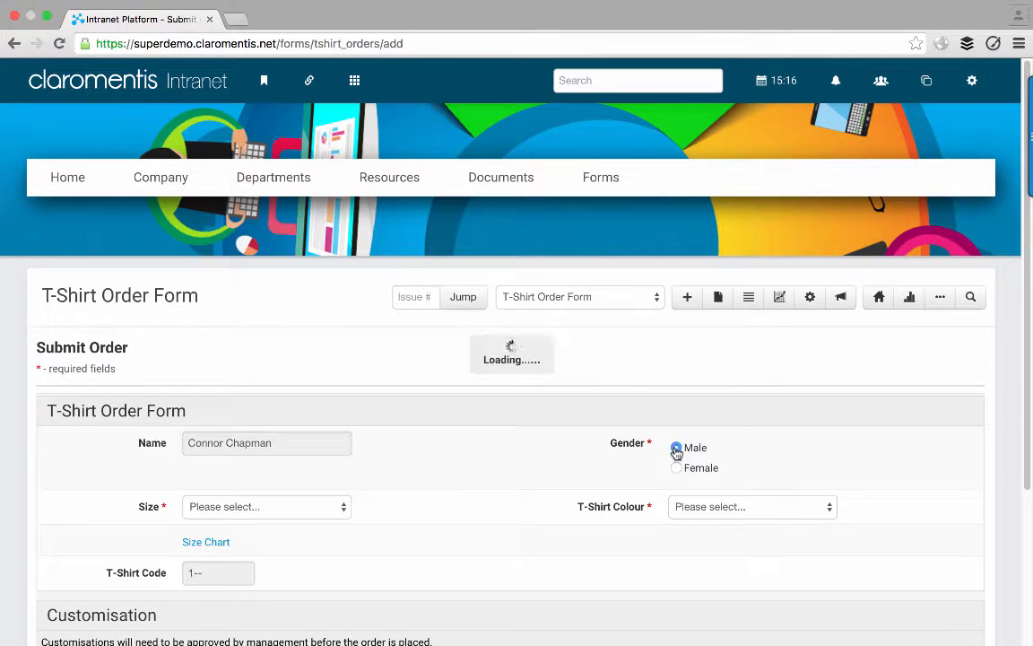
click(318, 508)
click(316, 562)
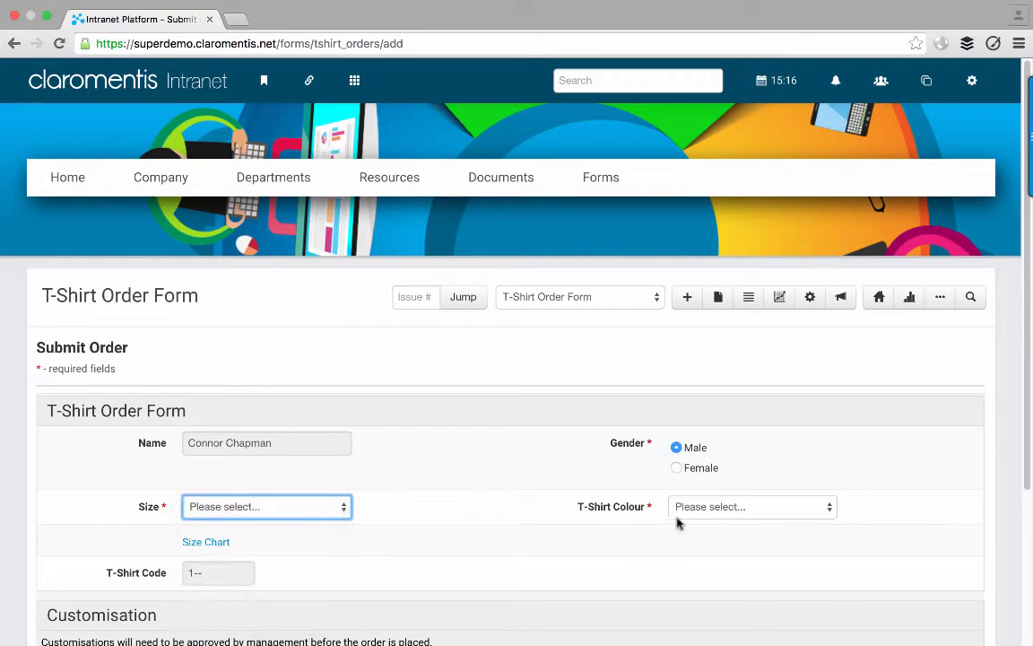
click(708, 511)
click(708, 535)
scroll(334, 532, down, 4)
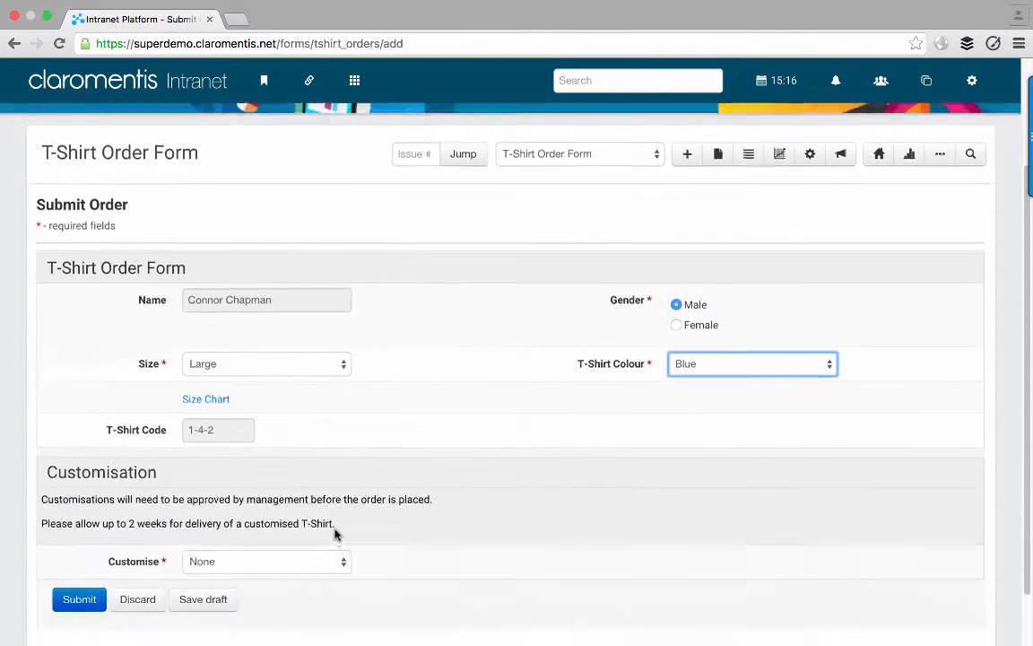
- Set Customise to Front and Back, with the requester's name as white front text
click(292, 536)
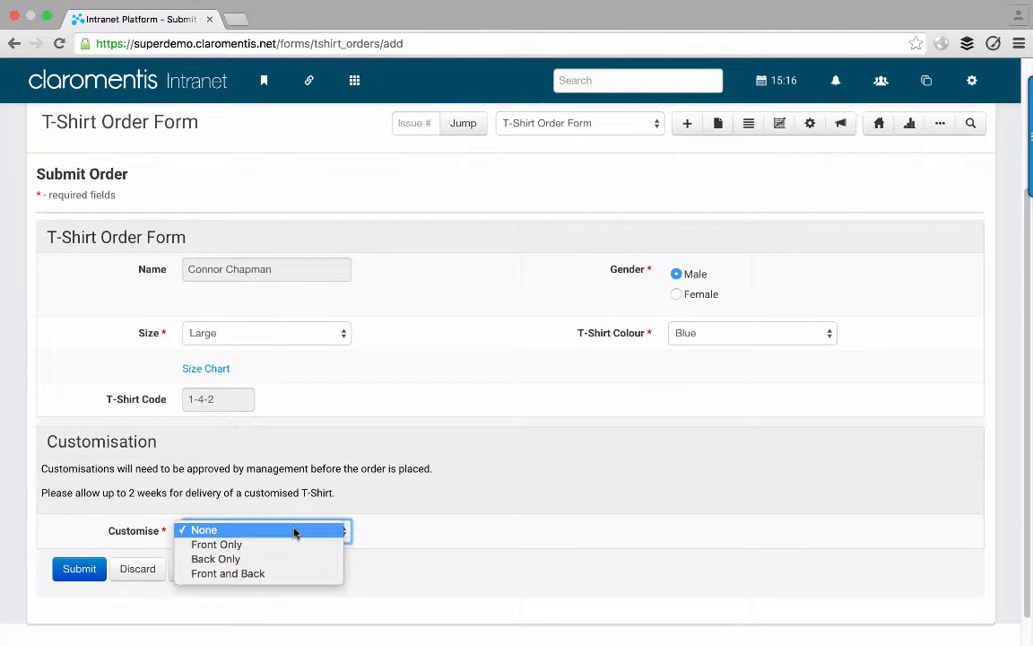
click(399, 539)
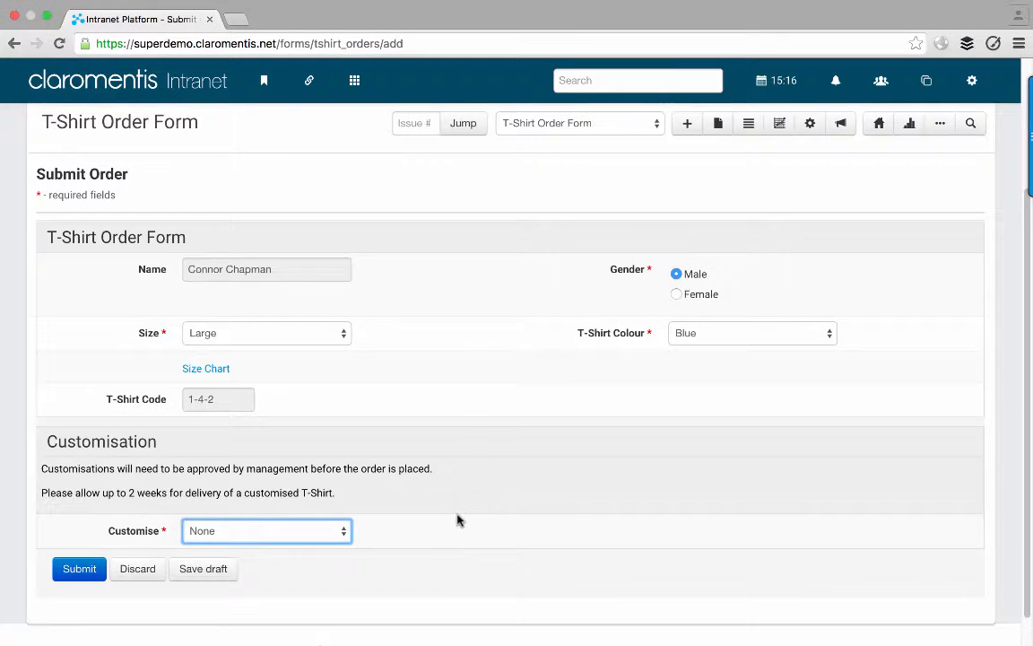
scroll(457, 520, down, 1)
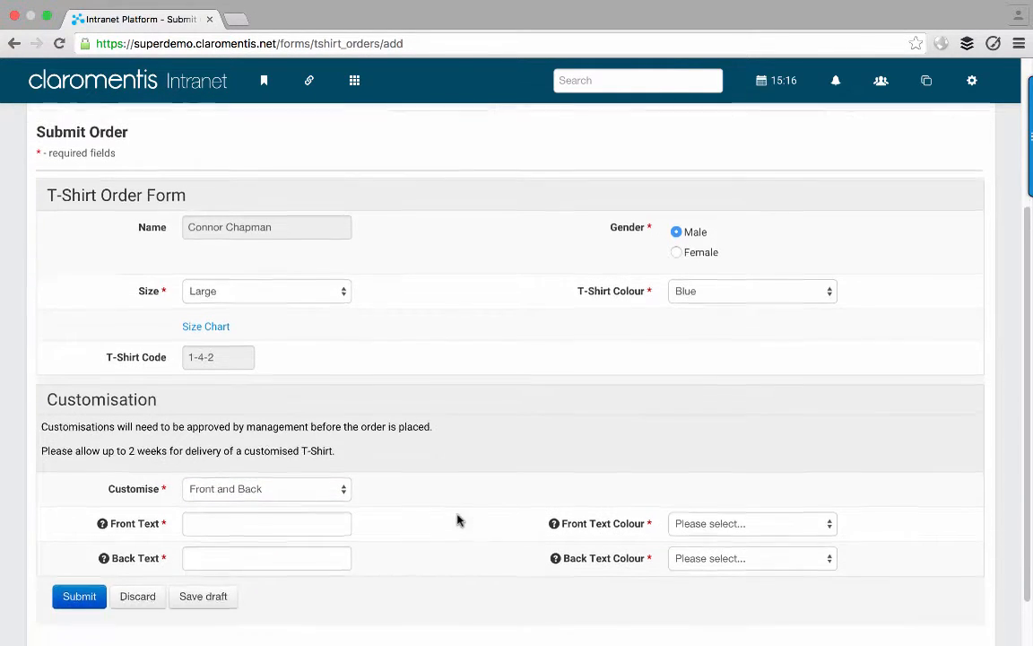
click(286, 515)
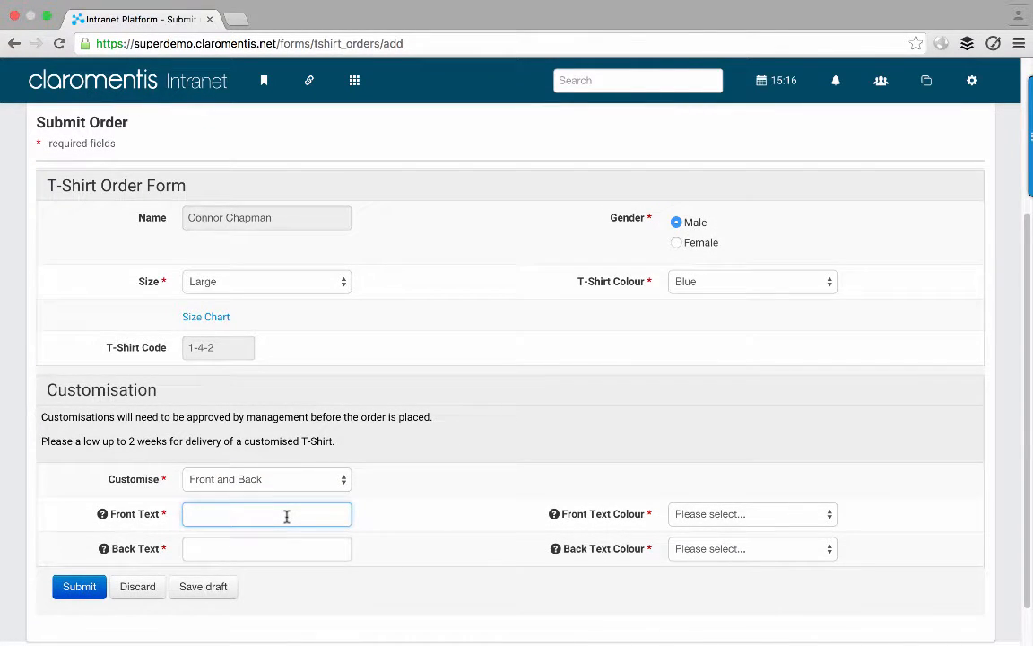
text(Connor)
click(728, 514)
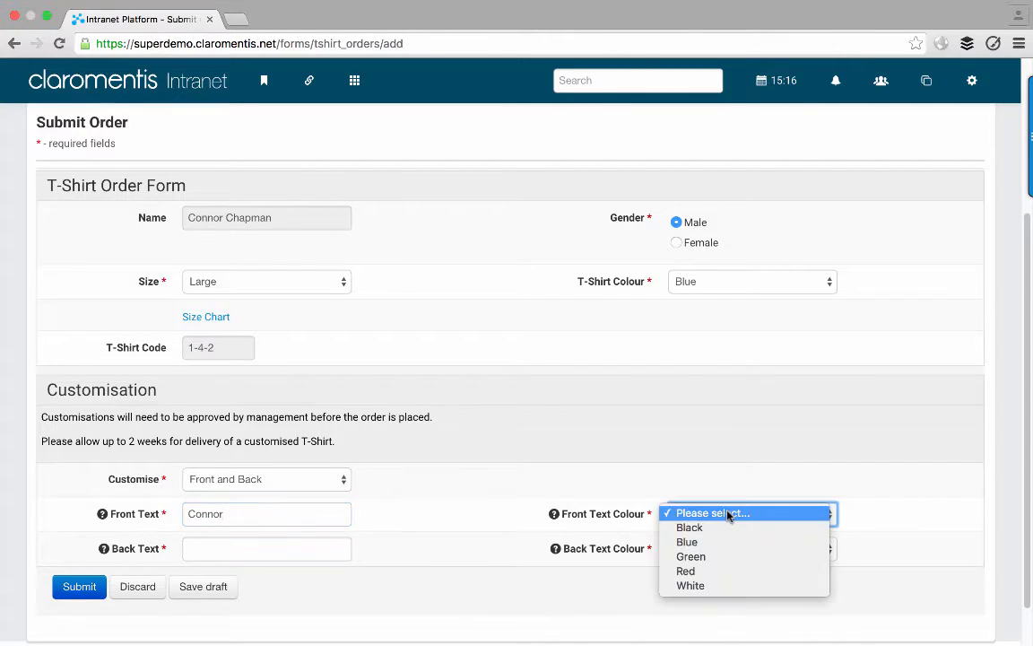
key(Escape)
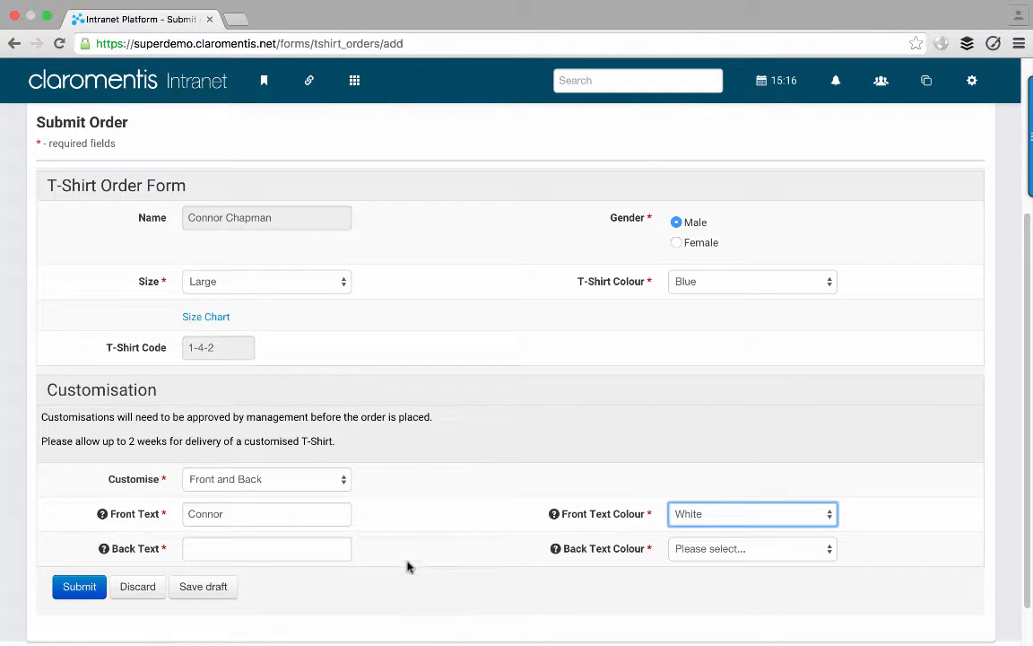
- Enter white back text 'Developer' and submit the order
click(292, 545)
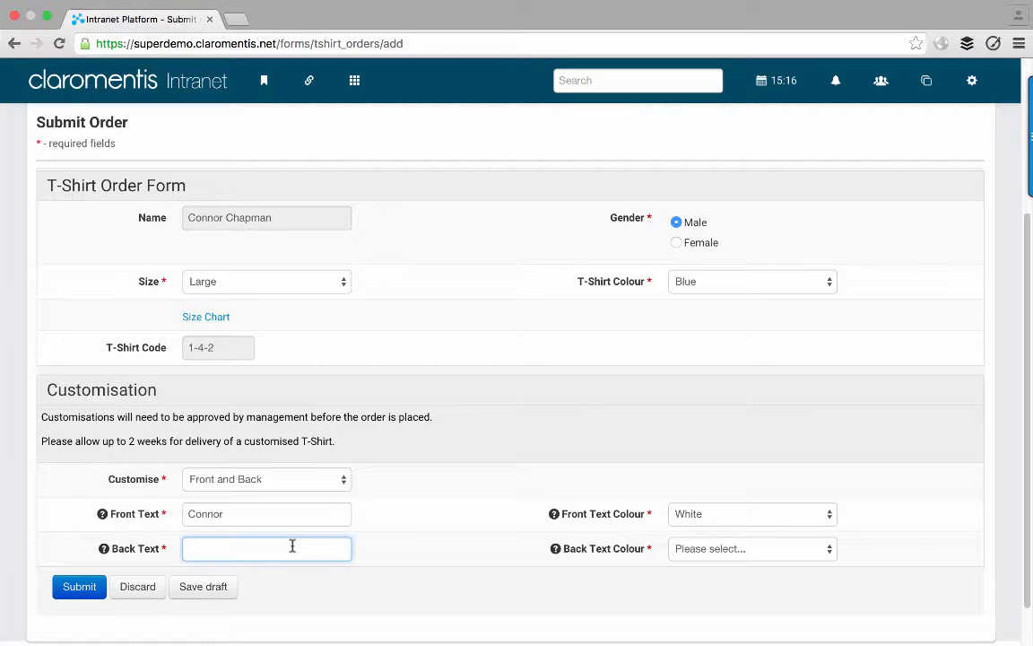
text(veloper)
click(689, 549)
click(708, 621)
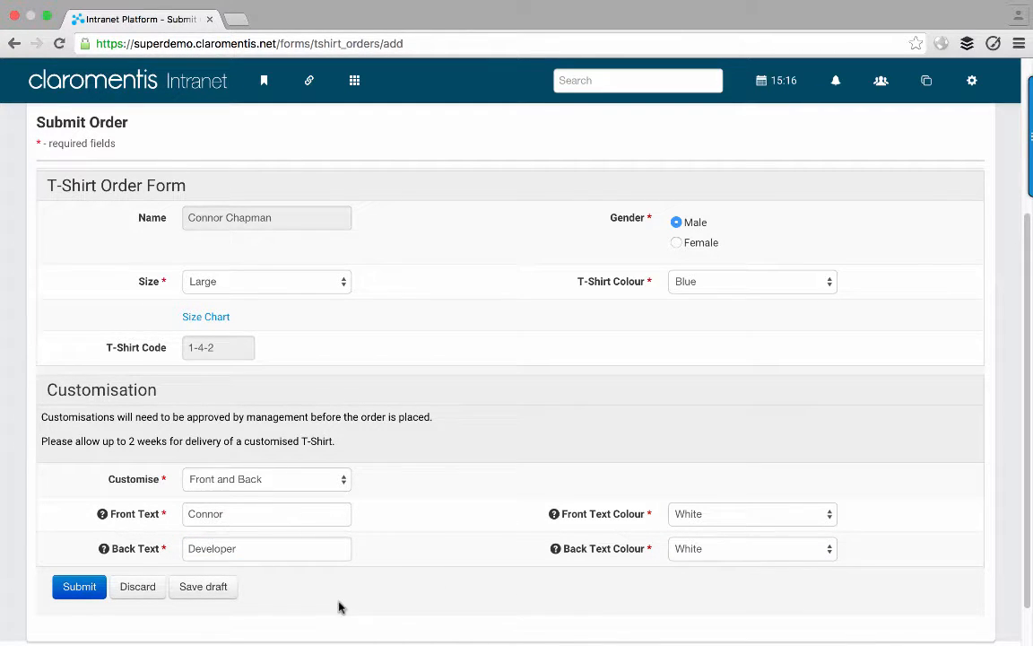
click(87, 595)
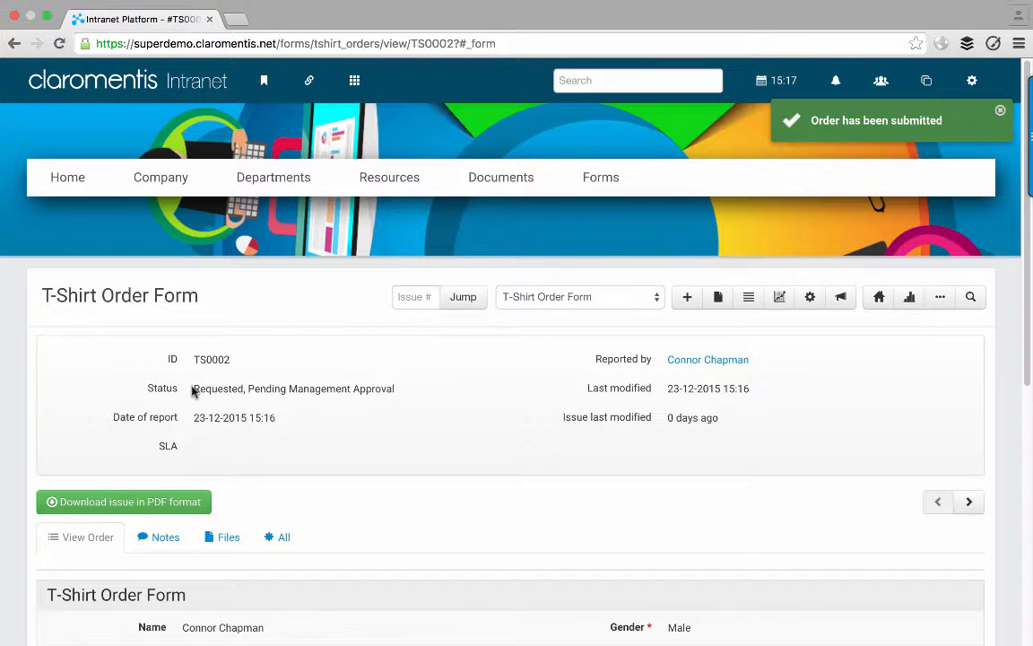
- Review TS0002's Pending Management Approval status and customisation, then copy its page address
drag(193, 392, 403, 388)
click(403, 385)
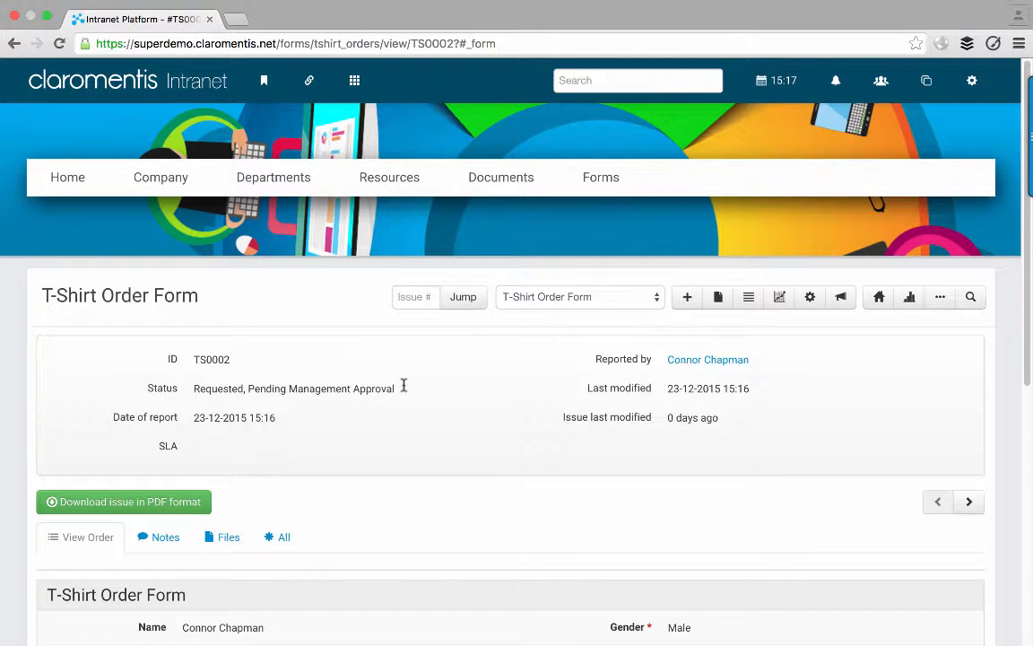
scroll(403, 386, down, 5)
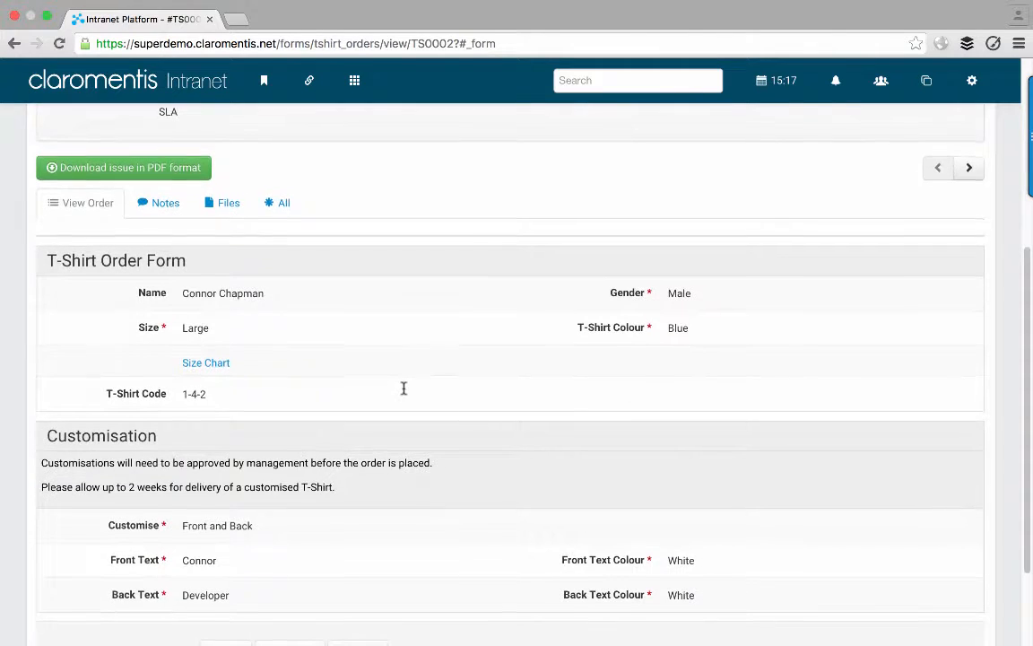
scroll(404, 388, up, 3)
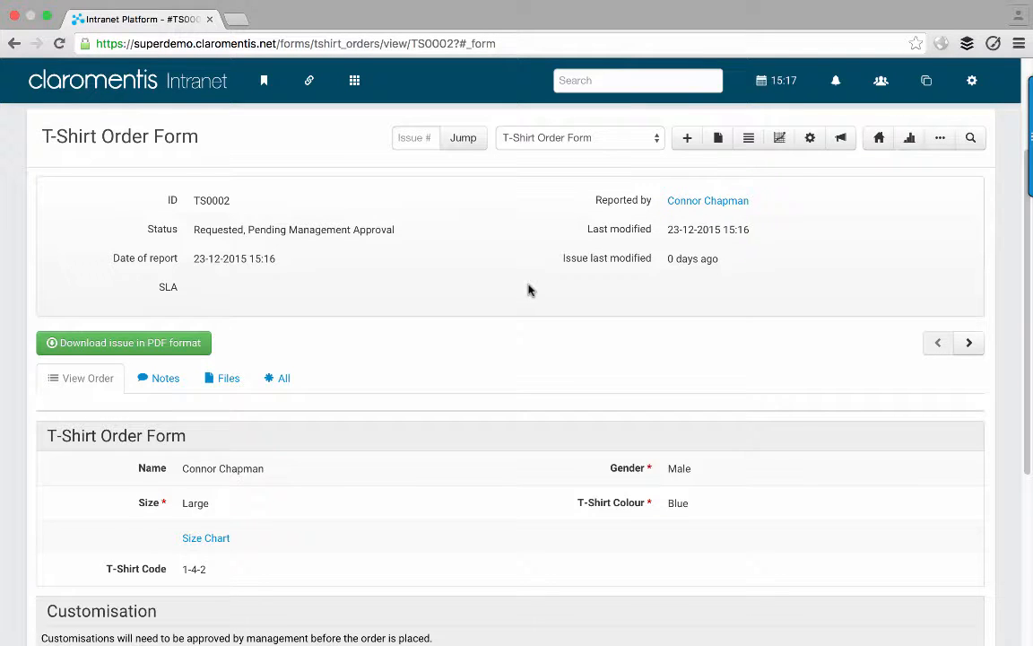
click(484, 43)
key(super+c)
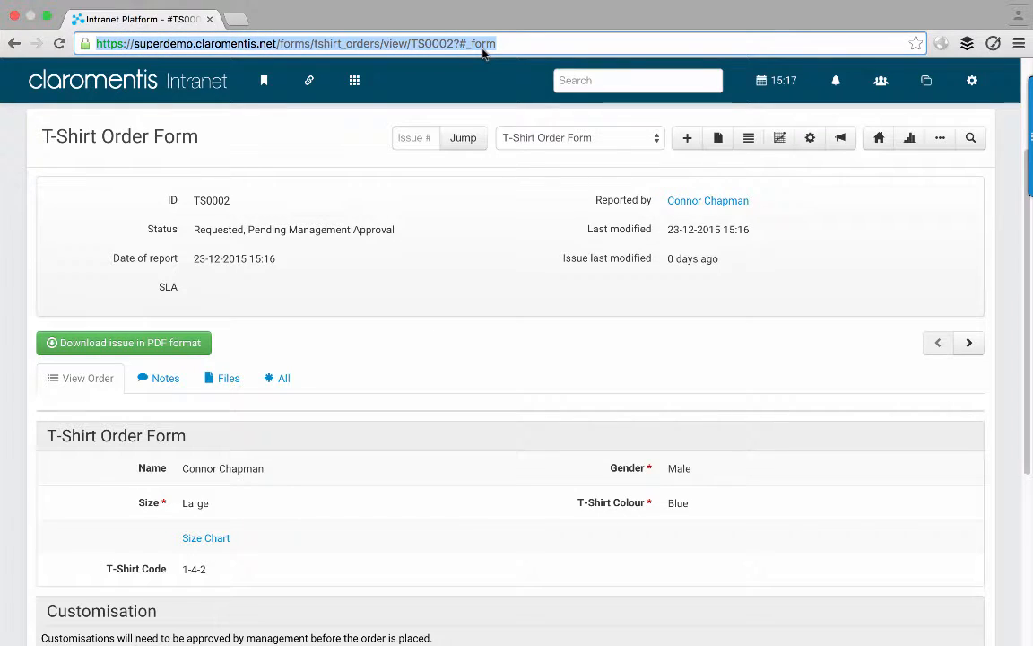
- Log out and sign in with the manager's username and password
click(972, 83)
click(940, 164)
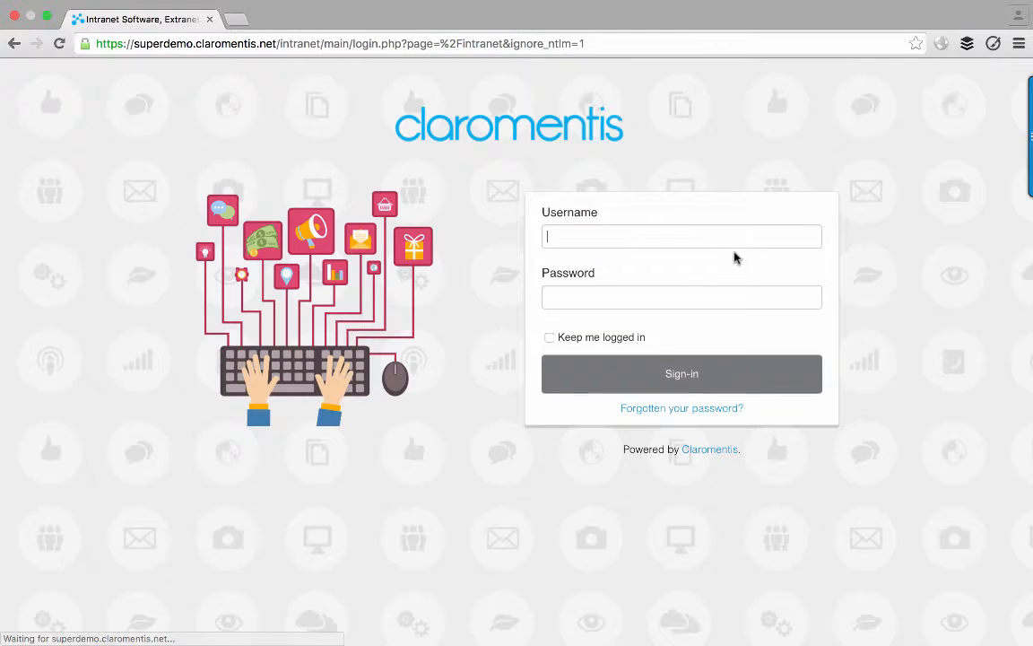
click(712, 235)
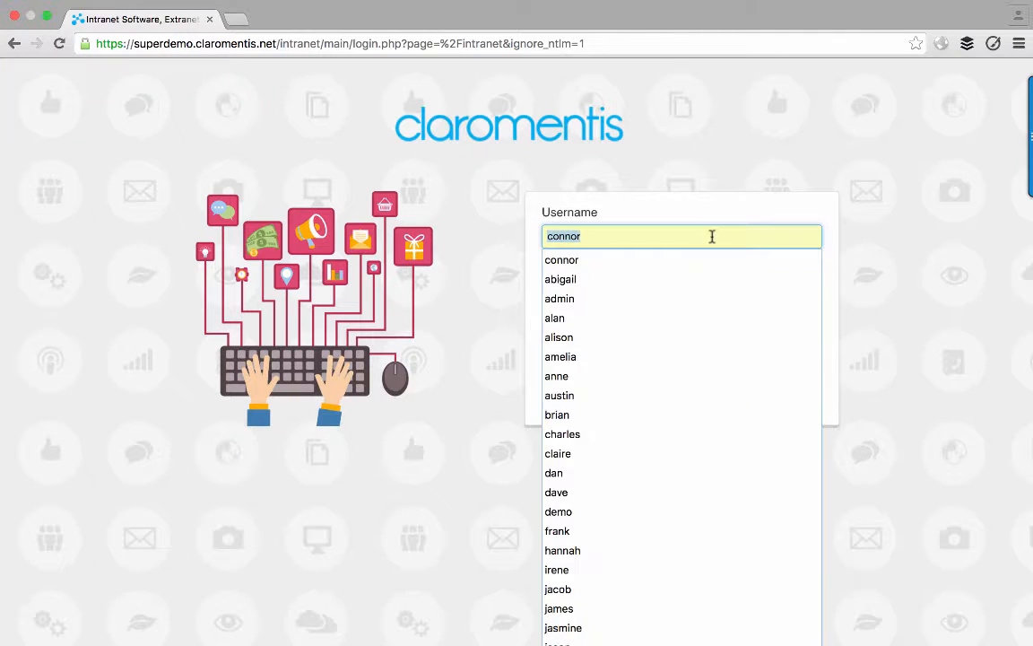
text(pippa)
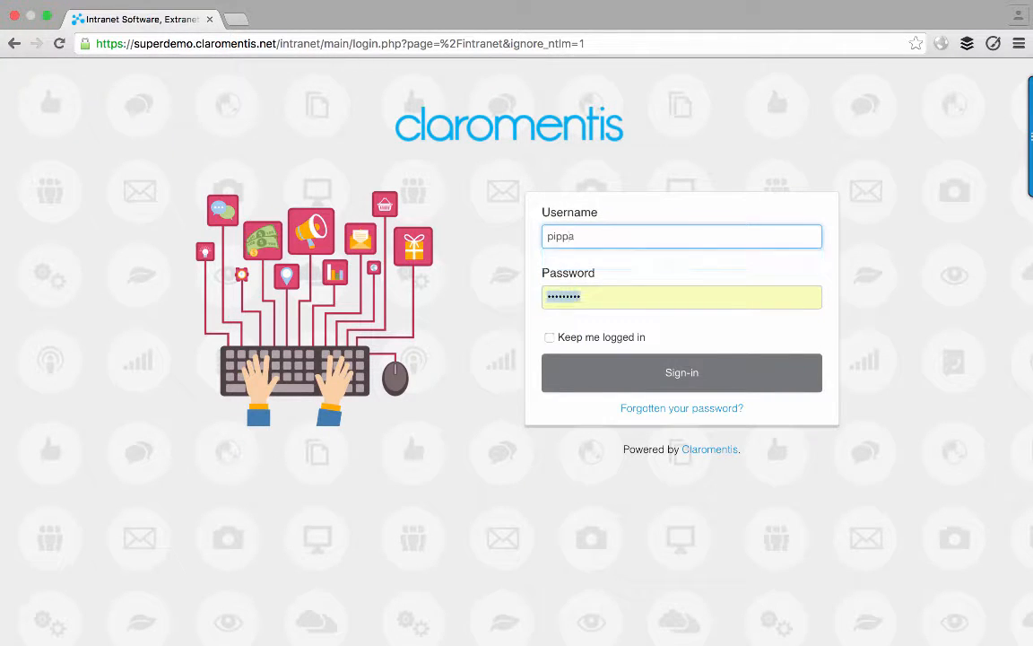
key(Tab)
key(Return)
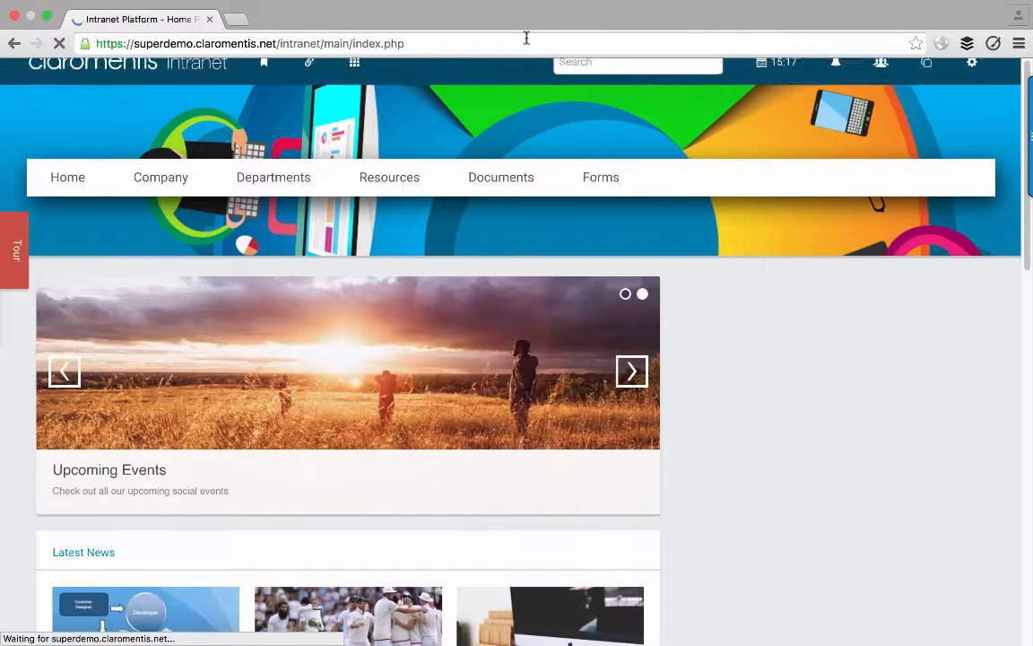
- Paste TS0002's saved address into the browser to open the order
click(527, 38)
key(super+v)
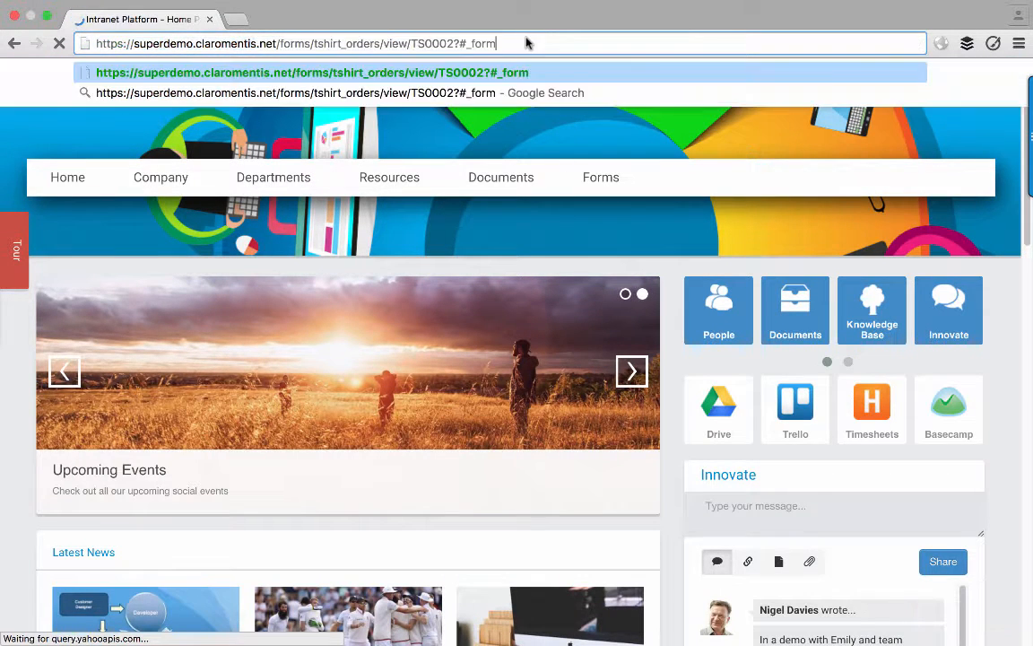
key(Return)
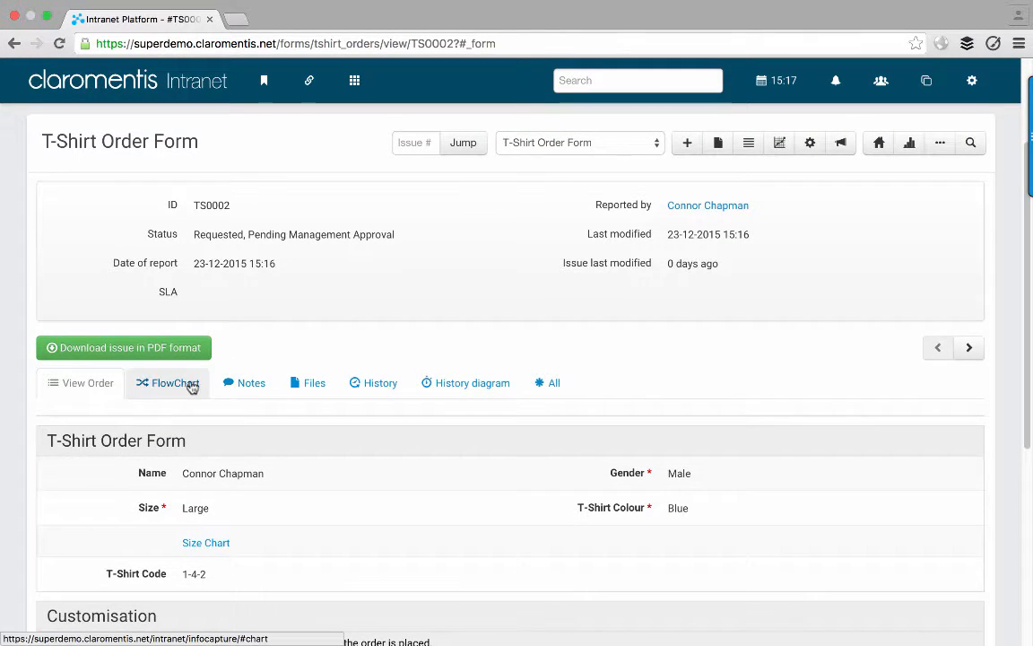
- Change TS0002's status to Approved from the FlowChart tab
click(189, 386)
scroll(152, 433, down, 1)
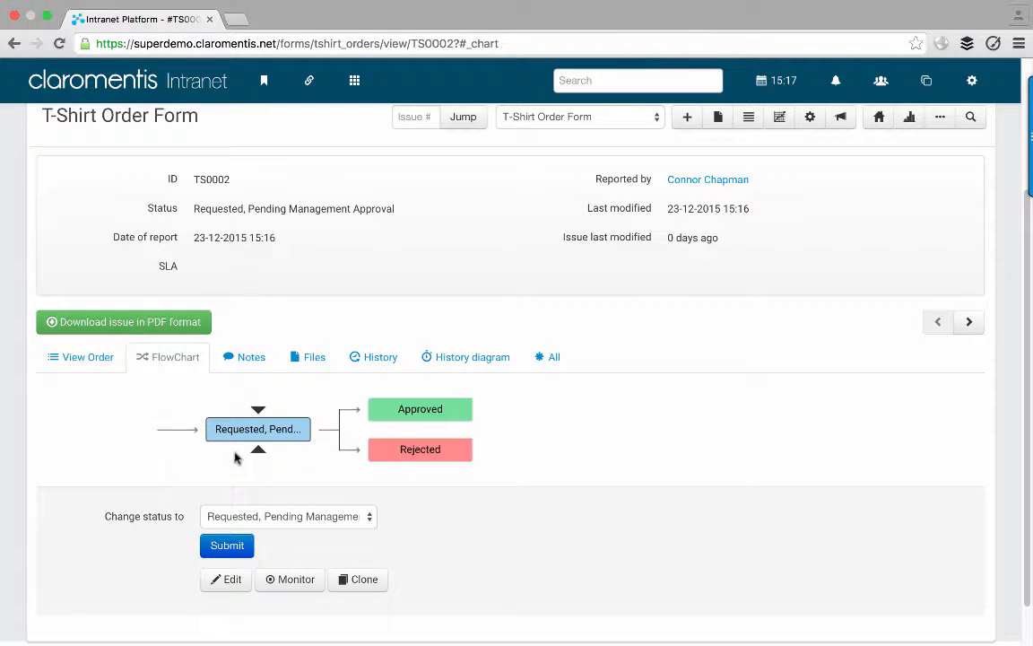
mouse_move(252, 426)
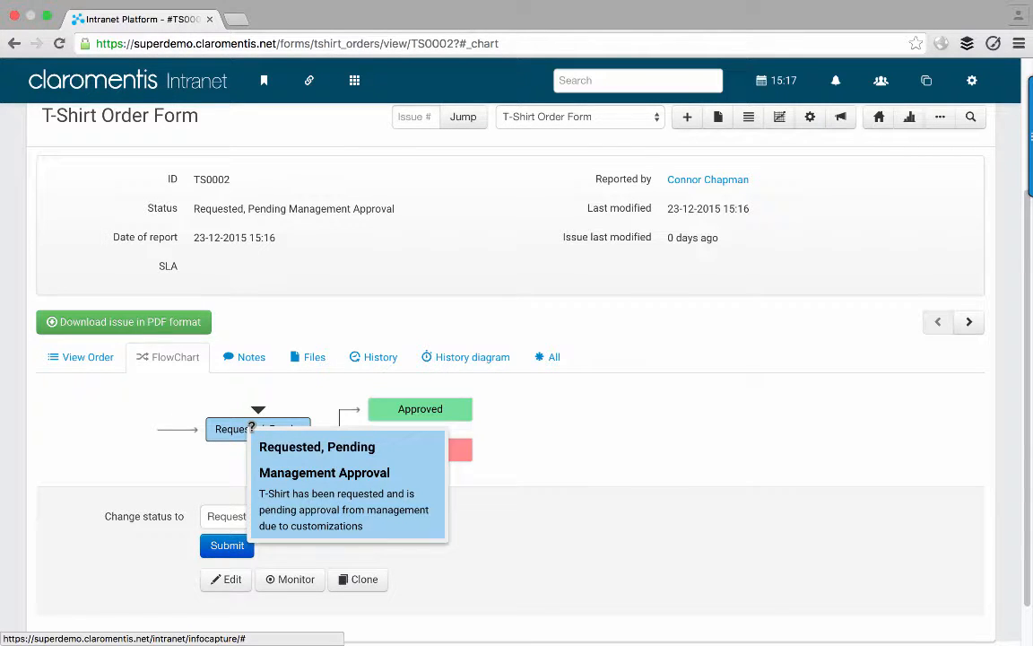
mouse_move(381, 420)
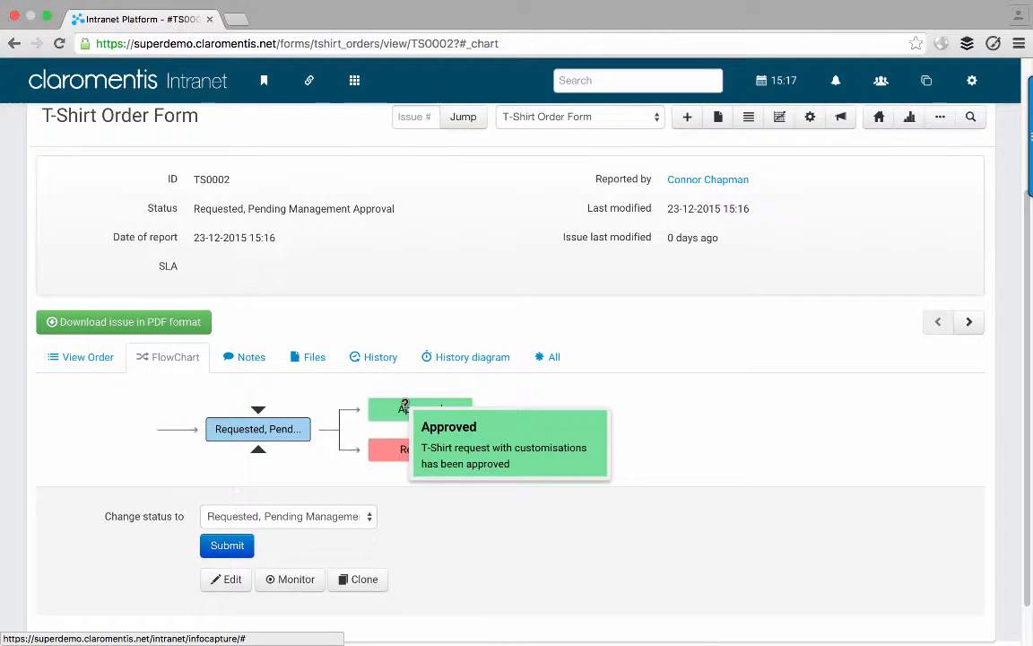
mouse_move(387, 451)
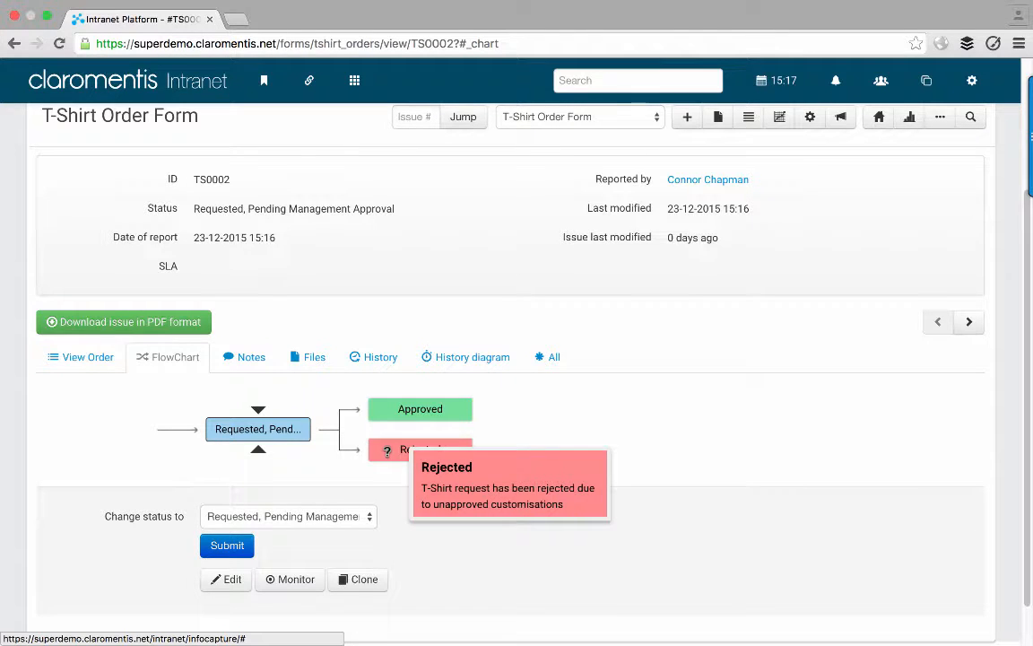
click(321, 514)
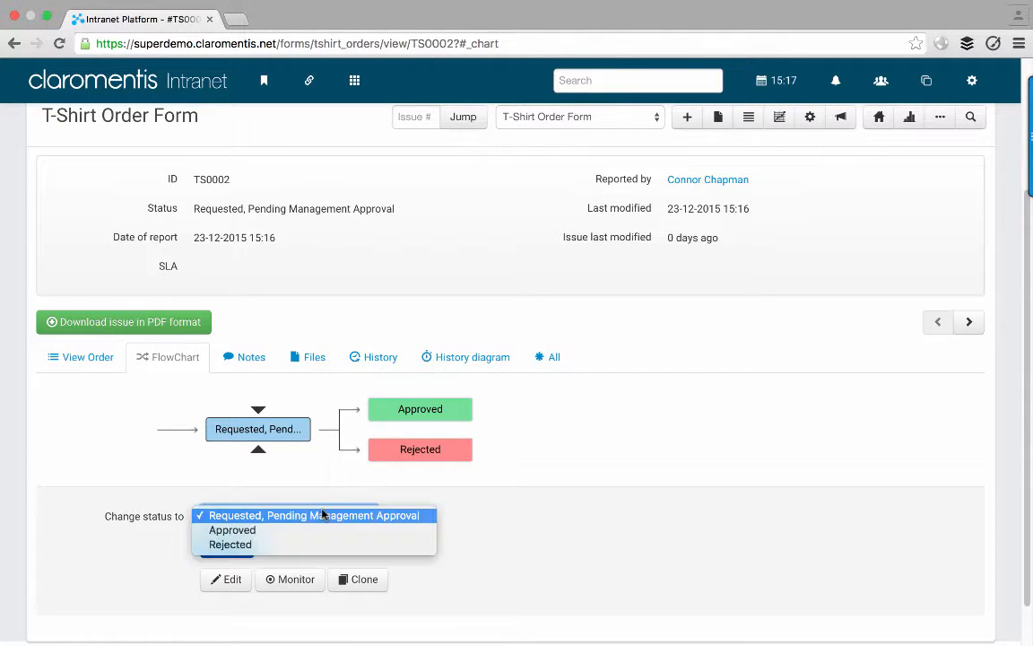
click(317, 532)
click(238, 545)
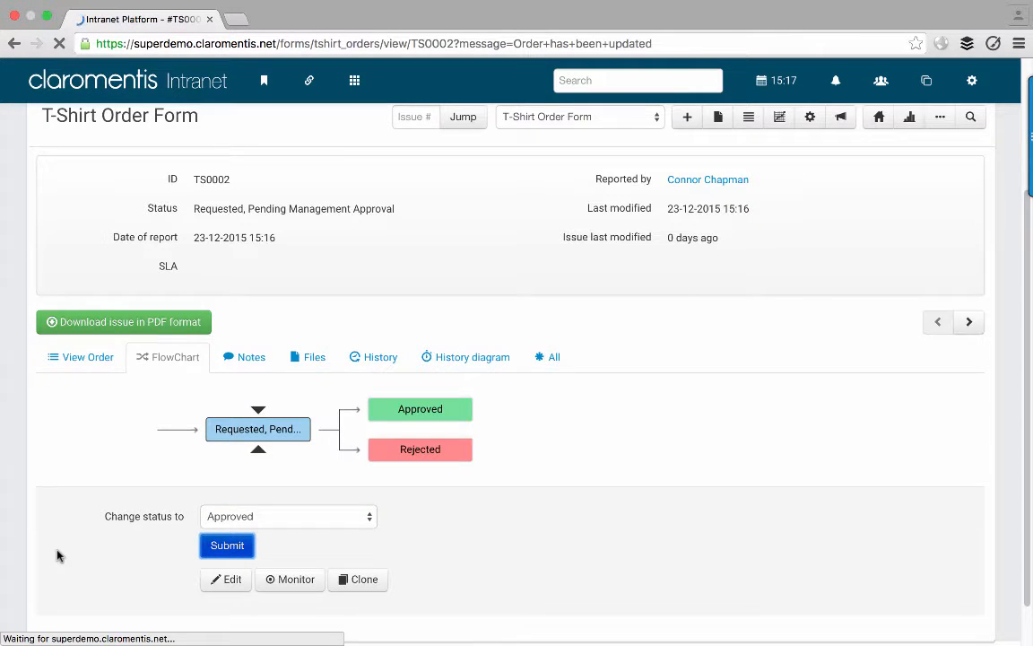
- Check the flowchart shows TS0002 moved from Requested, Pending to Approved
scroll(36, 545, down, 3)
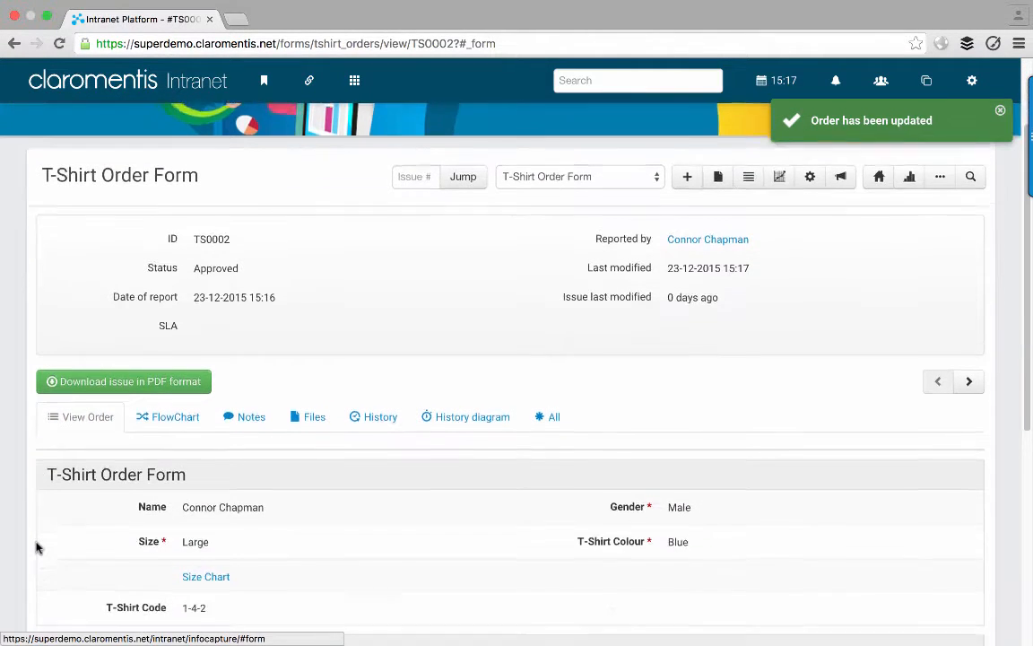
click(165, 408)
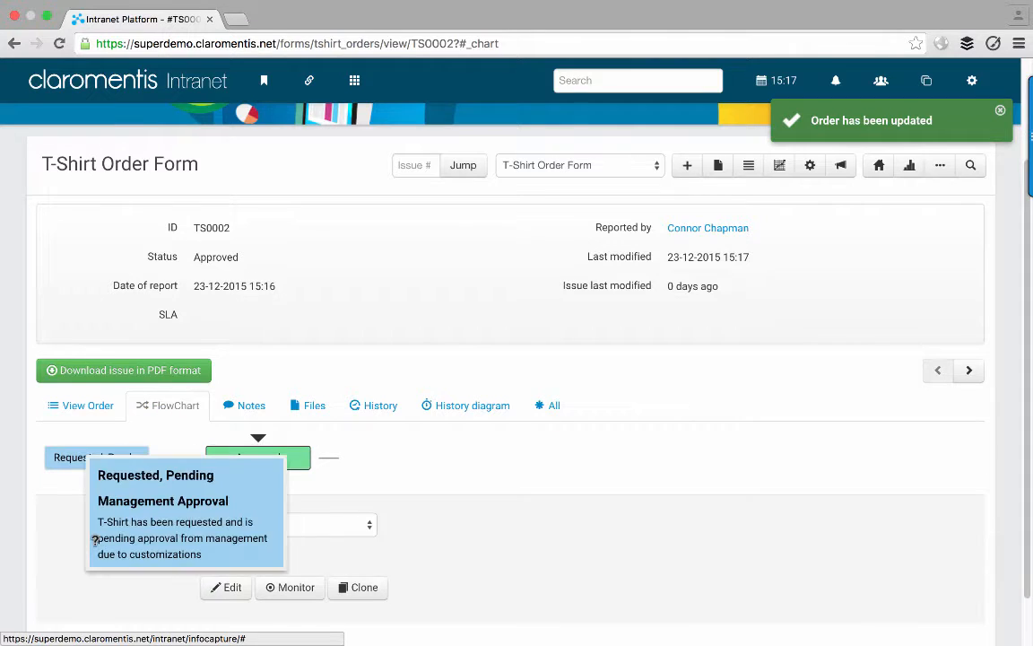
scroll(75, 599, down, 1)
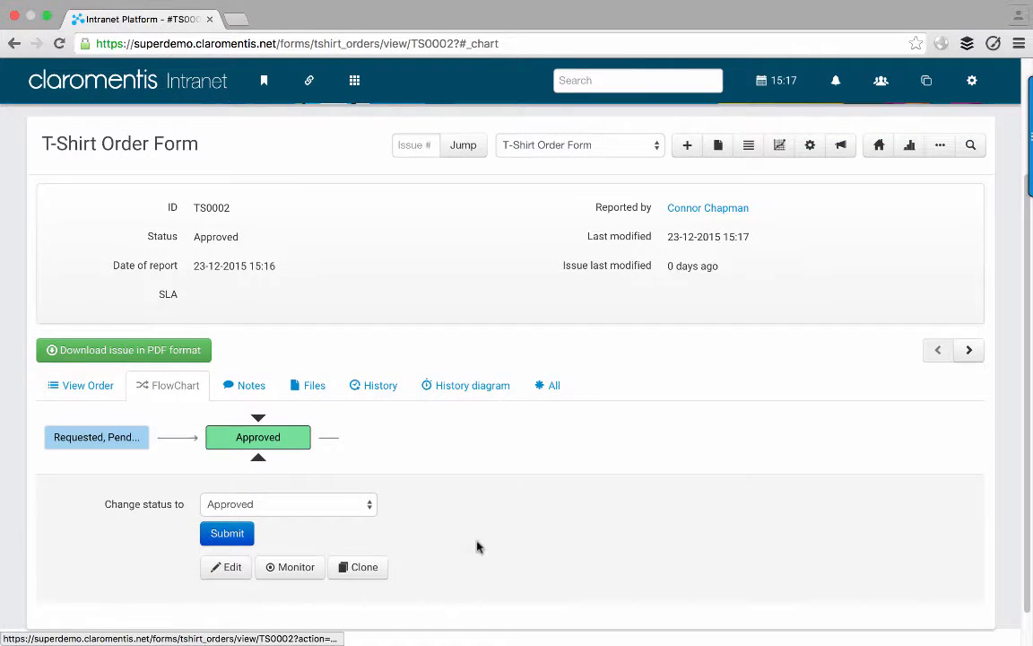
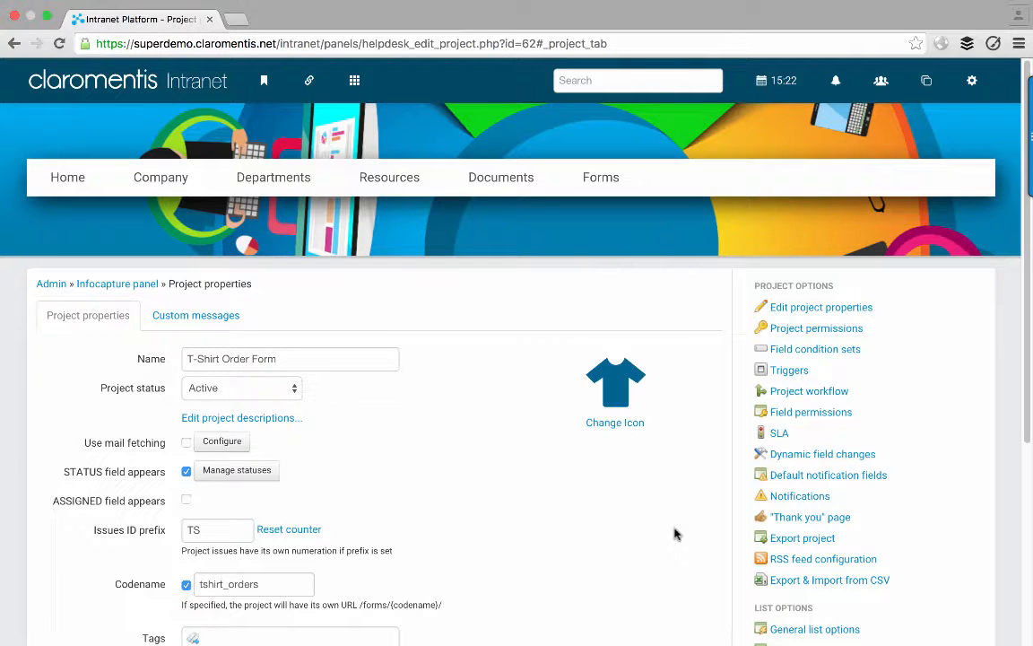
- Open the T-Shirt Order Form's notifications and preview, then collapse, the 'We have received' template body
click(765, 497)
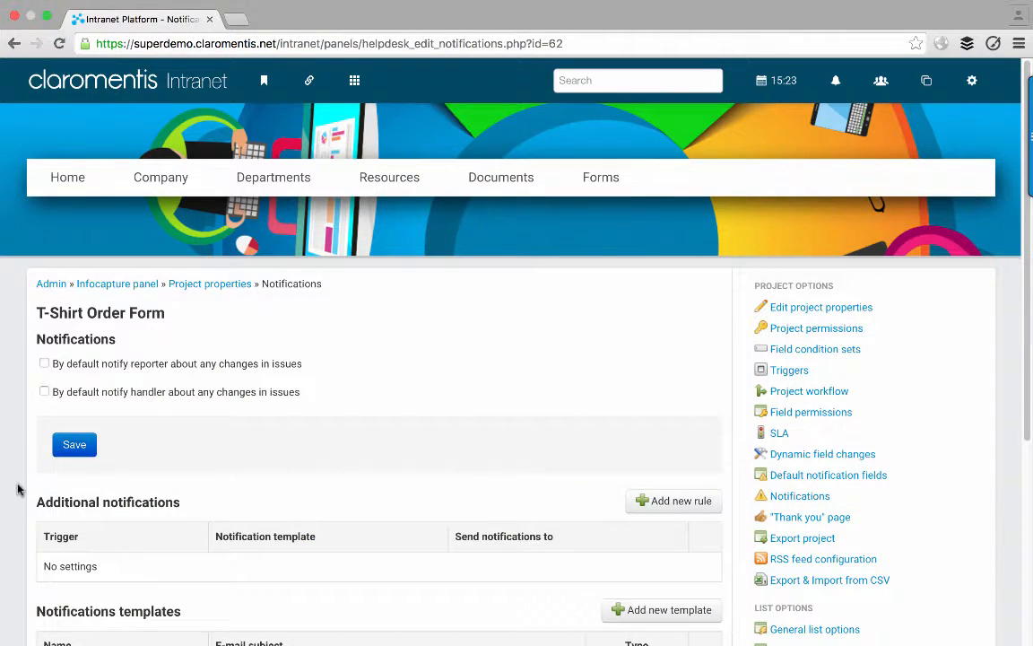
scroll(17, 489, down, 3)
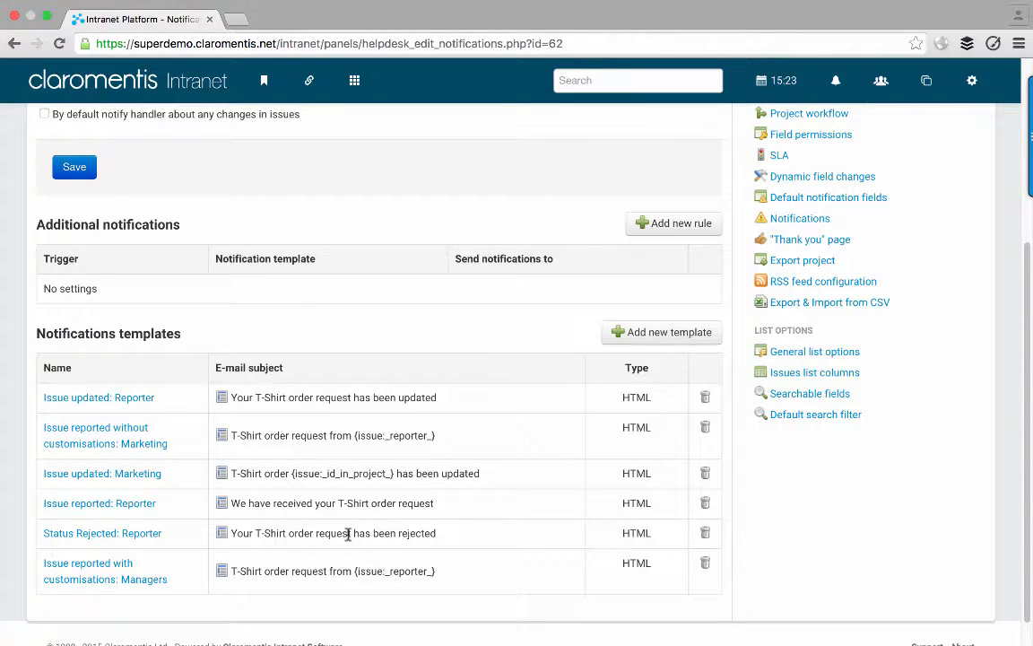
click(224, 507)
scroll(269, 516, down, 3)
scroll(303, 526, down, 5)
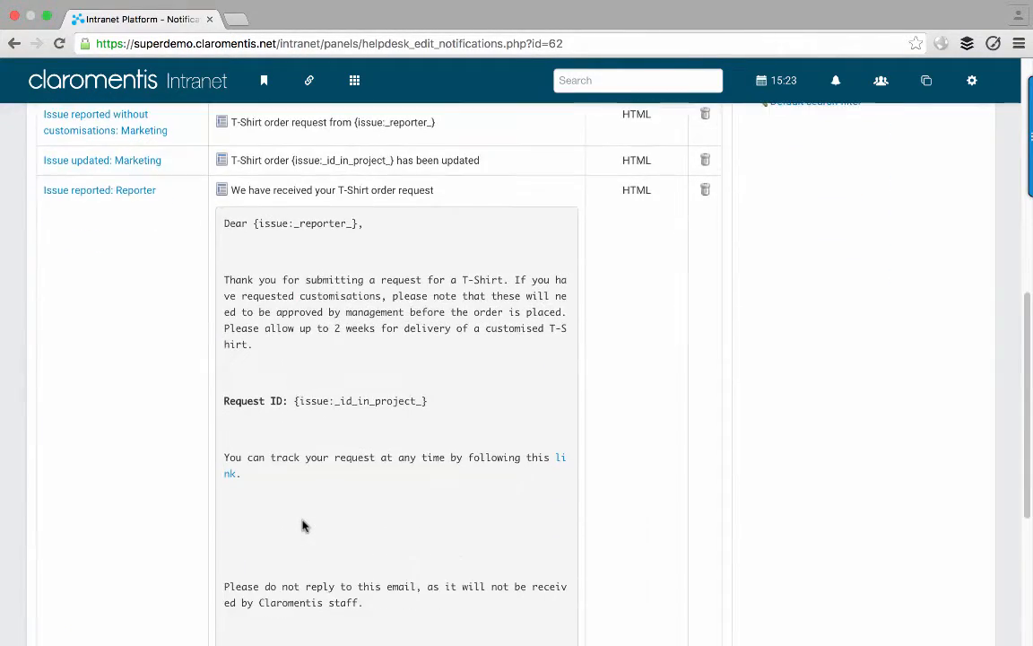
scroll(303, 527, up, 5)
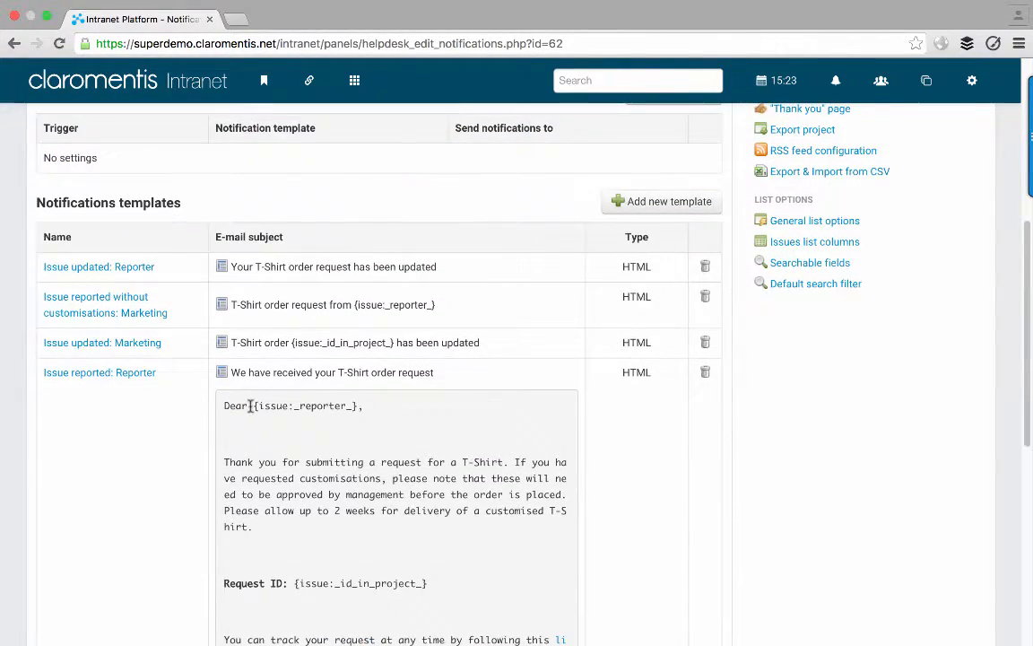
click(221, 366)
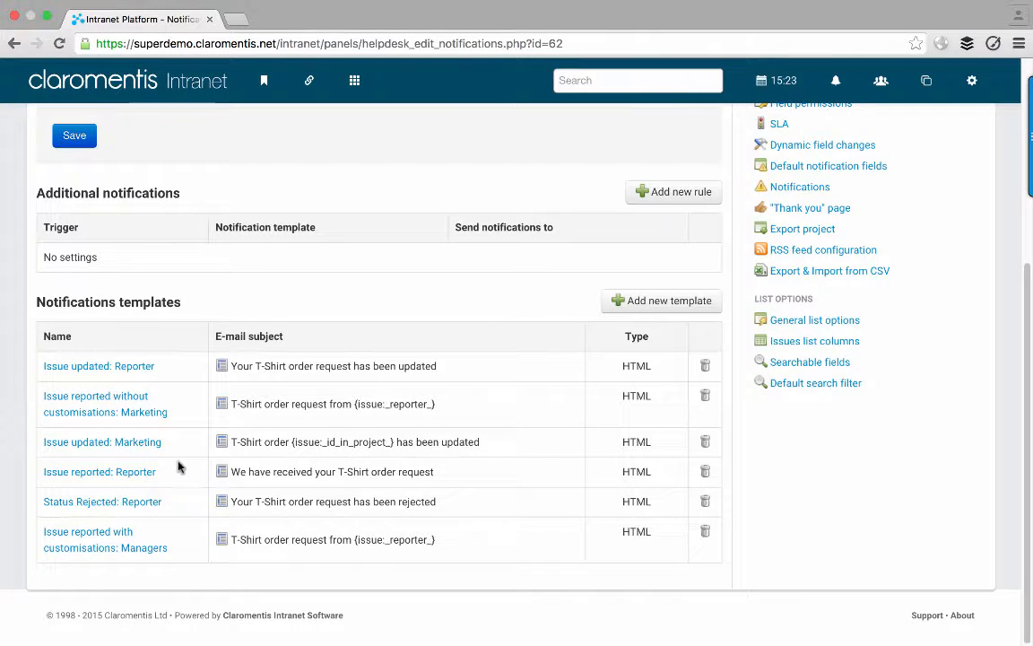
- Open the 'Issue reported: Reporter' template and try renaming it 'New Form Submitted', then undo
click(127, 475)
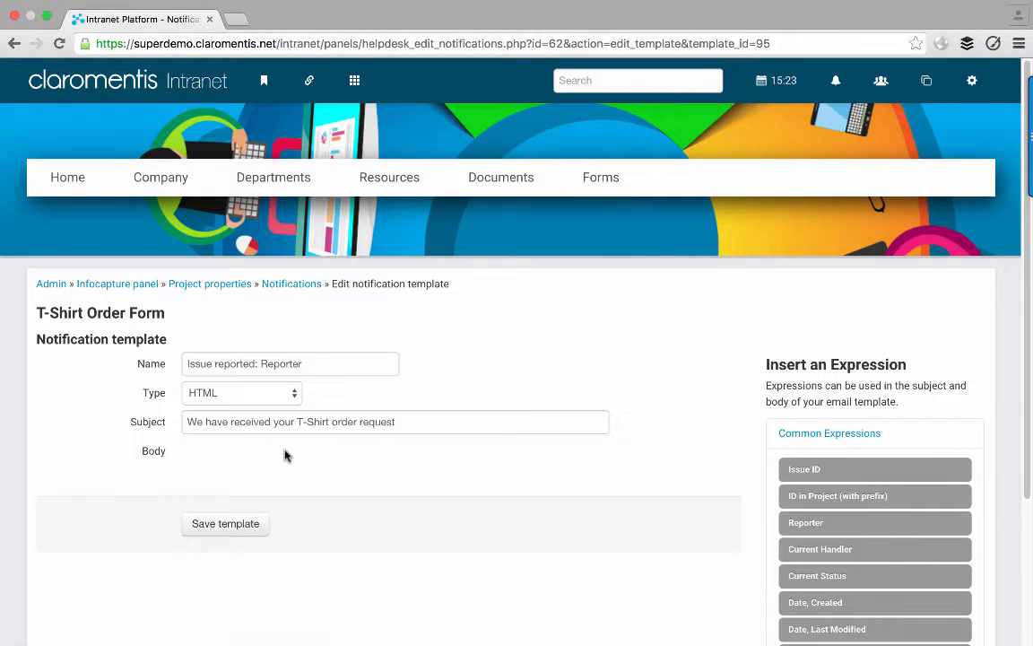
scroll(115, 470, down, 3)
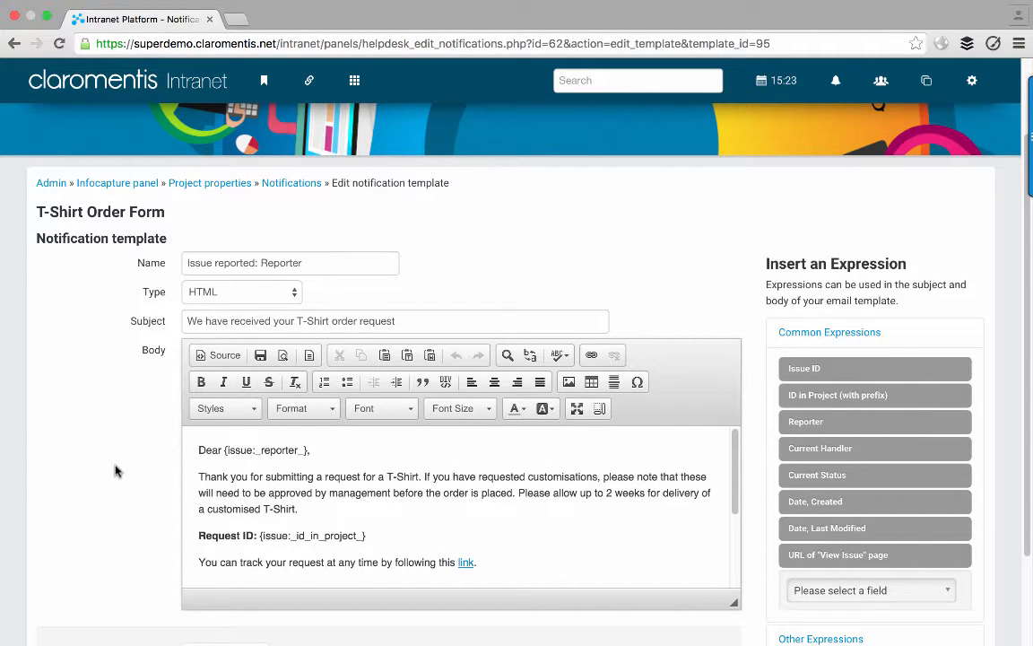
click(315, 265)
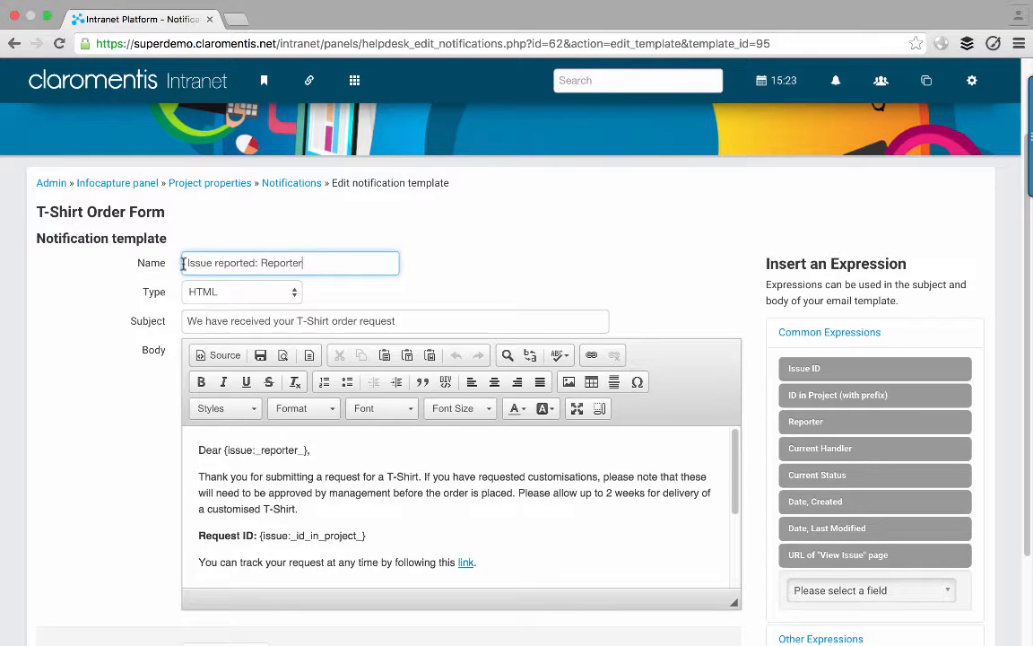
drag(184, 263, 307, 261)
click(254, 259)
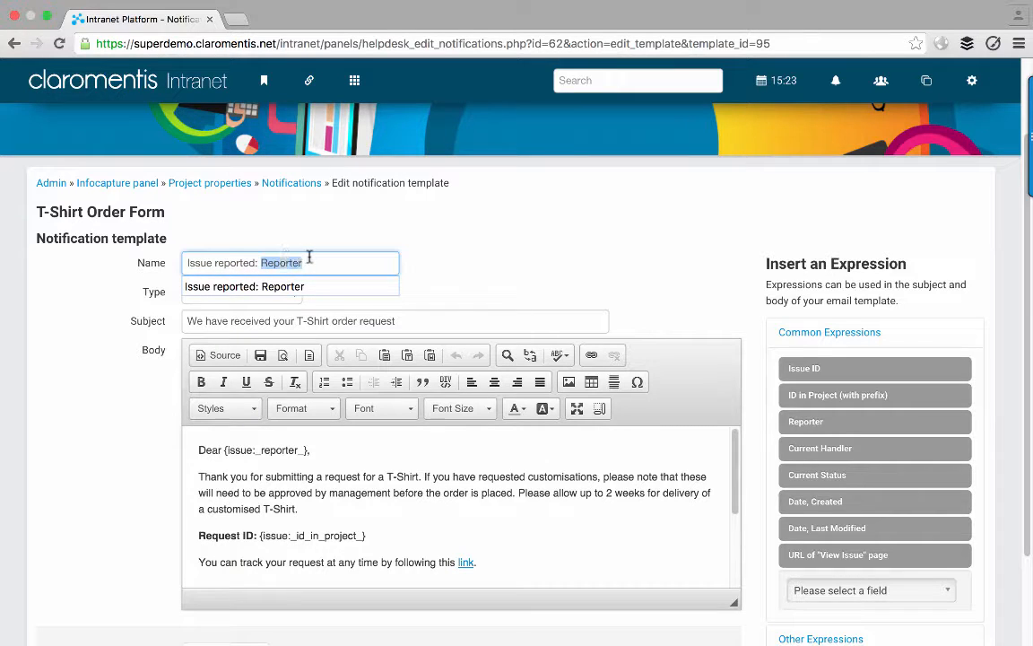
click(313, 262)
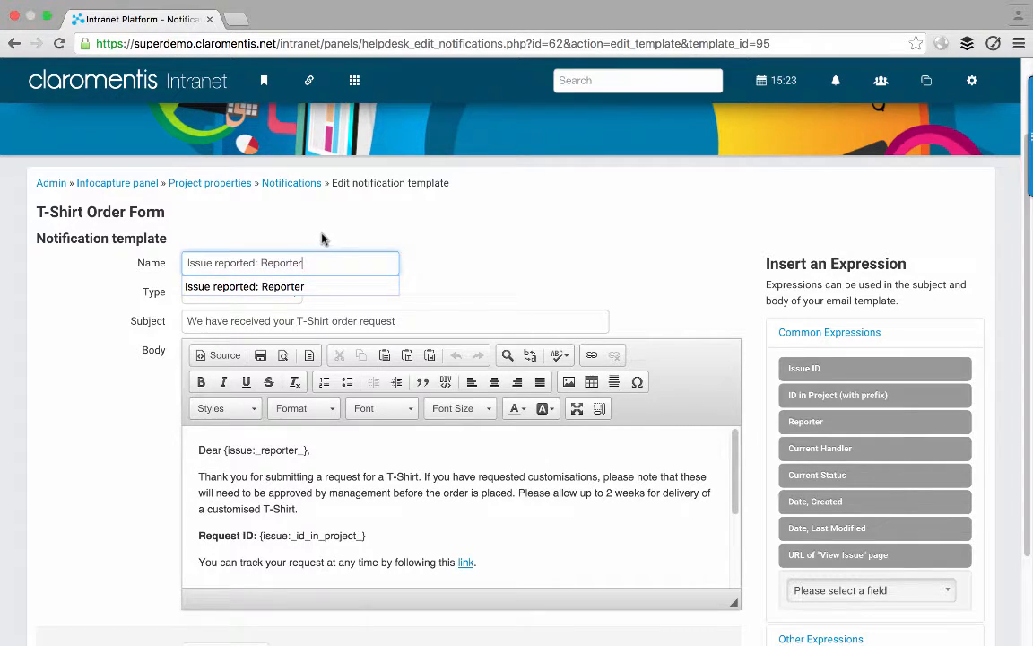
triple_click(314, 263)
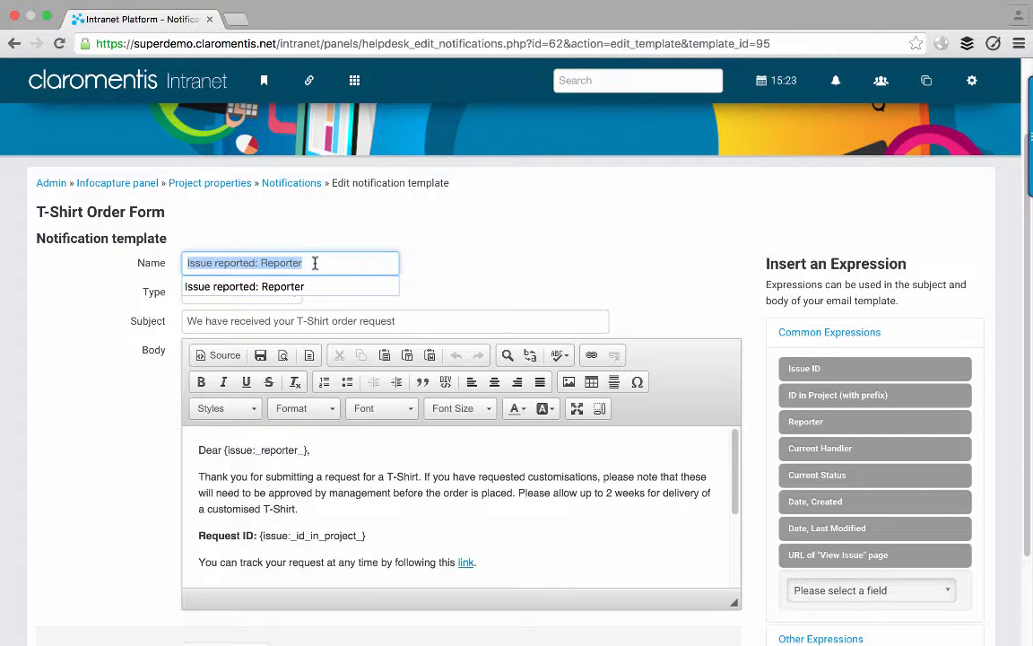
text(New Form )
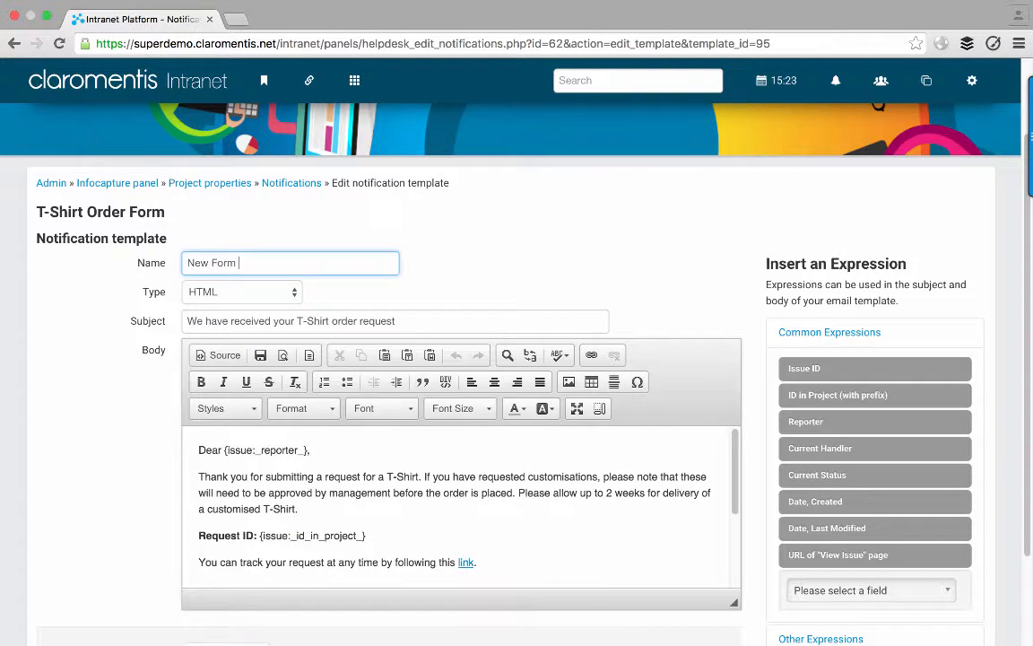
text(Submitted)
key(super+z)
click(452, 260)
- Keep the template type as HTML and move to the subject line
click(254, 293)
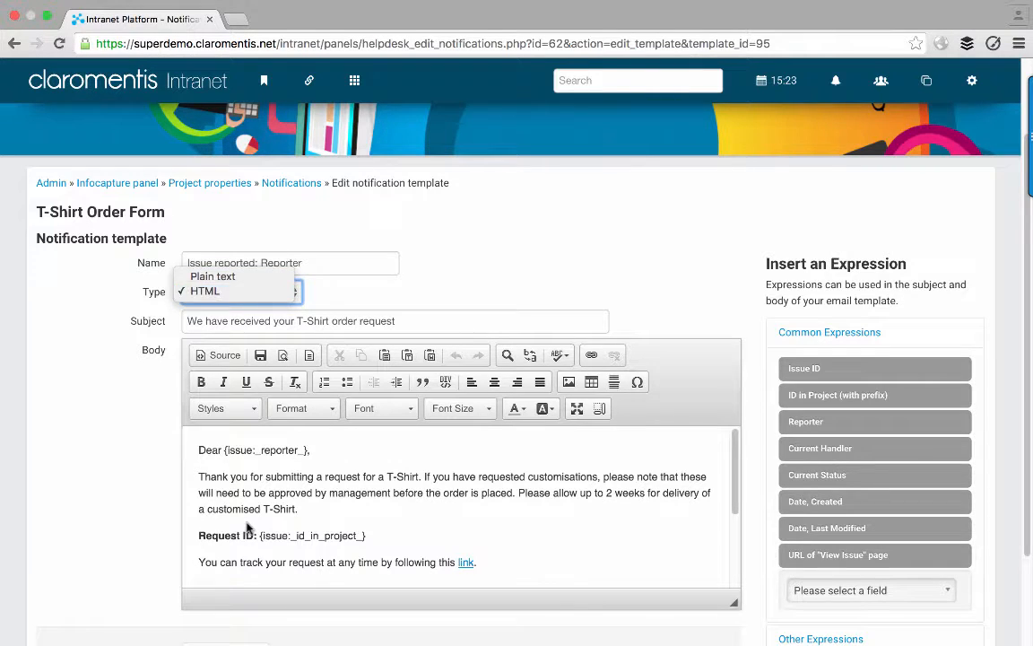
click(223, 475)
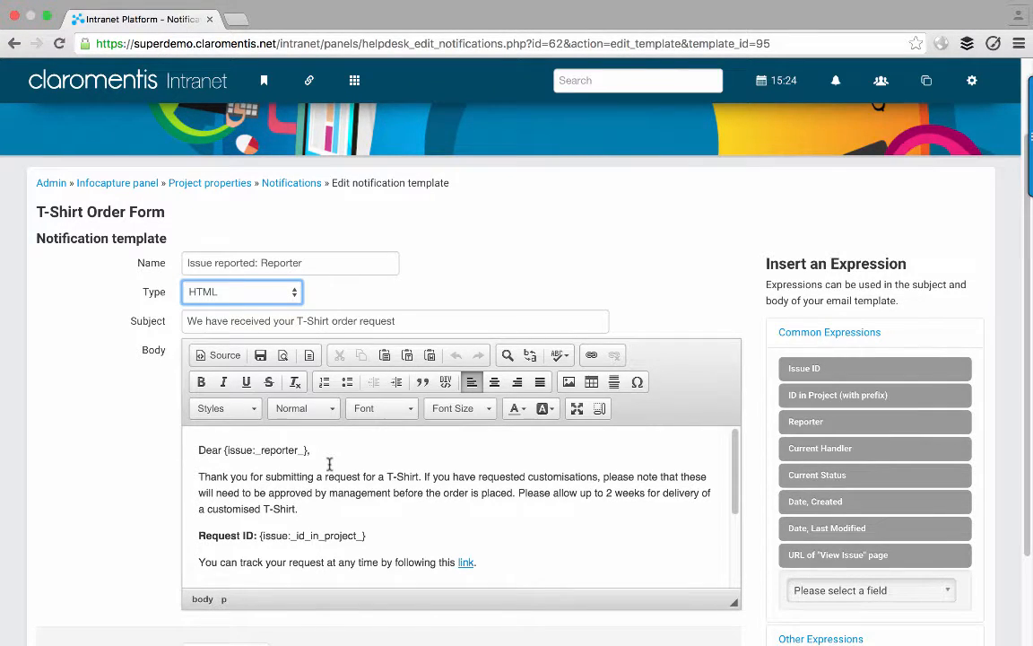
click(421, 320)
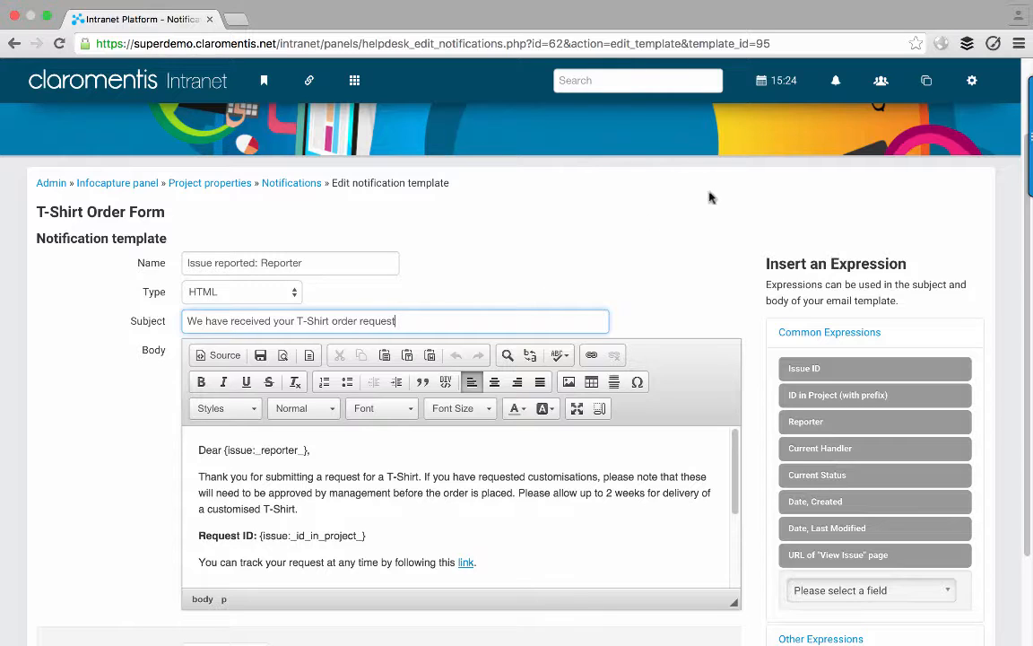
- Try inserting Issue ID, Reporter and Current Status expressions into the subject, then delete them
click(837, 86)
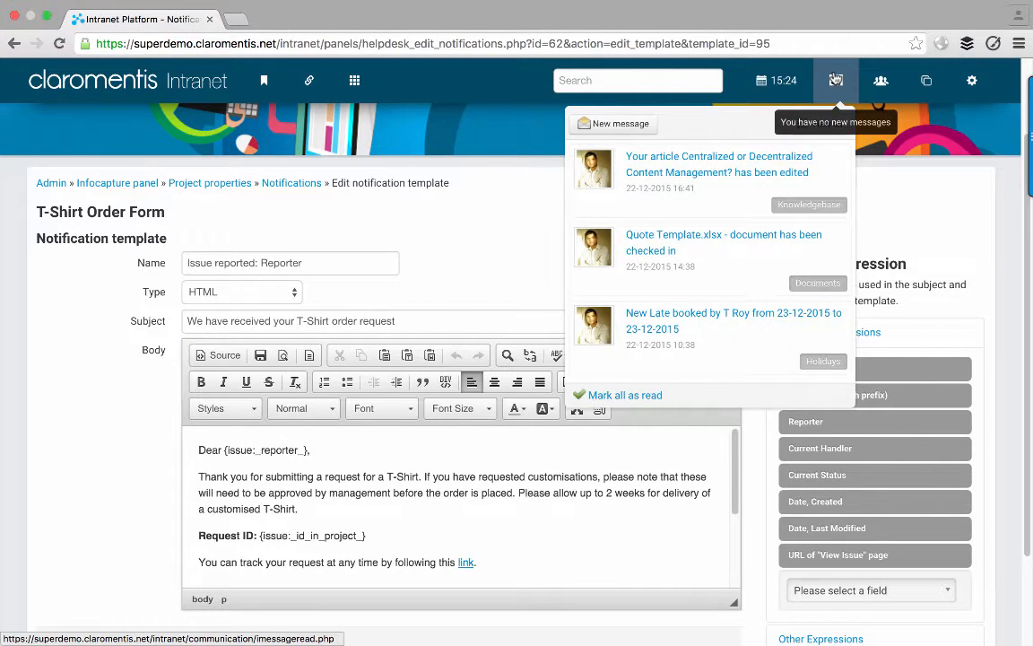
click(850, 80)
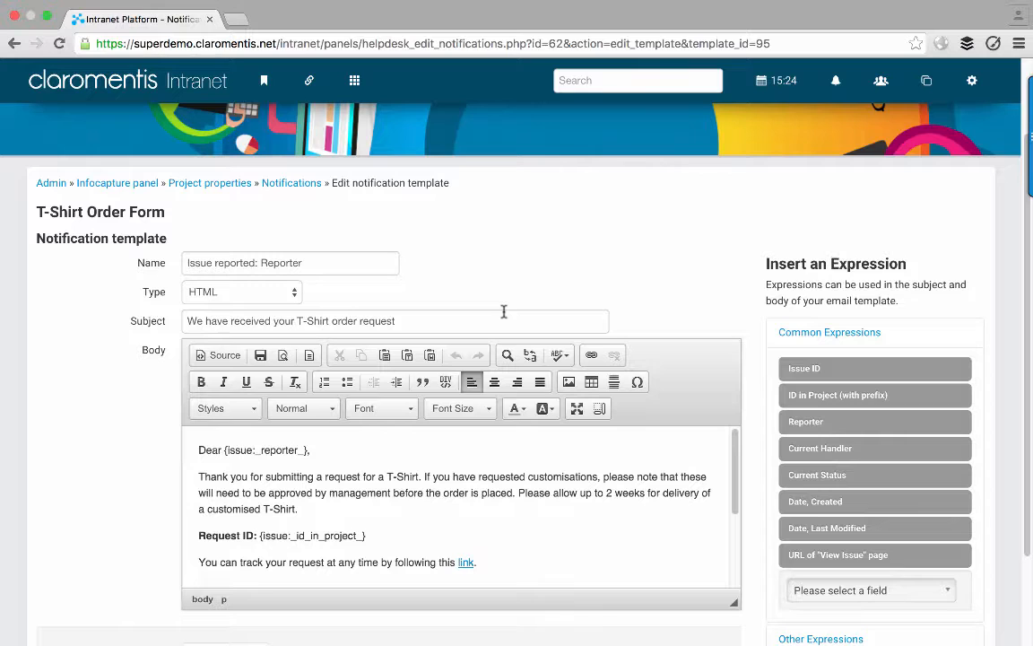
click(450, 323)
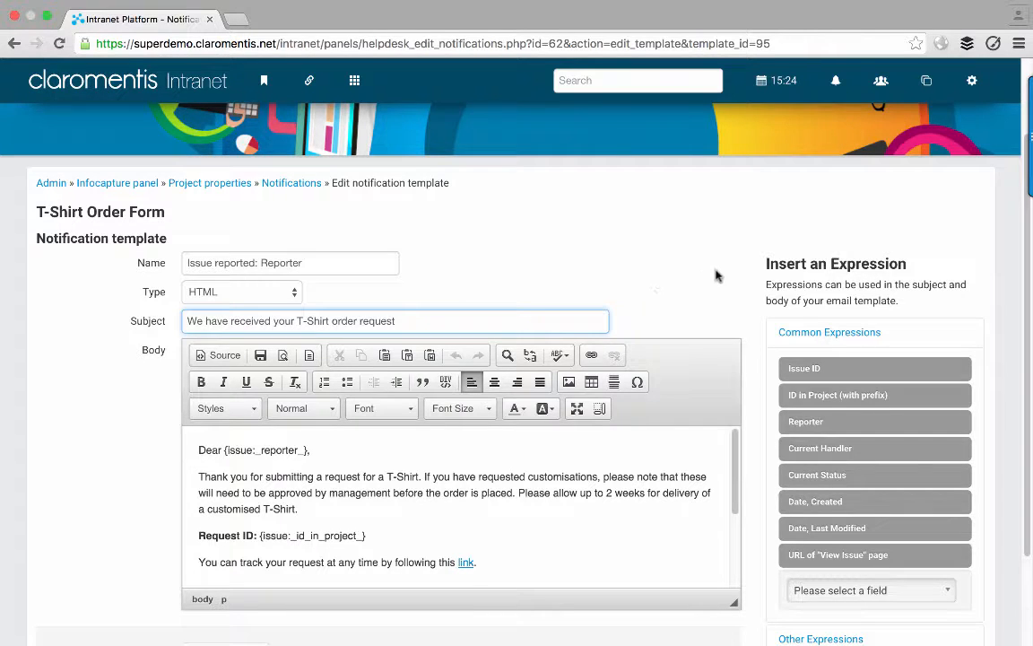
scroll(715, 272, down, 1)
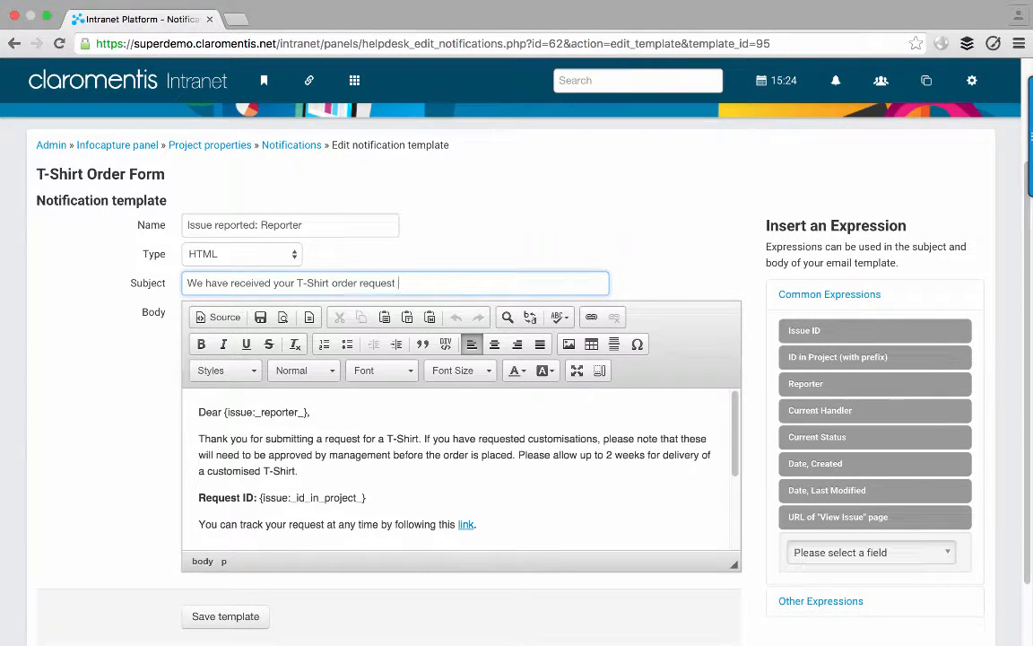
click(808, 333)
drag(399, 282, 477, 282)
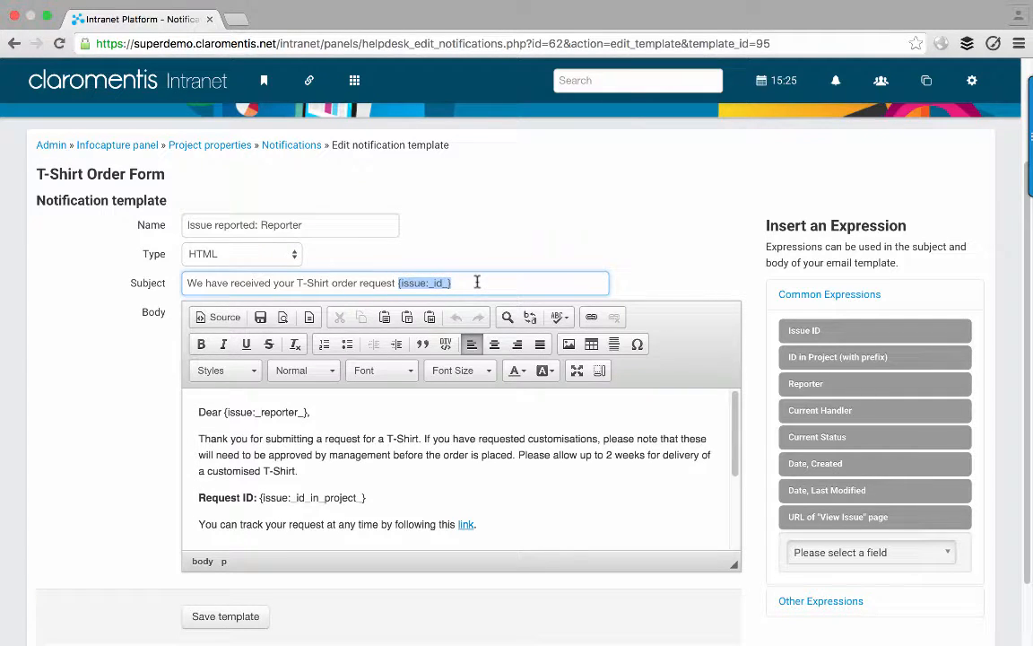
key(BackSpace)
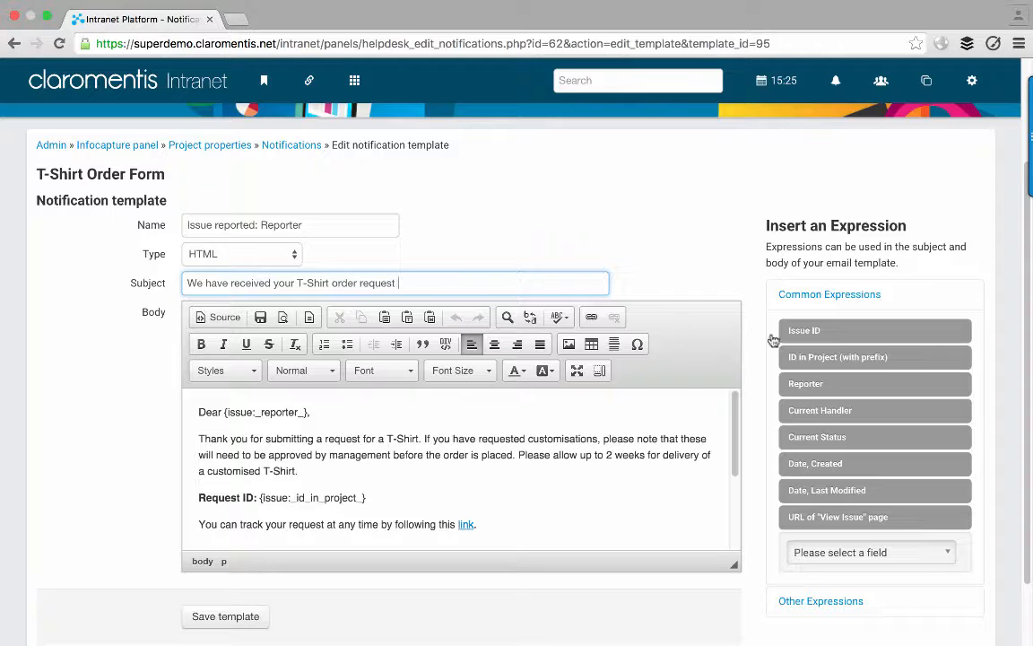
click(807, 386)
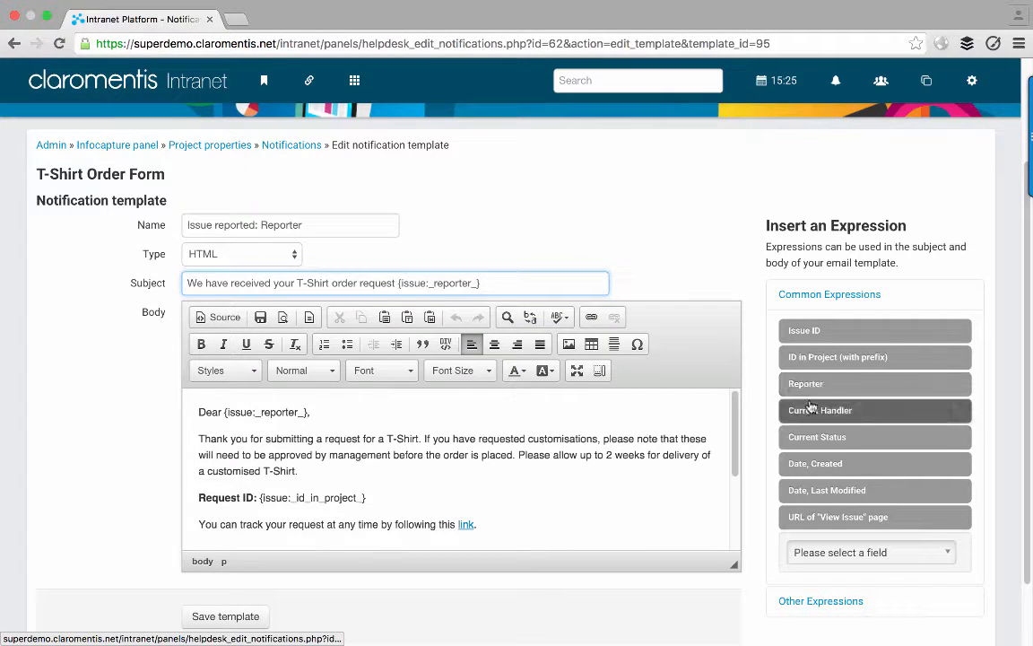
click(817, 437)
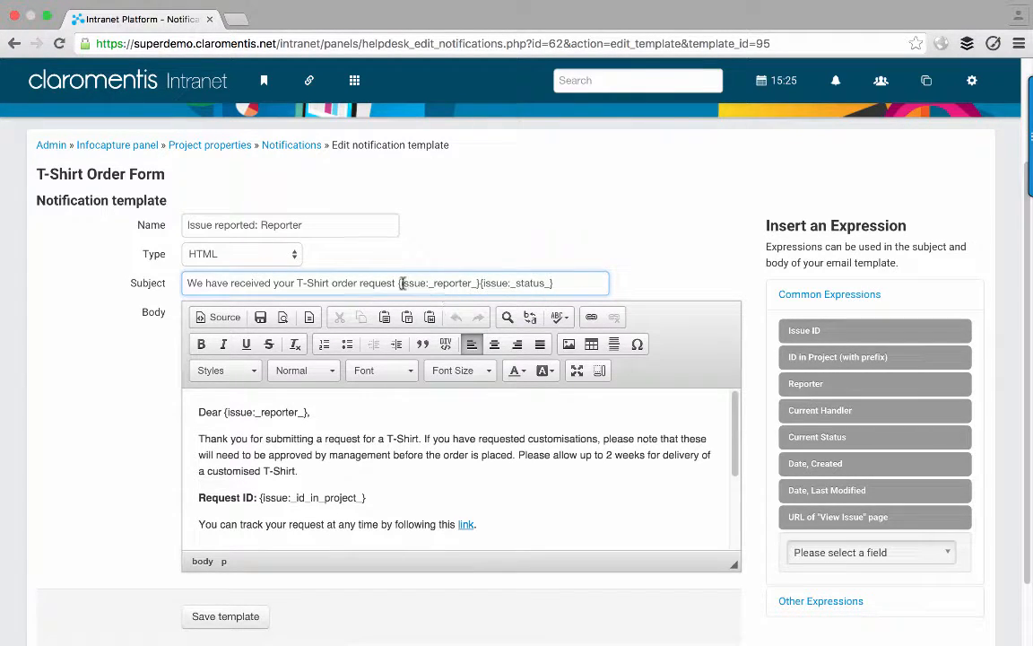
drag(397, 282, 568, 279)
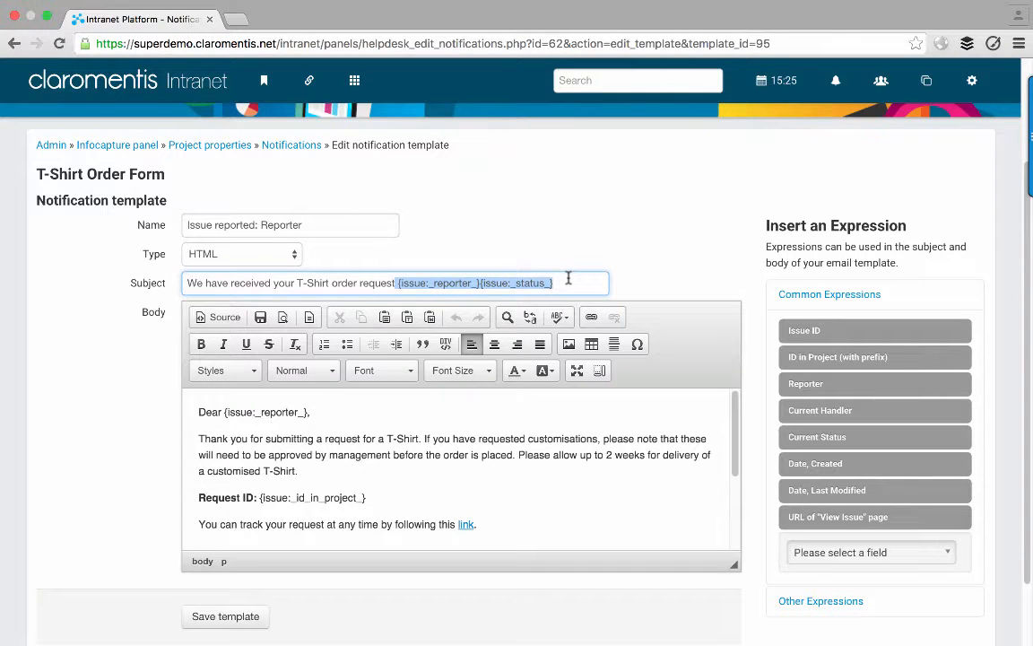
key(BackSpace)
- Inspect the reporter and request ID expressions in the body, then save the template unchanged
click(333, 419)
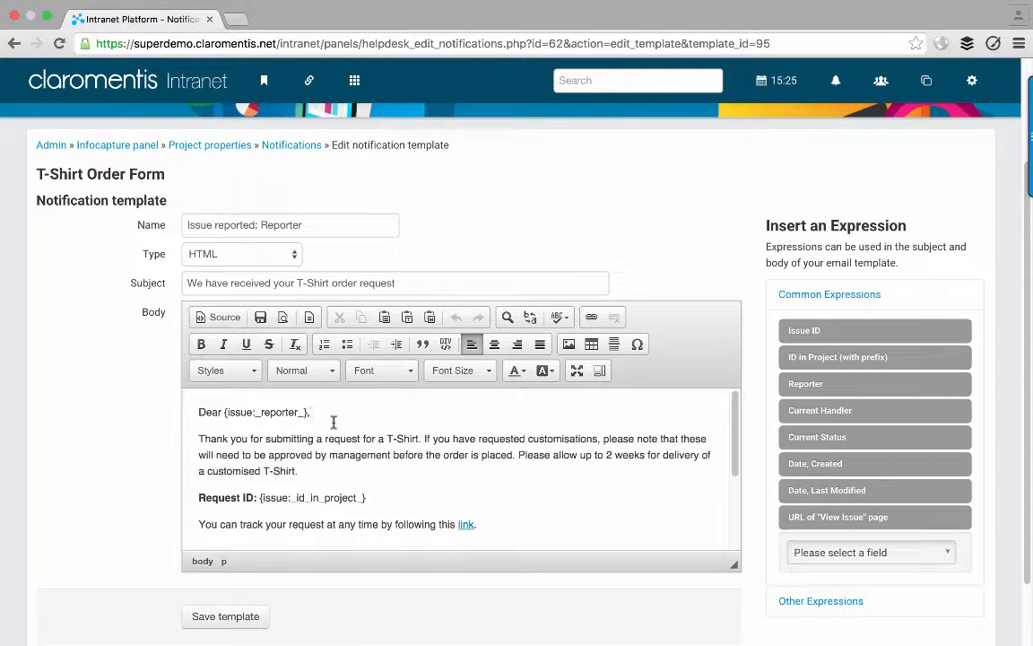
scroll(216, 377, down, 2)
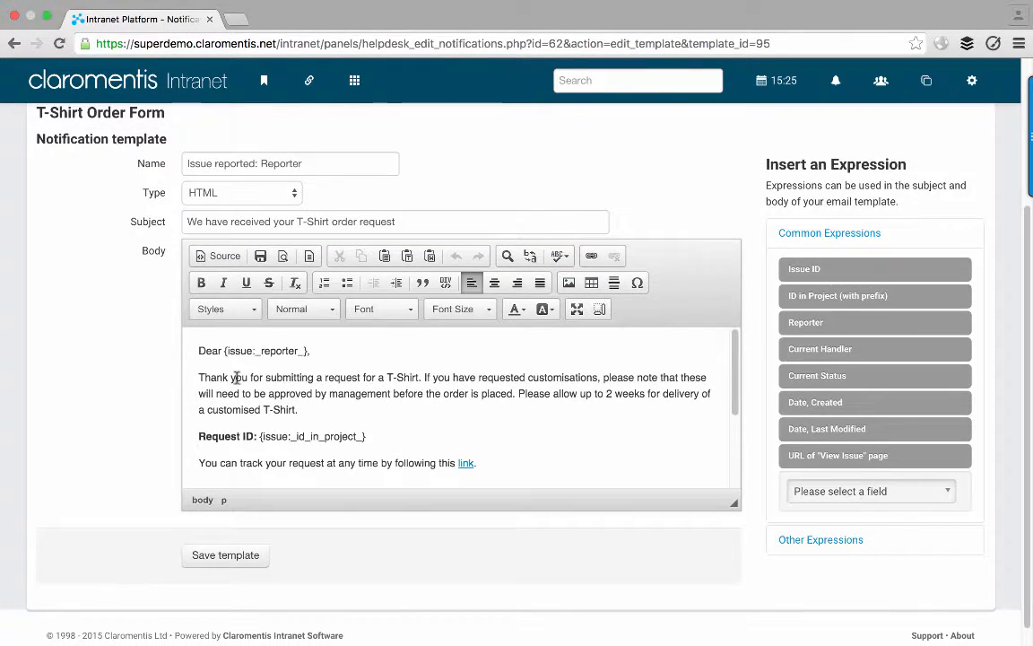
drag(224, 351, 302, 350)
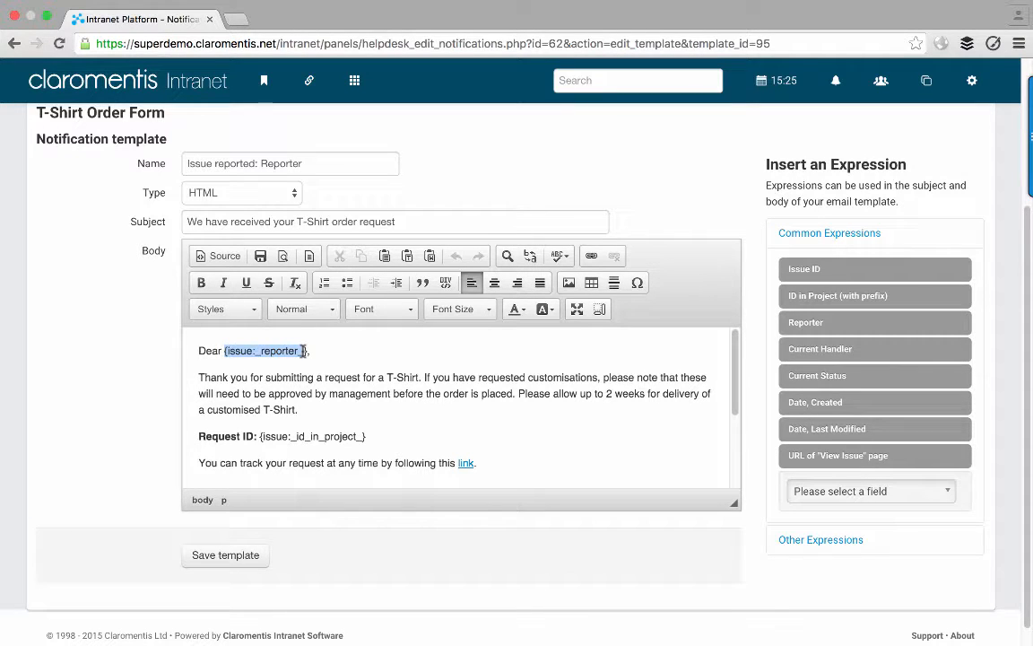
click(302, 350)
scroll(303, 350, down, 1)
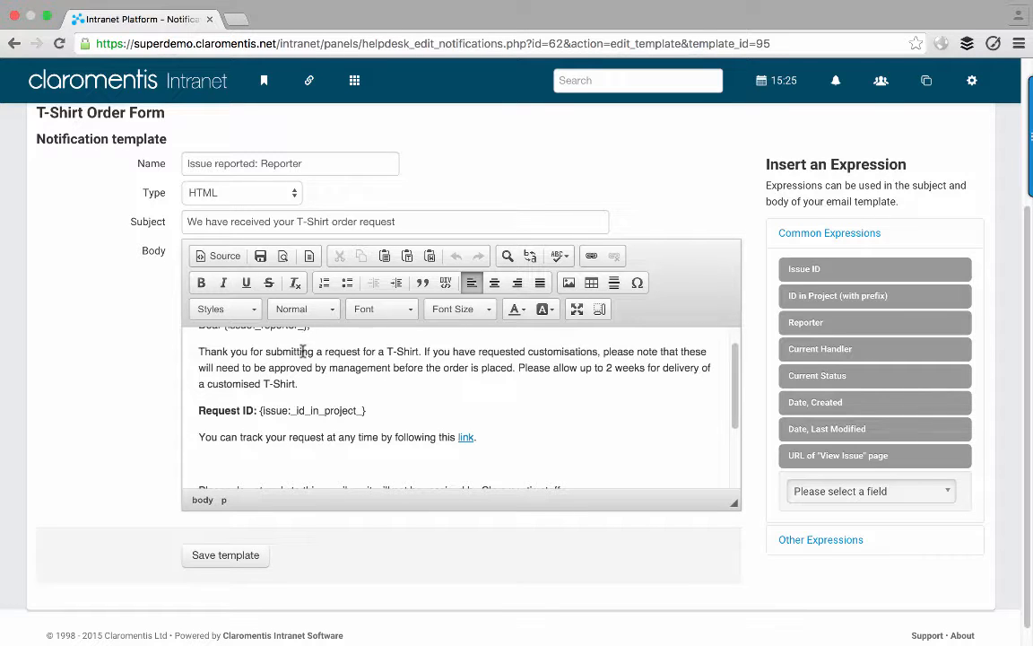
scroll(302, 351, down, 1)
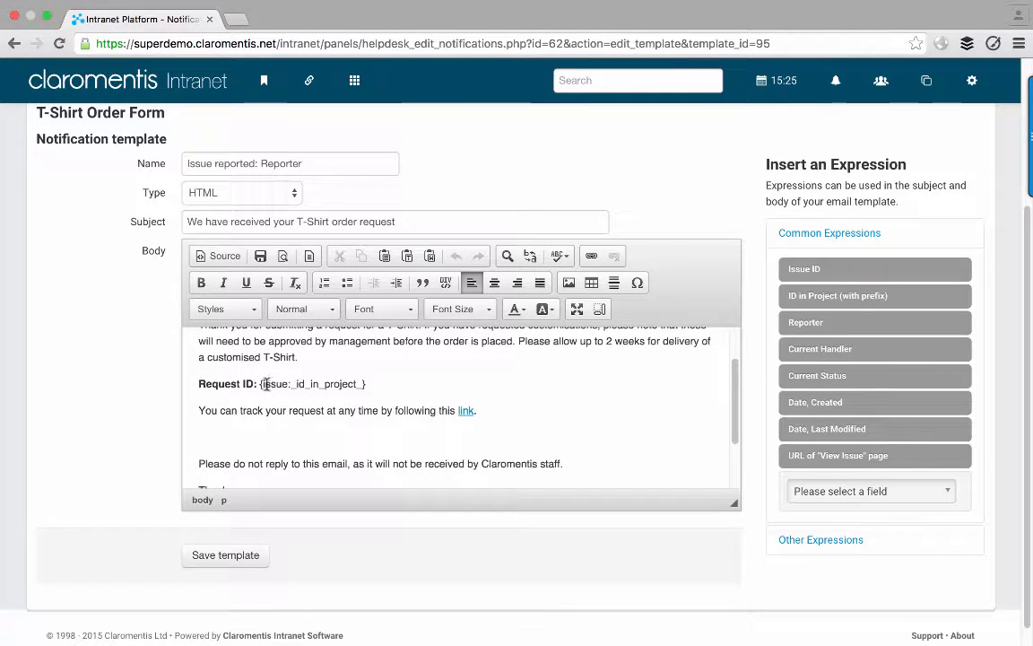
drag(260, 383, 368, 384)
click(374, 384)
click(230, 555)
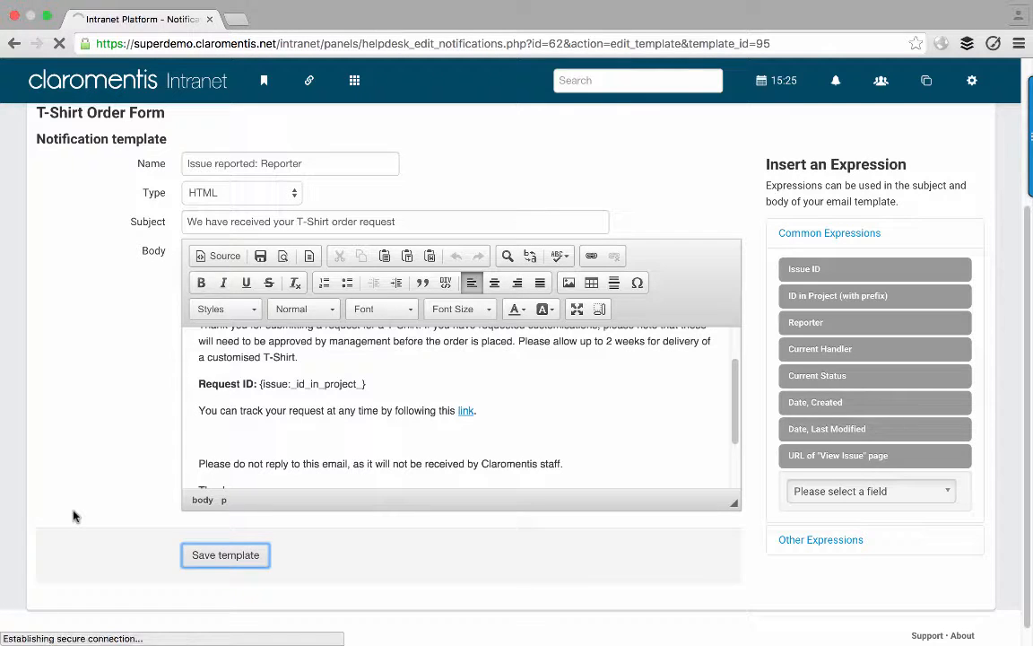
scroll(73, 515, down, 3)
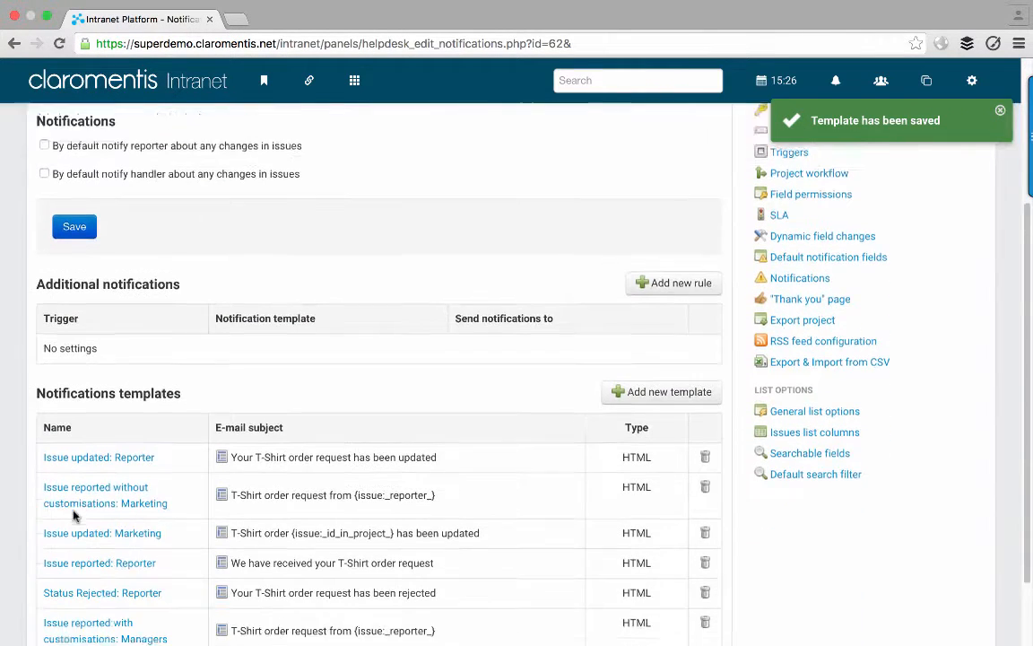
scroll(282, 467, up, 3)
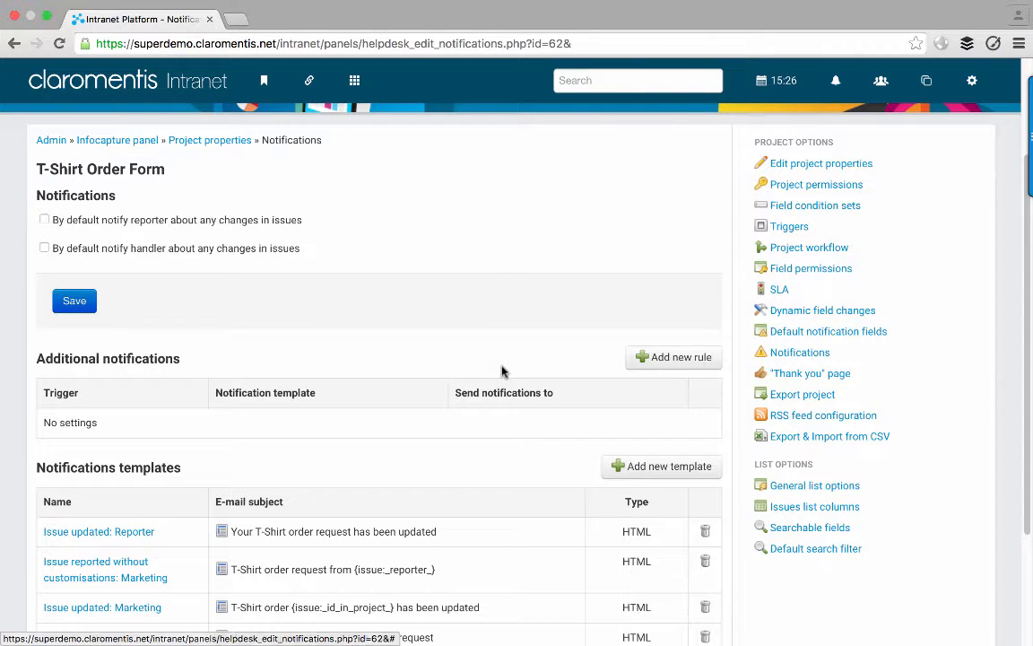
scroll(503, 368, down, 3)
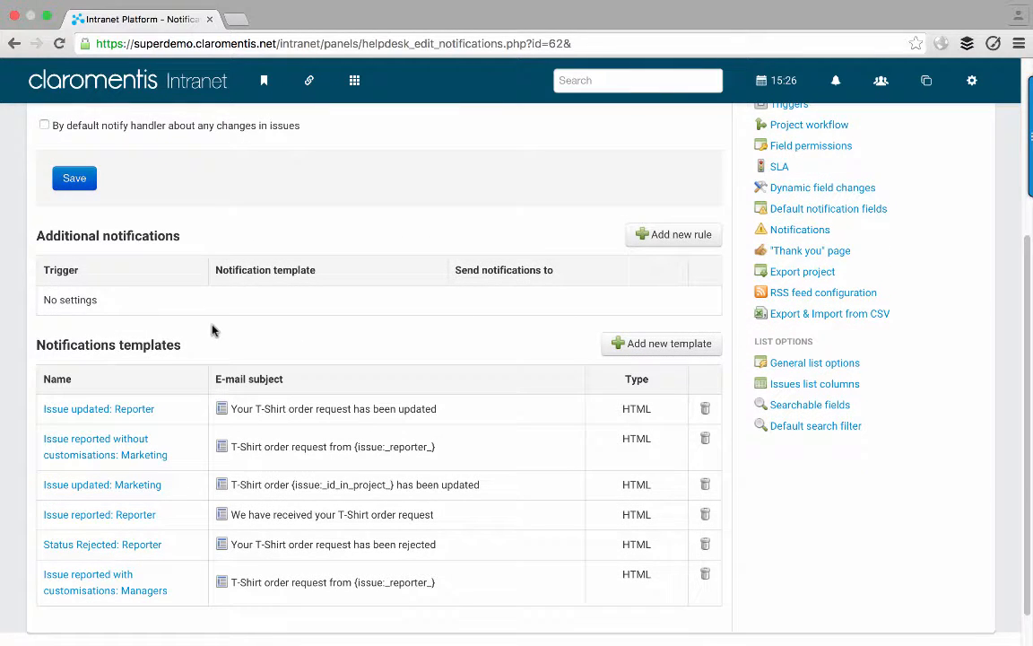
scroll(198, 445, down, 1)
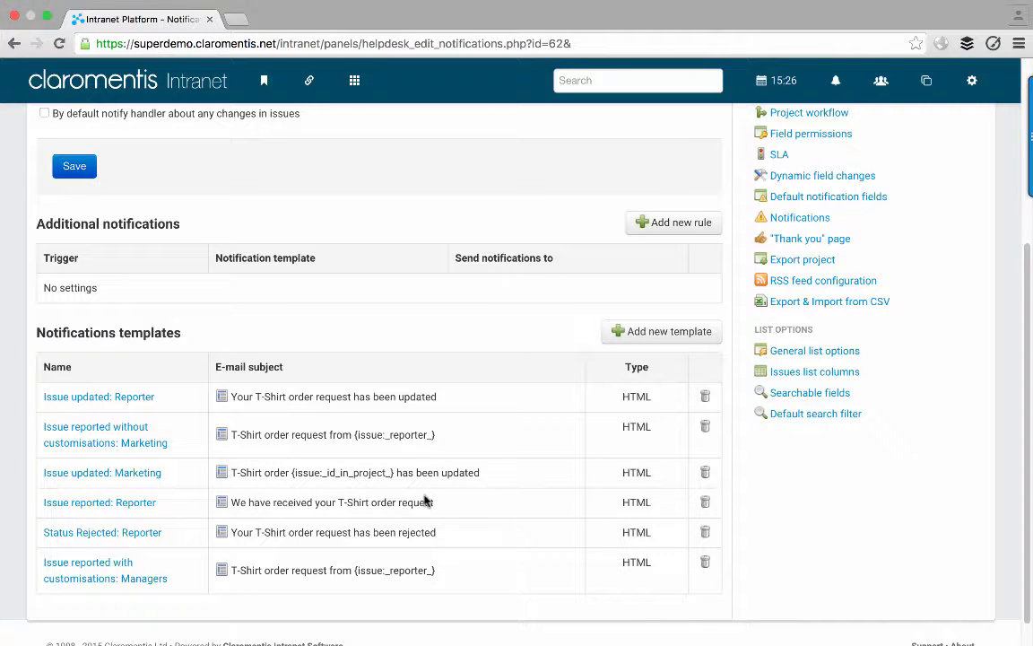
scroll(426, 501, up, 5)
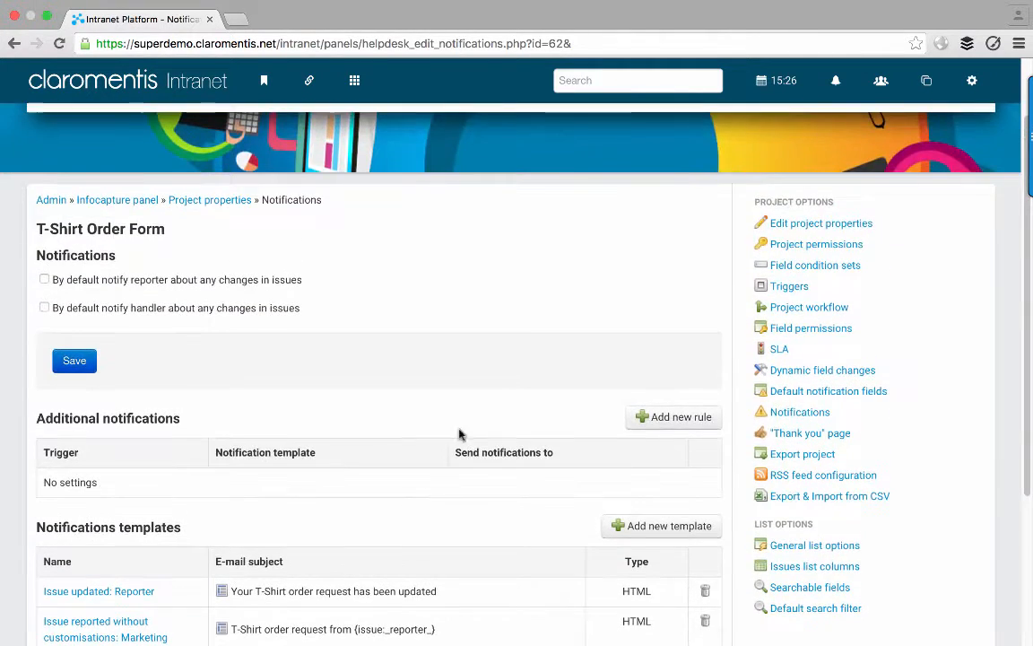
- Start a new trigger for the T-Shirt Order Form from the Triggers list
click(784, 287)
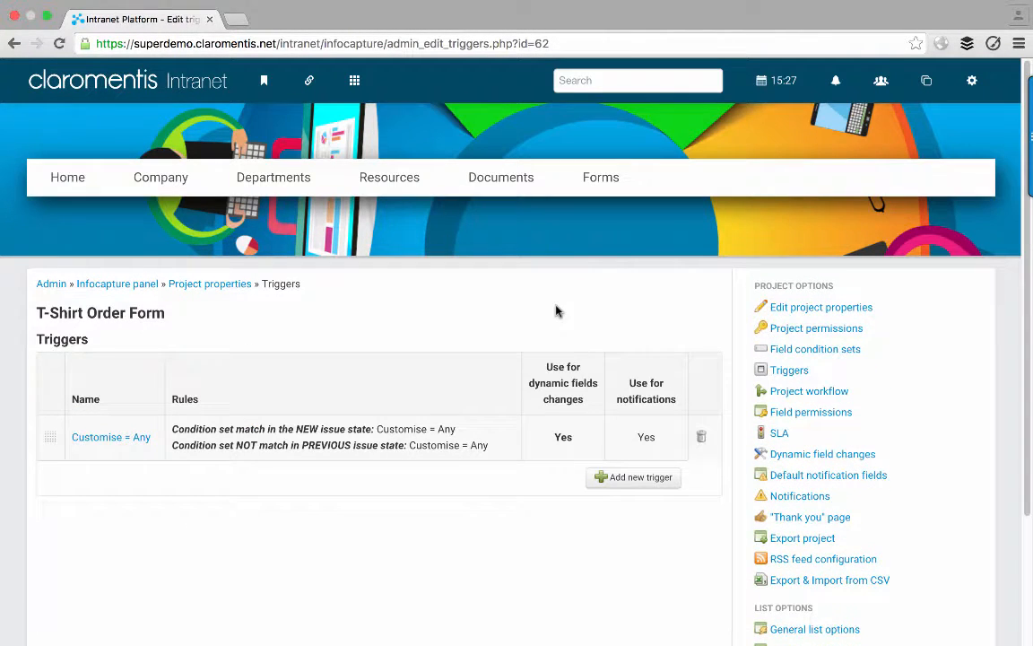
click(633, 480)
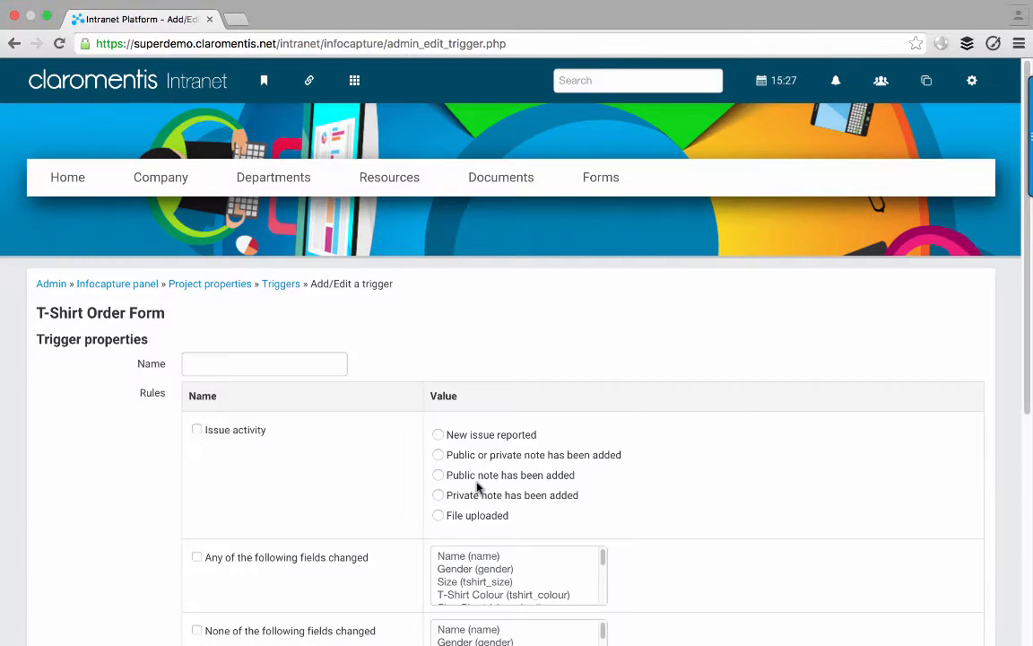
scroll(133, 438, down, 2)
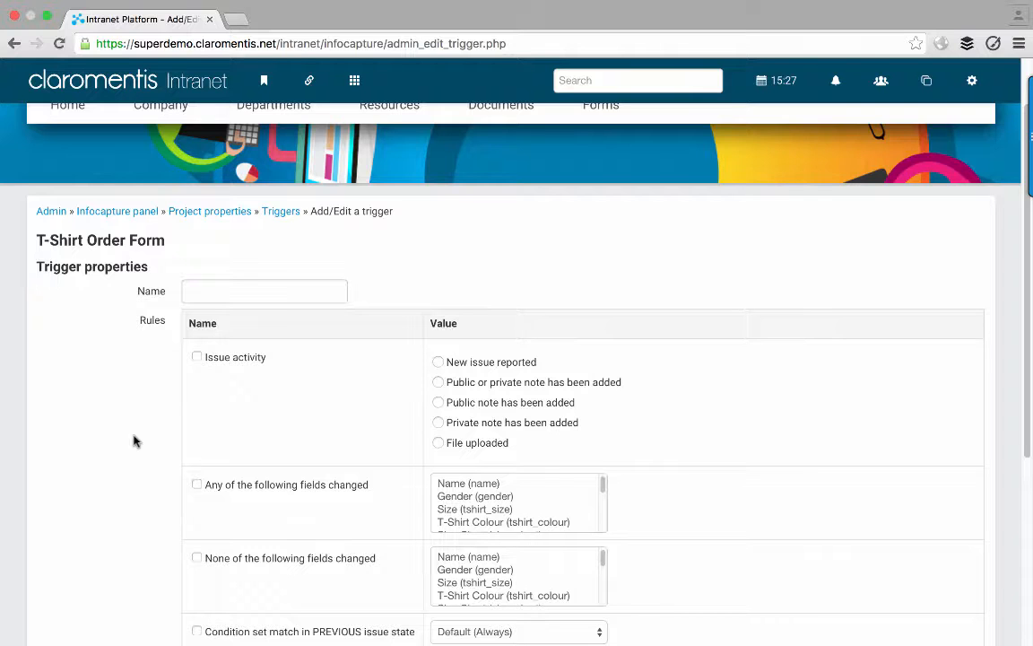
scroll(134, 440, down, 2)
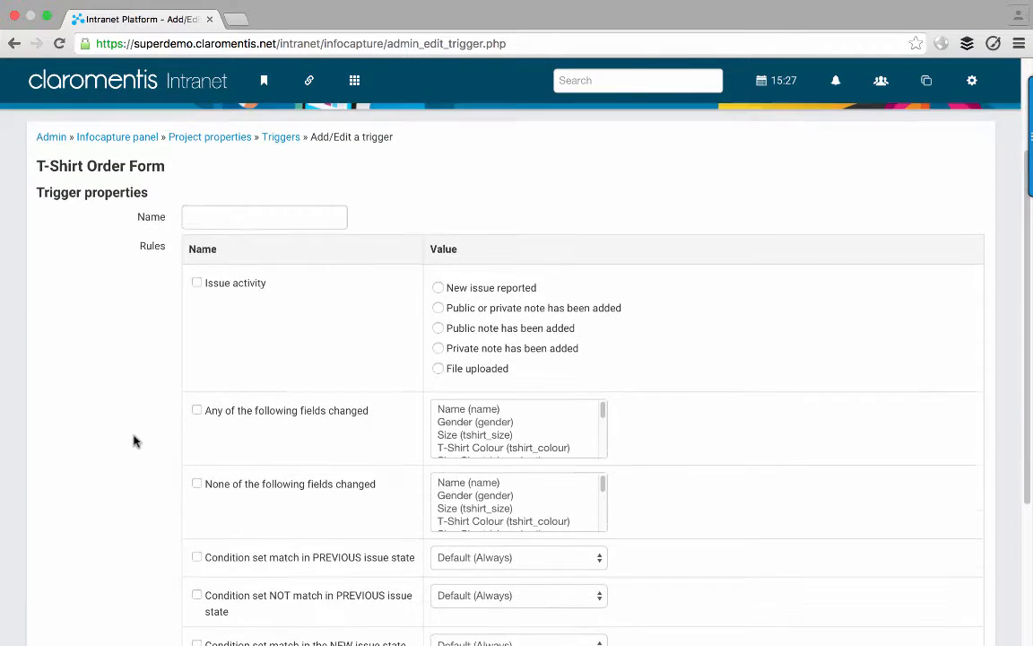
scroll(133, 441, down, 3)
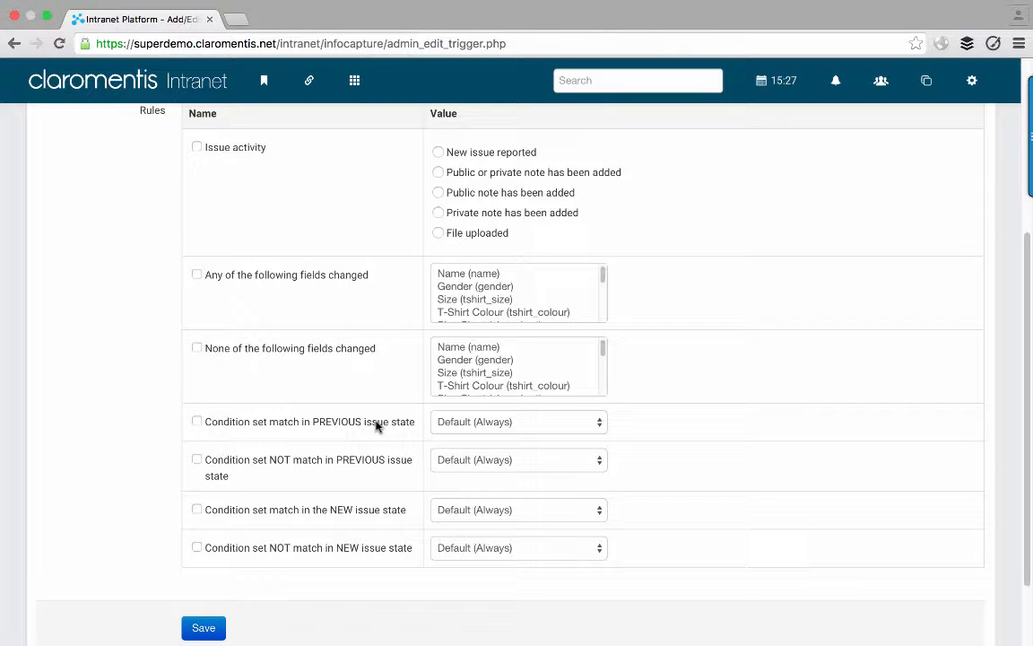
- Try Status = Approved and Status = Ordered condition sets, then reset both to Default (Always)
click(485, 423)
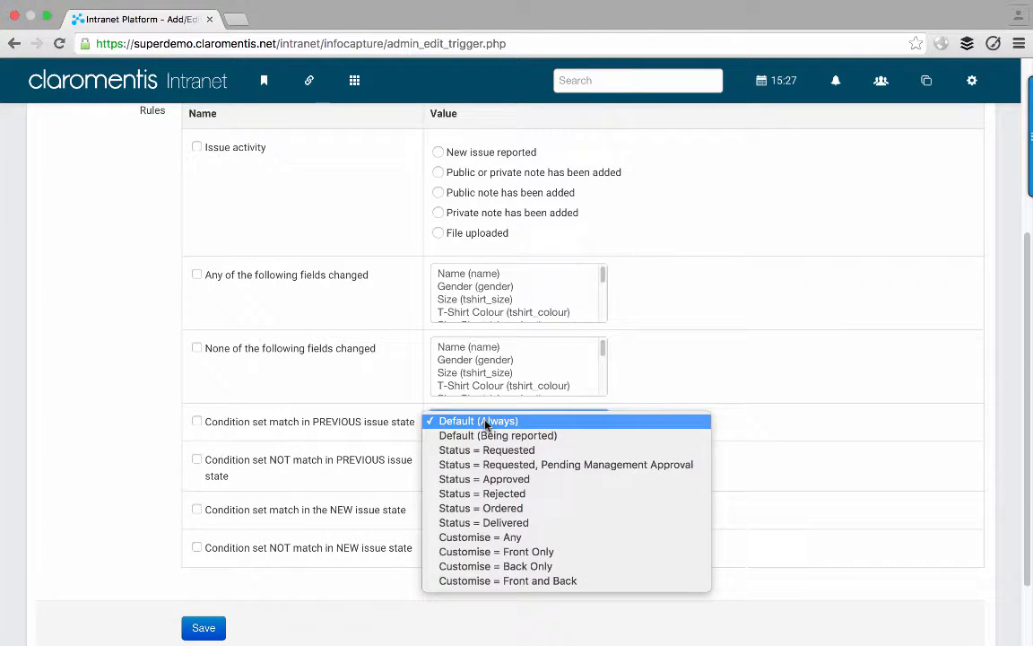
click(497, 479)
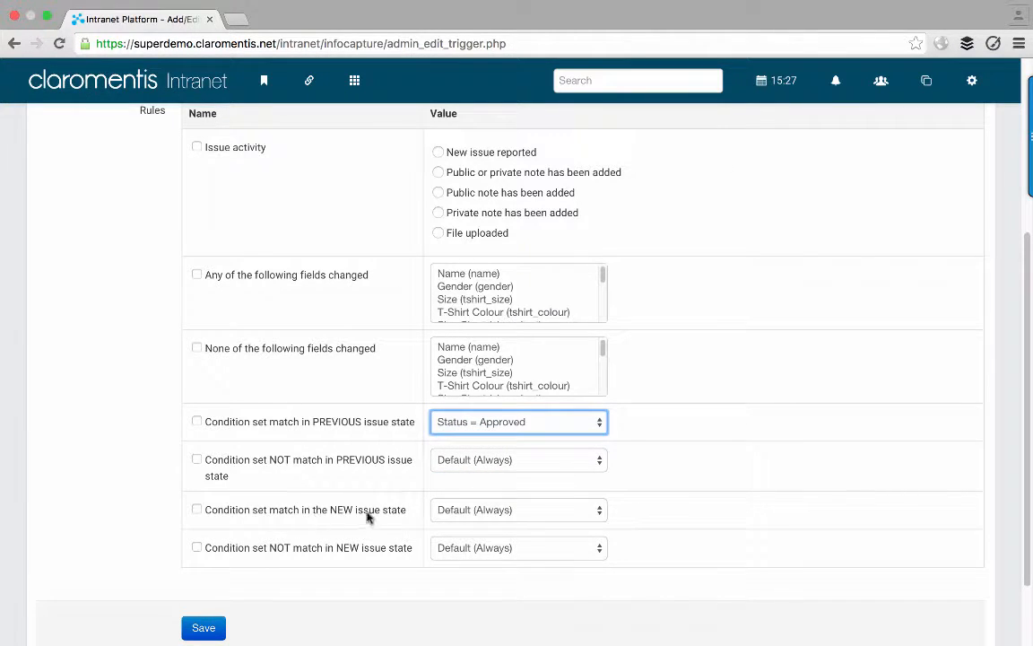
click(459, 511)
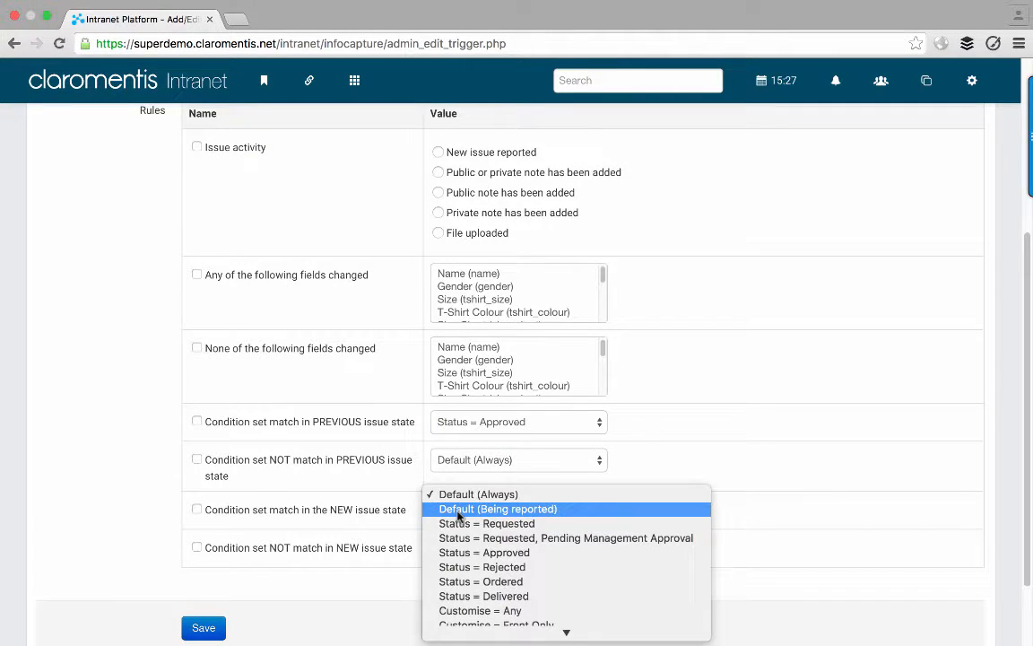
click(469, 582)
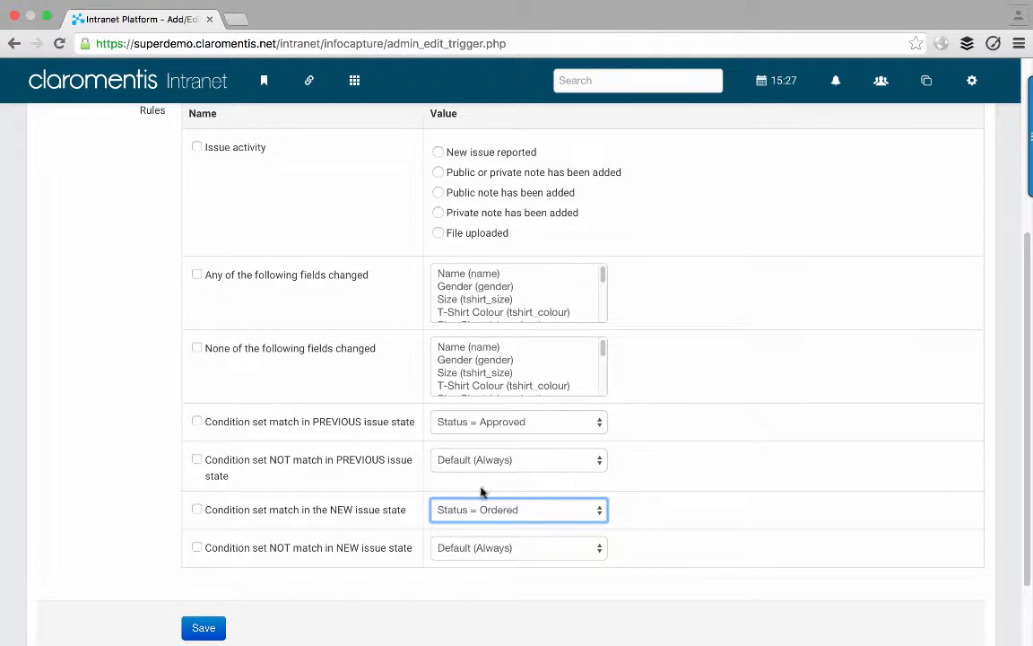
click(677, 448)
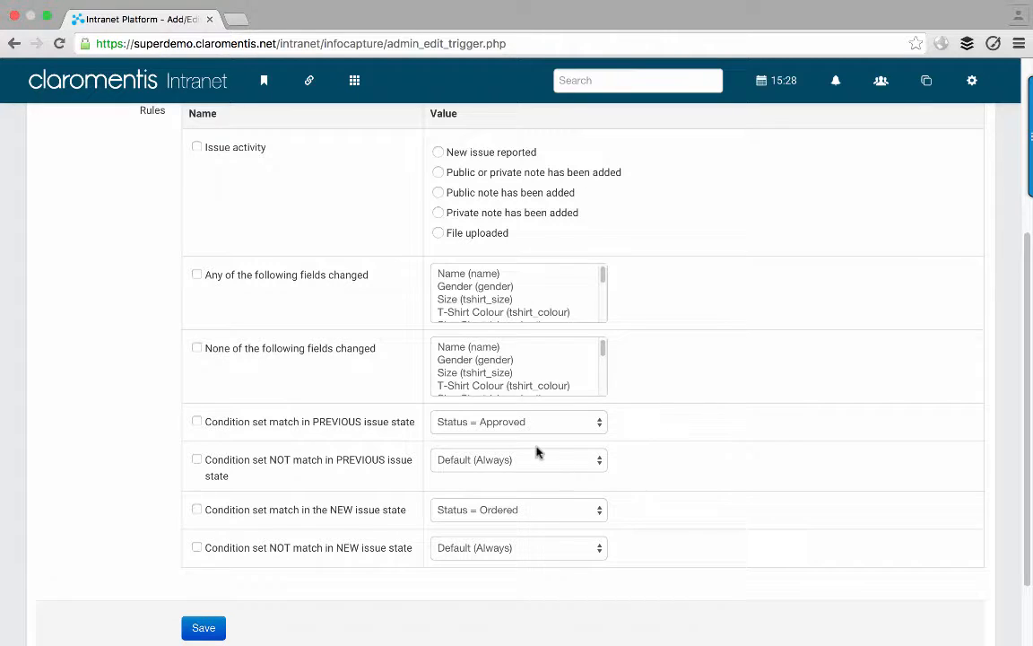
click(508, 423)
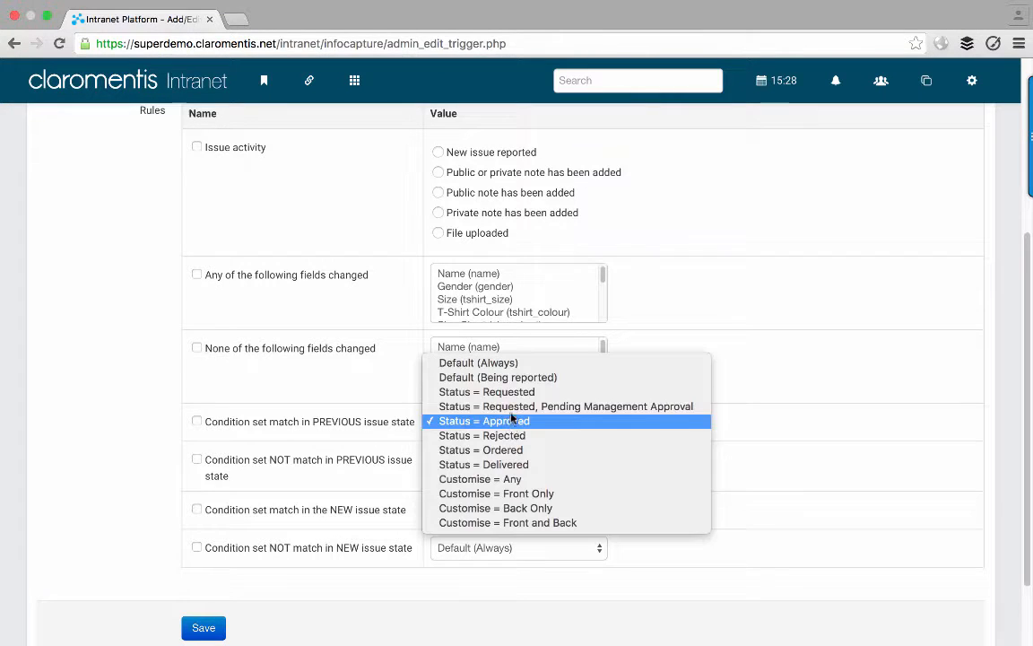
click(507, 363)
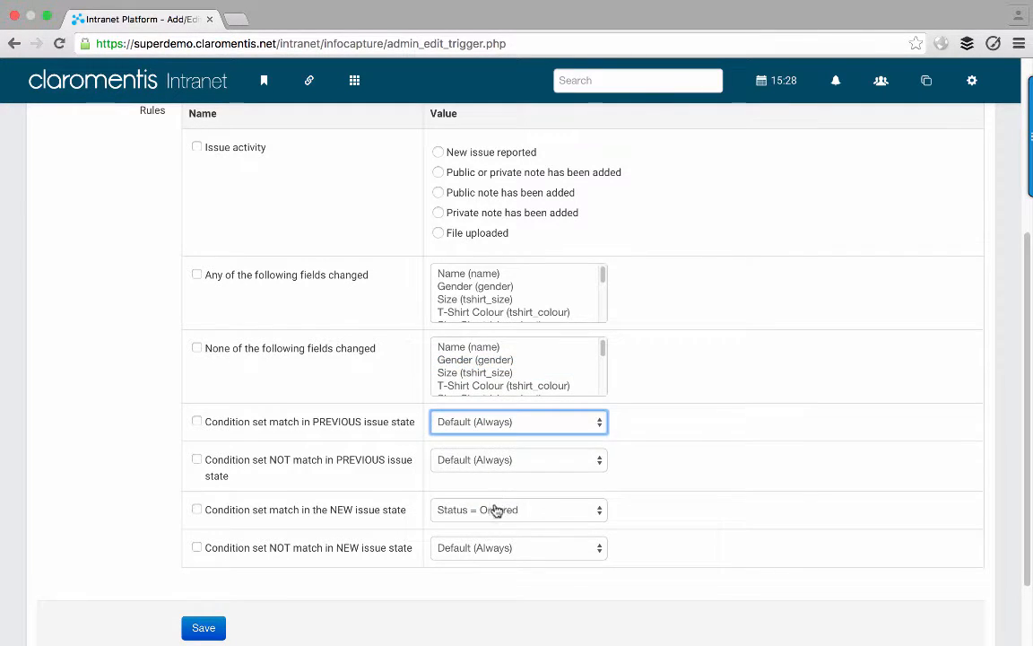
click(495, 509)
click(492, 425)
scroll(358, 396, up, 3)
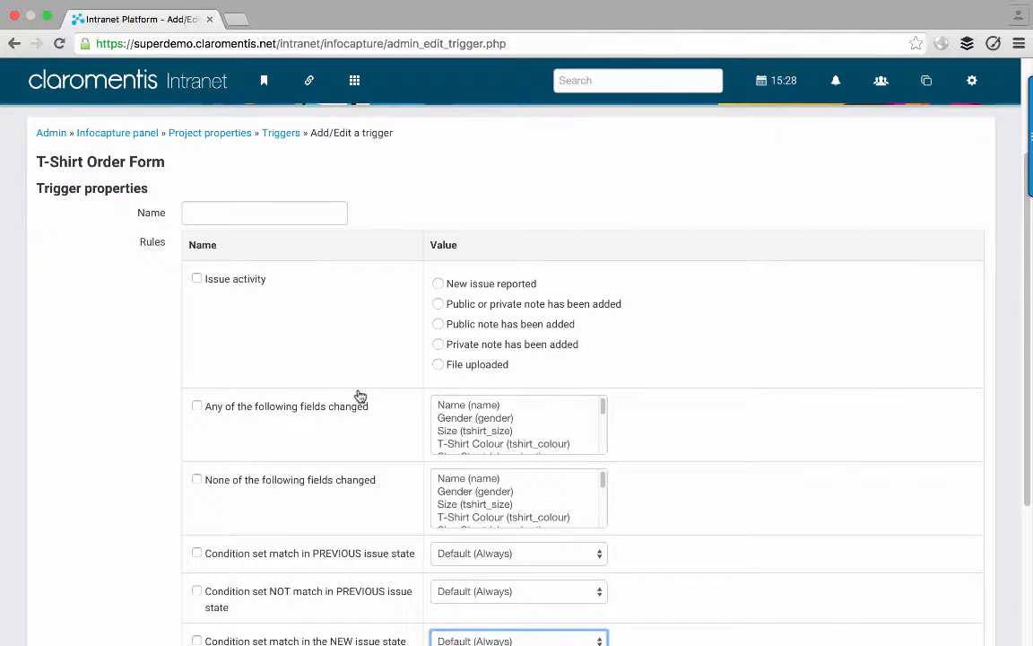
- Name the trigger 'New issue reported', fire it on new issue activity, and save it
click(308, 217)
text(New i)
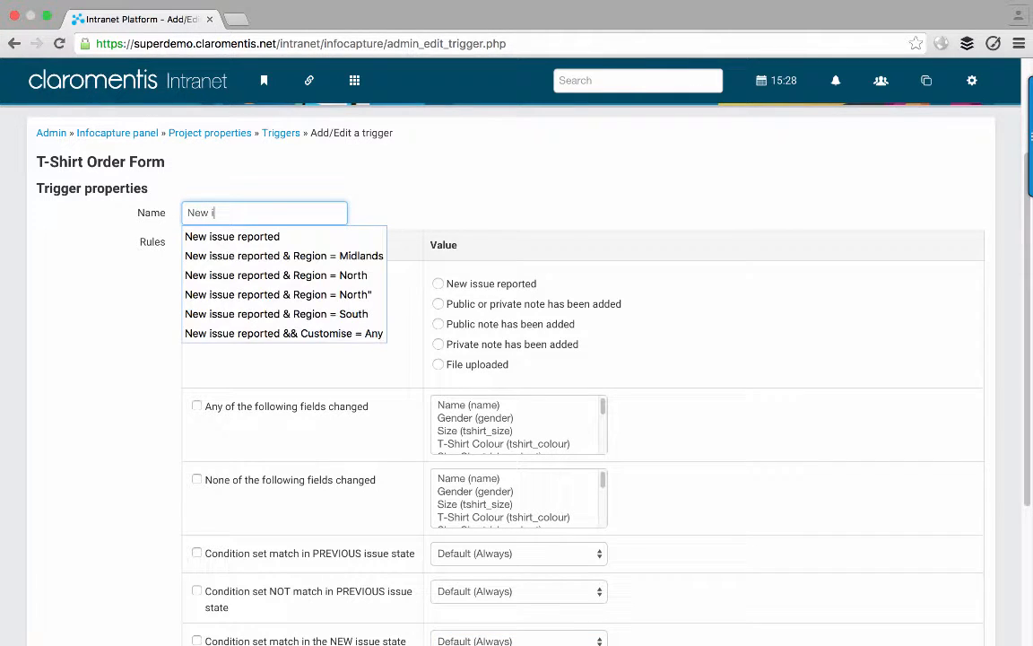
key(Down)
key(Tab)
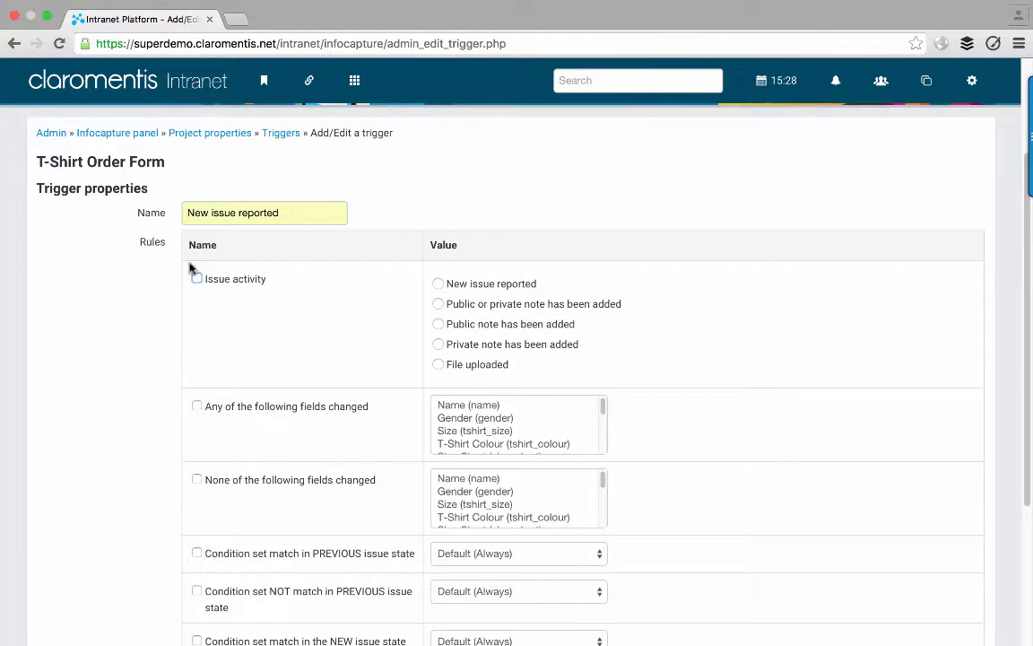
click(198, 279)
click(468, 293)
scroll(468, 292, down, 5)
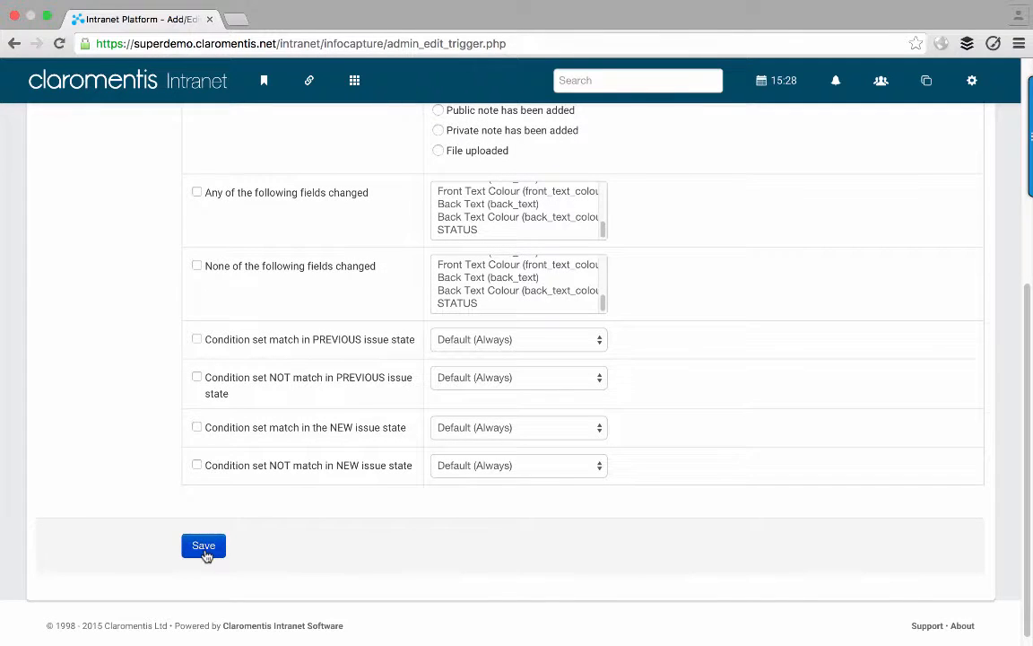
click(205, 548)
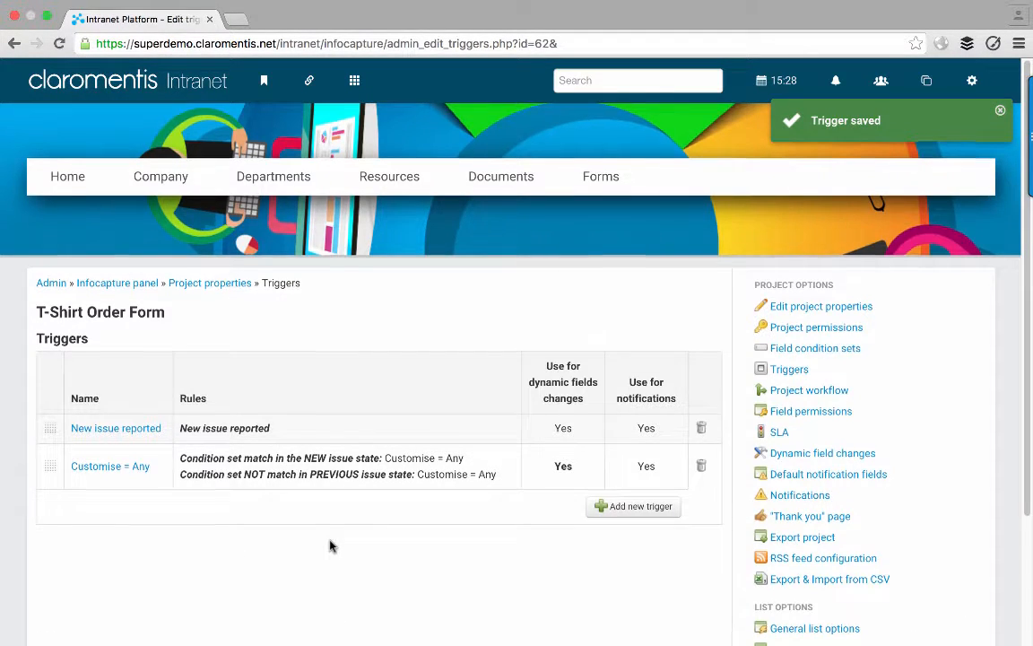
scroll(329, 545, down, 1)
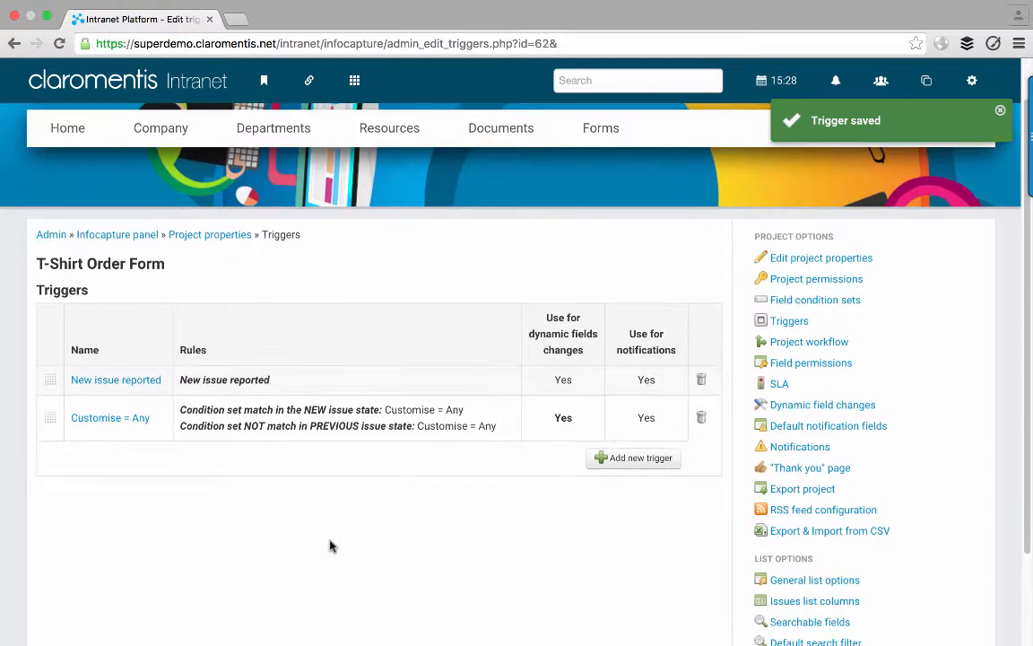
- Add a rule sending the Issue reported: Reporter template to the reporter on New issue reported
click(762, 446)
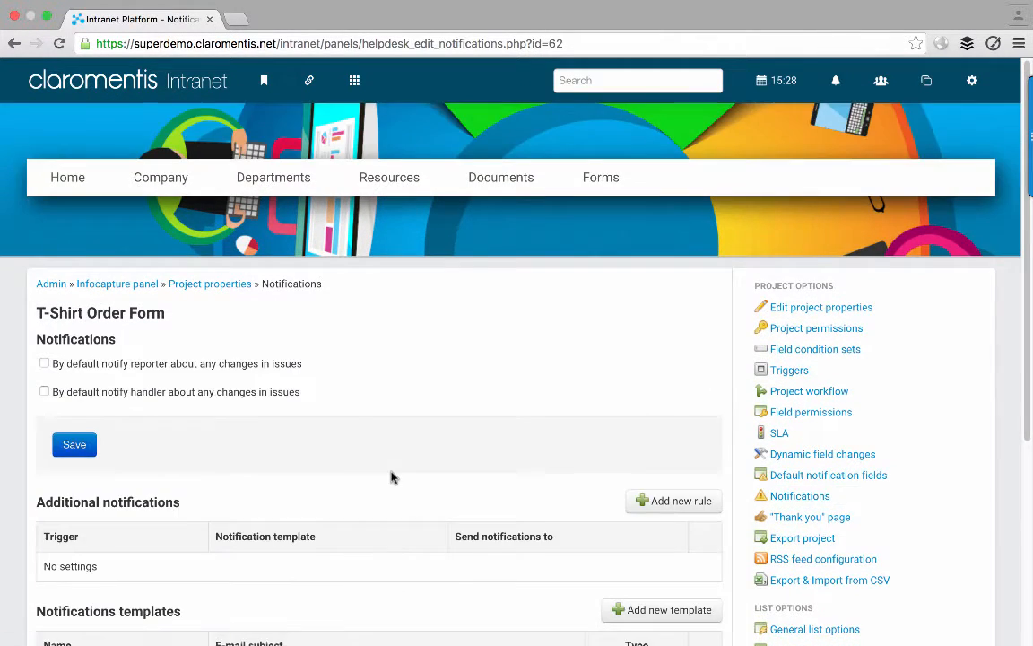
scroll(392, 477, down, 1)
click(641, 418)
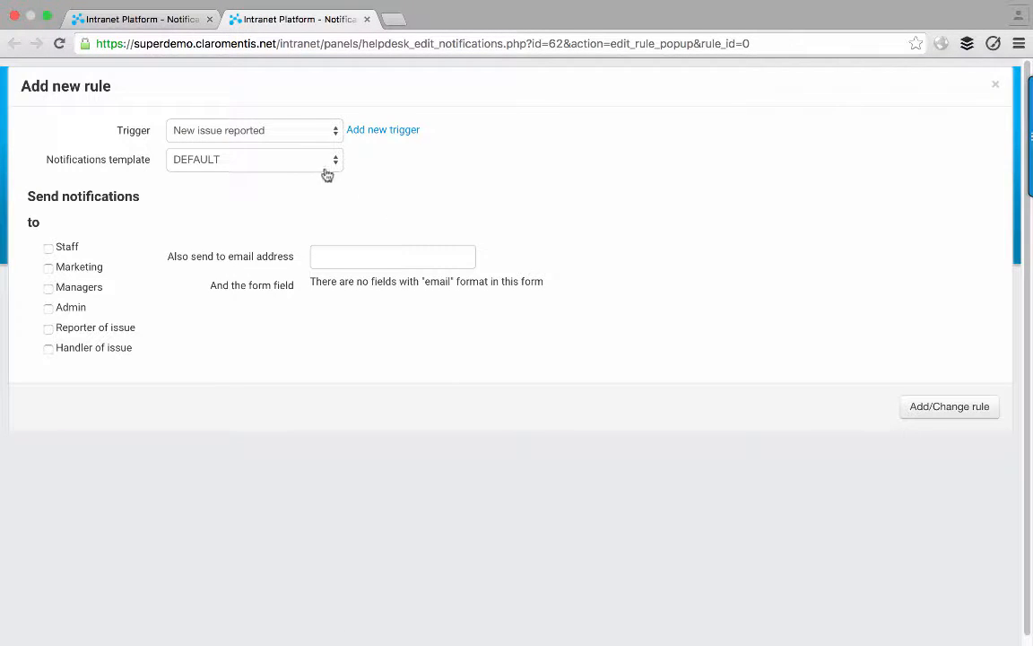
click(248, 135)
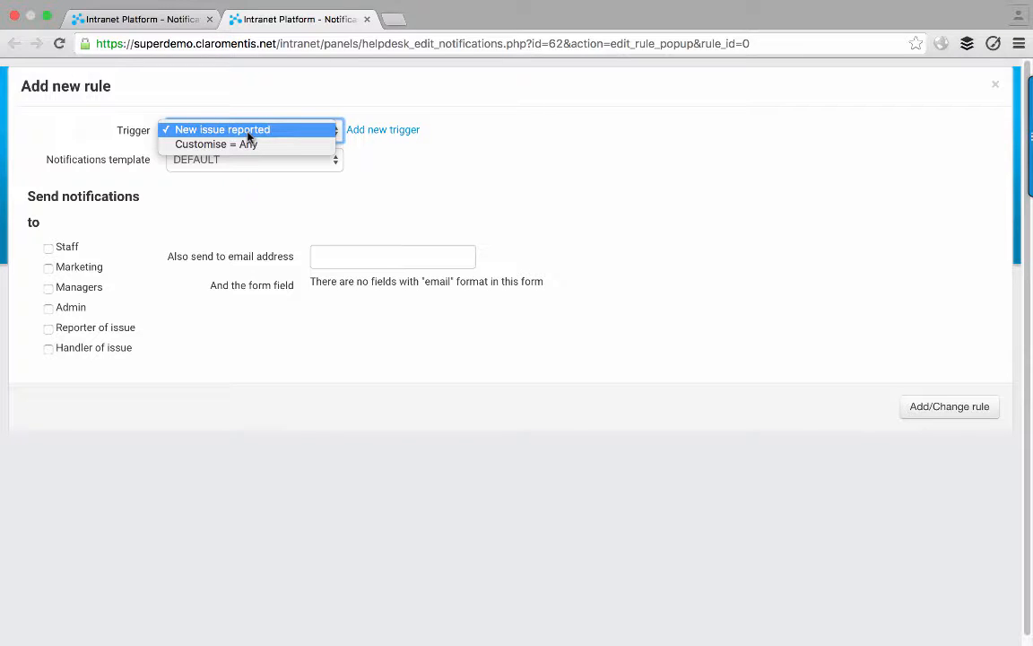
click(230, 130)
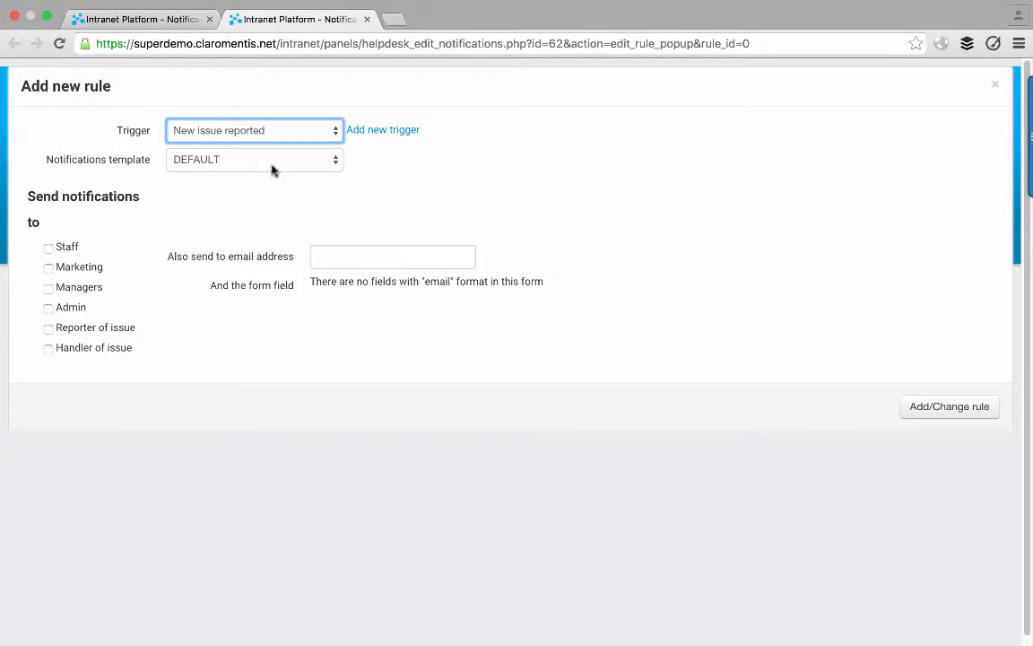
click(273, 165)
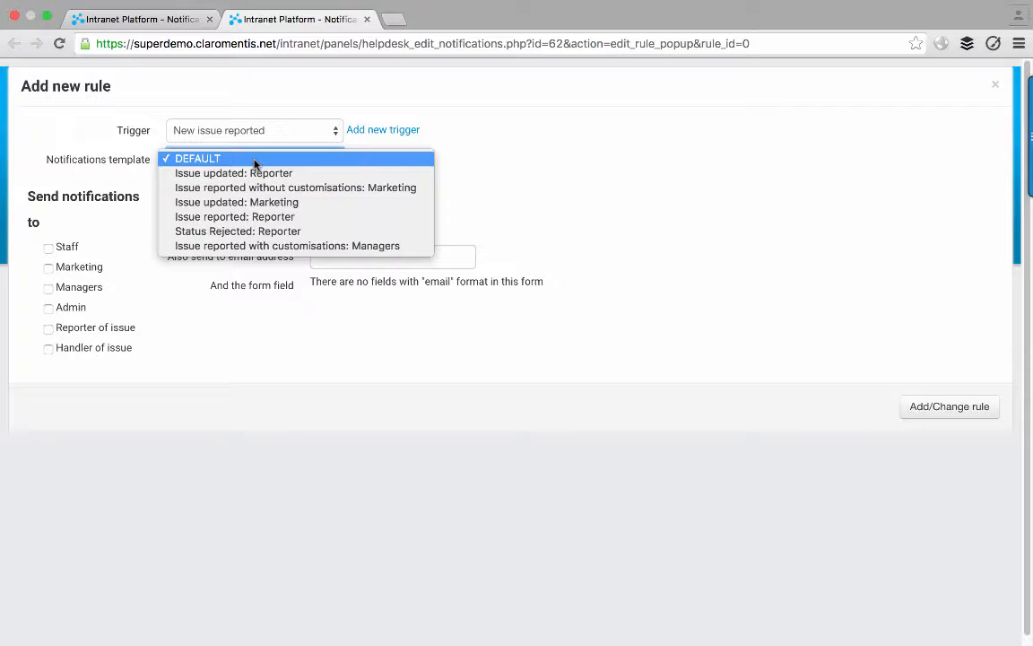
click(244, 217)
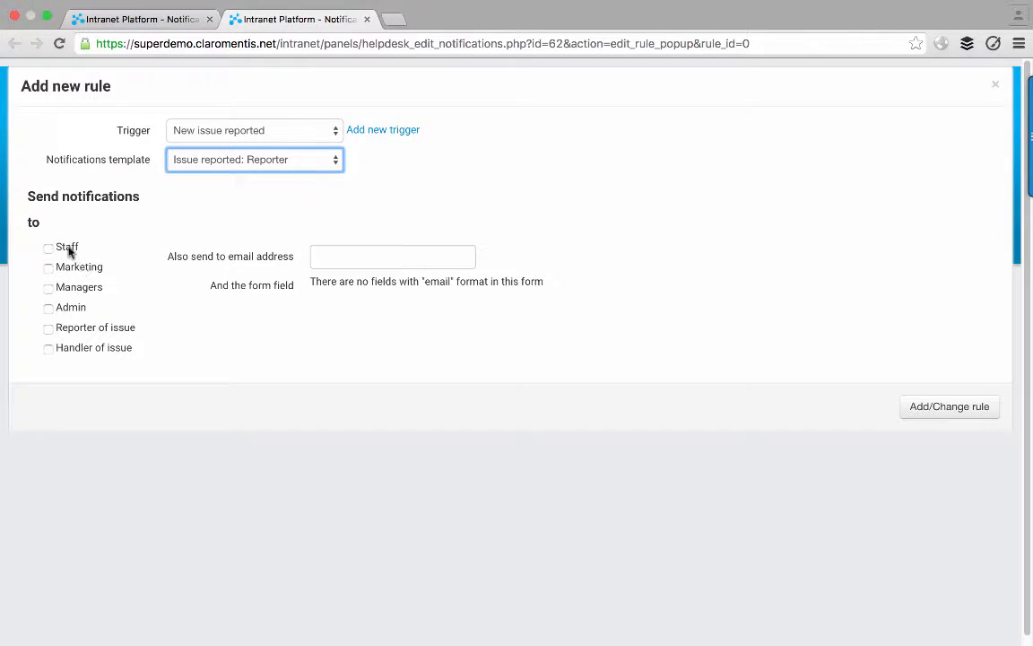
click(48, 329)
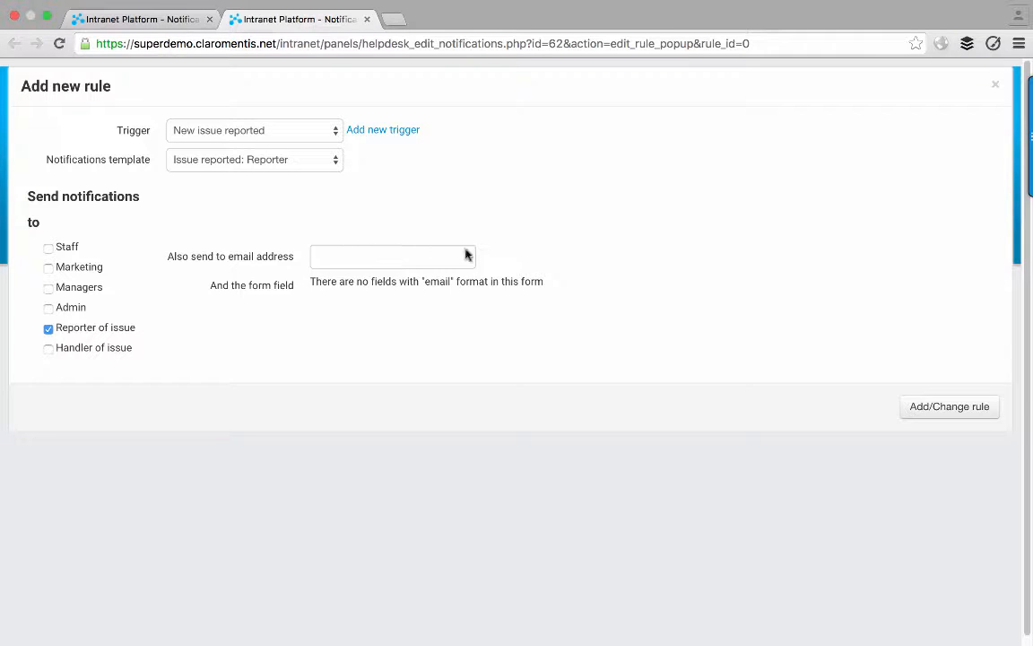
click(918, 409)
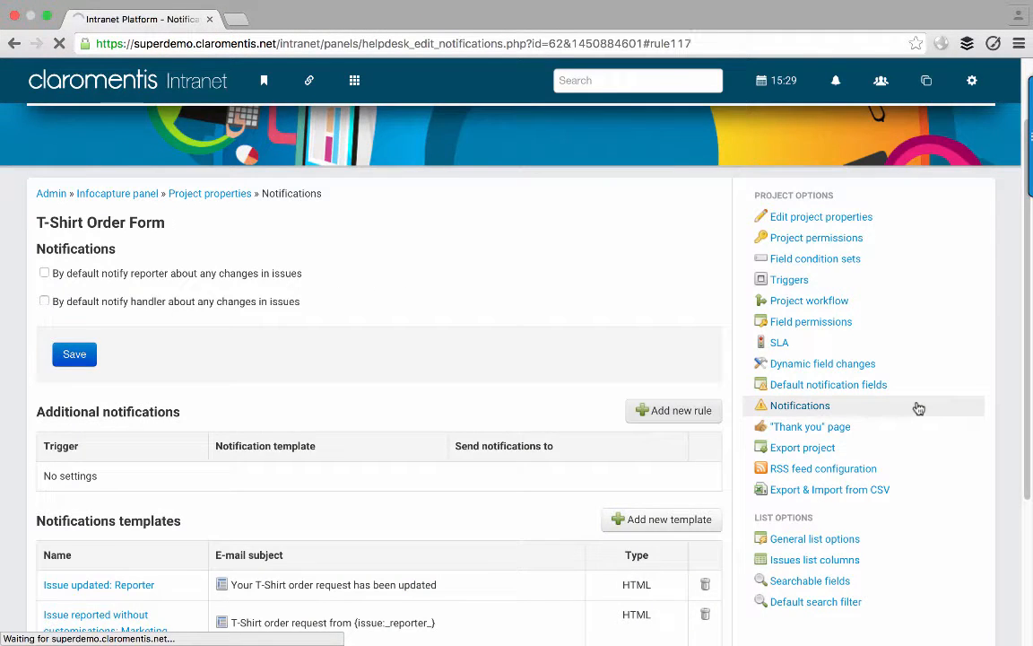
- Go to the Triggers list from the Project Options sidebar
scroll(496, 366, up, 1)
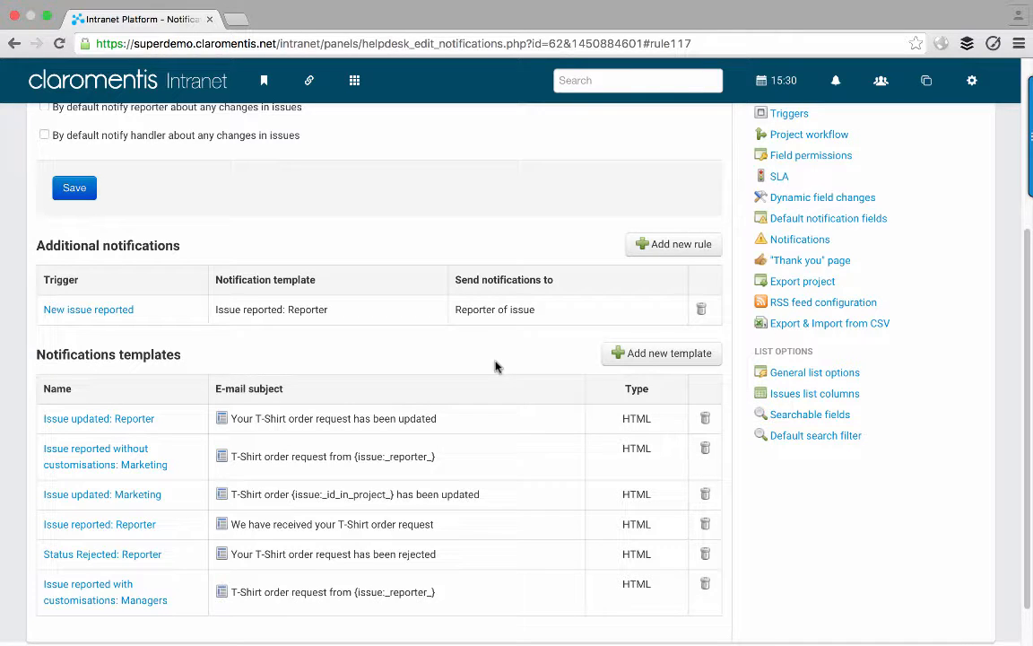
scroll(496, 366, down, 1)
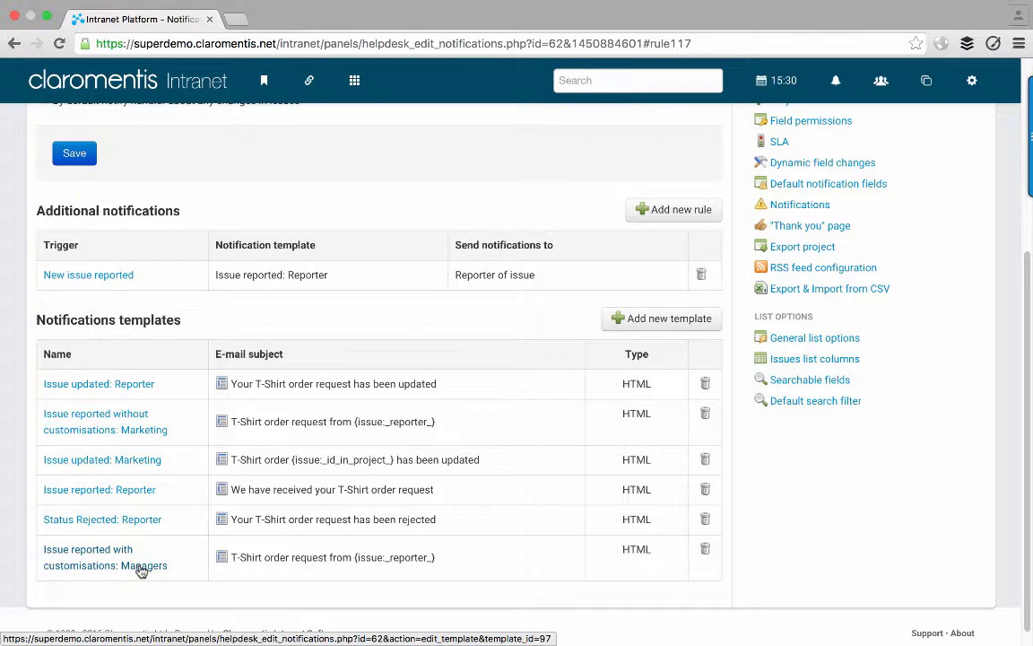
scroll(427, 457, up, 3)
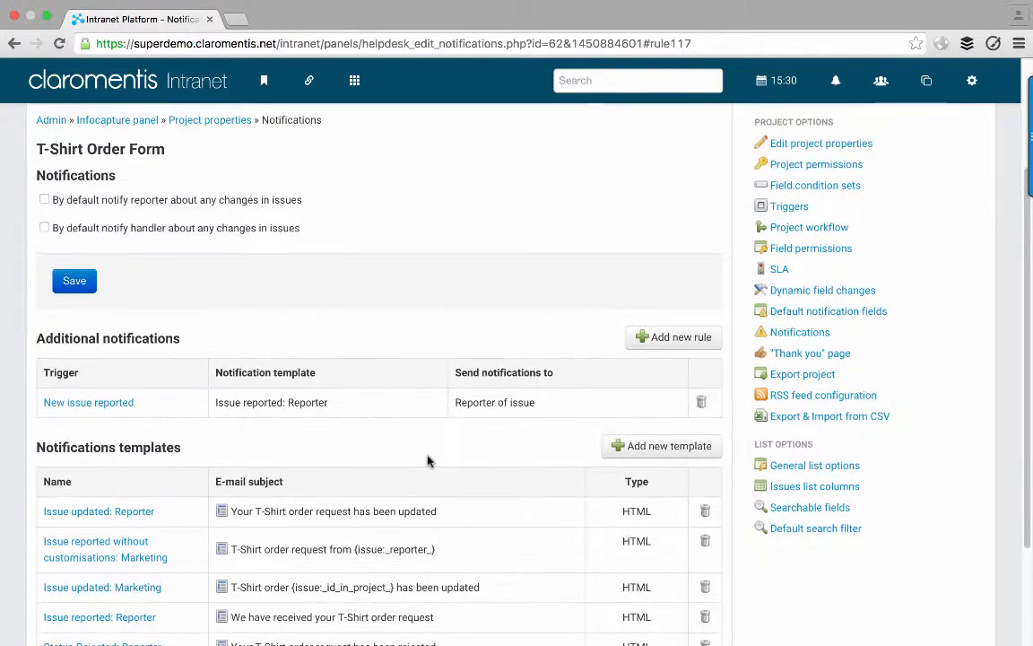
click(777, 230)
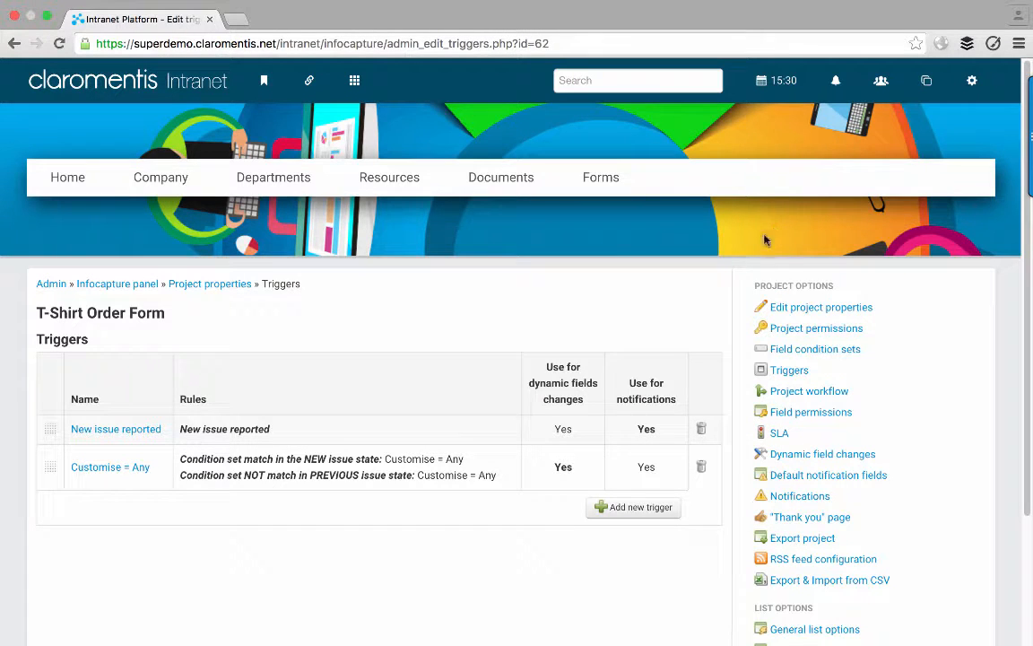
- Start a new trigger named 'New issue reported & Customisations = Any'
click(638, 507)
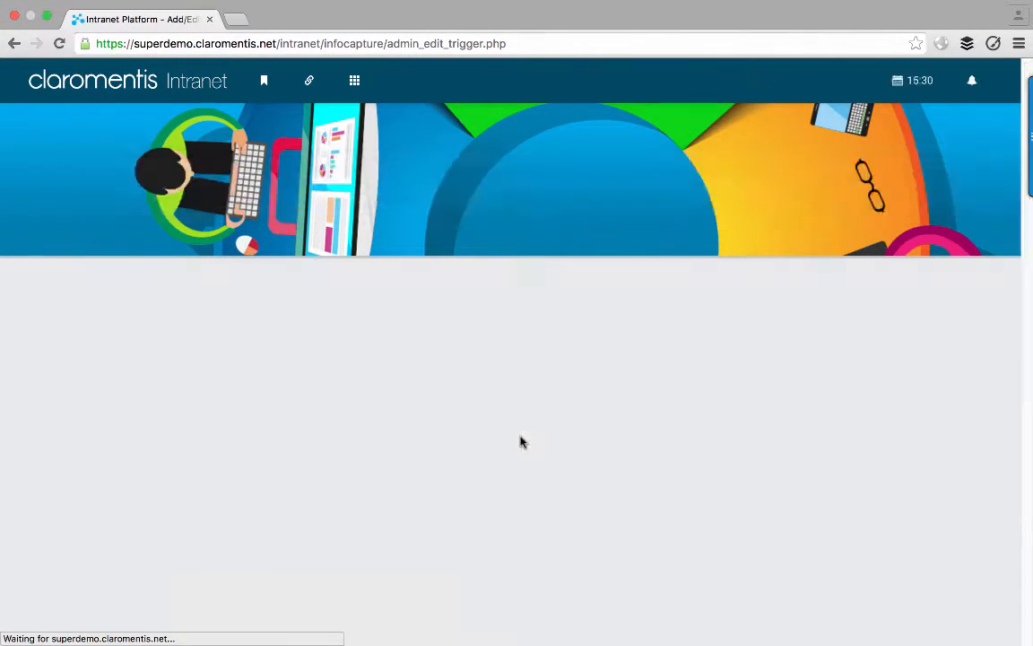
scroll(429, 422, down, 2)
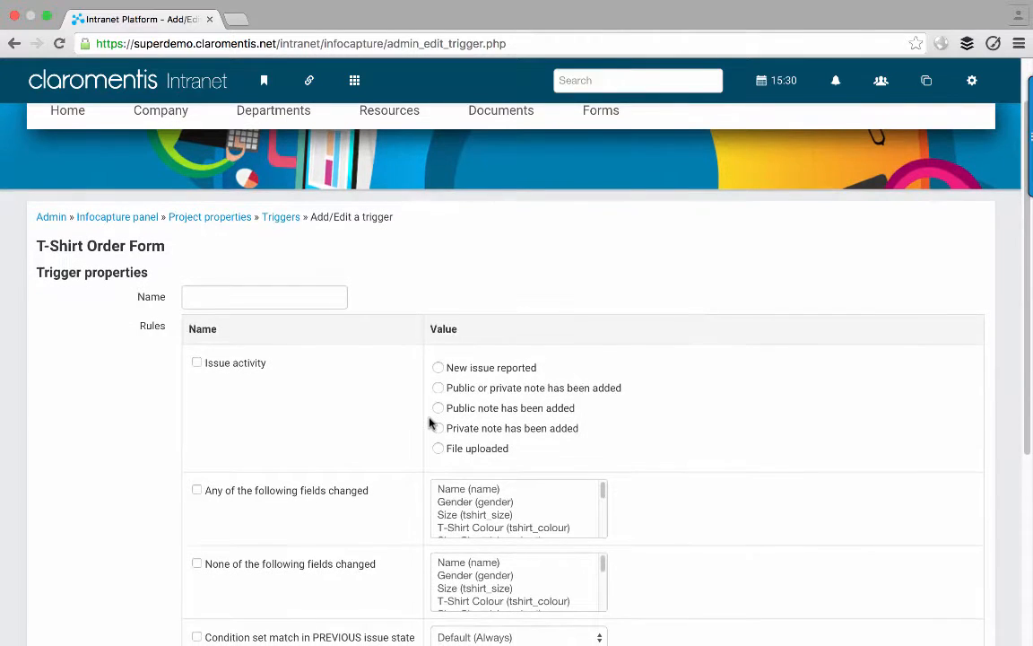
click(251, 300)
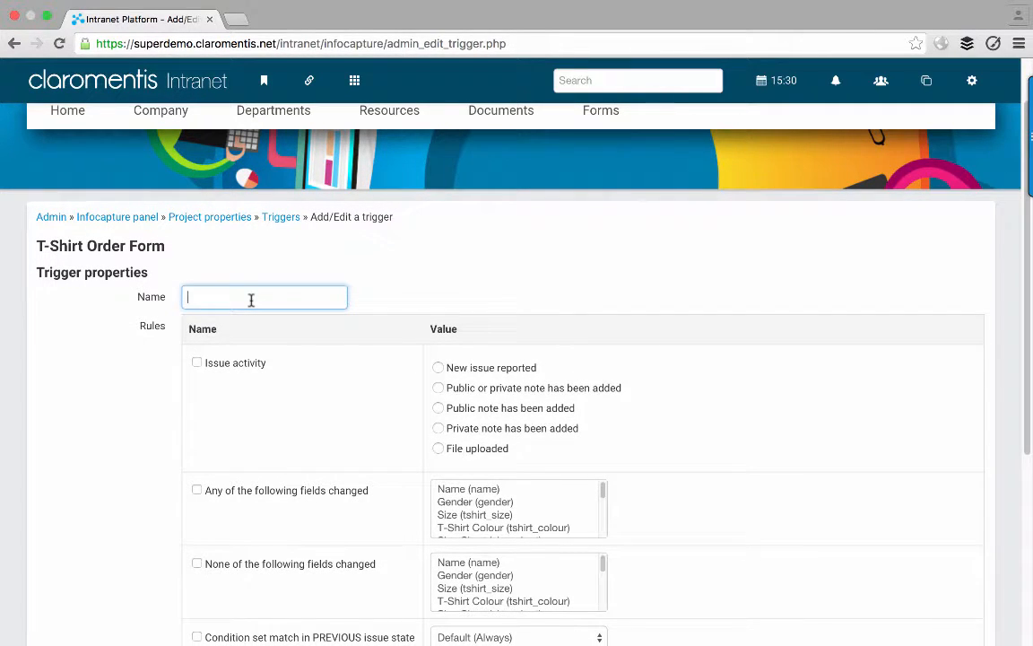
click(252, 300)
text(New i)
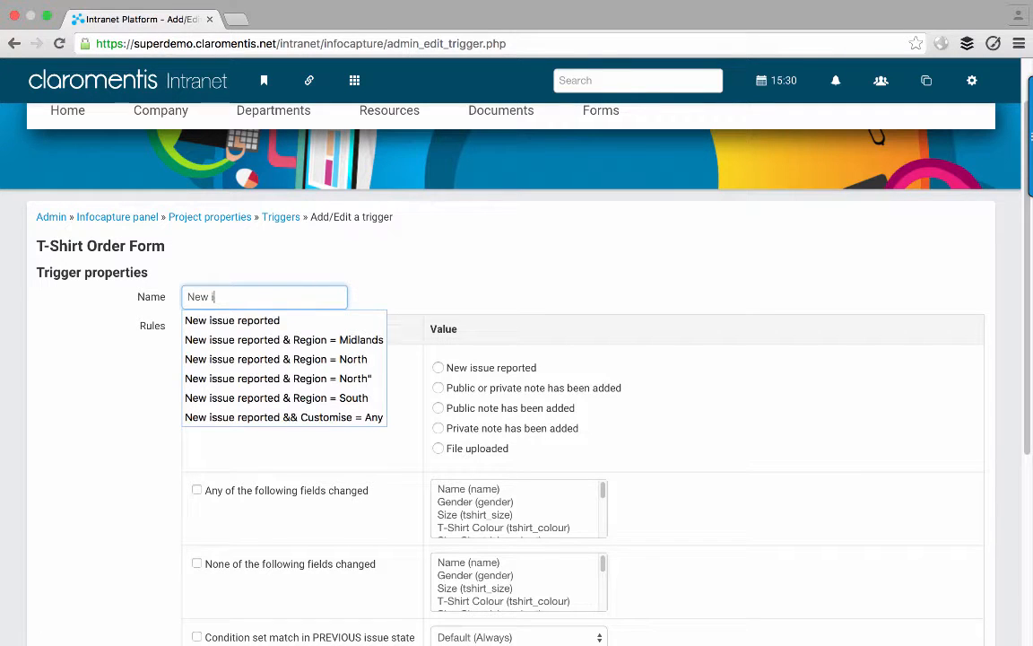
key(Down)
key(Return)
text(&)
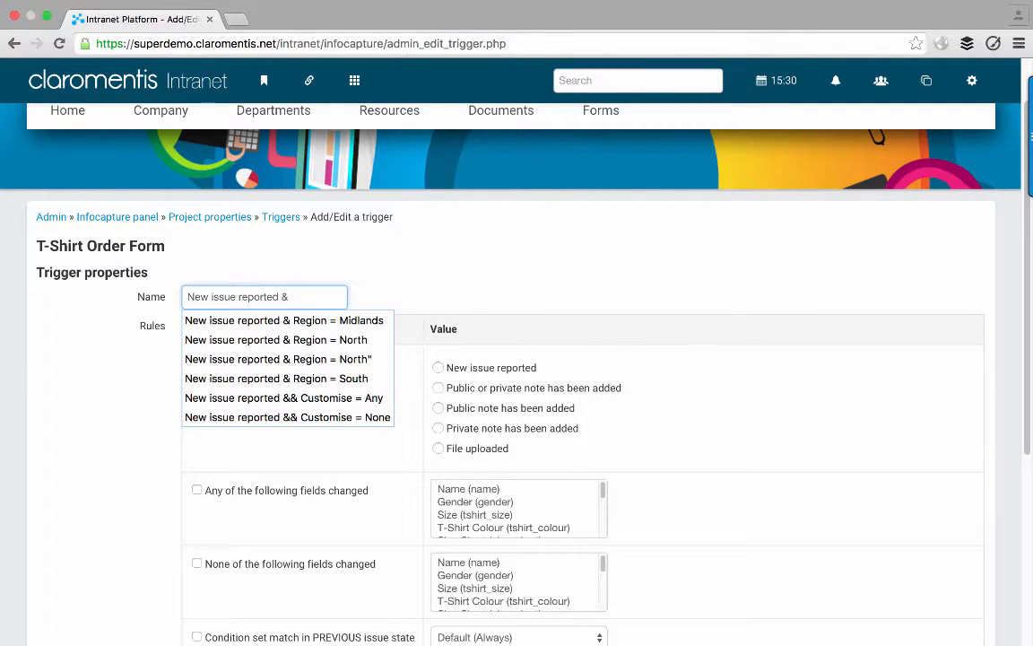
text( Customis)
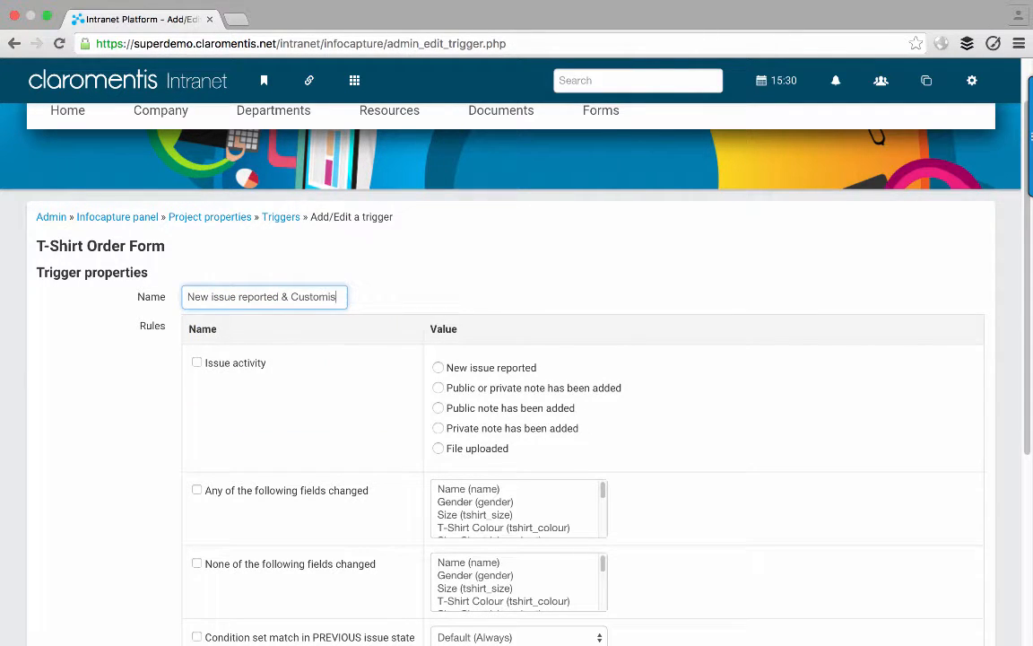
text(ations = Any)
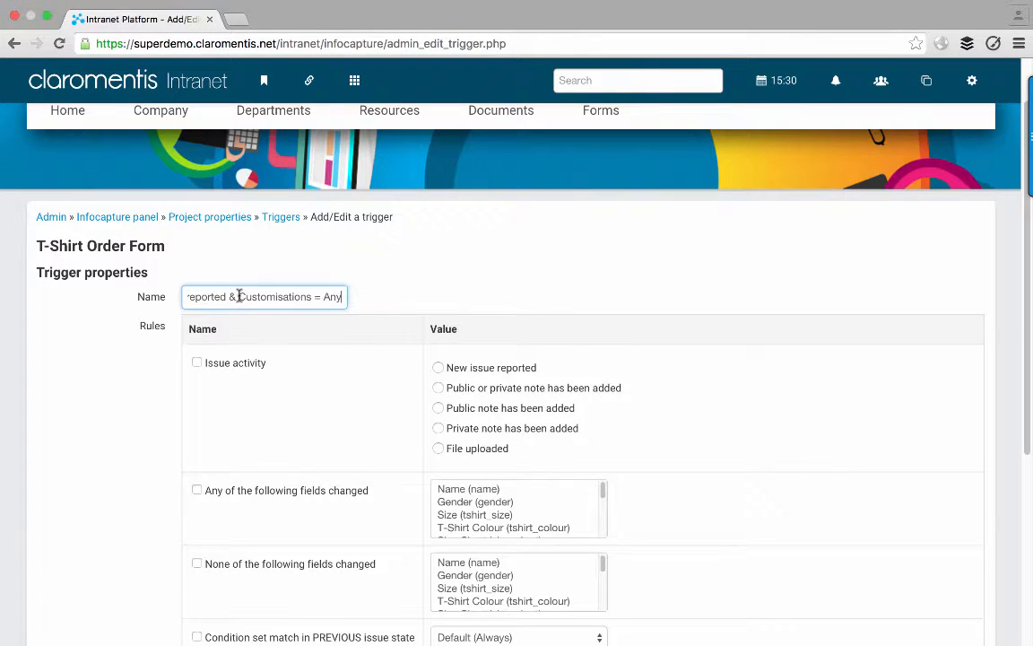
drag(239, 295, 346, 301)
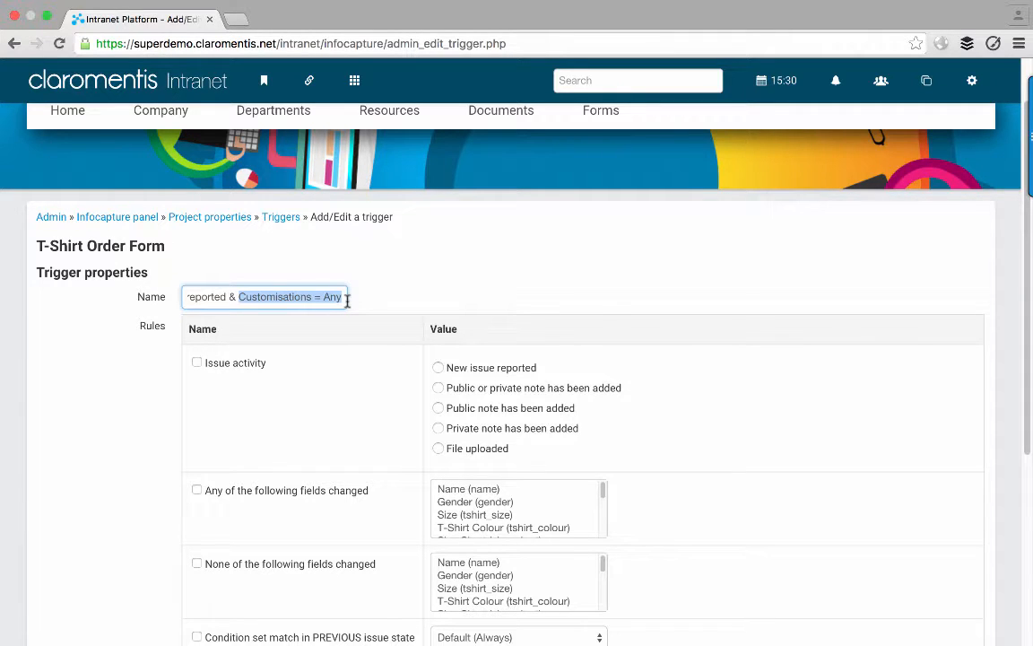
click(380, 307)
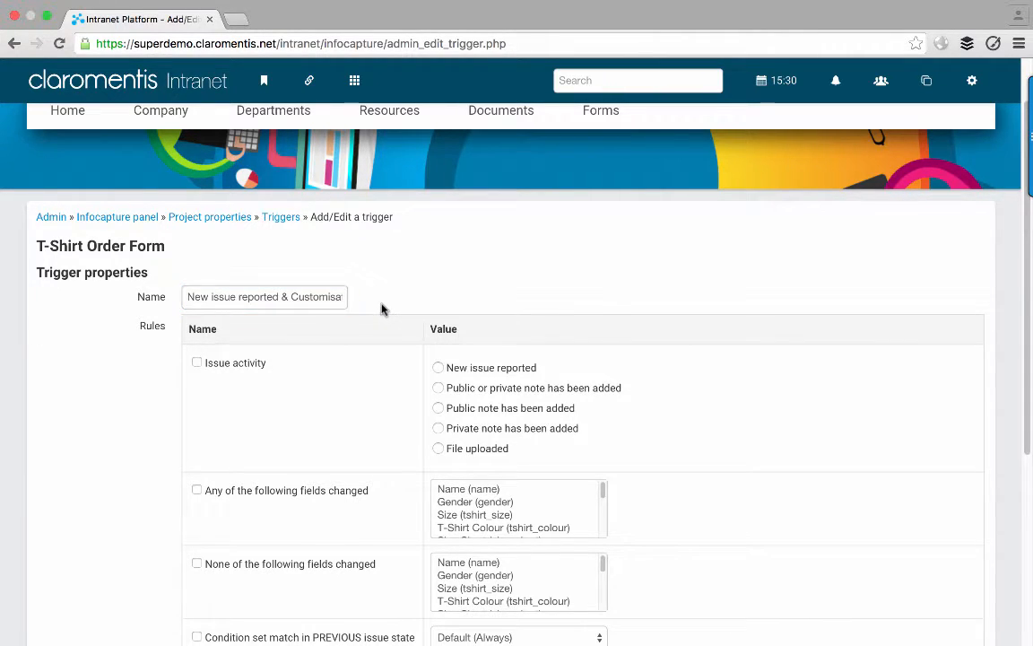
- Make the trigger fire on issue activity New issue reported
click(217, 364)
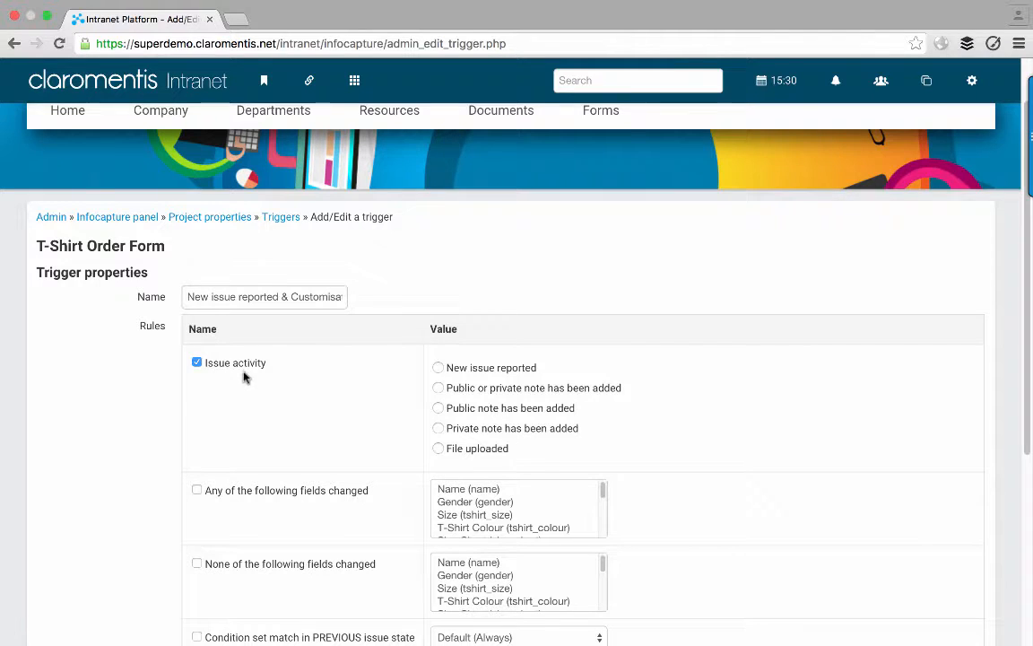
click(438, 374)
scroll(101, 428, down, 2)
scroll(101, 428, down, 4)
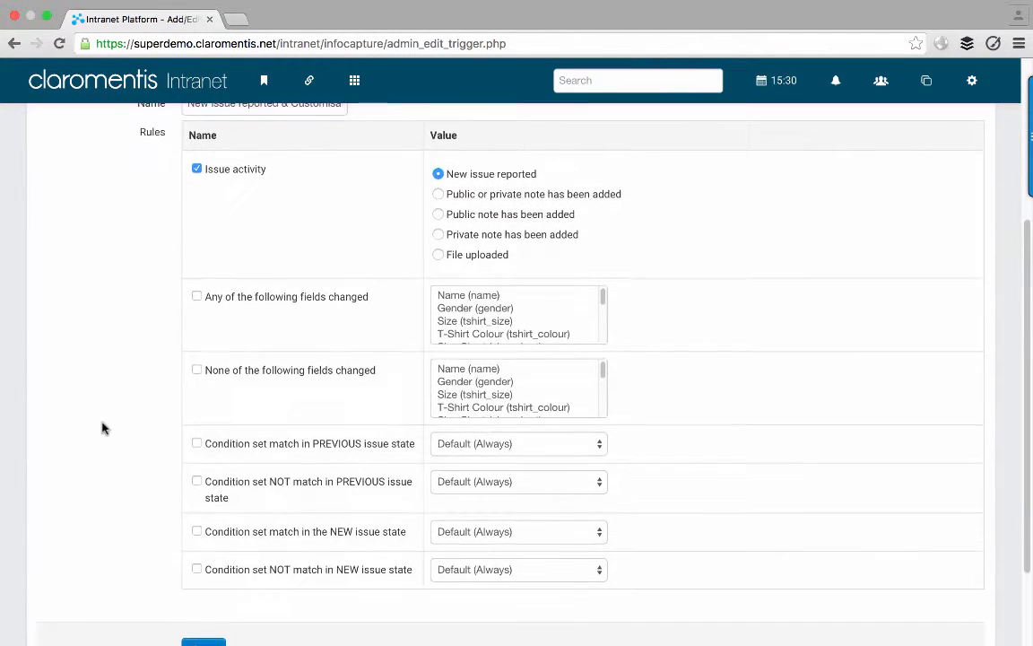
scroll(102, 428, down, 1)
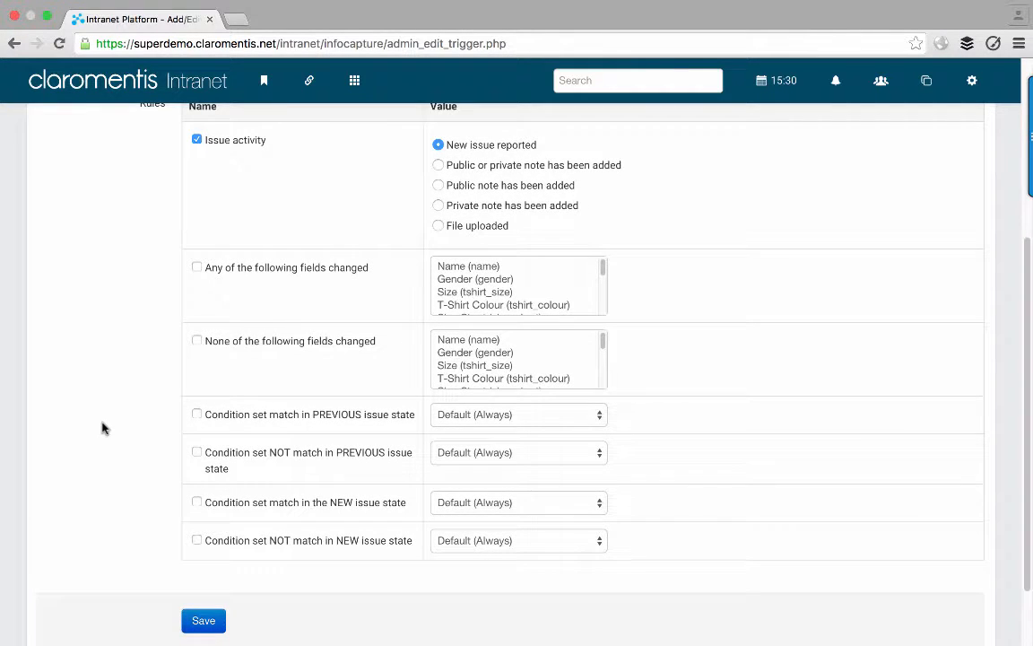
- Pick Customise = Any for the new issue state and save the trigger
click(457, 512)
click(475, 452)
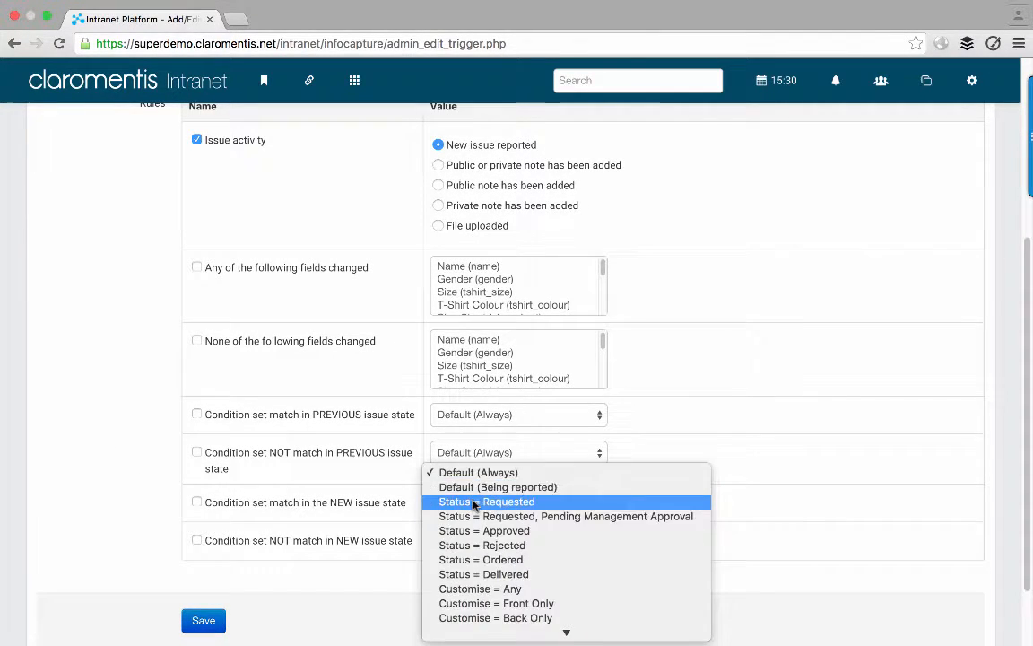
click(473, 587)
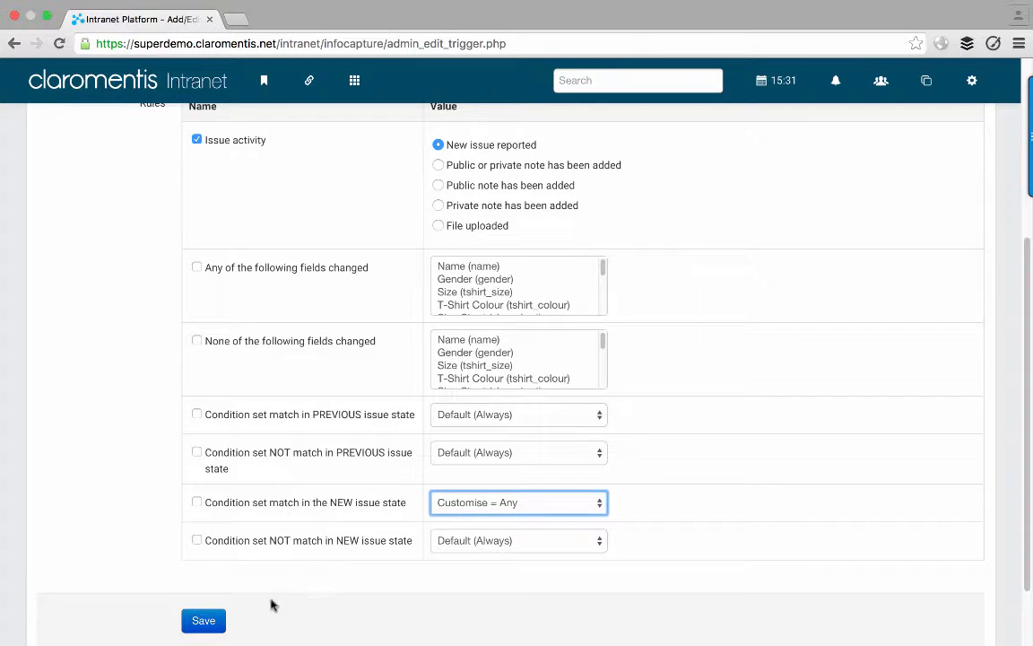
click(204, 628)
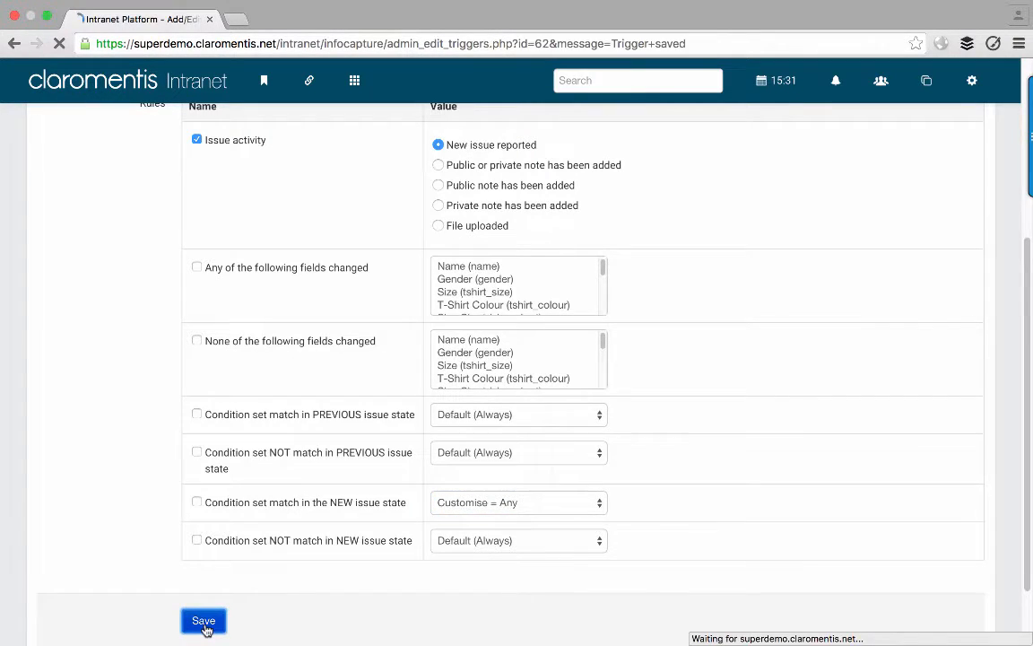
scroll(206, 631, down, 1)
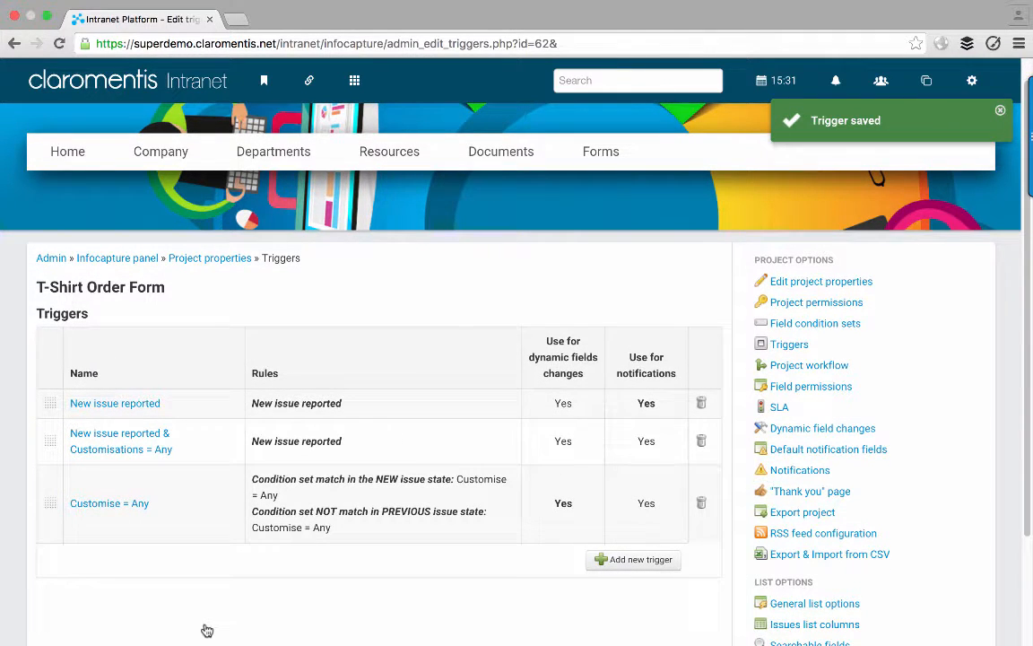
- Reopen the trigger, enable the new-state condition set match with Customise = Any, and save
click(133, 454)
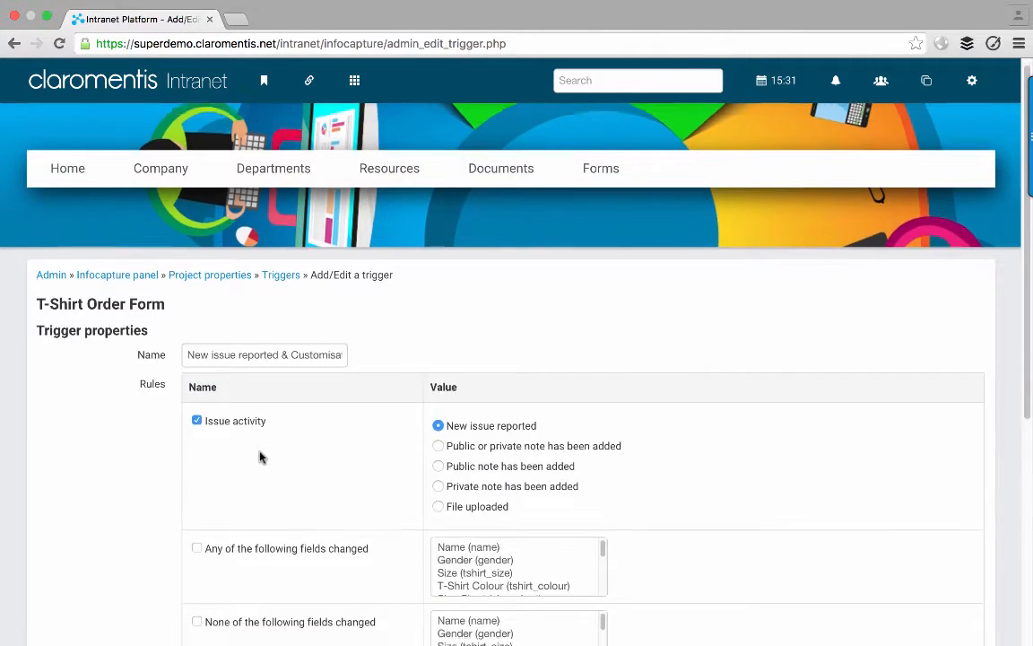
scroll(260, 457, down, 5)
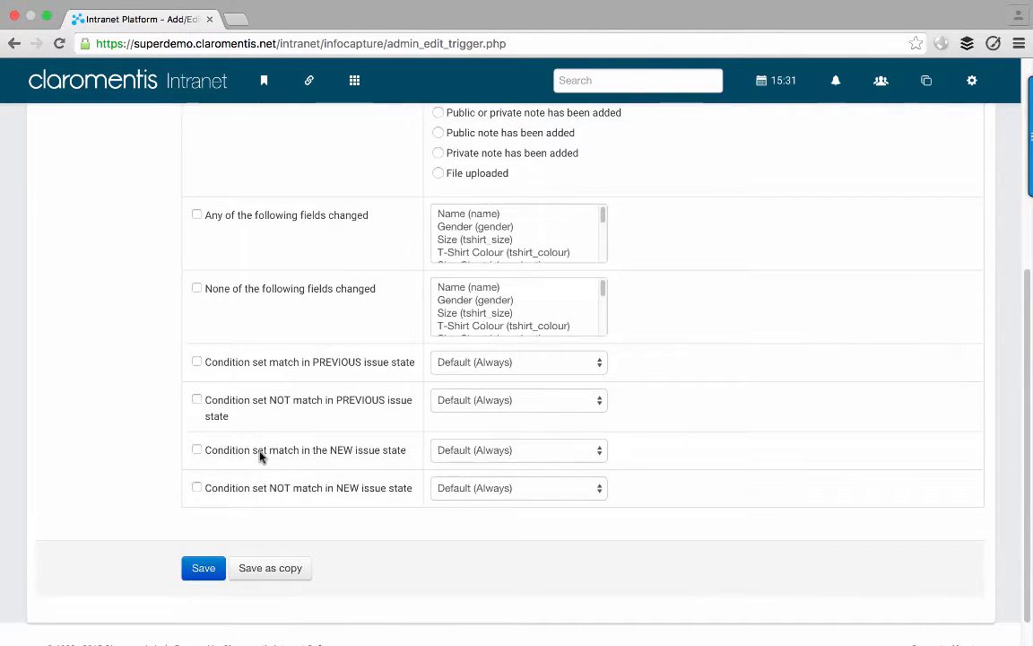
click(197, 450)
click(485, 450)
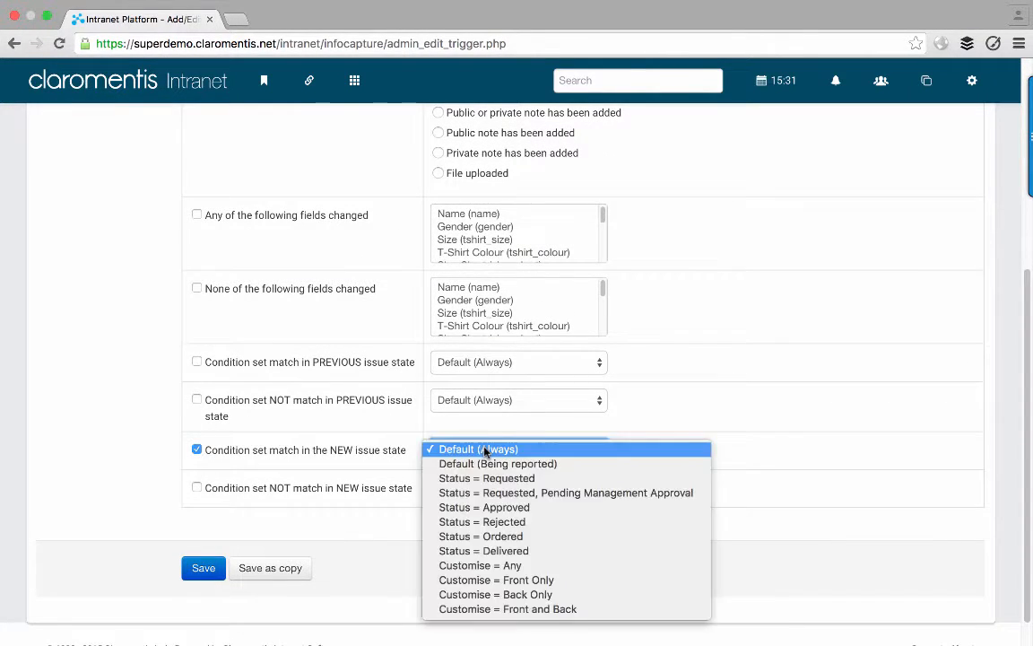
click(435, 565)
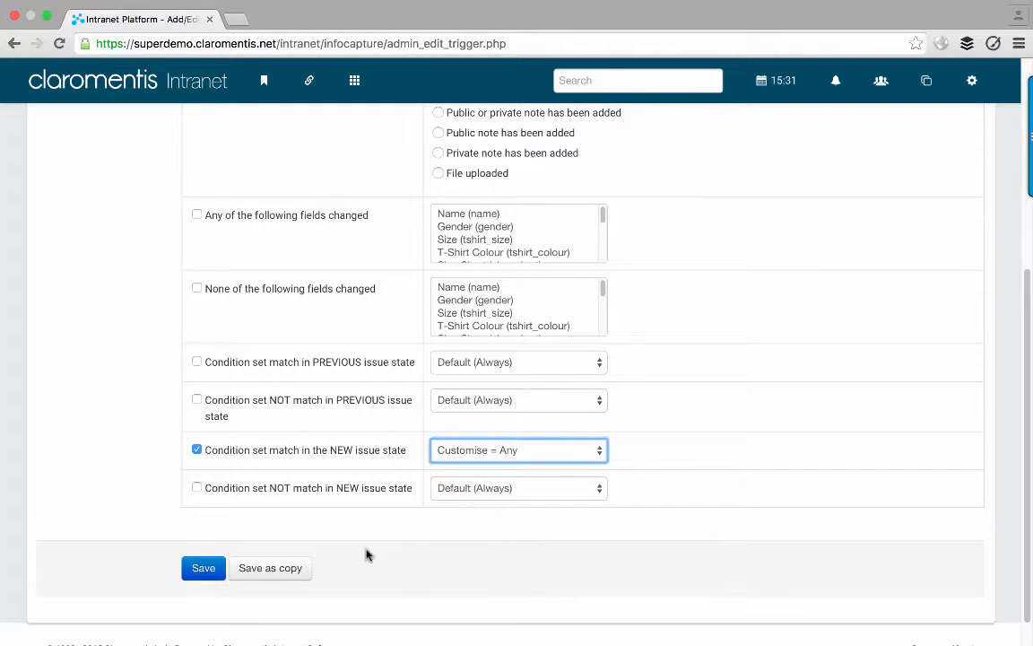
click(203, 570)
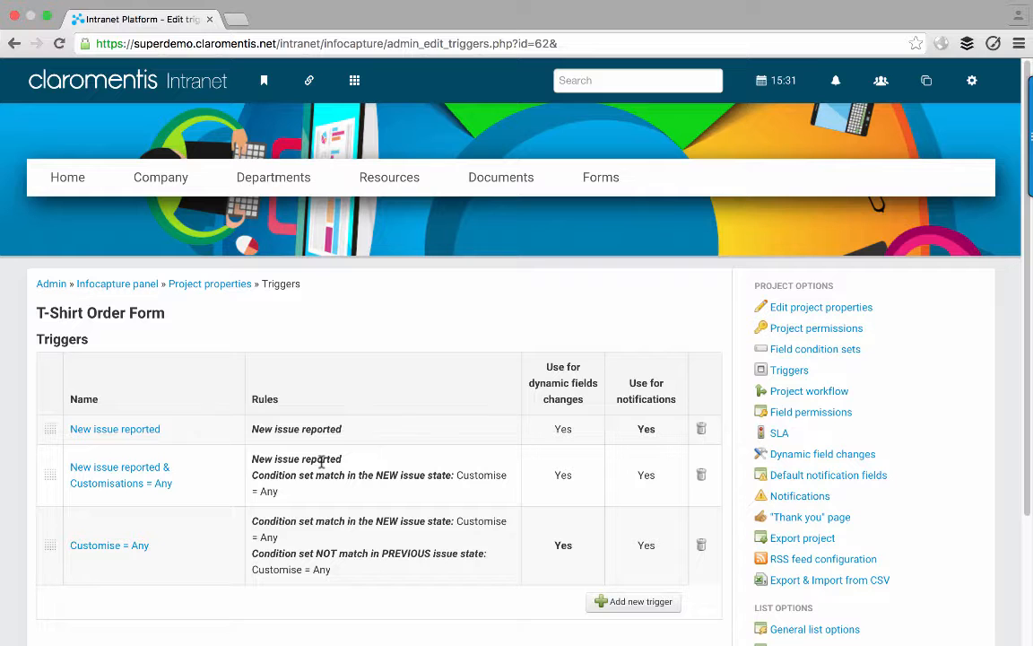
click(781, 351)
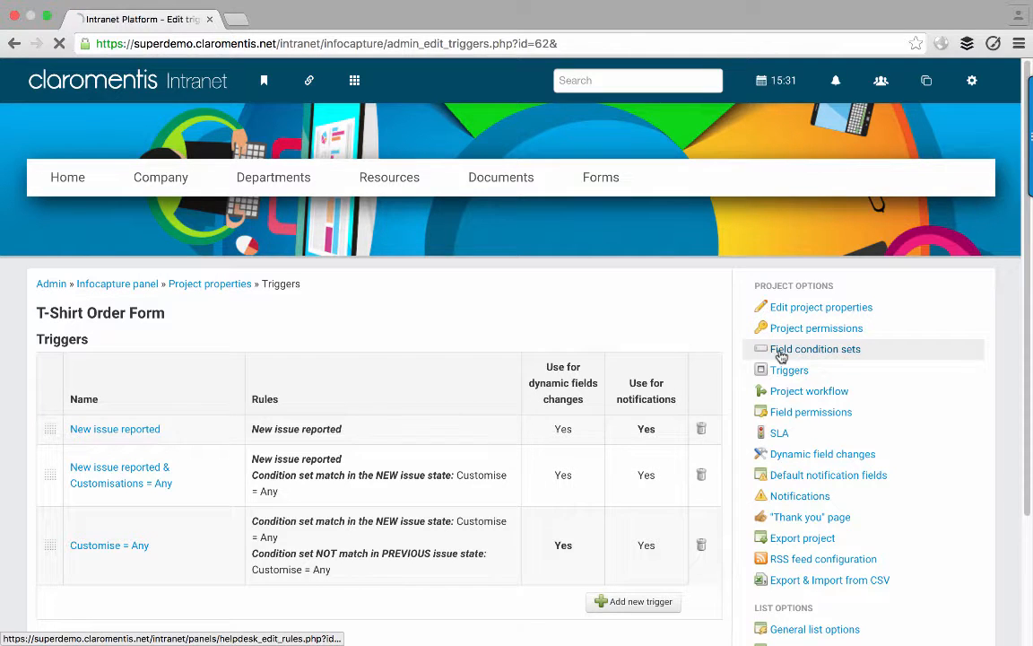
- Copy the Customise = Any condition set as 'Customise = None', matching Customise None
scroll(381, 357, down, 5)
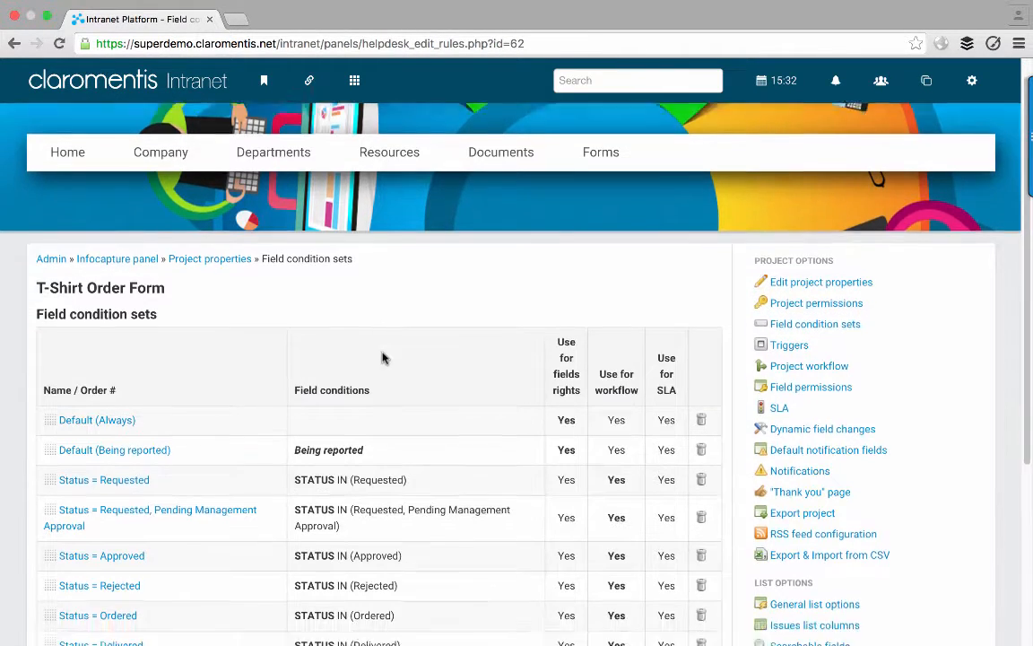
scroll(386, 358, down, 2)
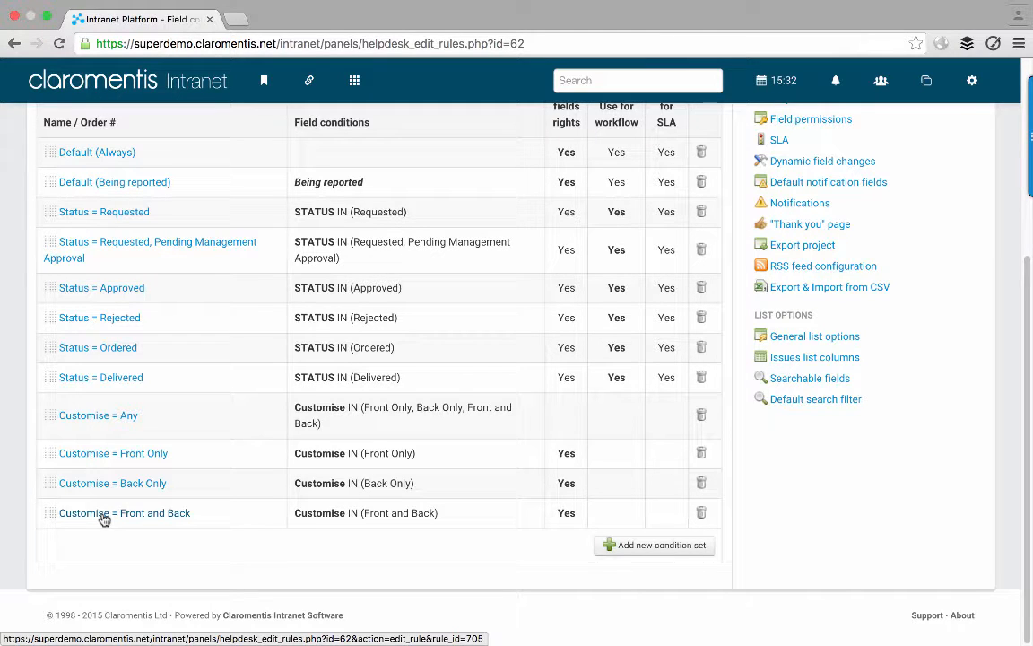
click(93, 417)
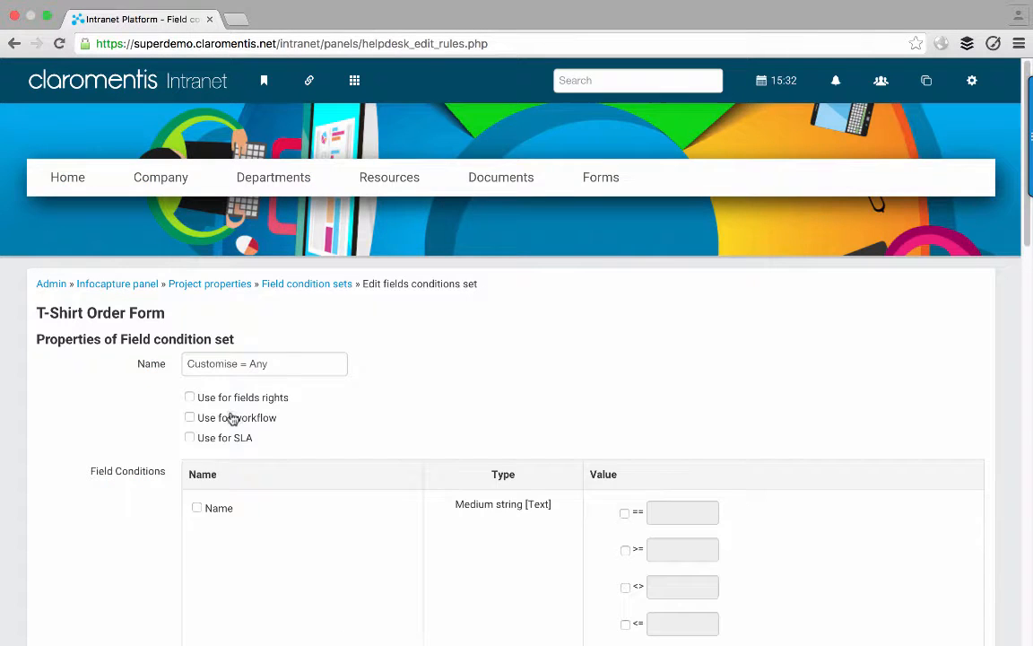
double_click(262, 363)
text(None)
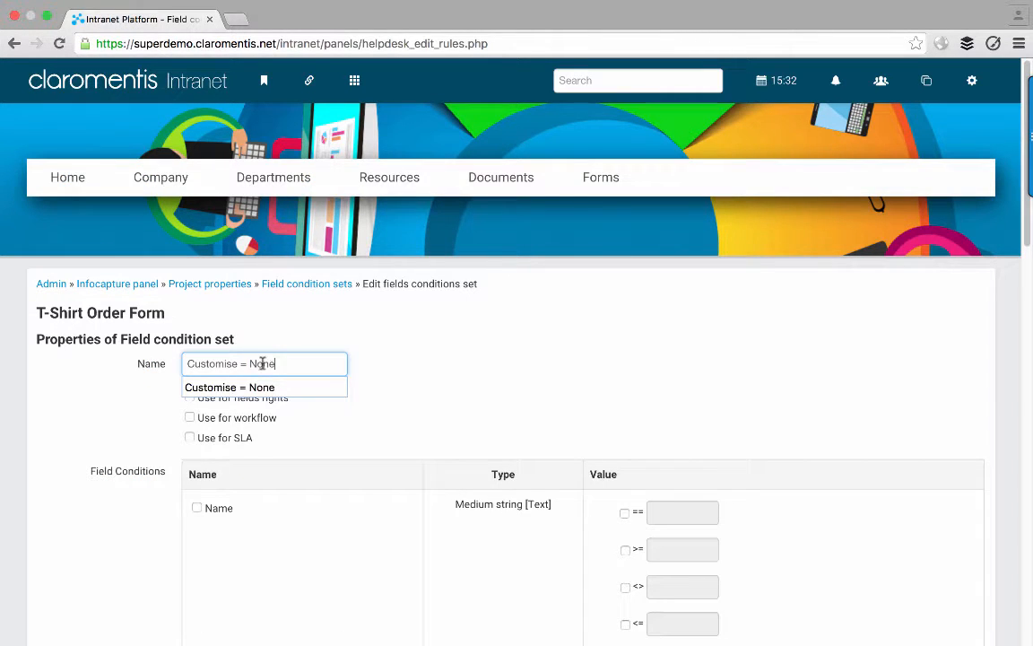
click(440, 369)
scroll(441, 369, down, 10)
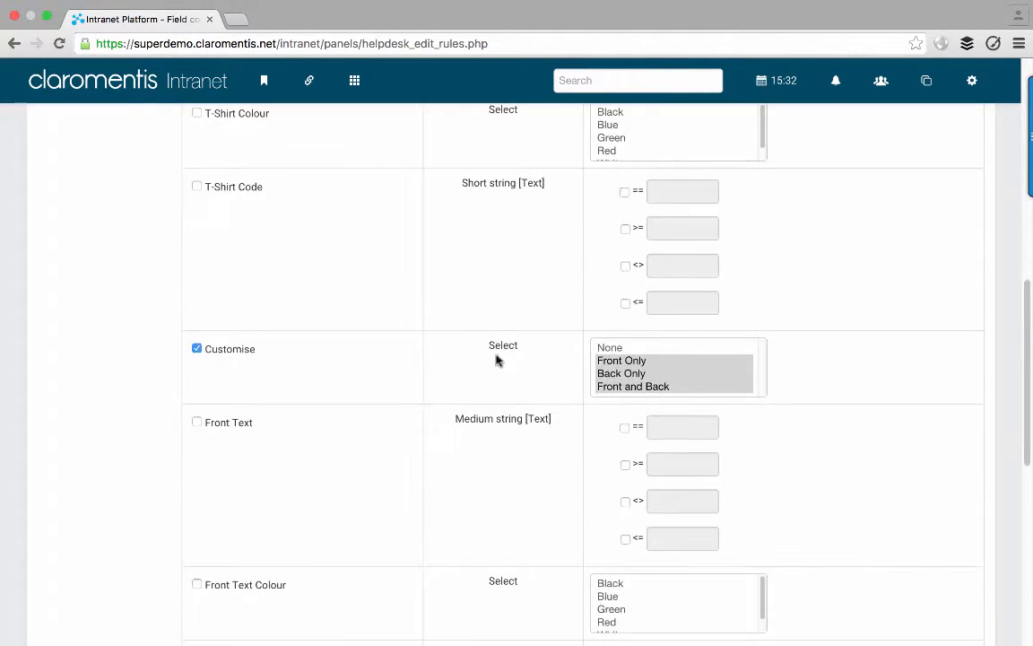
click(610, 347)
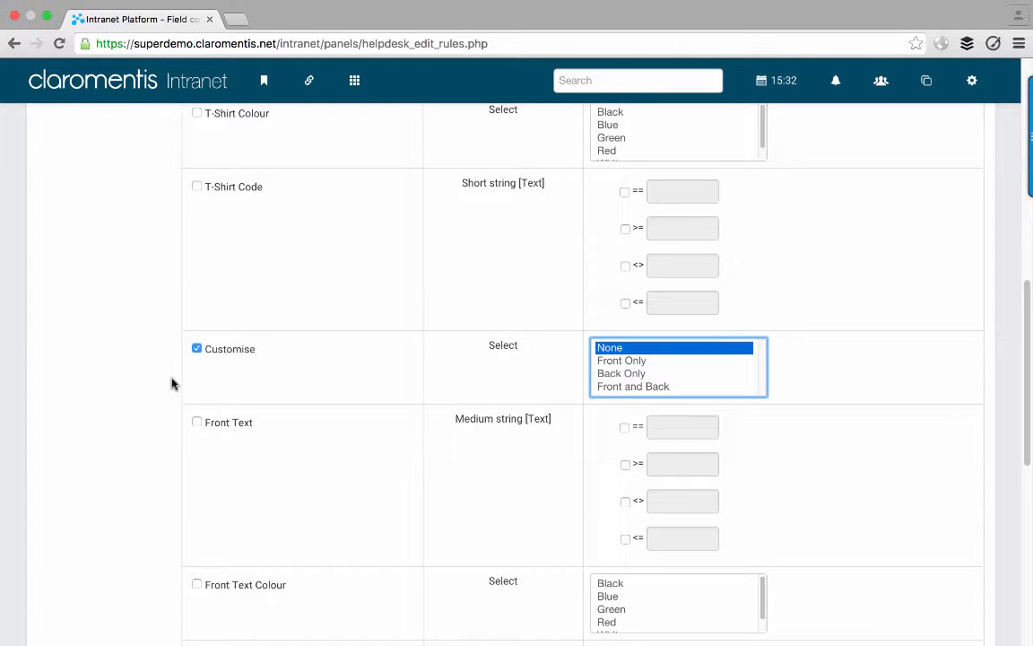
scroll(171, 394, down, 6)
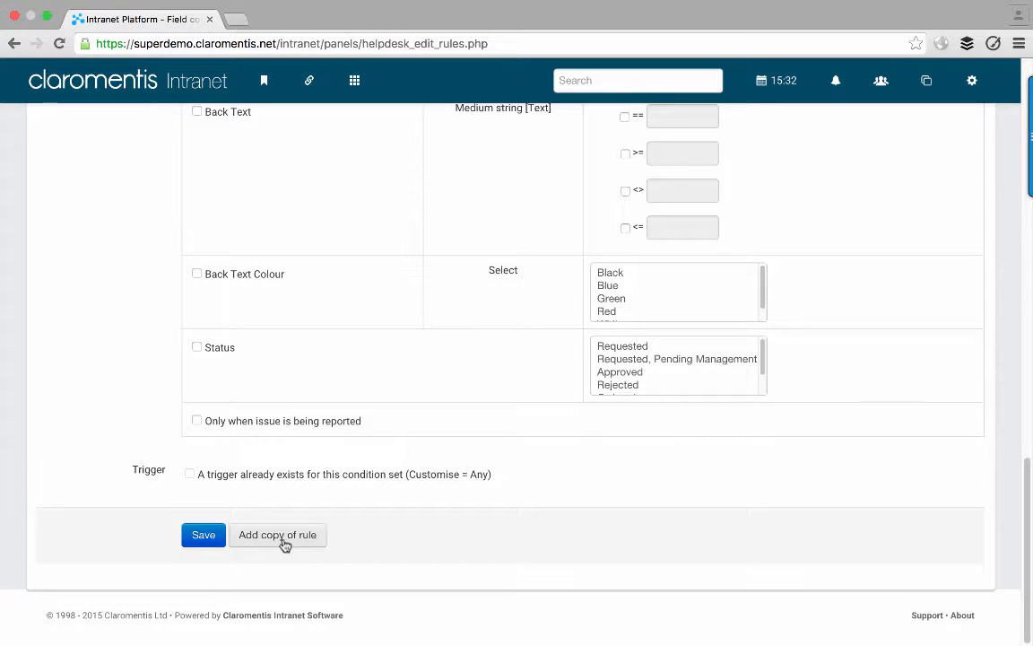
click(283, 540)
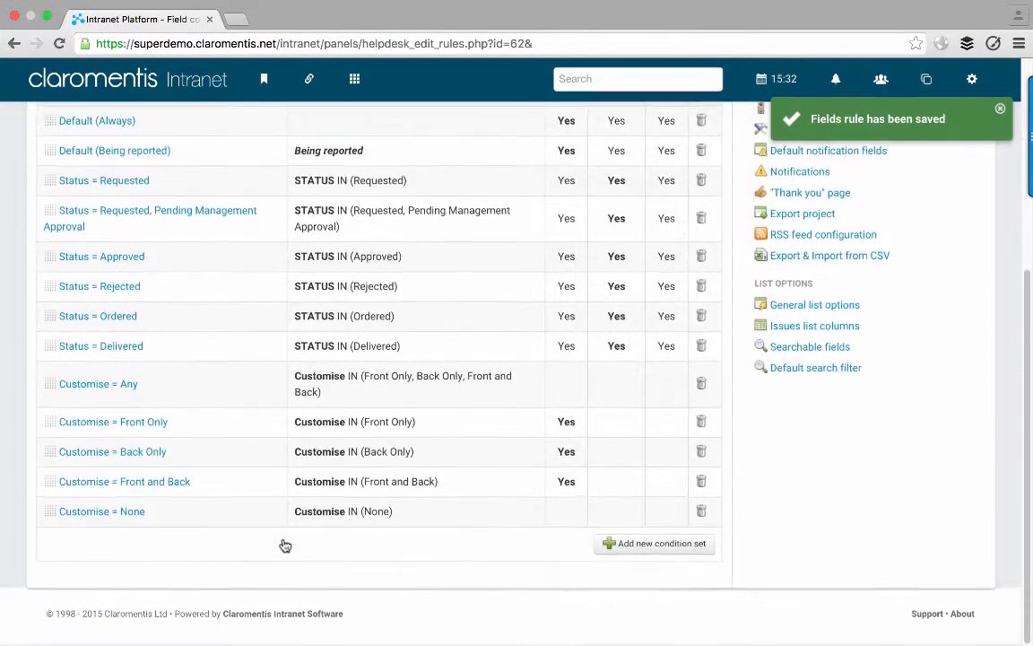
scroll(285, 545, up, 5)
click(790, 368)
- Start a new trigger named 'New issue reported & Customisations = None'
scroll(542, 377, down, 1)
click(625, 564)
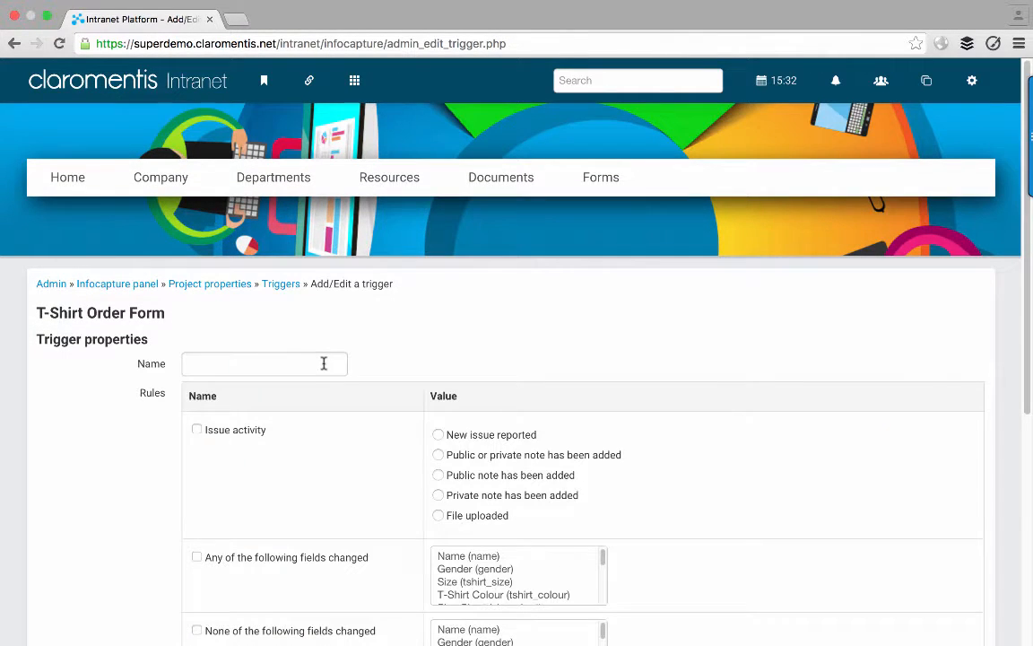
click(323, 363)
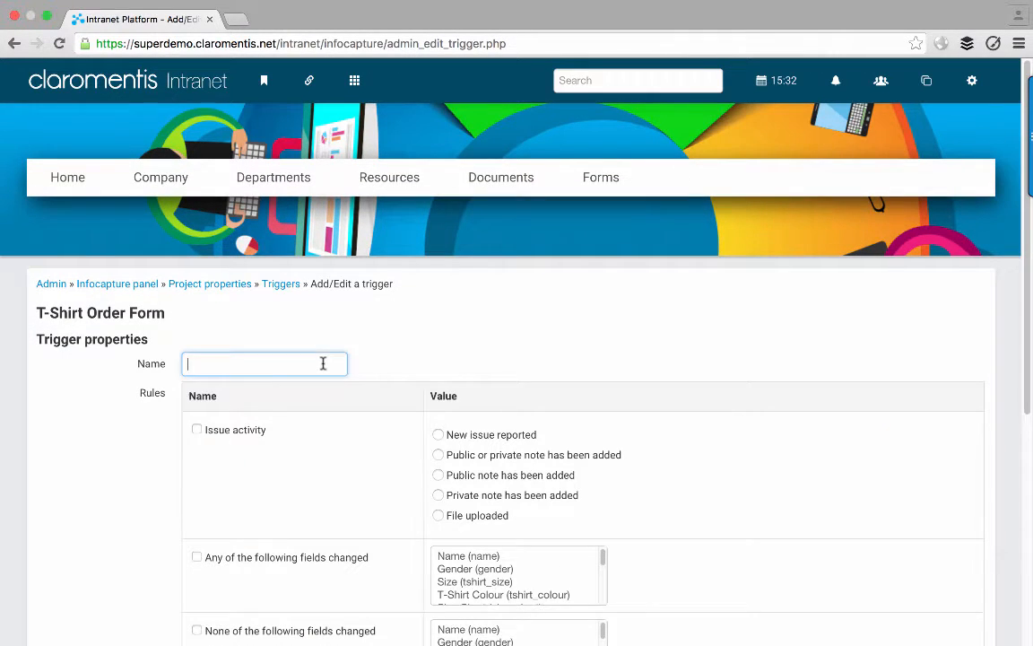
text(New issue report)
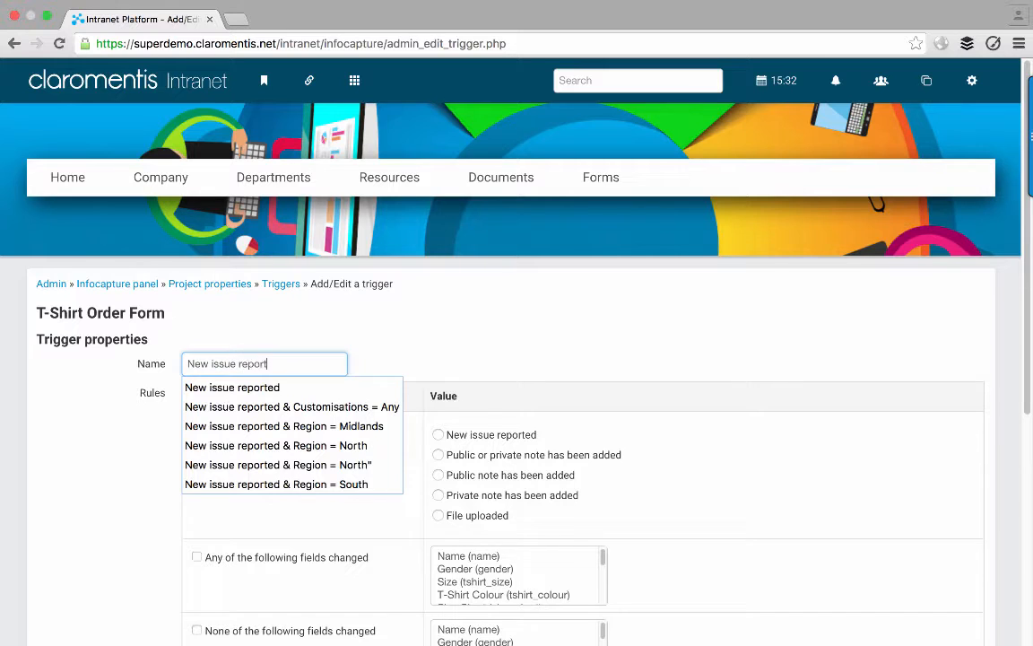
text(ed & Cust)
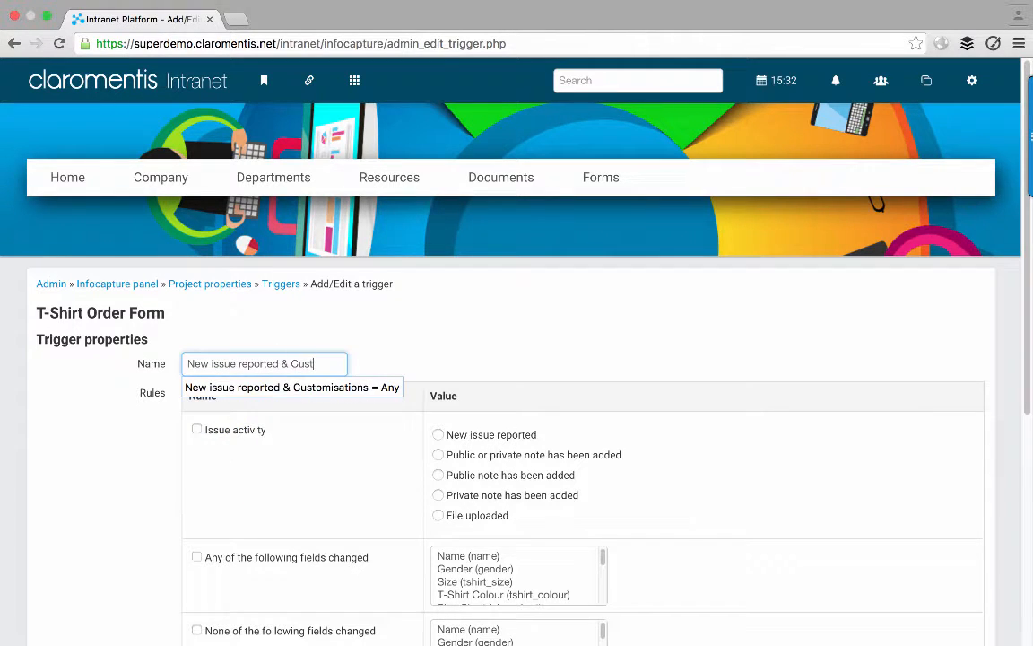
text(omisations = )
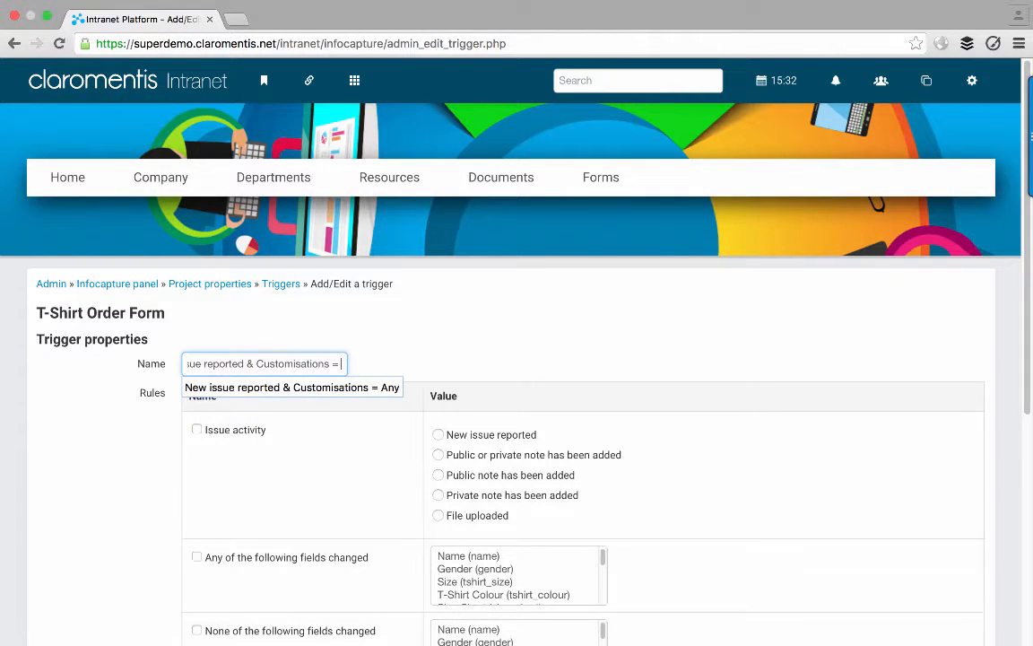
text(None)
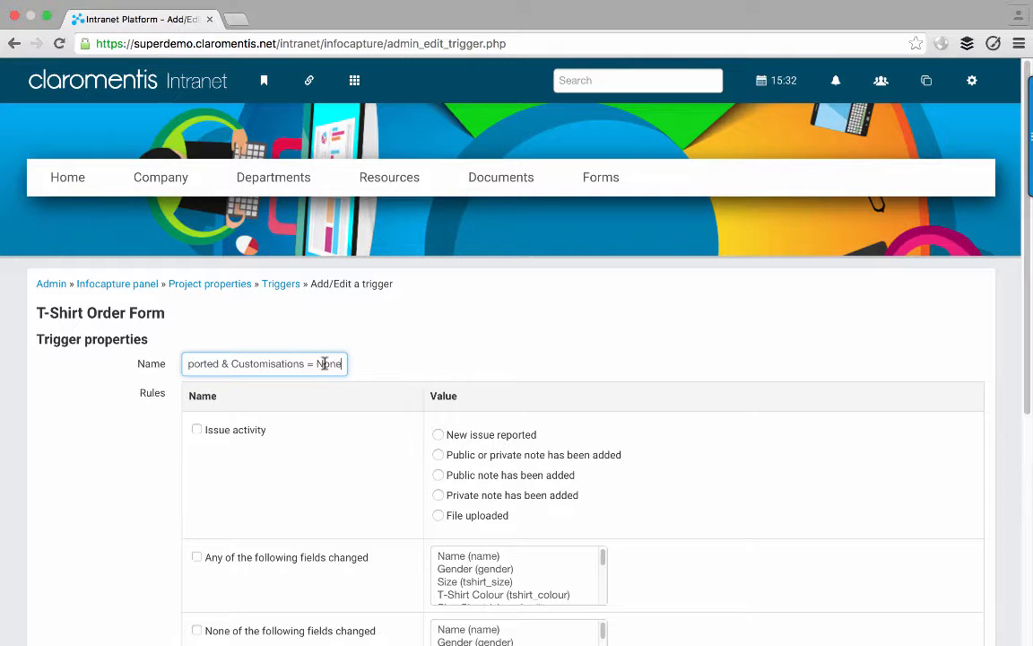
- Fire it on New issue reported, require Customise = None in the new state, and save
click(217, 432)
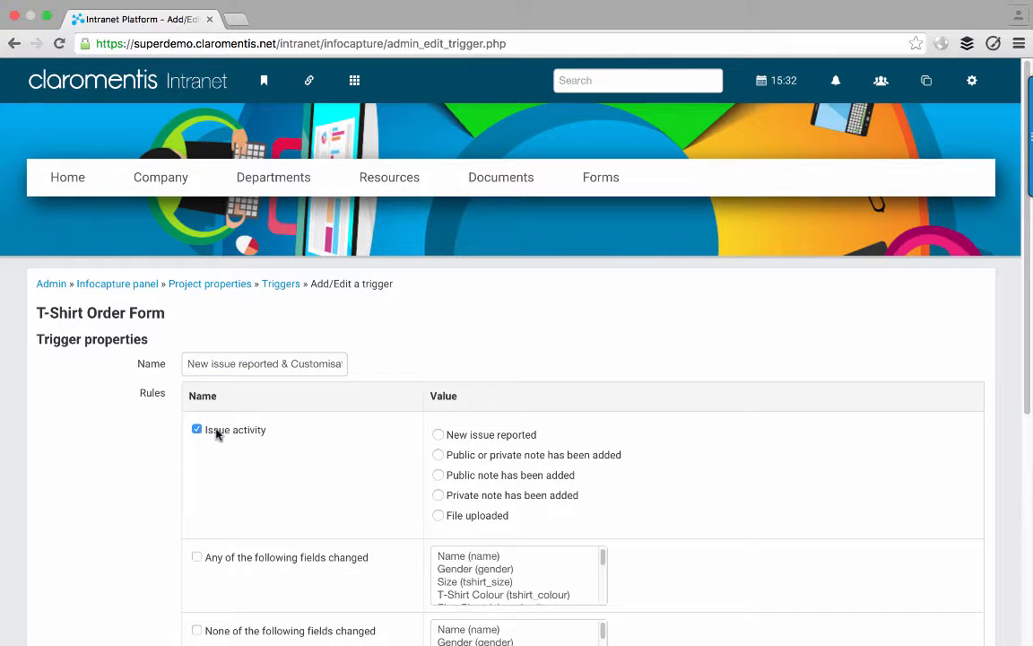
click(451, 434)
scroll(326, 431, down, 5)
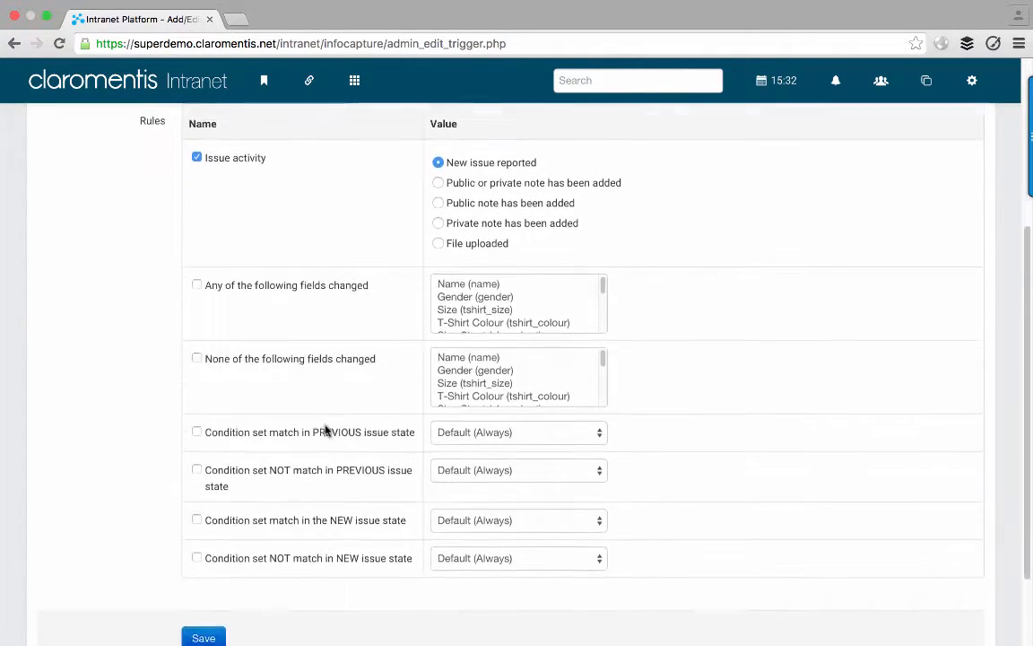
click(520, 499)
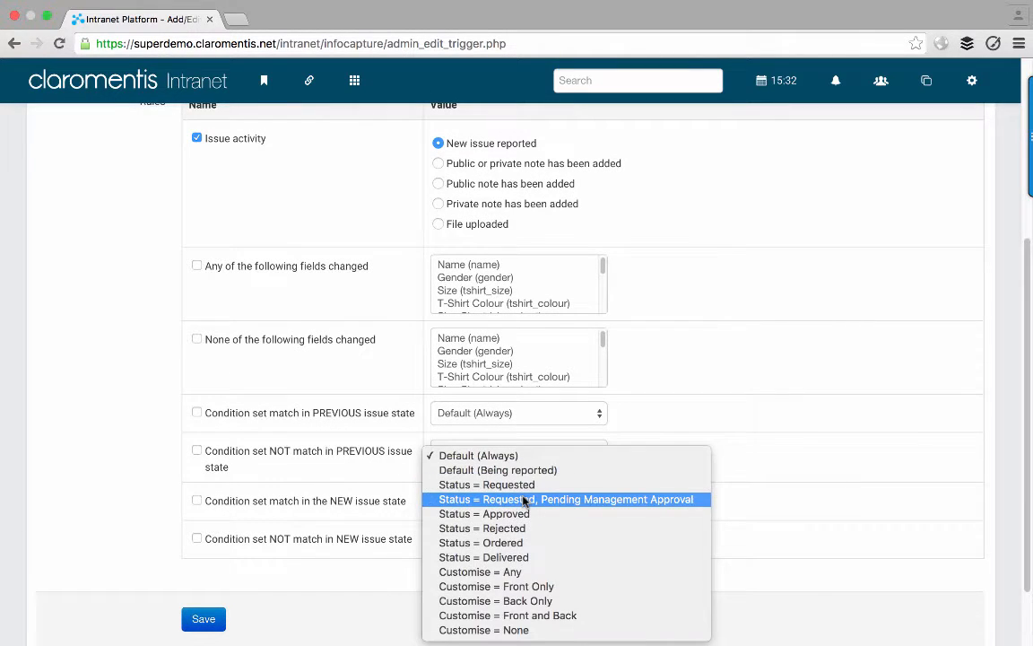
click(519, 630)
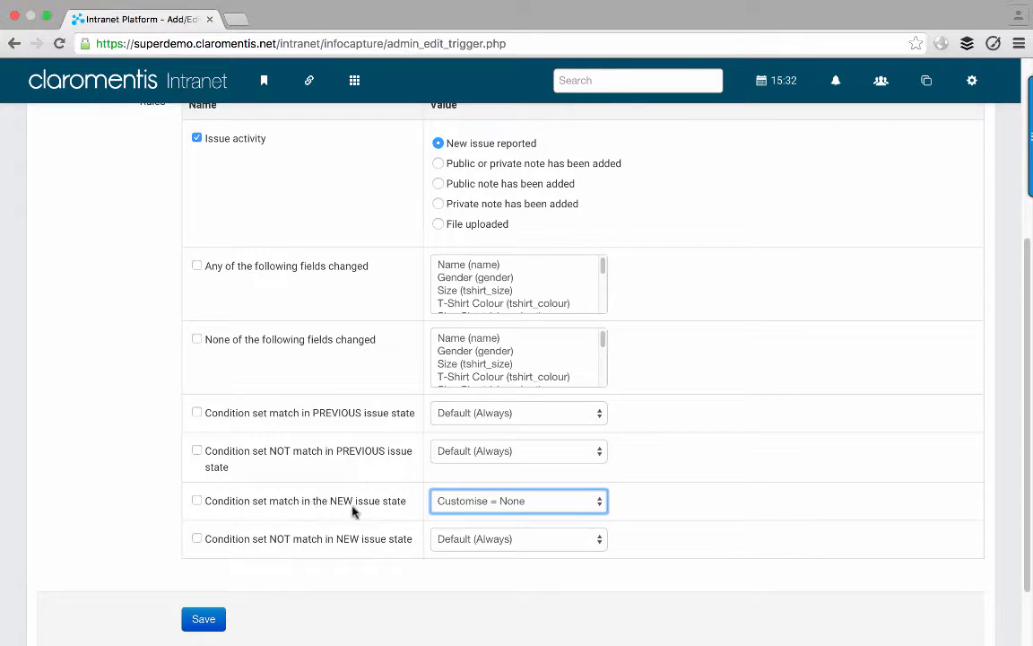
click(197, 502)
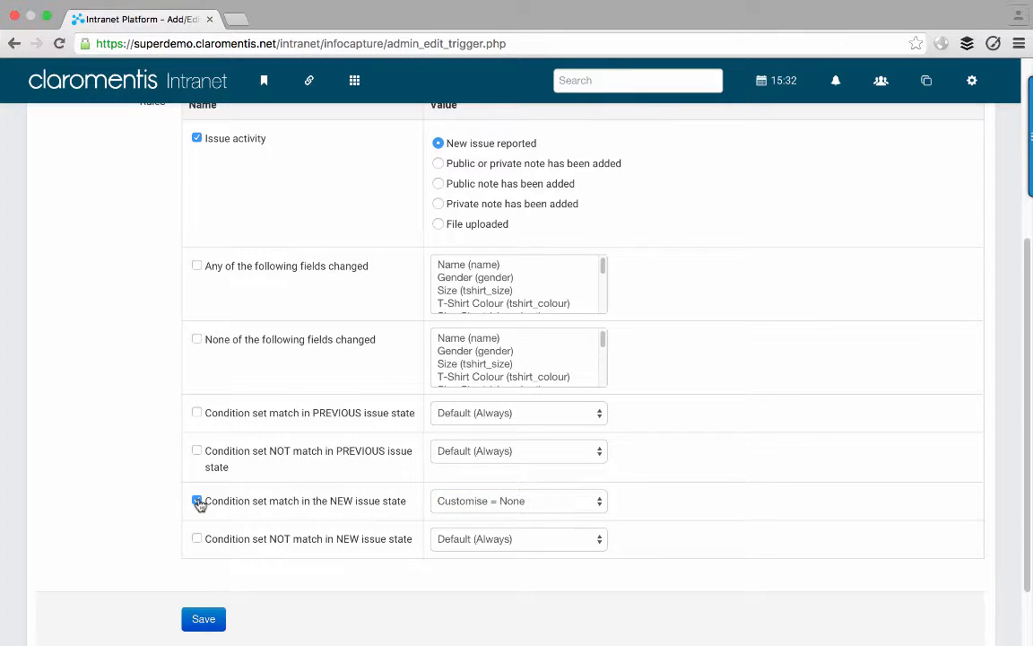
click(203, 617)
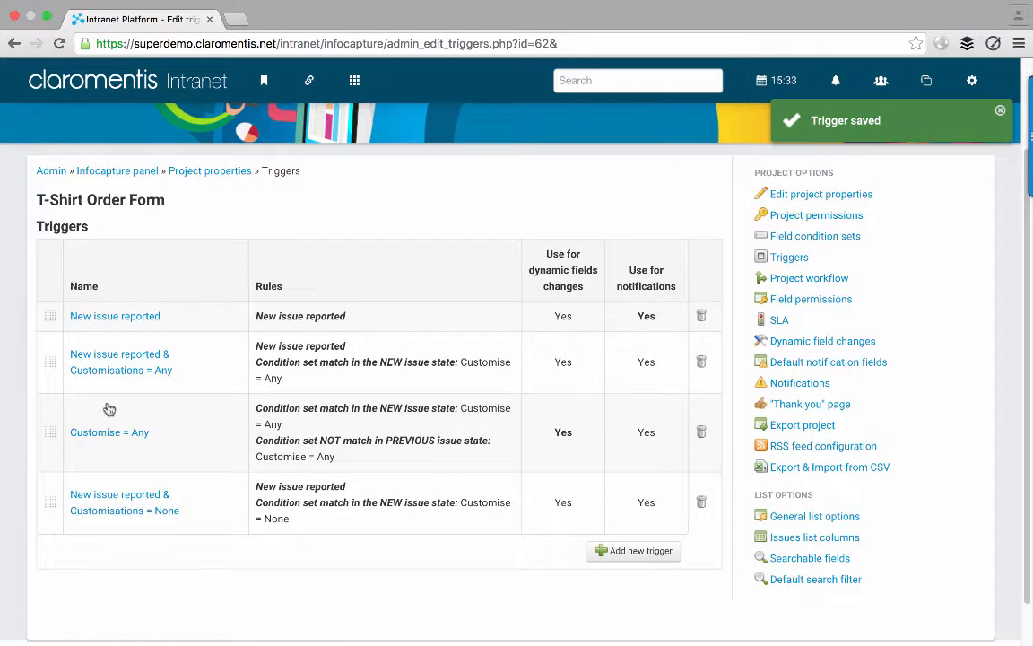
scroll(260, 482, up, 1)
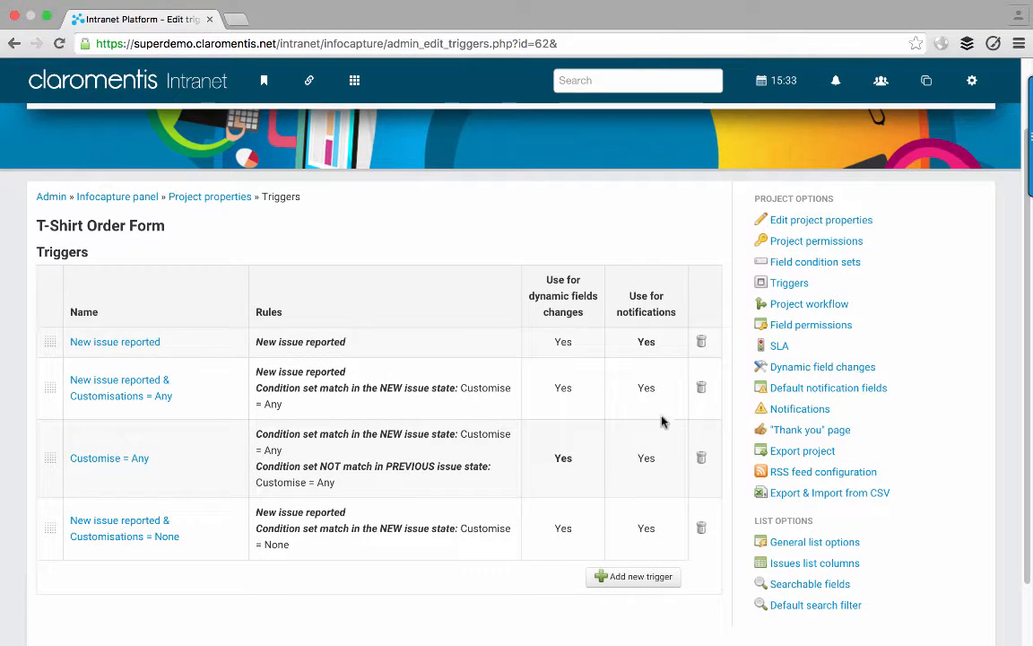
click(763, 410)
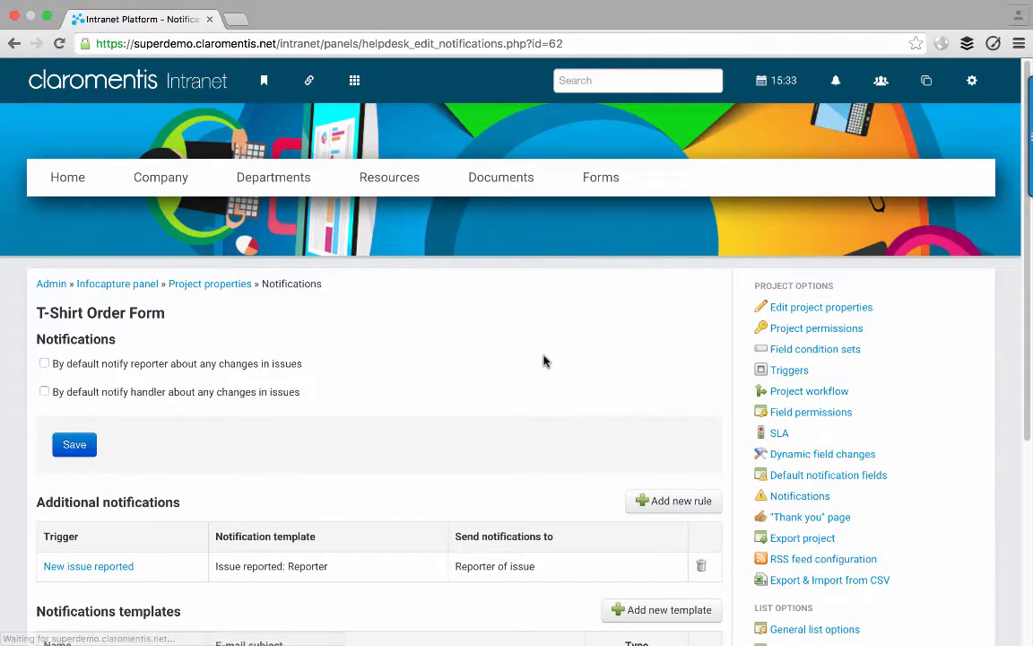
- Add a rule: Customisations = None trigger, without-customisations Marketing template, recipient Marketing
scroll(512, 370, down, 3)
click(653, 376)
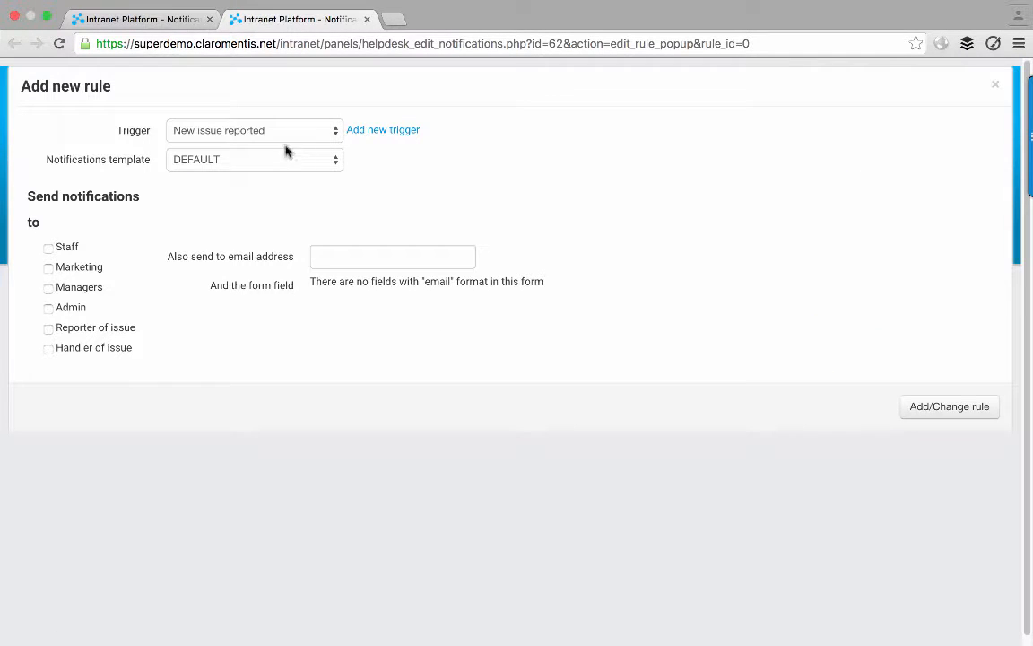
click(281, 133)
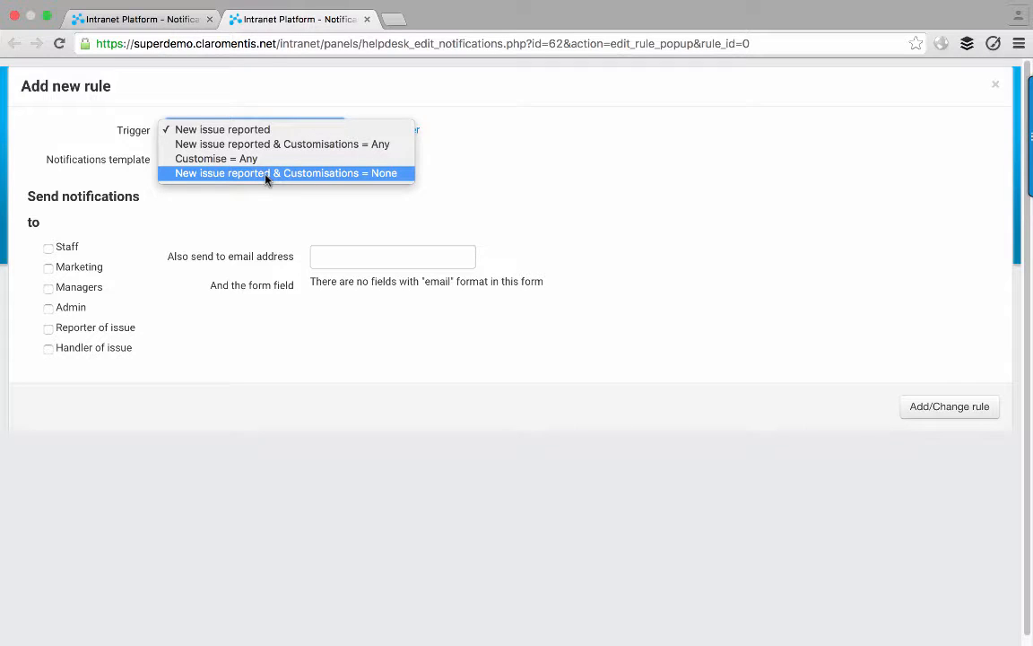
click(289, 173)
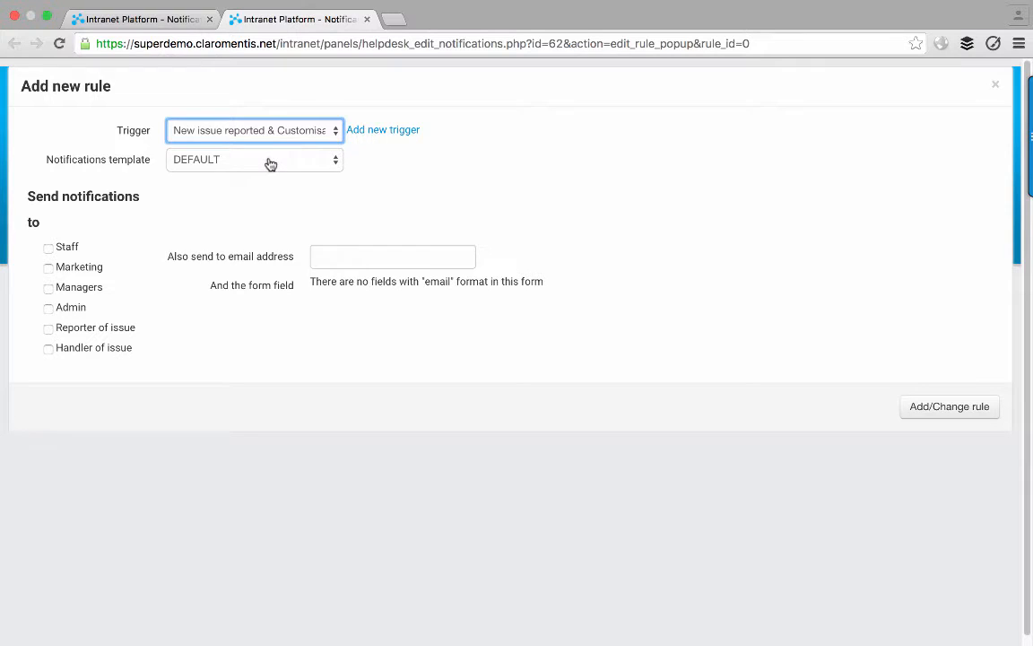
click(268, 163)
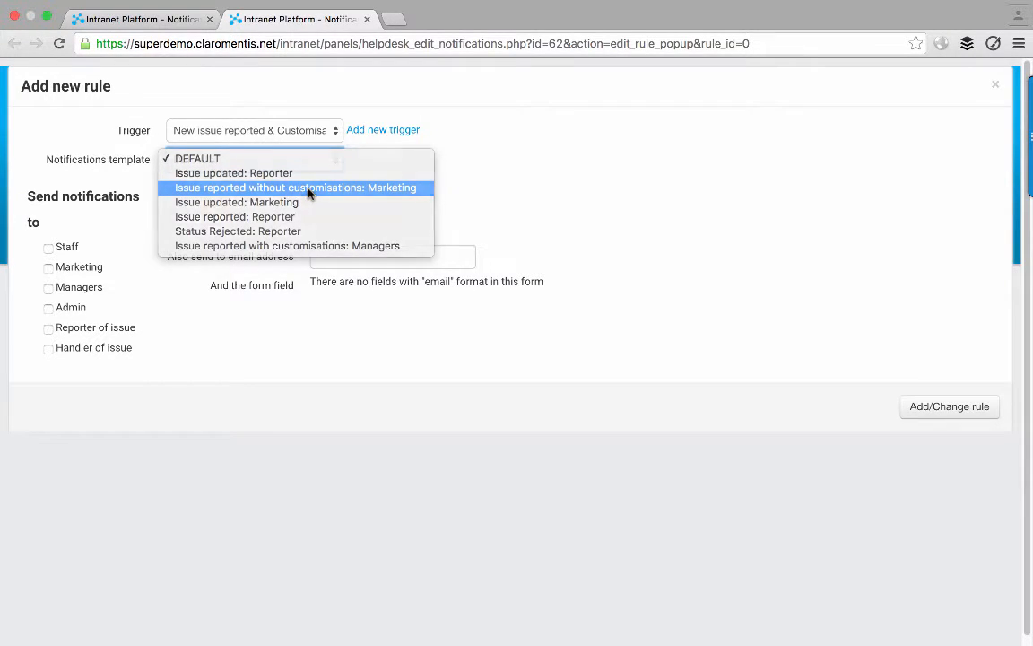
click(285, 189)
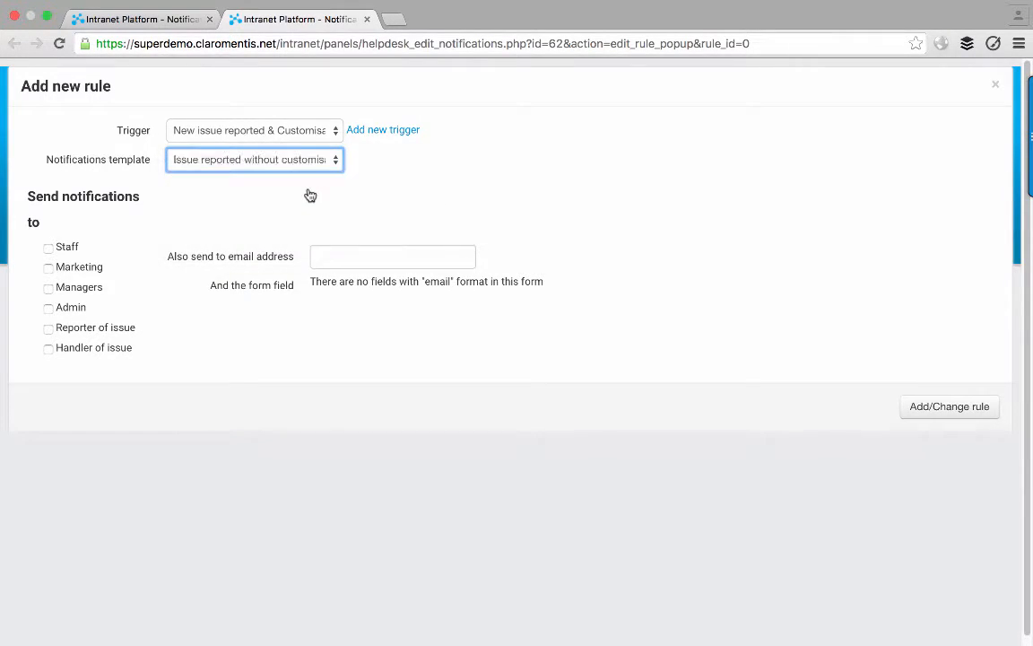
click(86, 270)
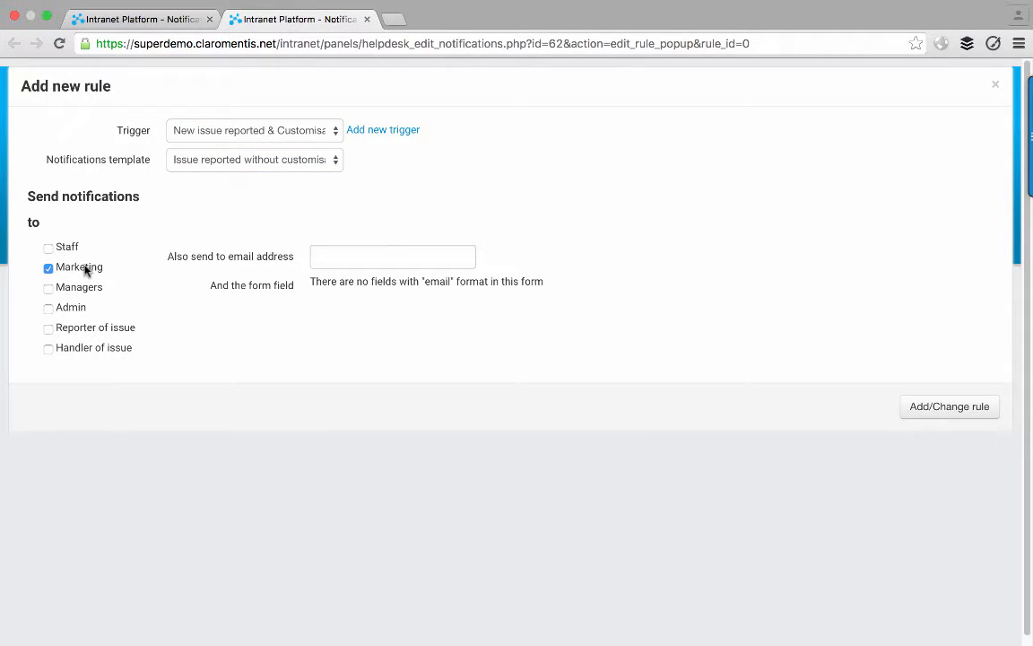
click(957, 412)
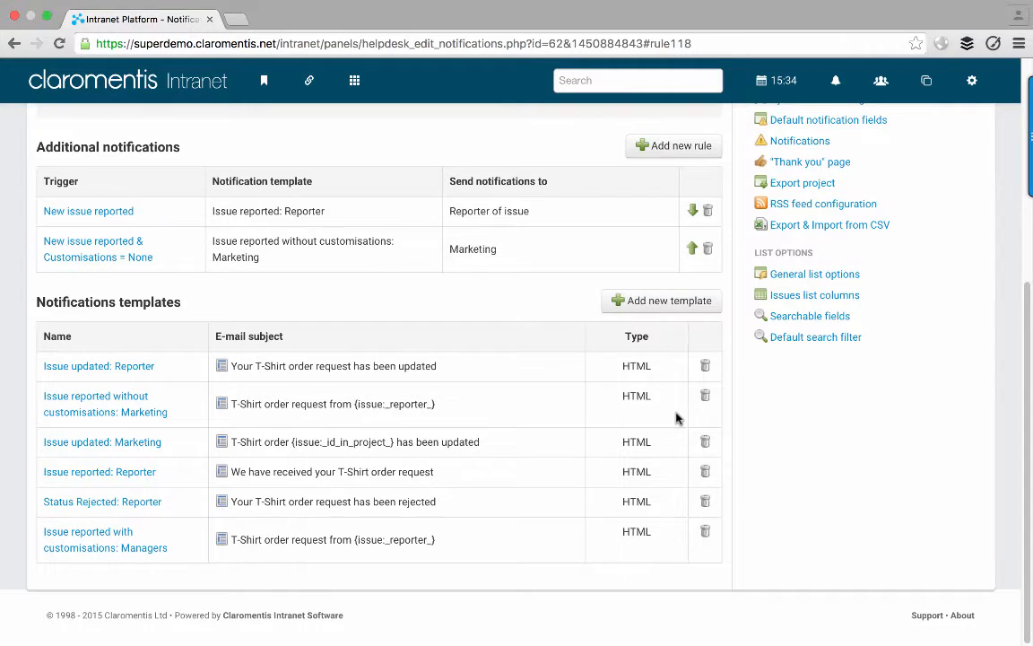
scroll(664, 359, up, 1)
click(661, 180)
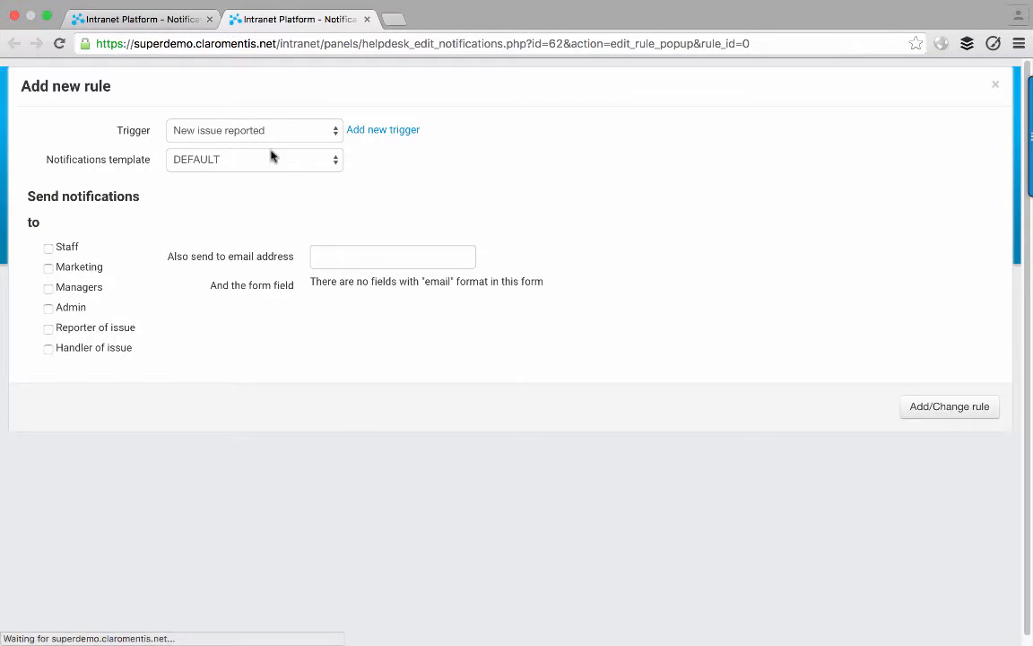
- Add a rule: Customisations = Any trigger, with-customisations Managers template, recipient Managers
click(263, 132)
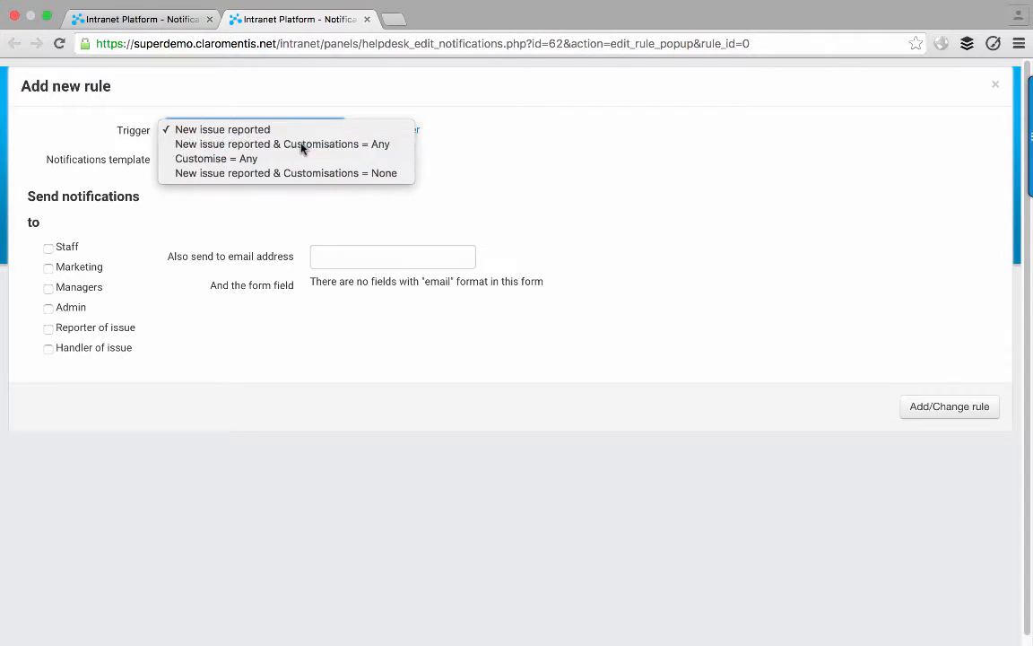
click(302, 145)
click(301, 159)
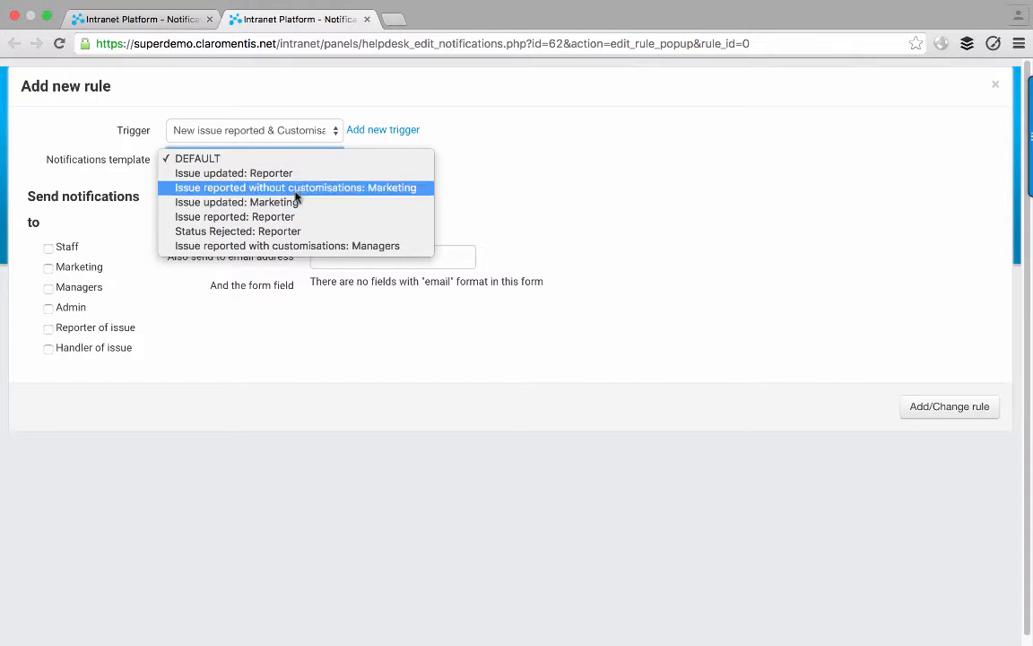
click(288, 245)
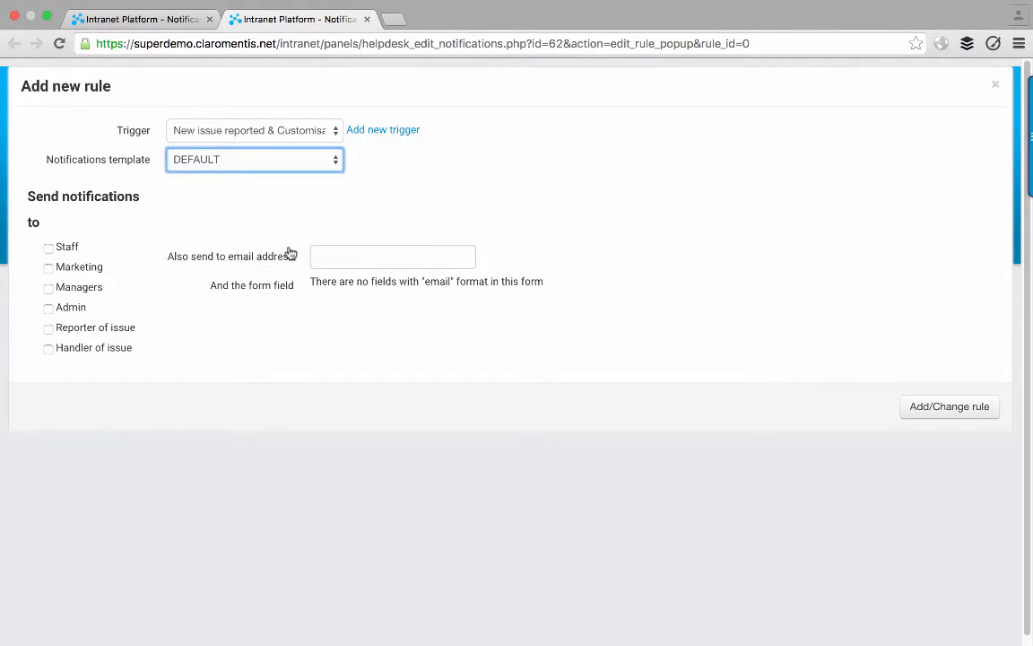
click(70, 288)
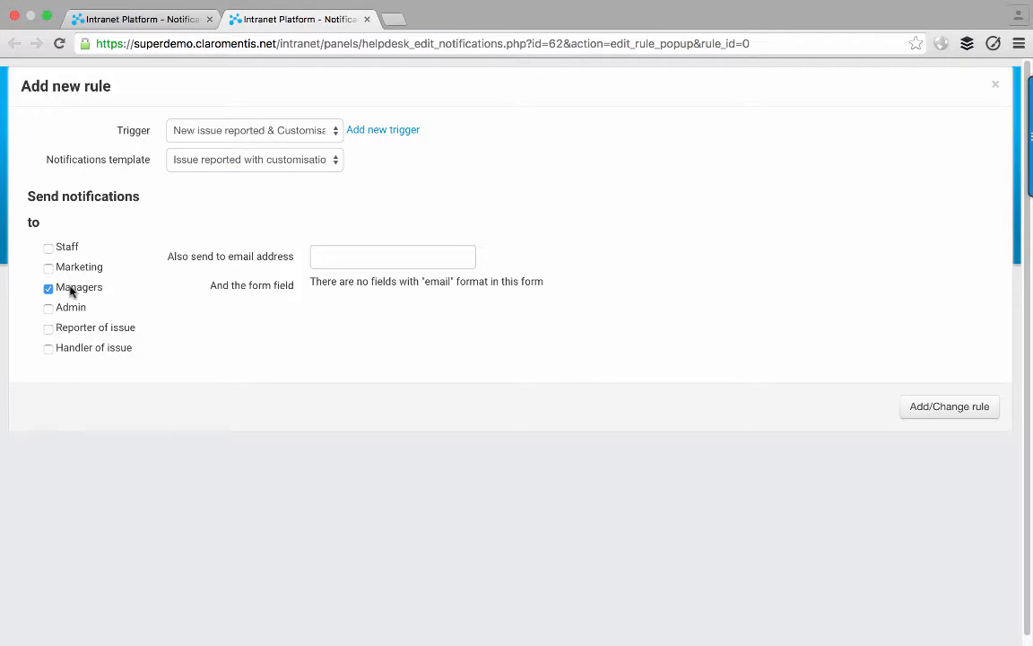
click(922, 406)
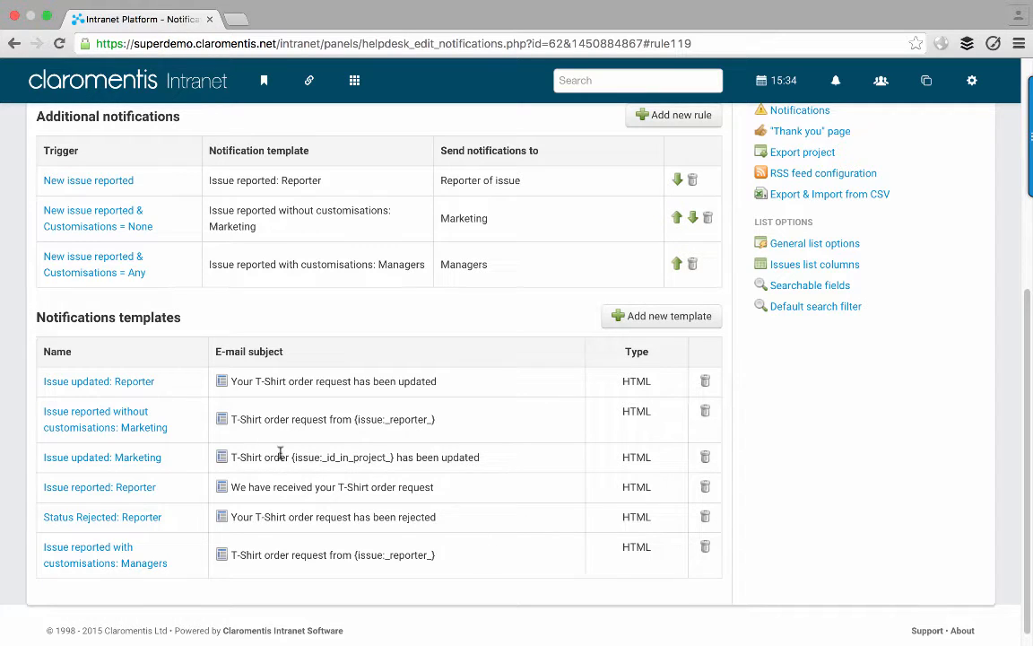
click(230, 458)
scroll(354, 457, down, 1)
scroll(354, 458, down, 2)
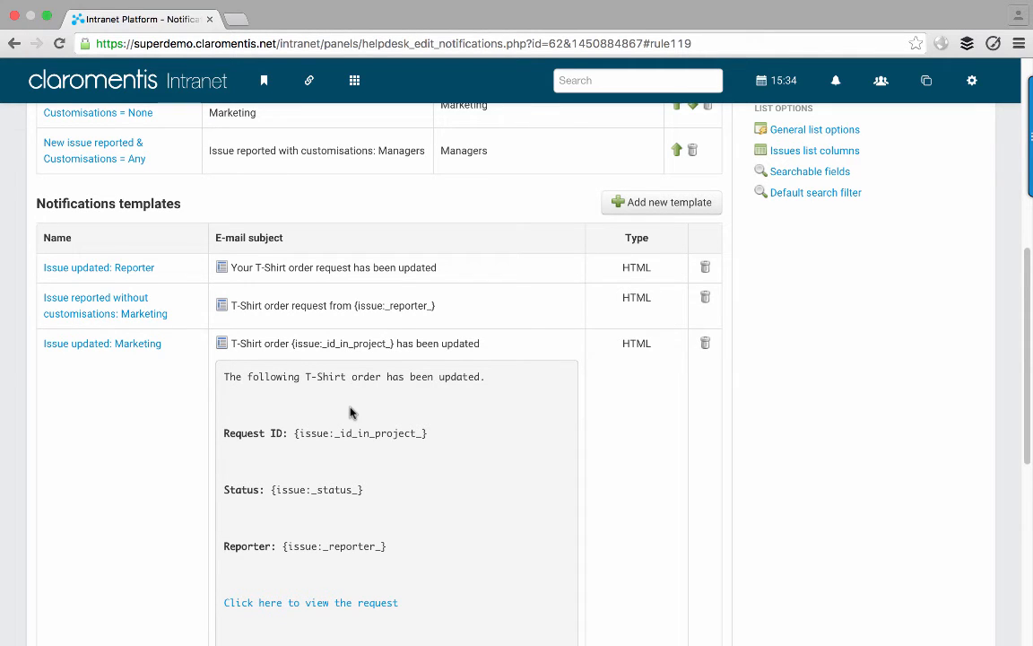
click(221, 346)
scroll(449, 364, up, 1)
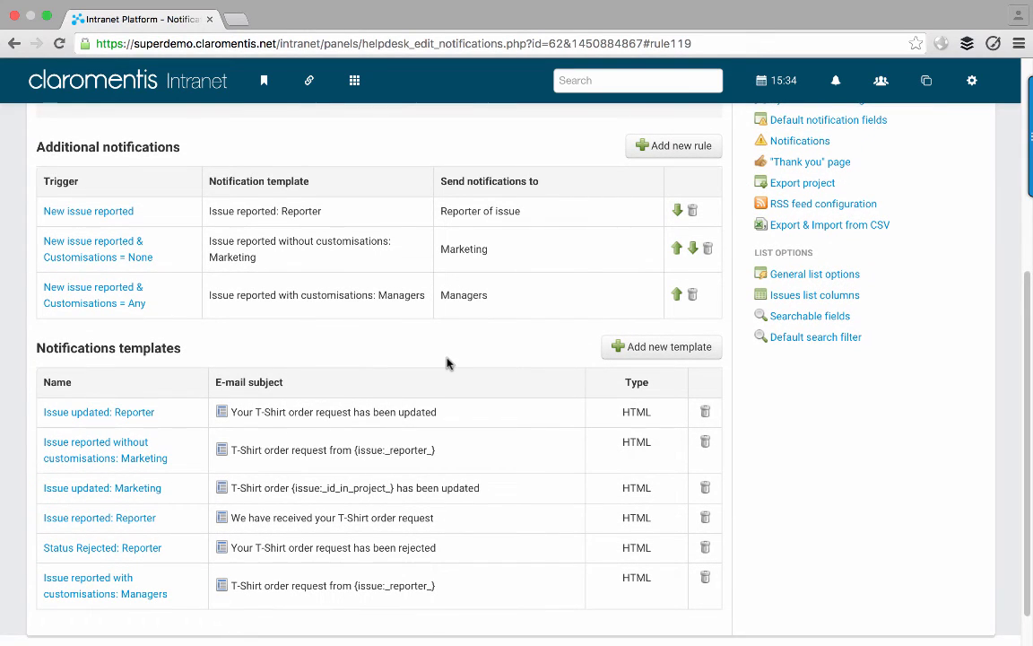